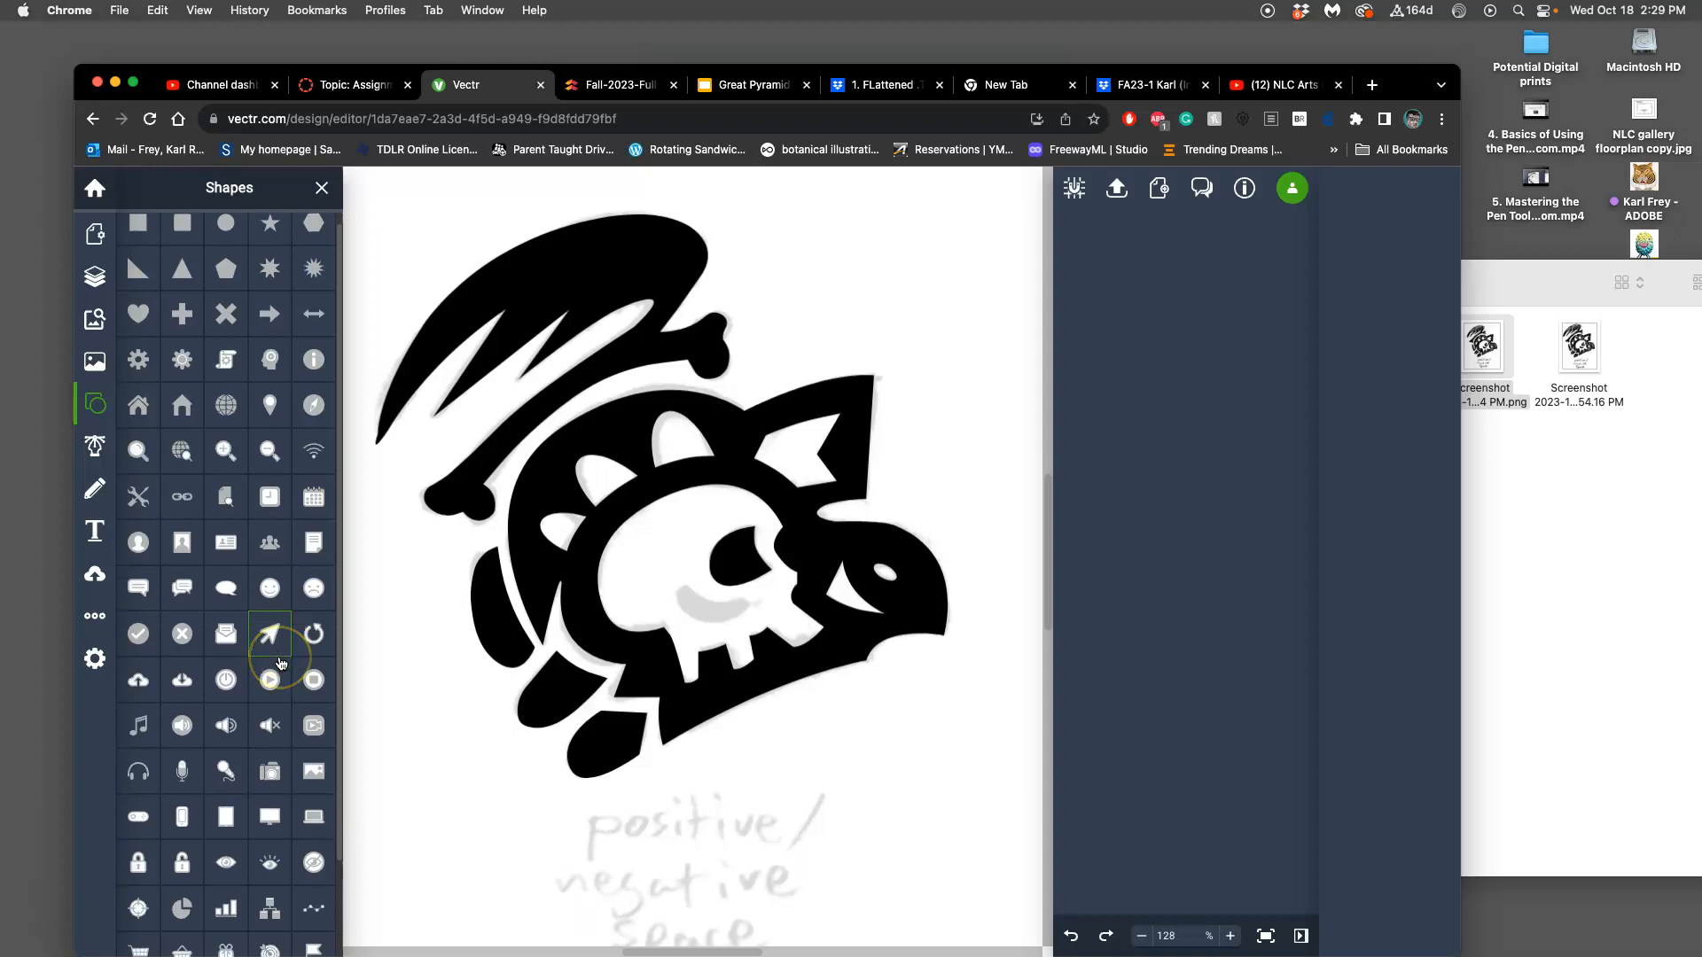
# Step: Trace the left tip and curved upper edge of the gray crescent on the skull's cheek with the Pen tool, about 50 px wide
pyautogui.scroll(3, 266, 660)
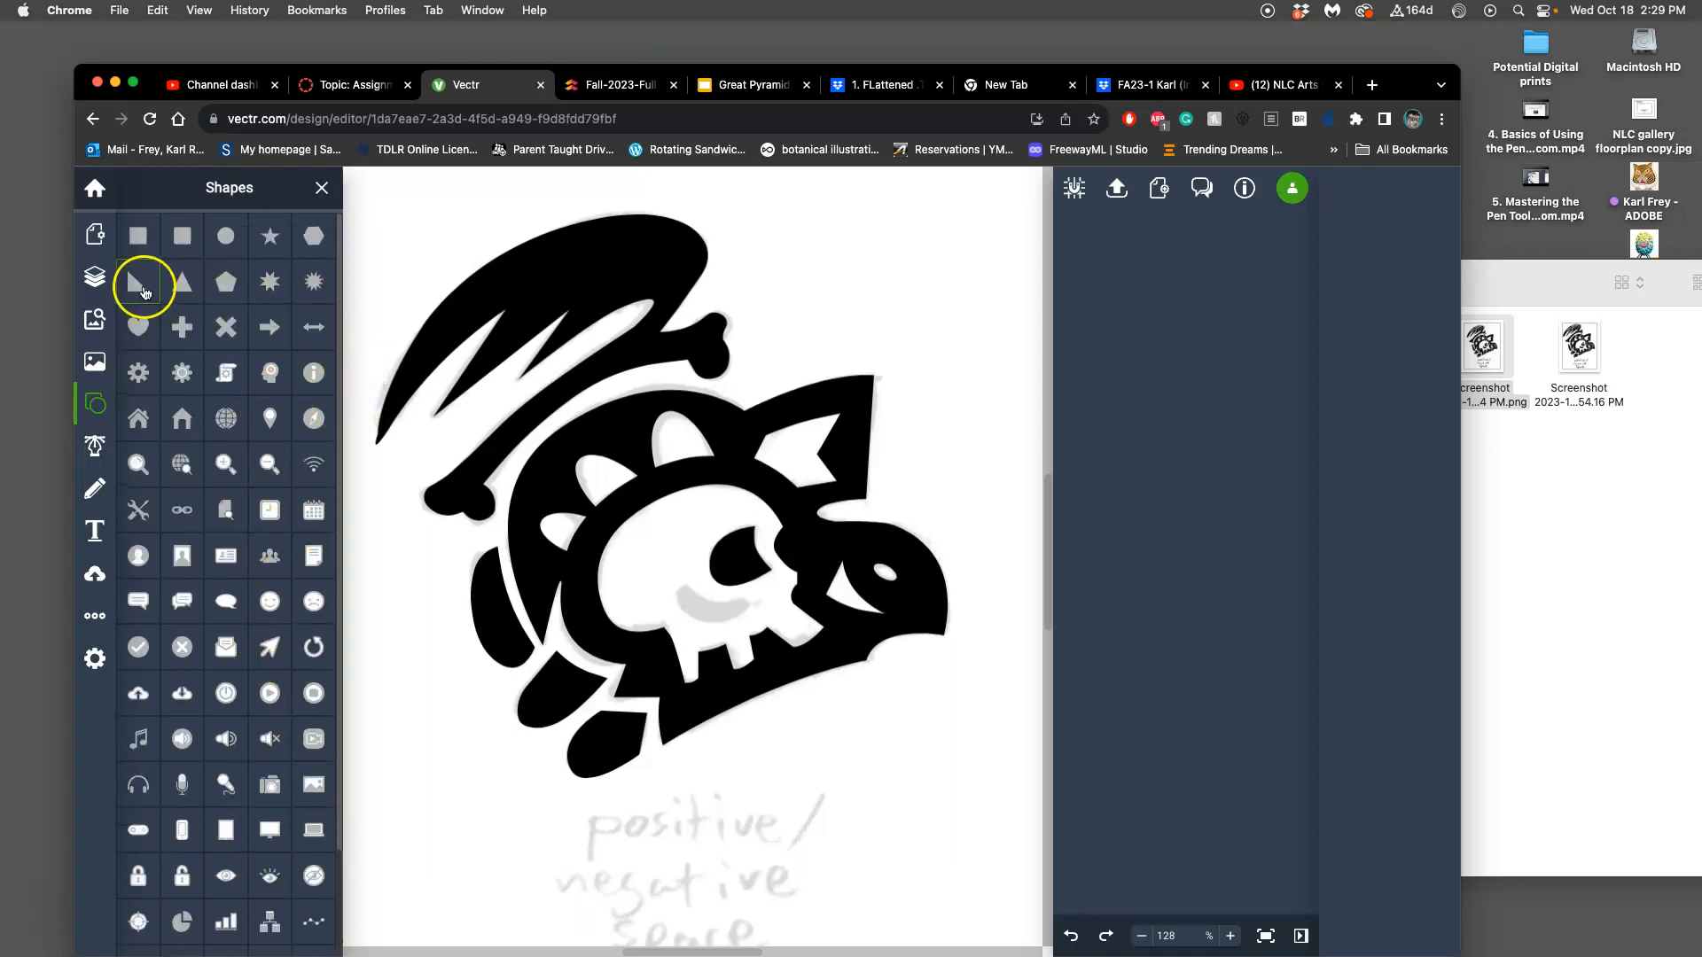
pyautogui.click(94, 446)
pyautogui.scroll(10, 700, 605)
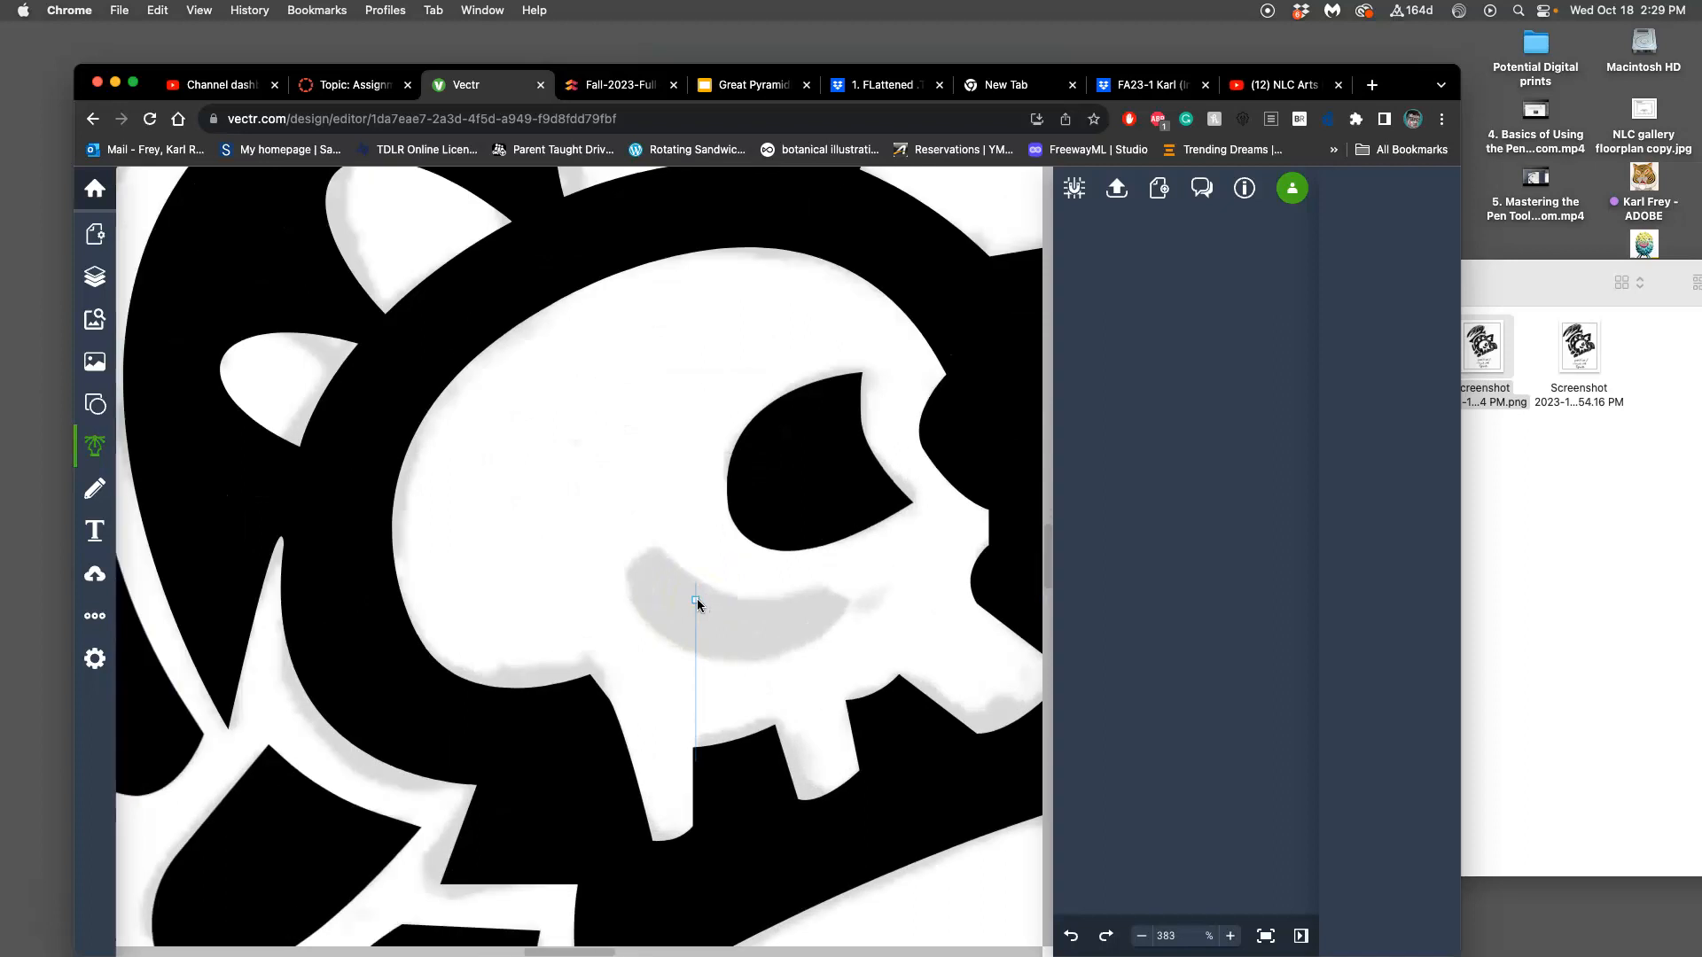
pyautogui.scroll(2, 700, 605)
pyautogui.click(623, 608)
pyautogui.click(646, 545)
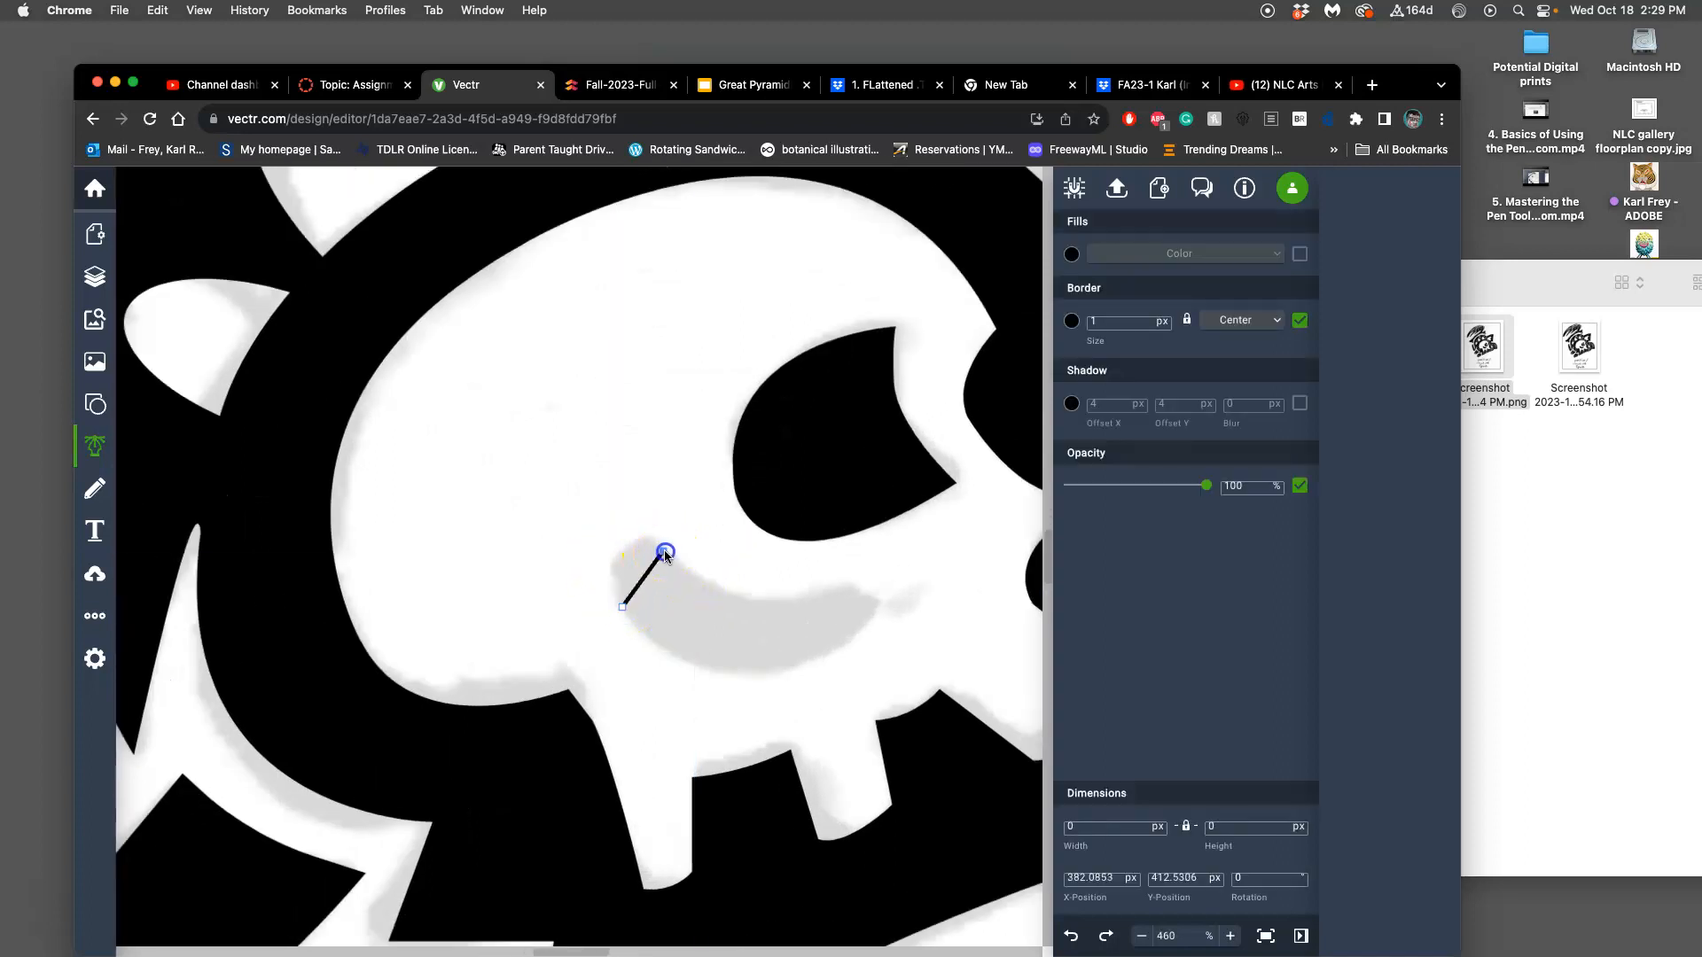
pyautogui.moveTo(694, 578)
pyautogui.mouseDown()
pyautogui.moveTo(734, 590)
pyautogui.moveTo(707, 585)
pyautogui.mouseUp()
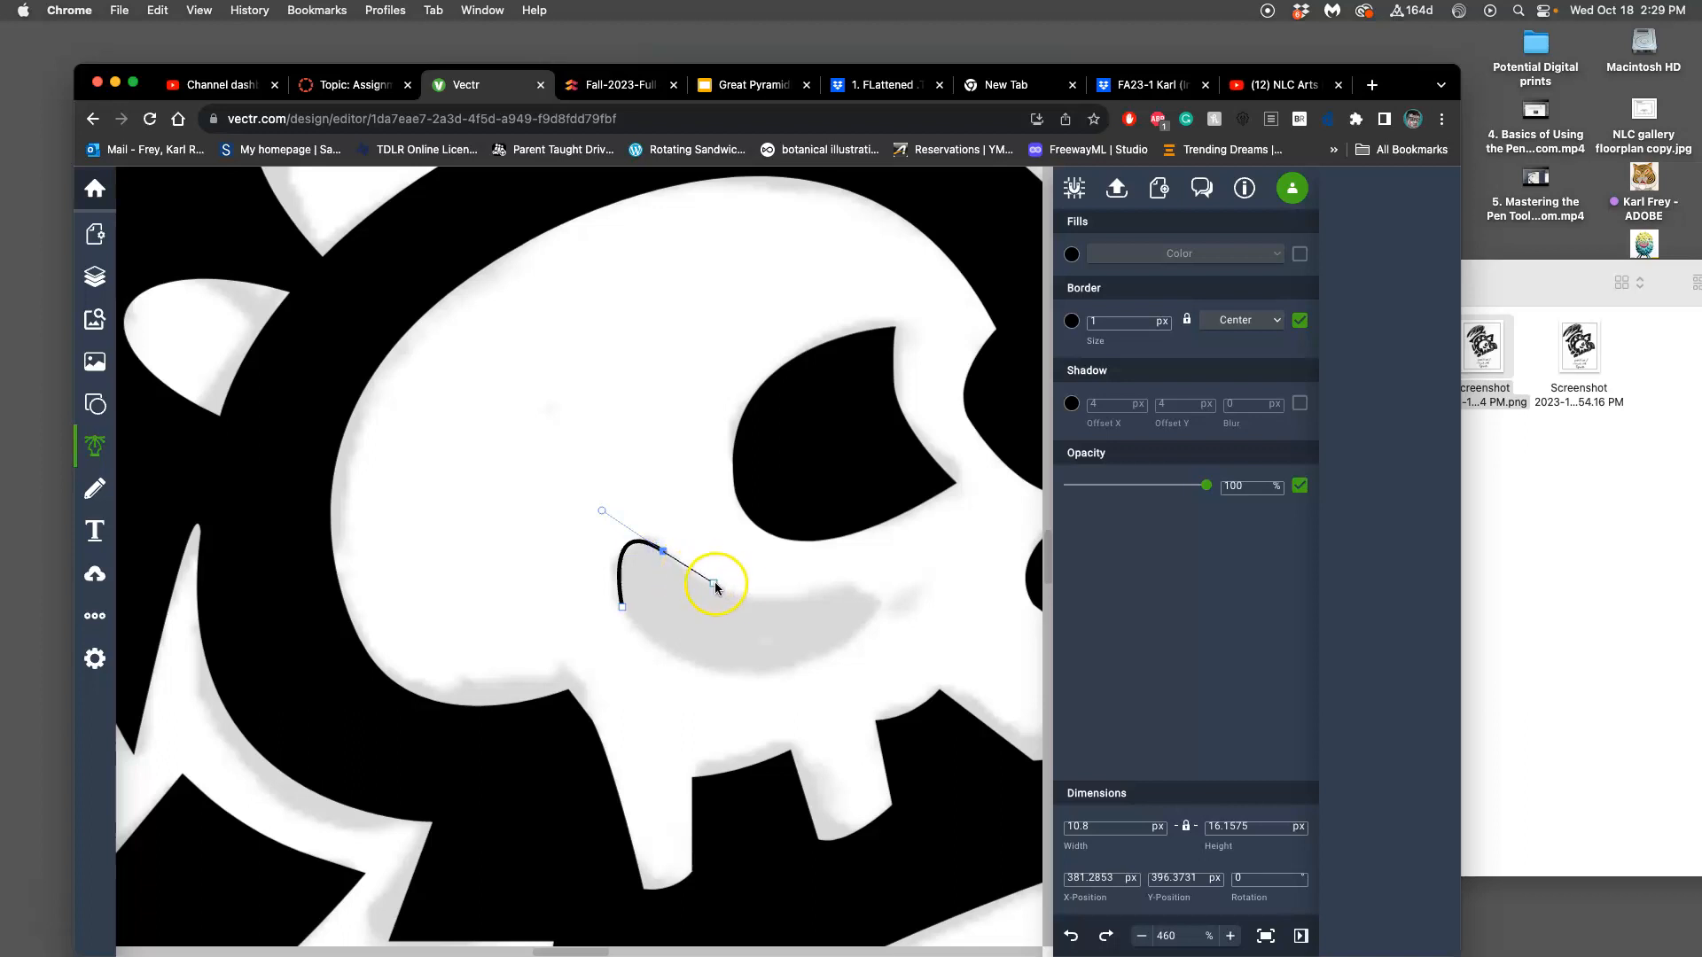
pyautogui.moveTo(795, 606); pyautogui.dragTo(846, 590)
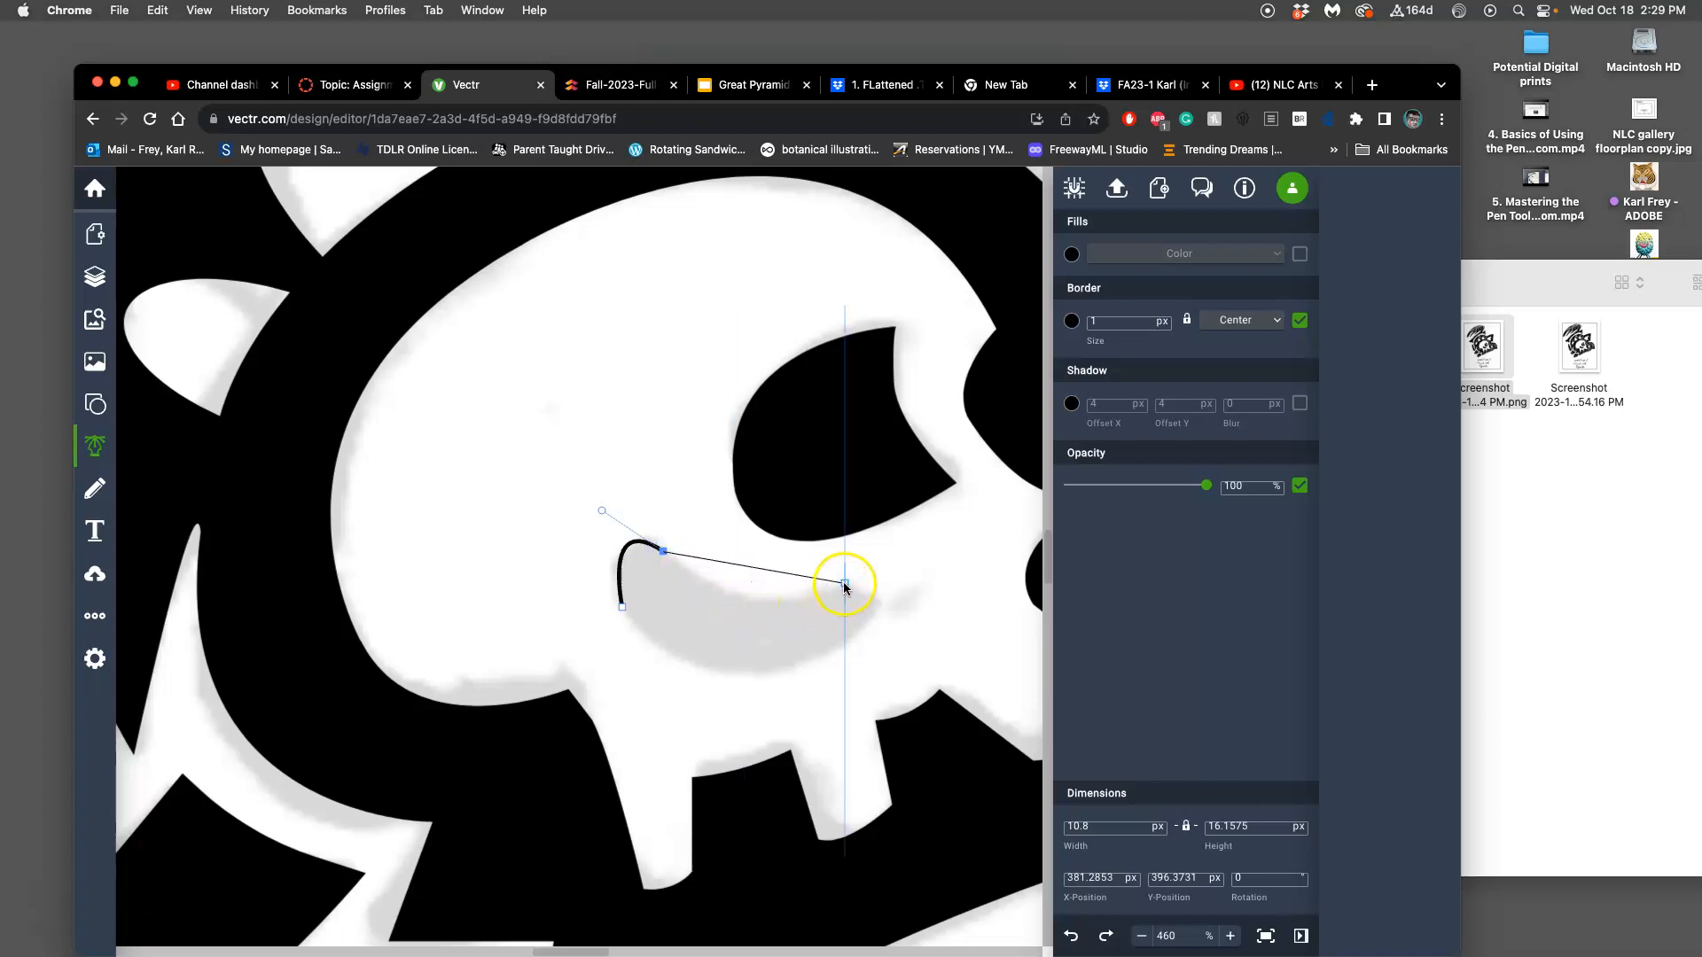
pyautogui.click(826, 592)
pyautogui.moveTo(827, 592); pyautogui.dragTo(897, 548)
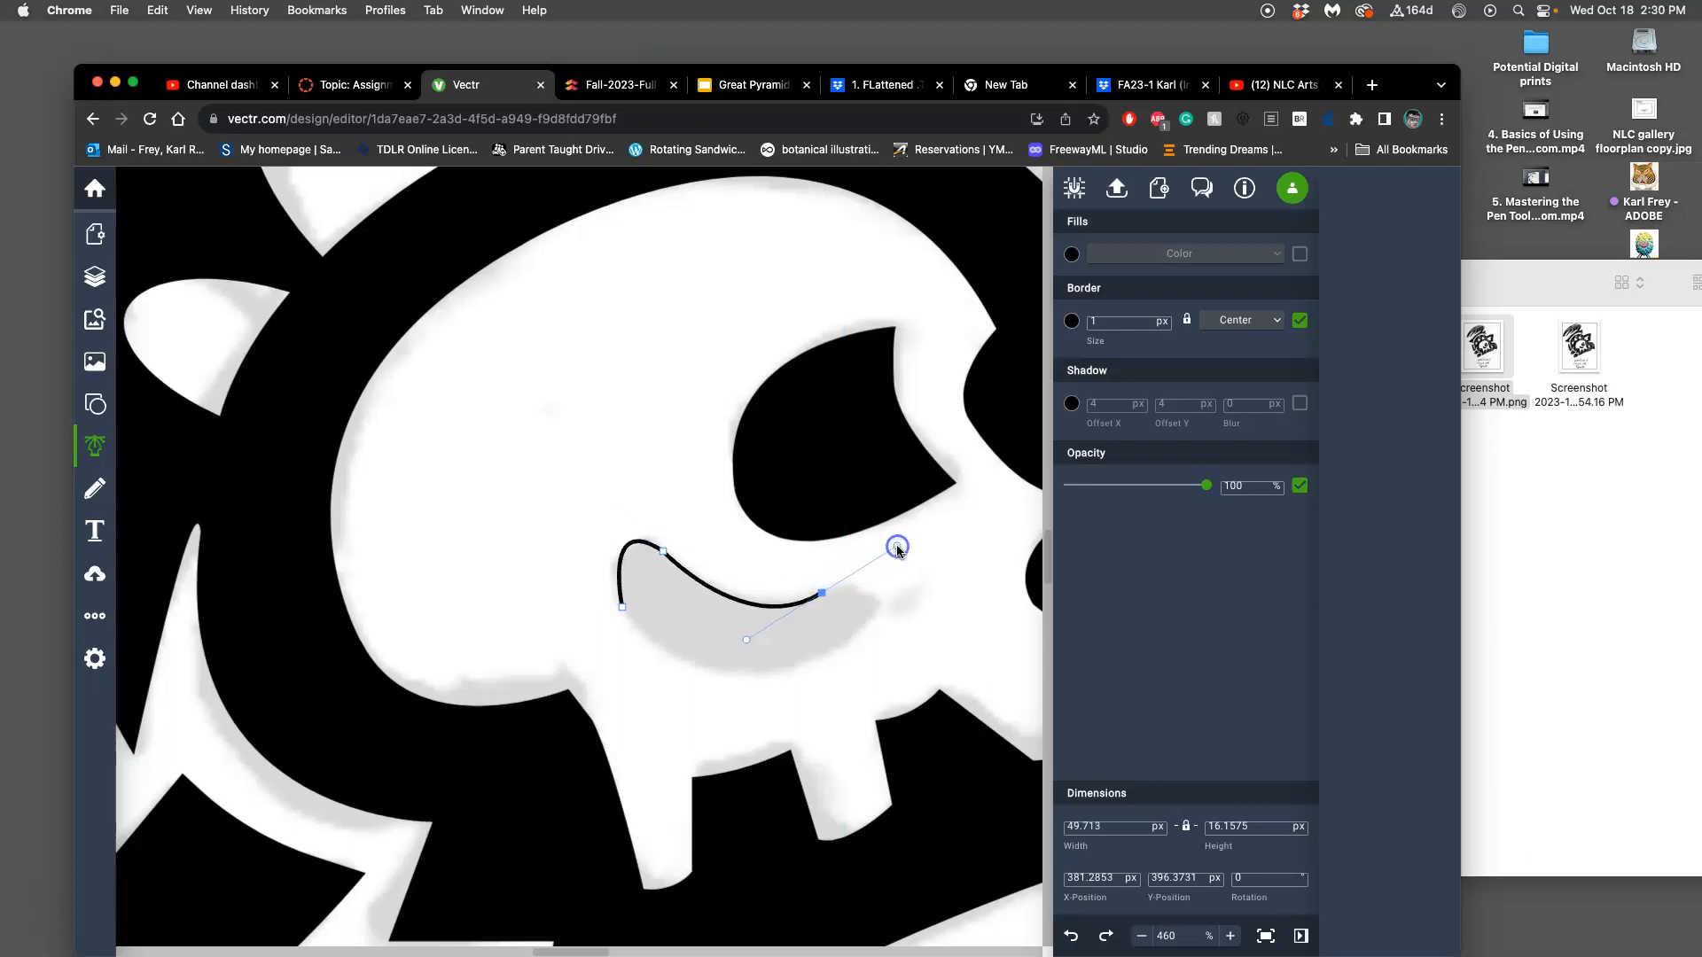
# Step: Continue the path around the crescent's right tip and along its lower edge, closing the shape at about 64 × 33 px
pyautogui.click(825, 594)
pyautogui.click(878, 600)
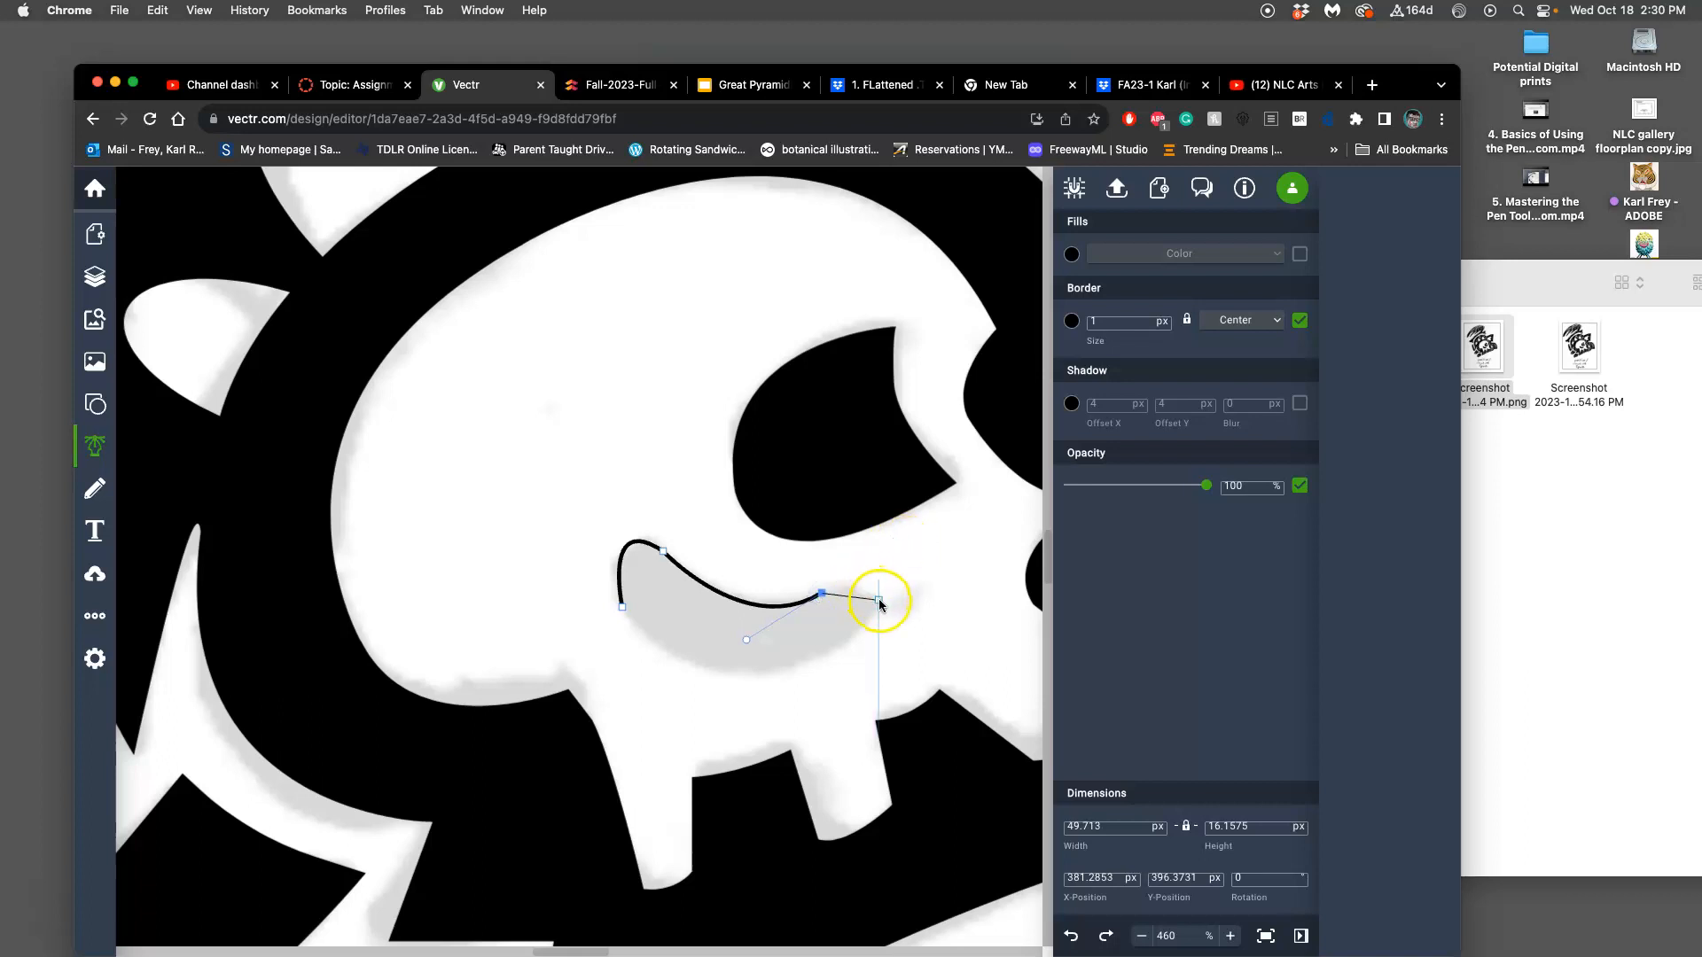
pyautogui.moveTo(880, 606); pyautogui.dragTo(912, 635)
pyautogui.moveTo(880, 605); pyautogui.dragTo(732, 679)
pyautogui.click(733, 676)
pyautogui.click(622, 609)
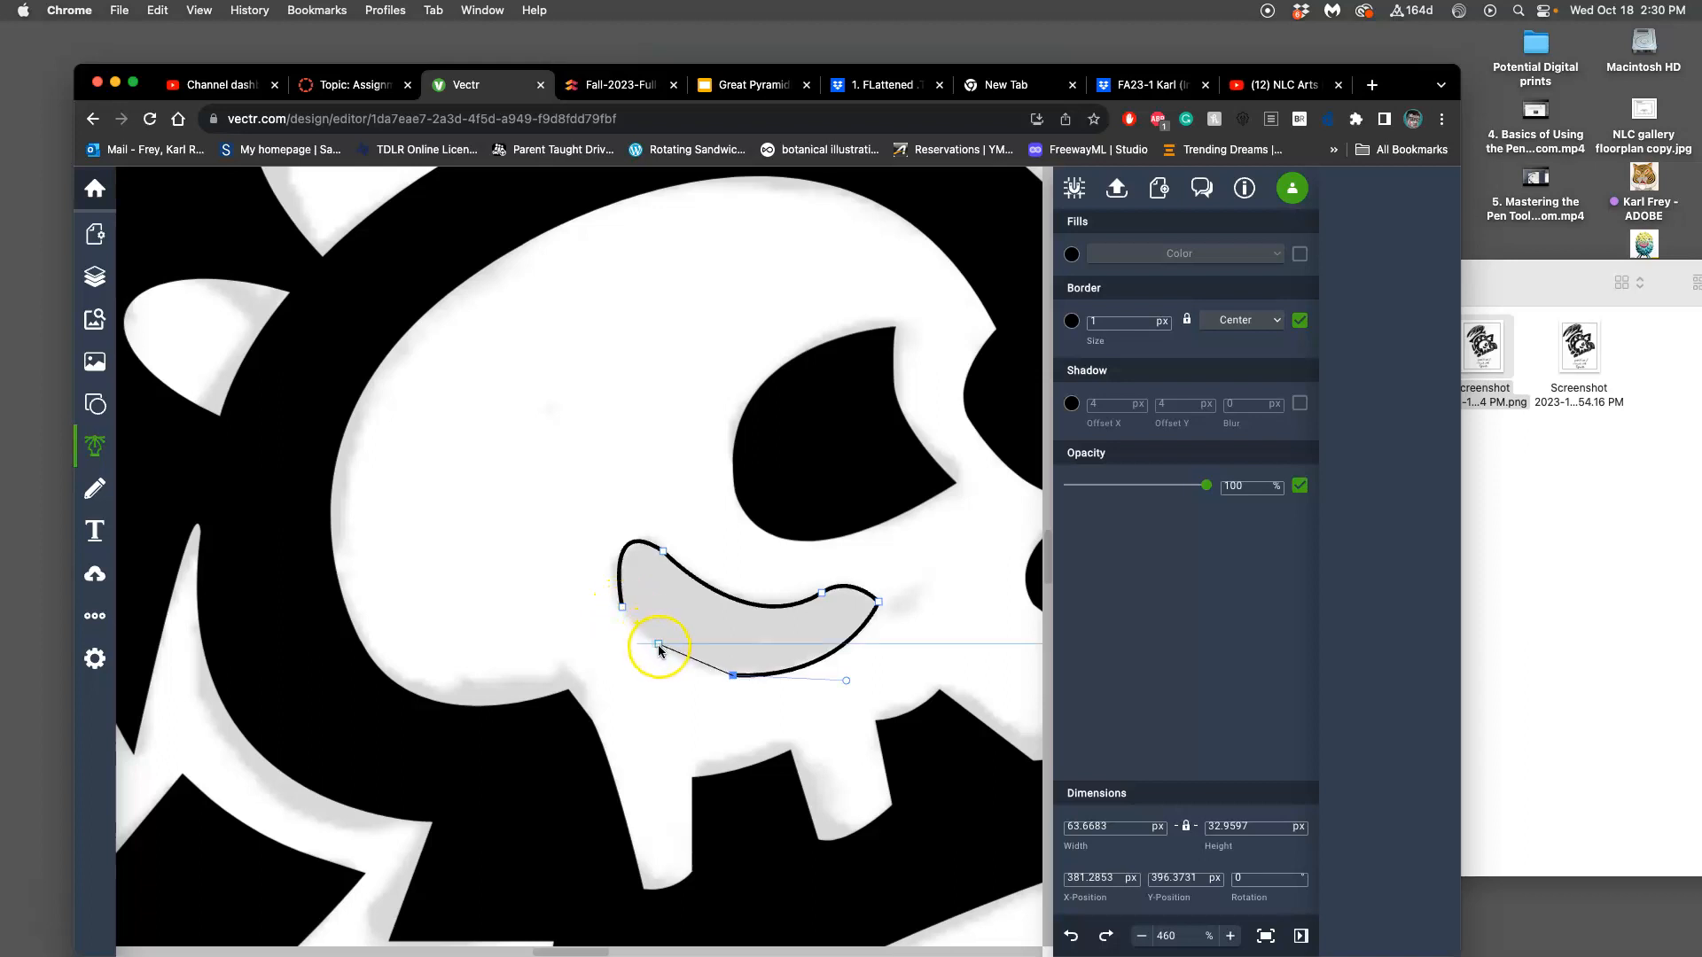
pyautogui.click(667, 653)
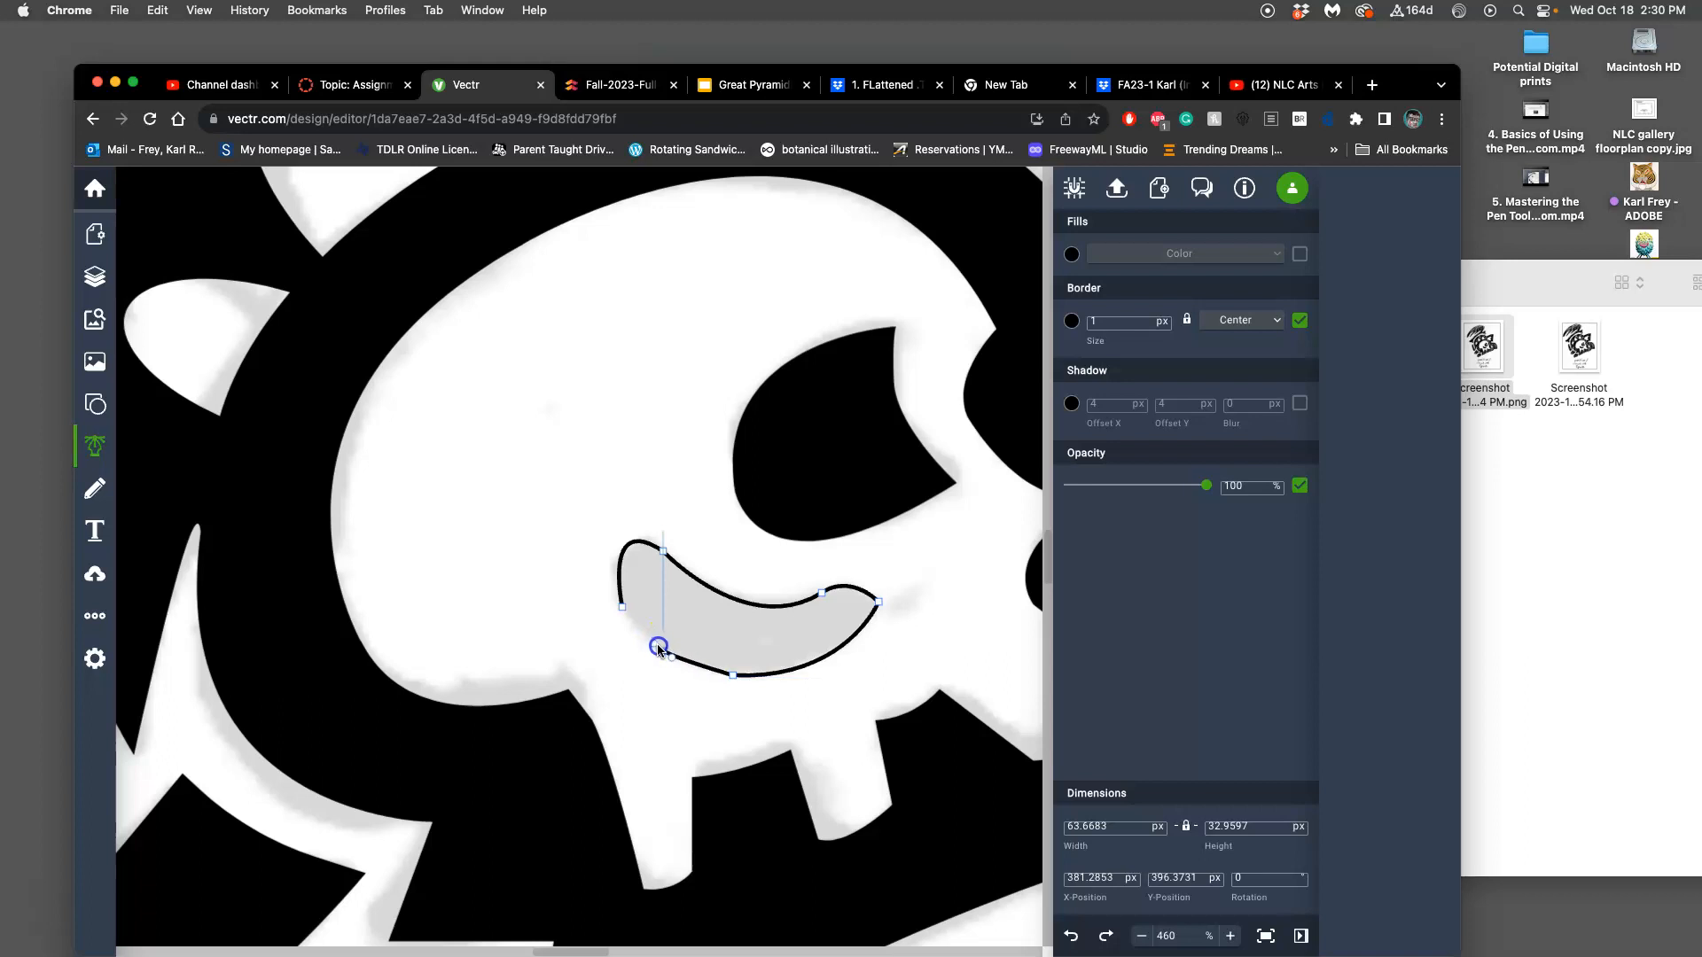
pyautogui.click(623, 608)
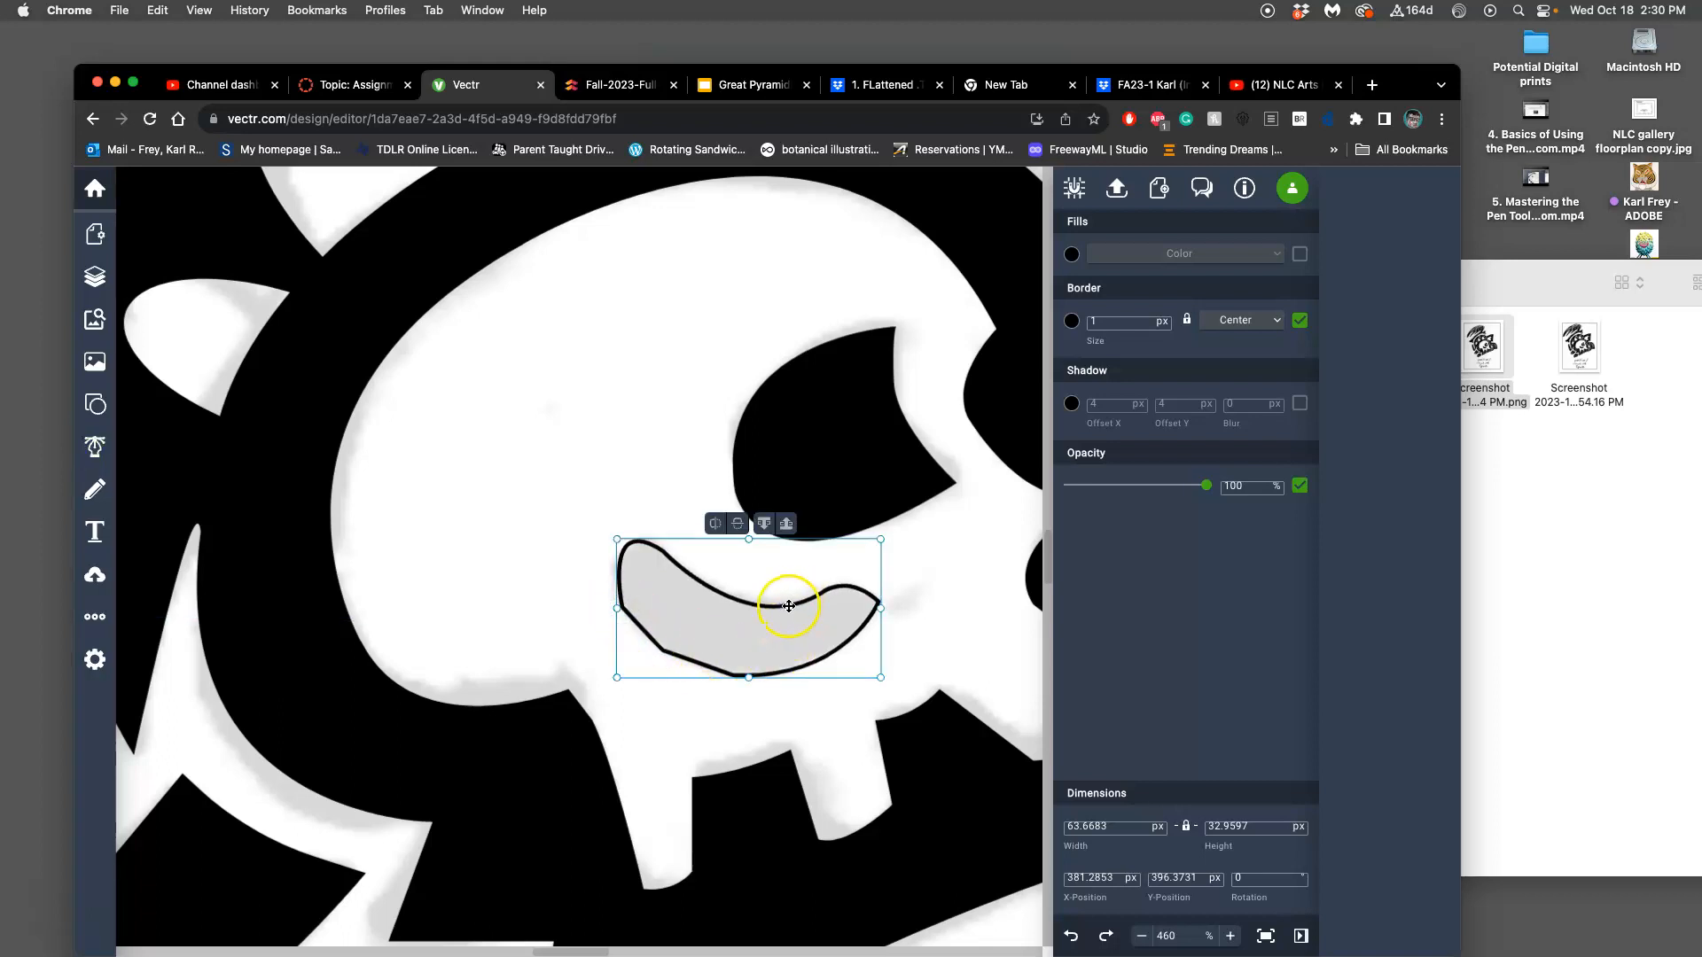
# Step: Fill the crescent path with solid black and turn off its border
pyautogui.moveTo(788, 607); pyautogui.dragTo(788, 607)
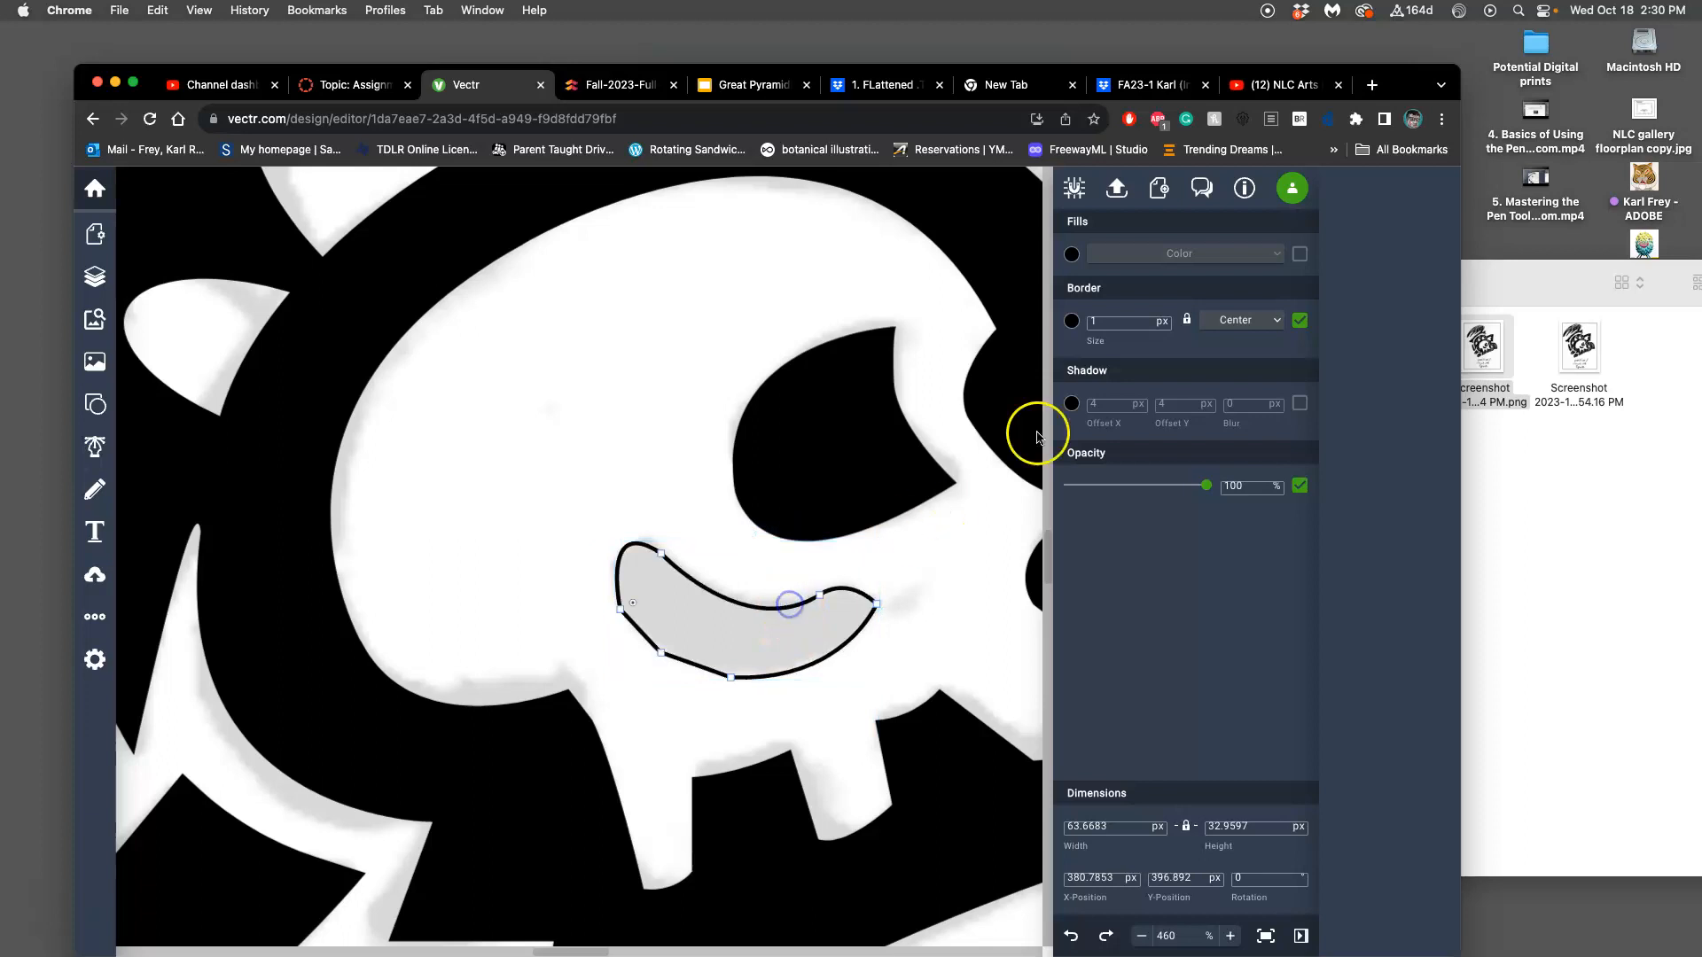
pyautogui.click(1299, 253)
pyautogui.click(1300, 322)
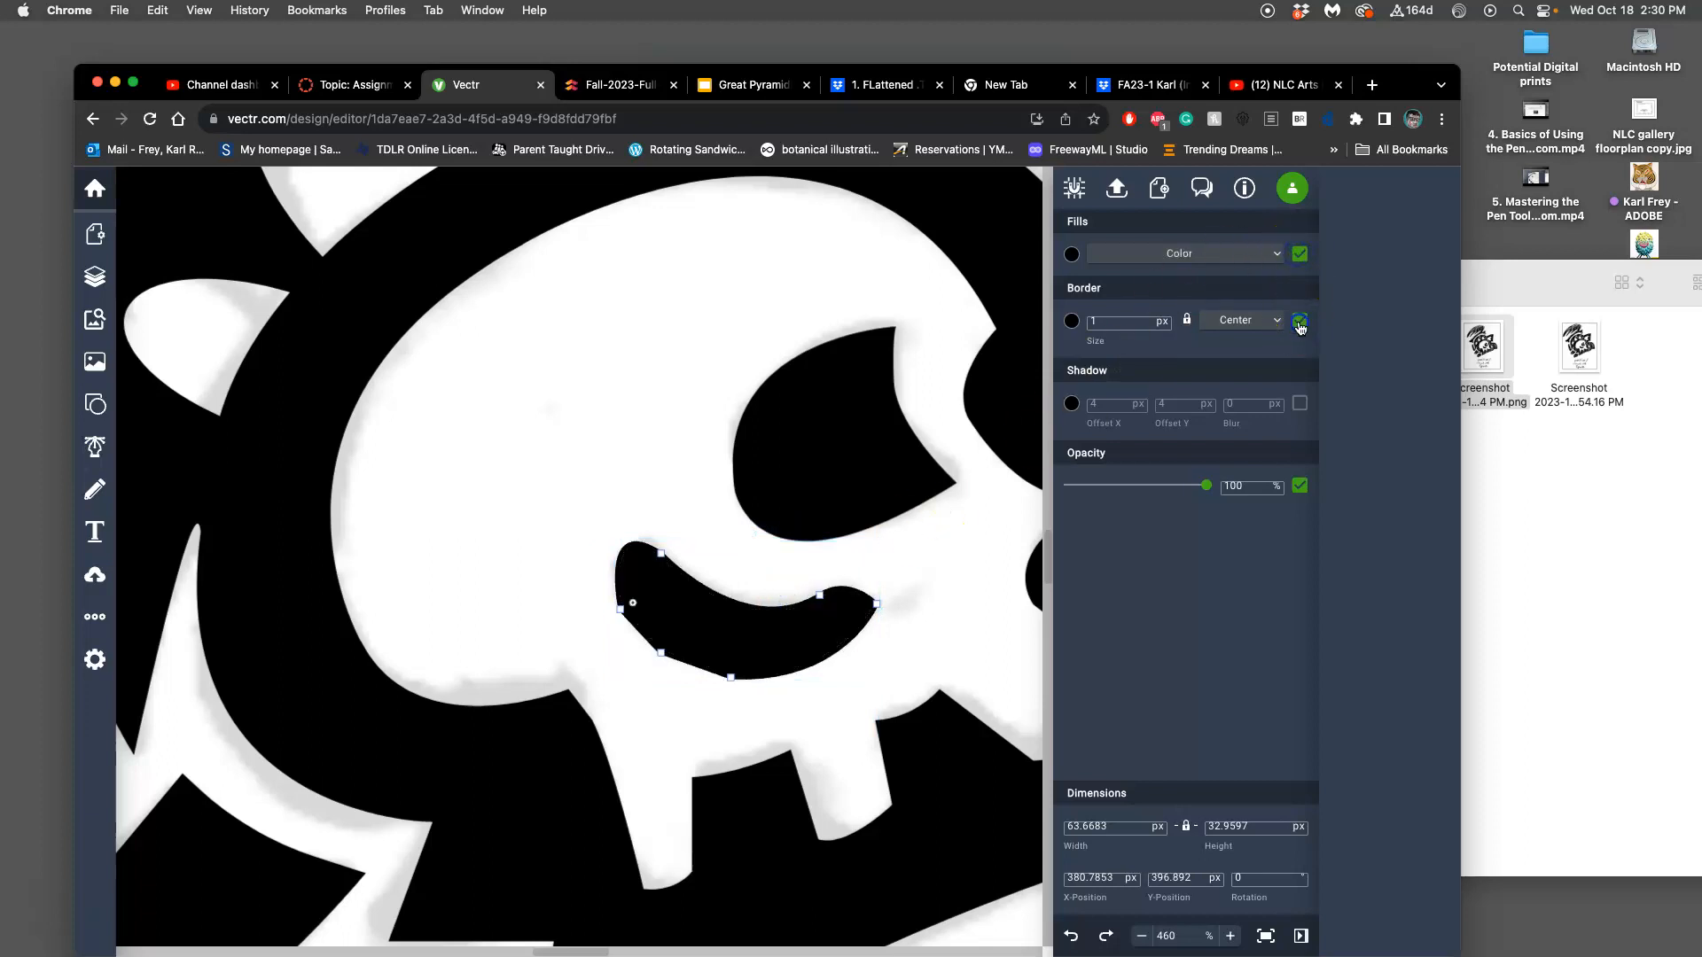
# Step: Curve the crescent's straight lower-left edge by adjusting its node and curve handles to follow the sketch
pyautogui.click(656, 669)
pyautogui.click(678, 640)
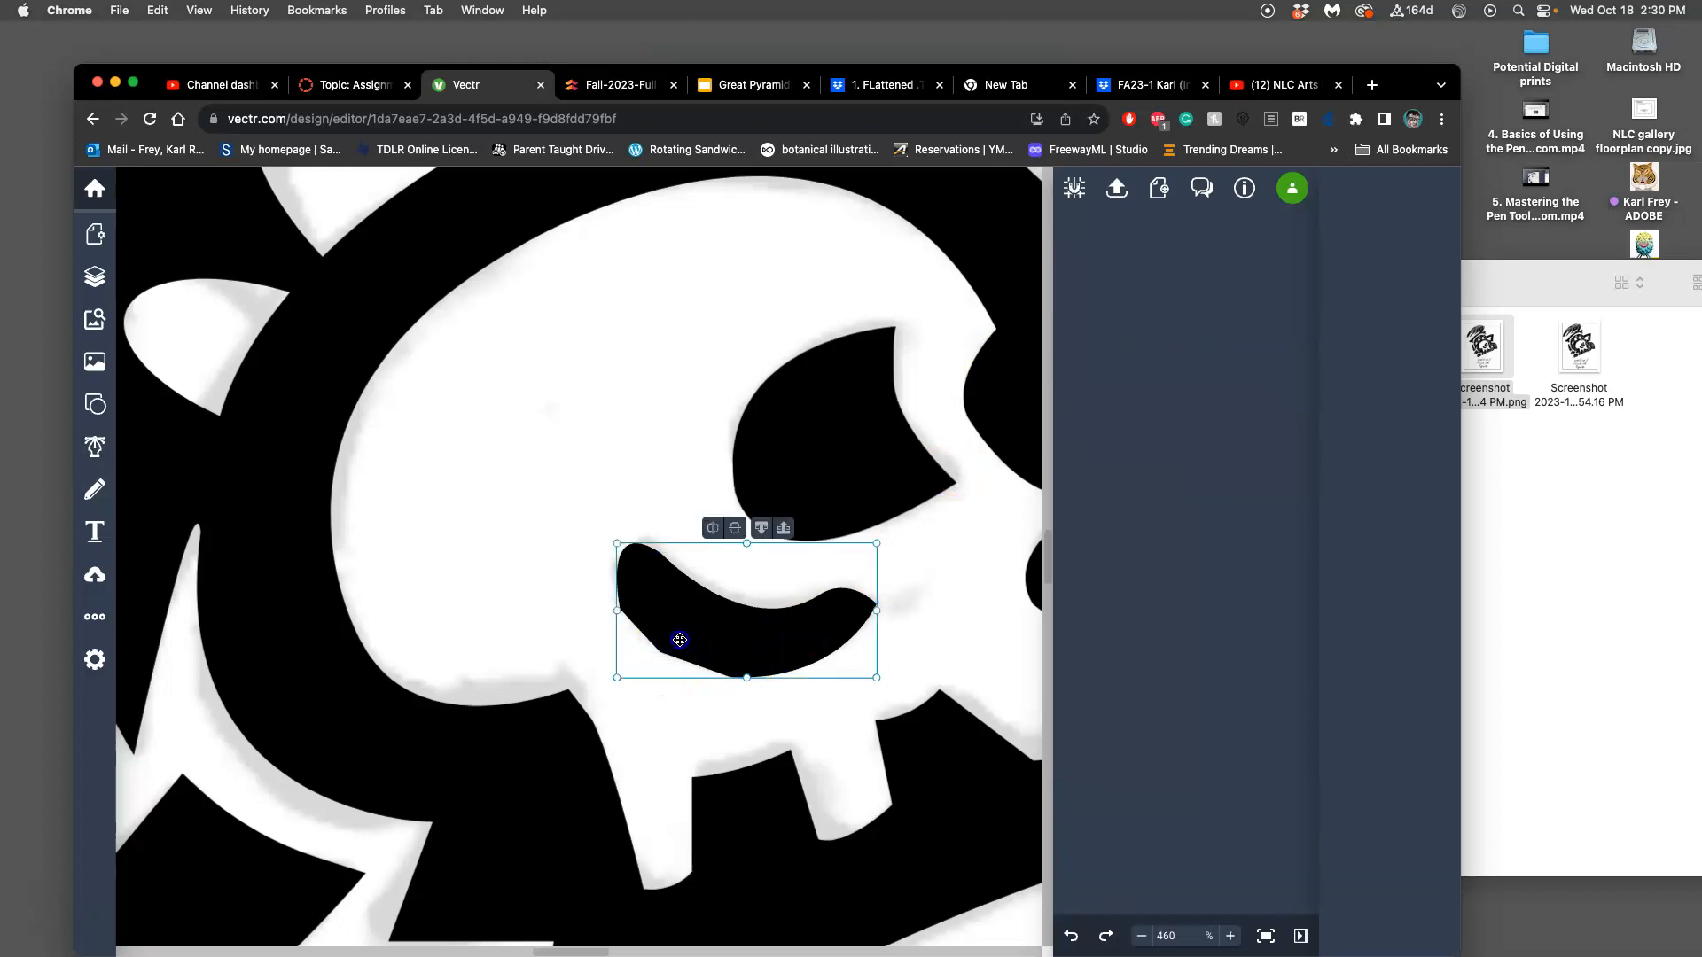
pyautogui.moveTo(661, 653); pyautogui.dragTo(666, 650)
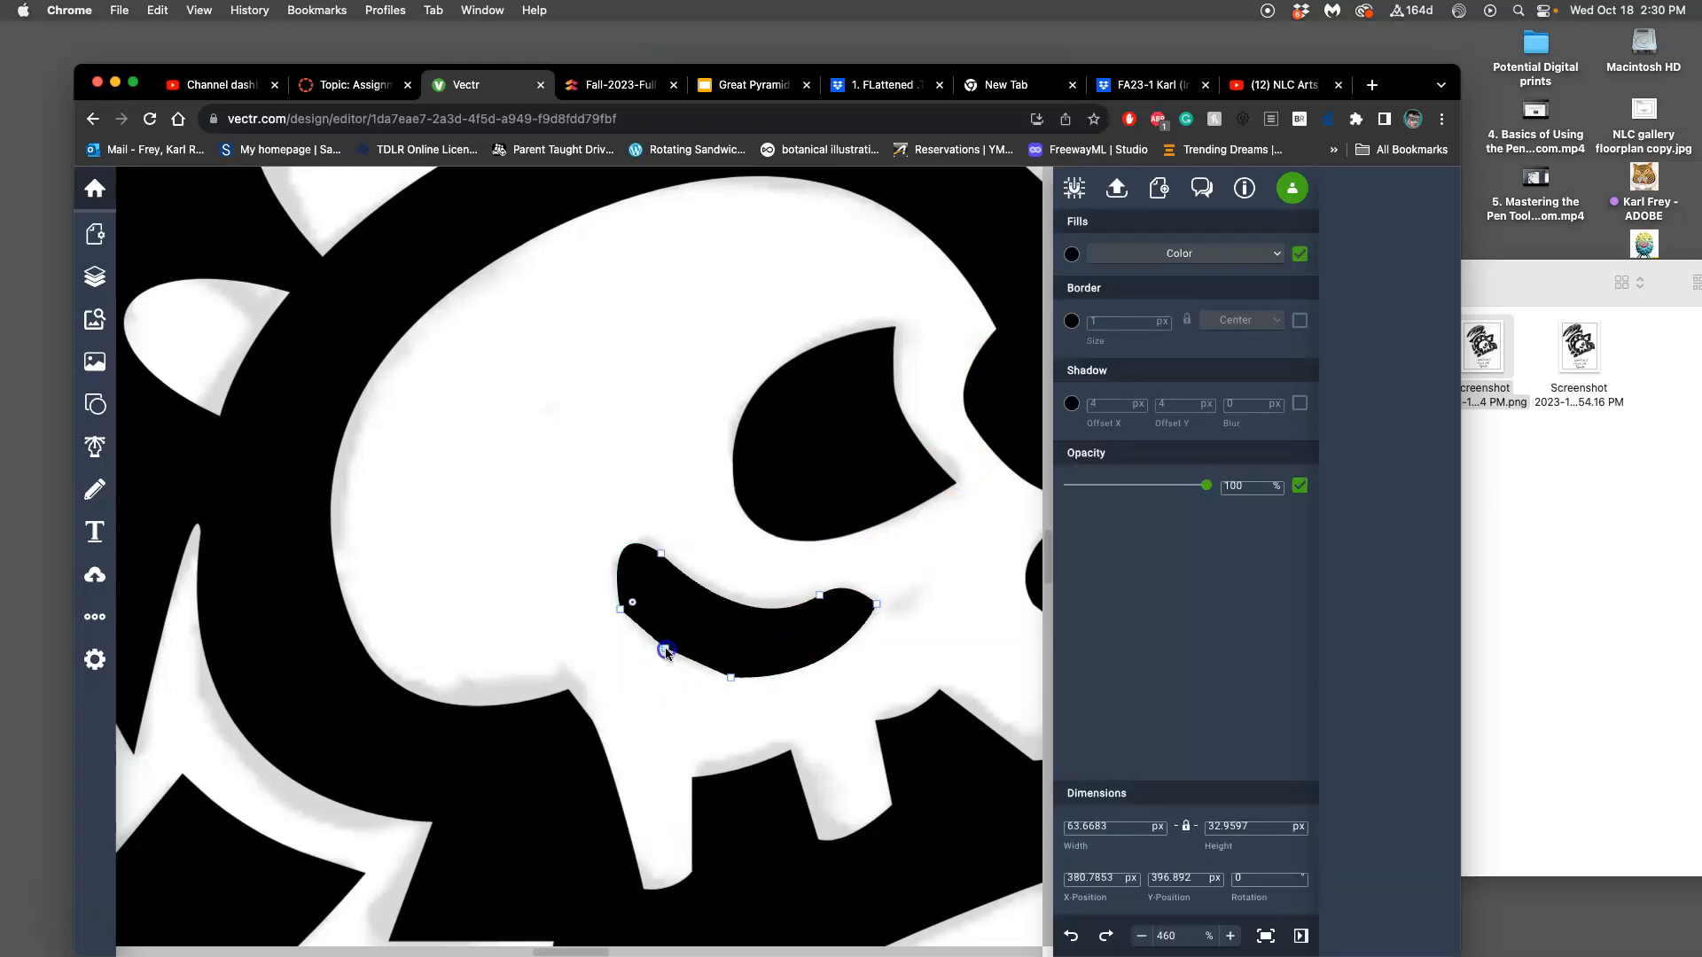
pyautogui.click(664, 650)
pyautogui.moveTo(754, 554); pyautogui.dragTo(780, 519)
pyautogui.moveTo(636, 604); pyautogui.dragTo(647, 602)
pyautogui.click(686, 603)
pyautogui.click(627, 649)
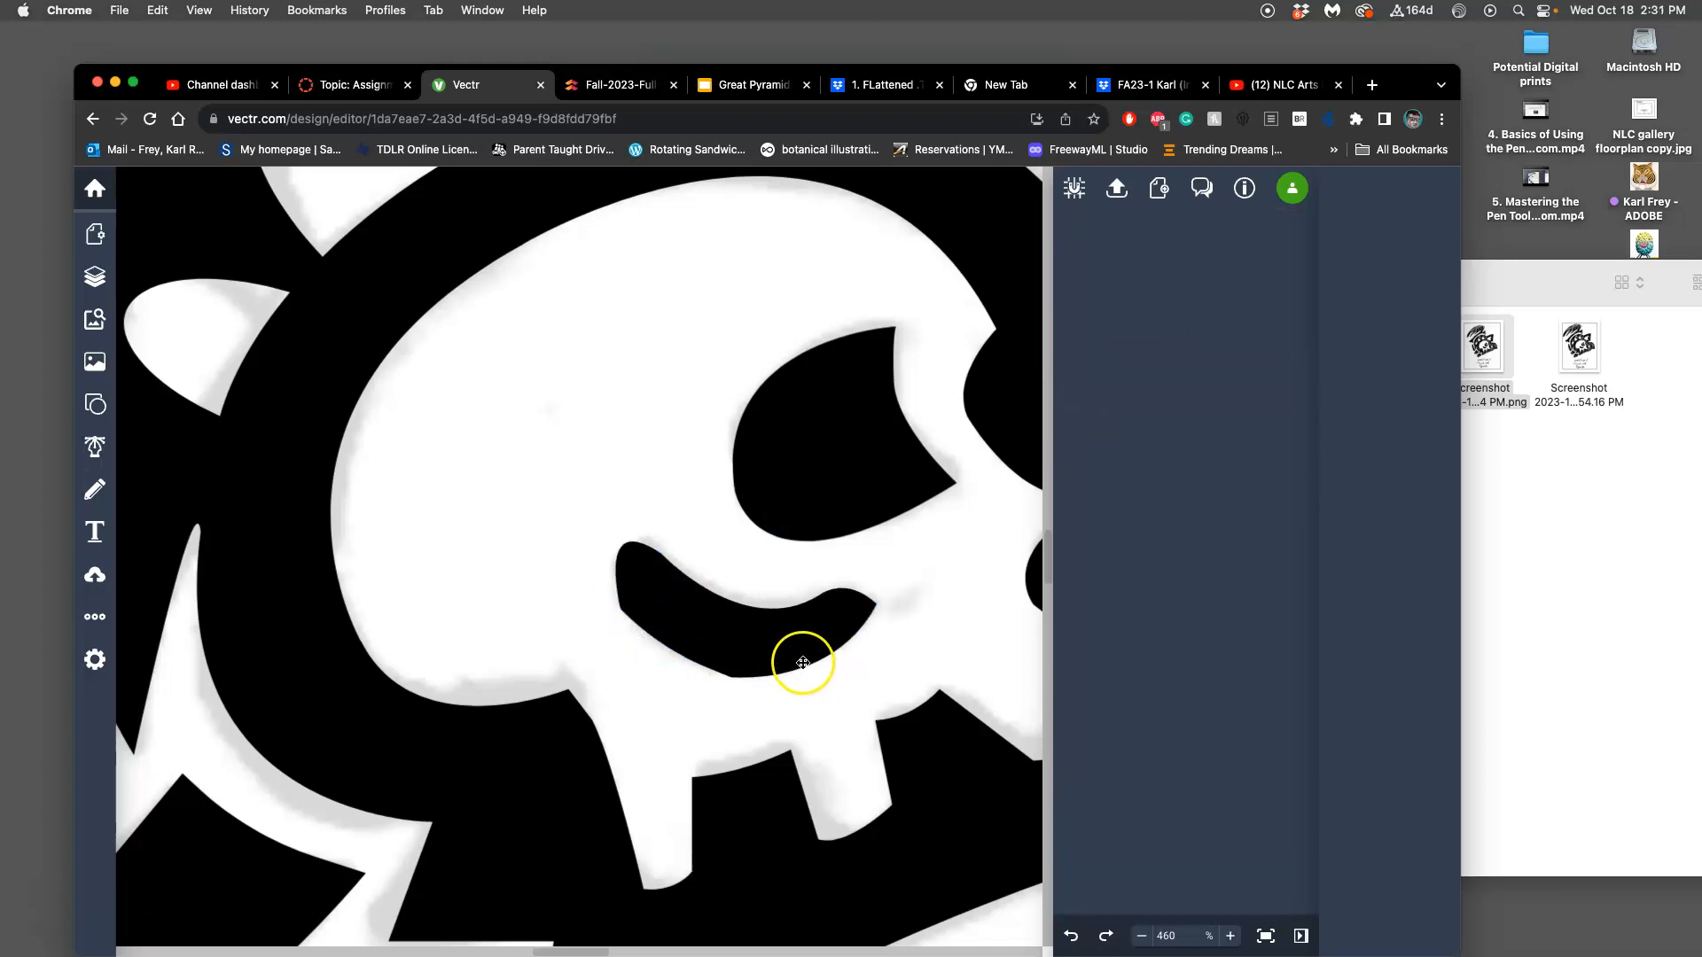
# Step: Smooth the crescent's bottom node by reshaping the curve handles on both sides of it
pyautogui.click(798, 667)
pyautogui.doubleClick(749, 660)
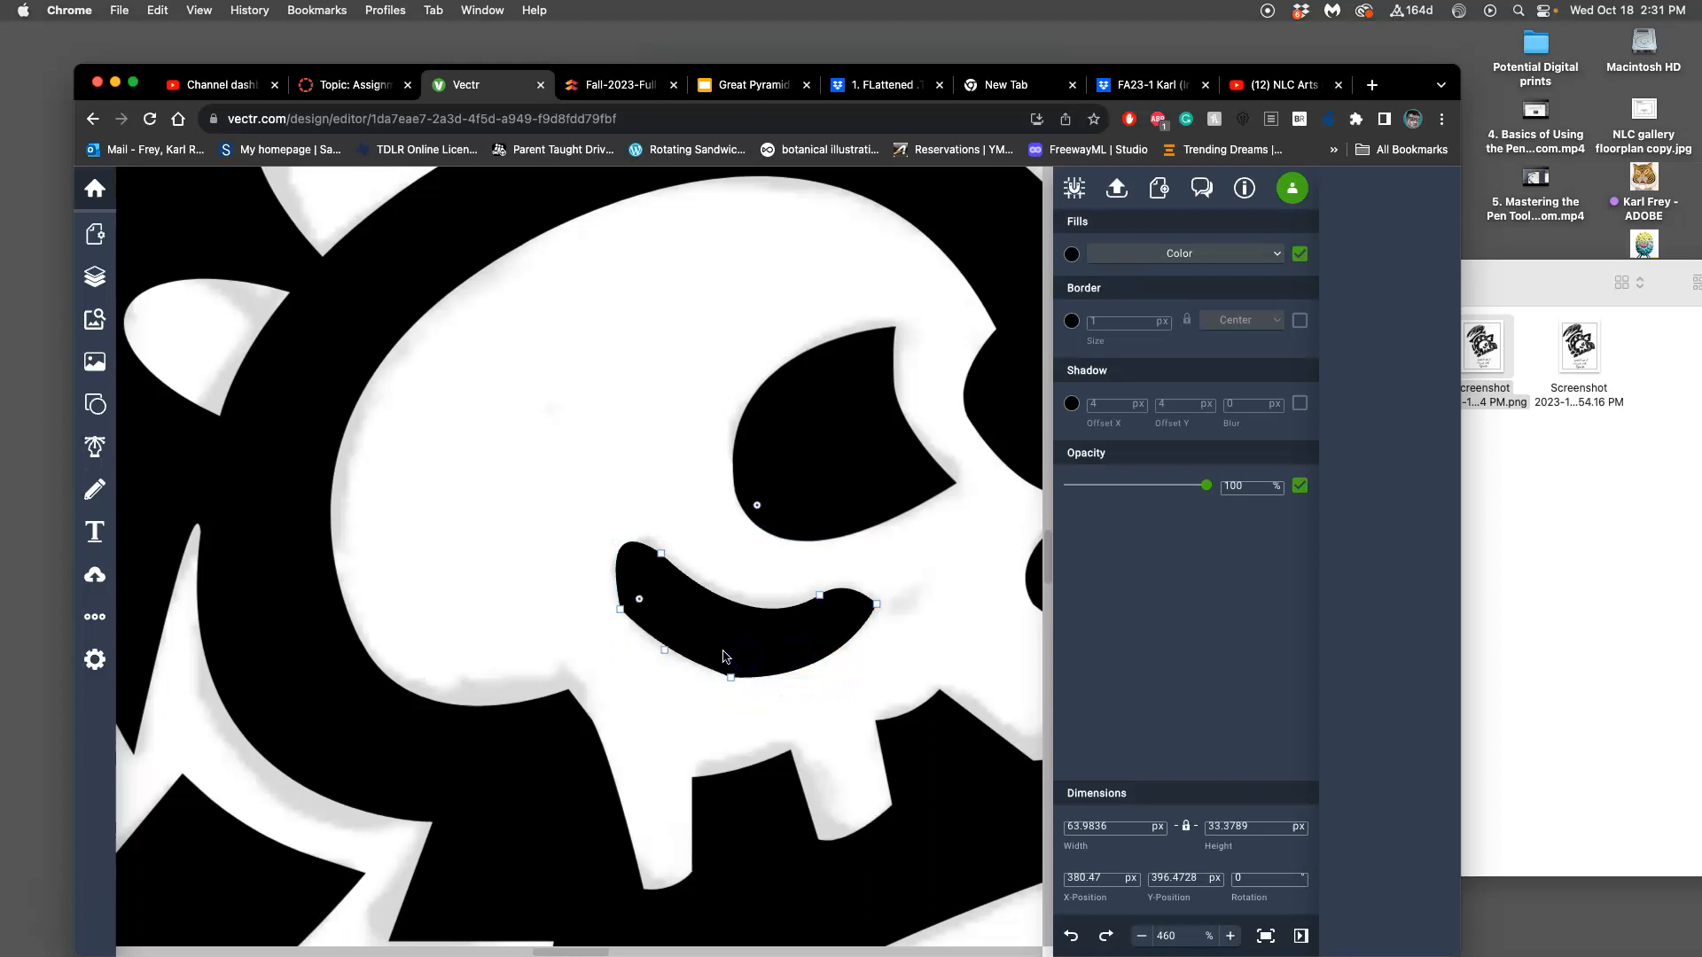
pyautogui.click(732, 678)
pyautogui.moveTo(732, 678); pyautogui.dragTo(845, 697)
pyautogui.moveTo(616, 659); pyautogui.dragTo(705, 670)
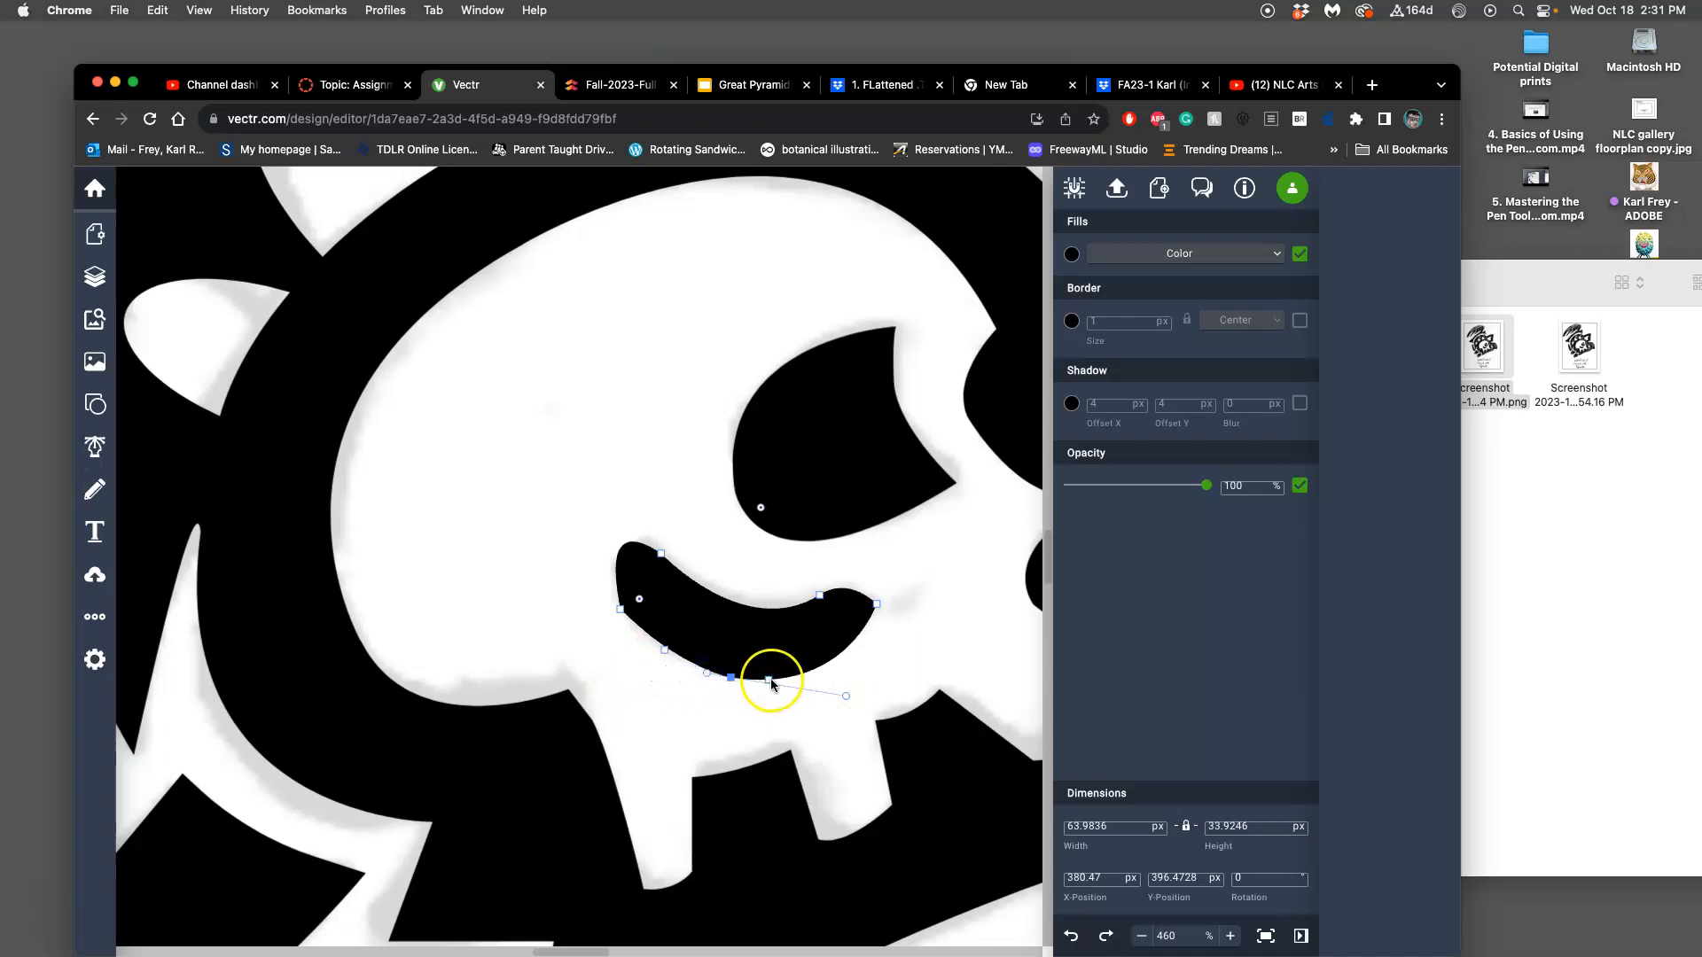
# Step: Turn the crescent's left-end node into a curve and angle its handles to round that end
pyautogui.click(622, 610)
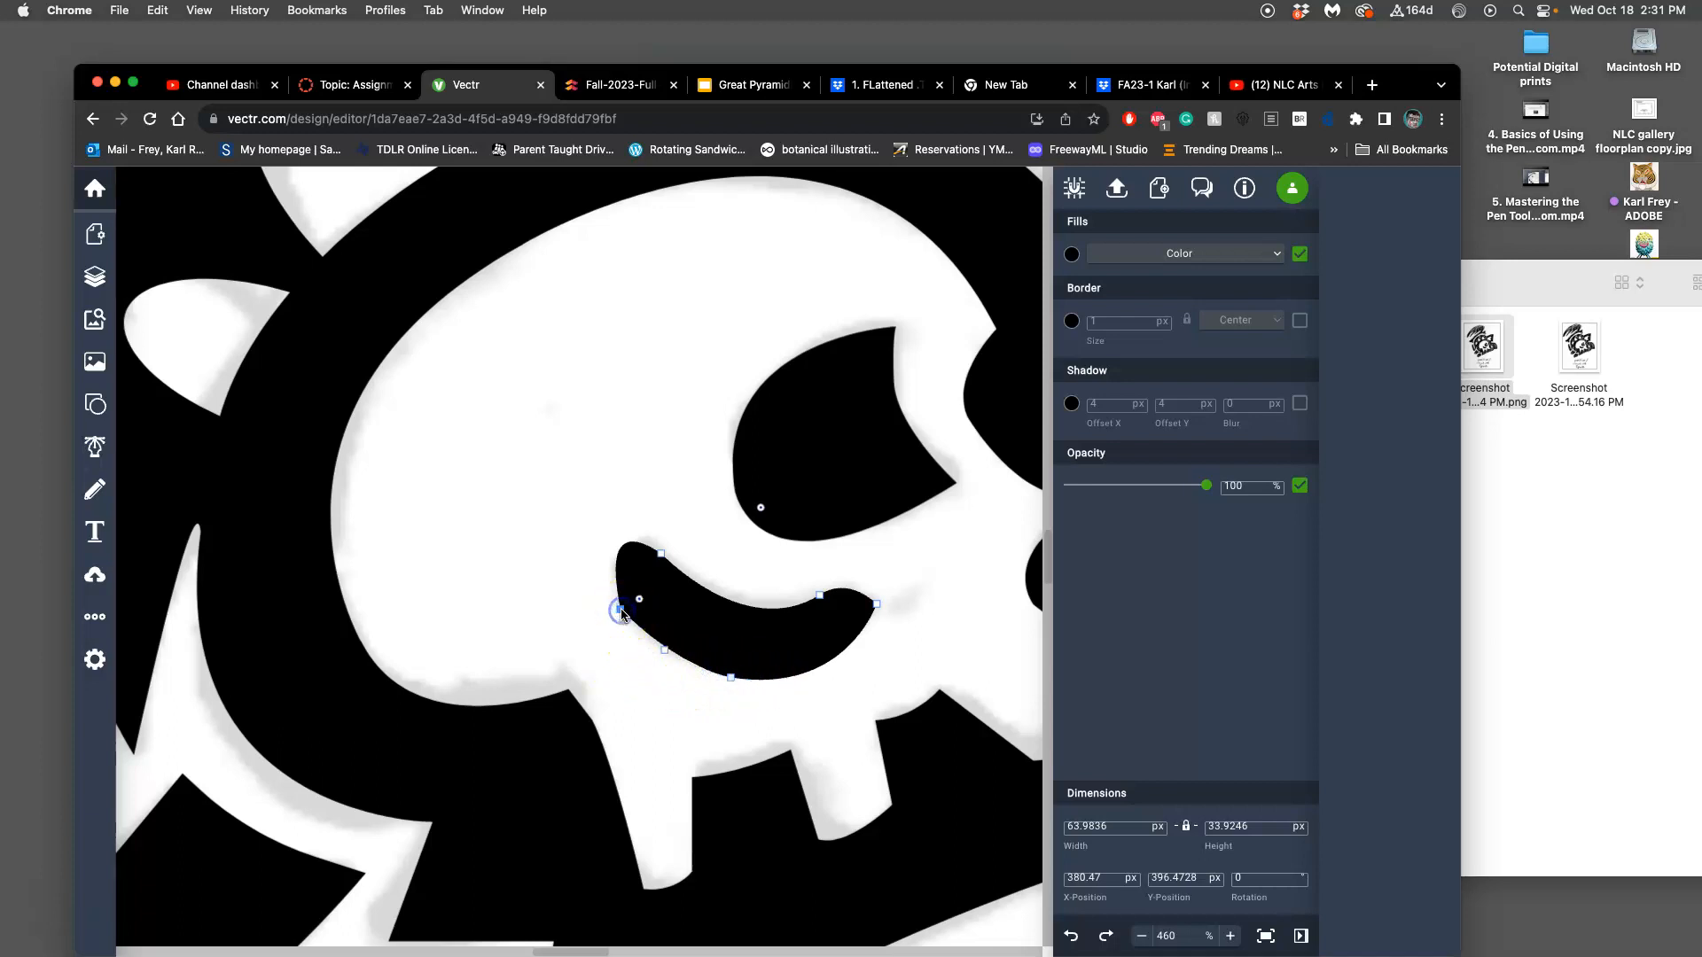
pyautogui.doubleClick(619, 610)
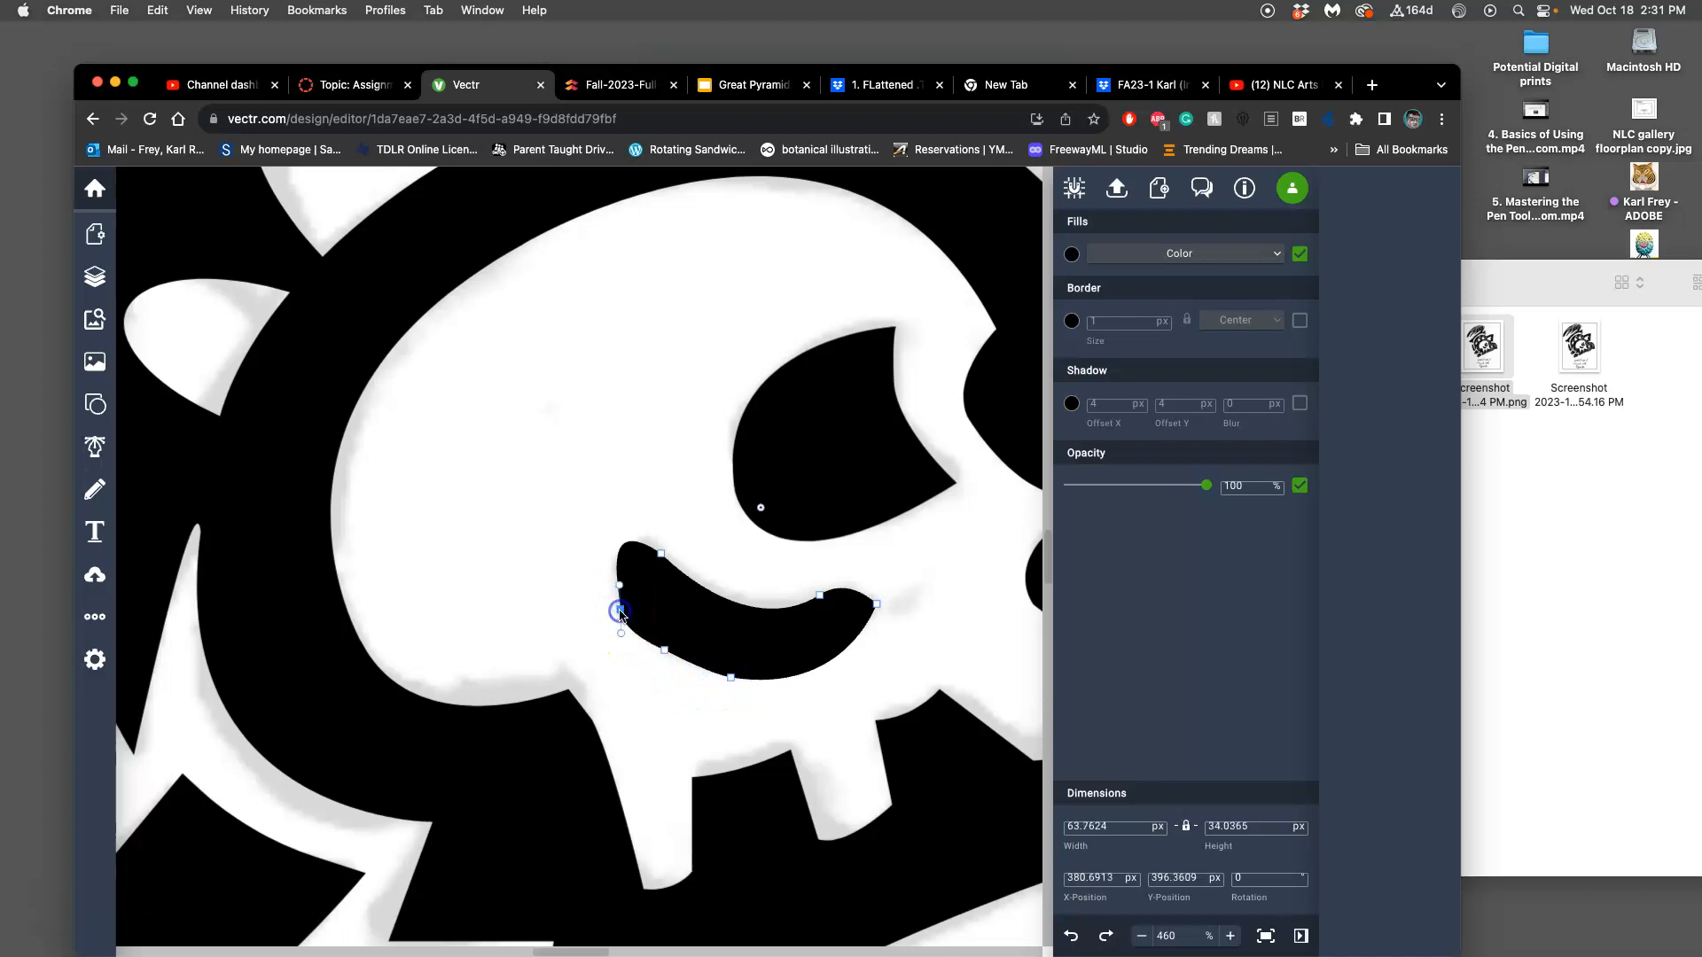
pyautogui.moveTo(622, 636); pyautogui.dragTo(606, 582)
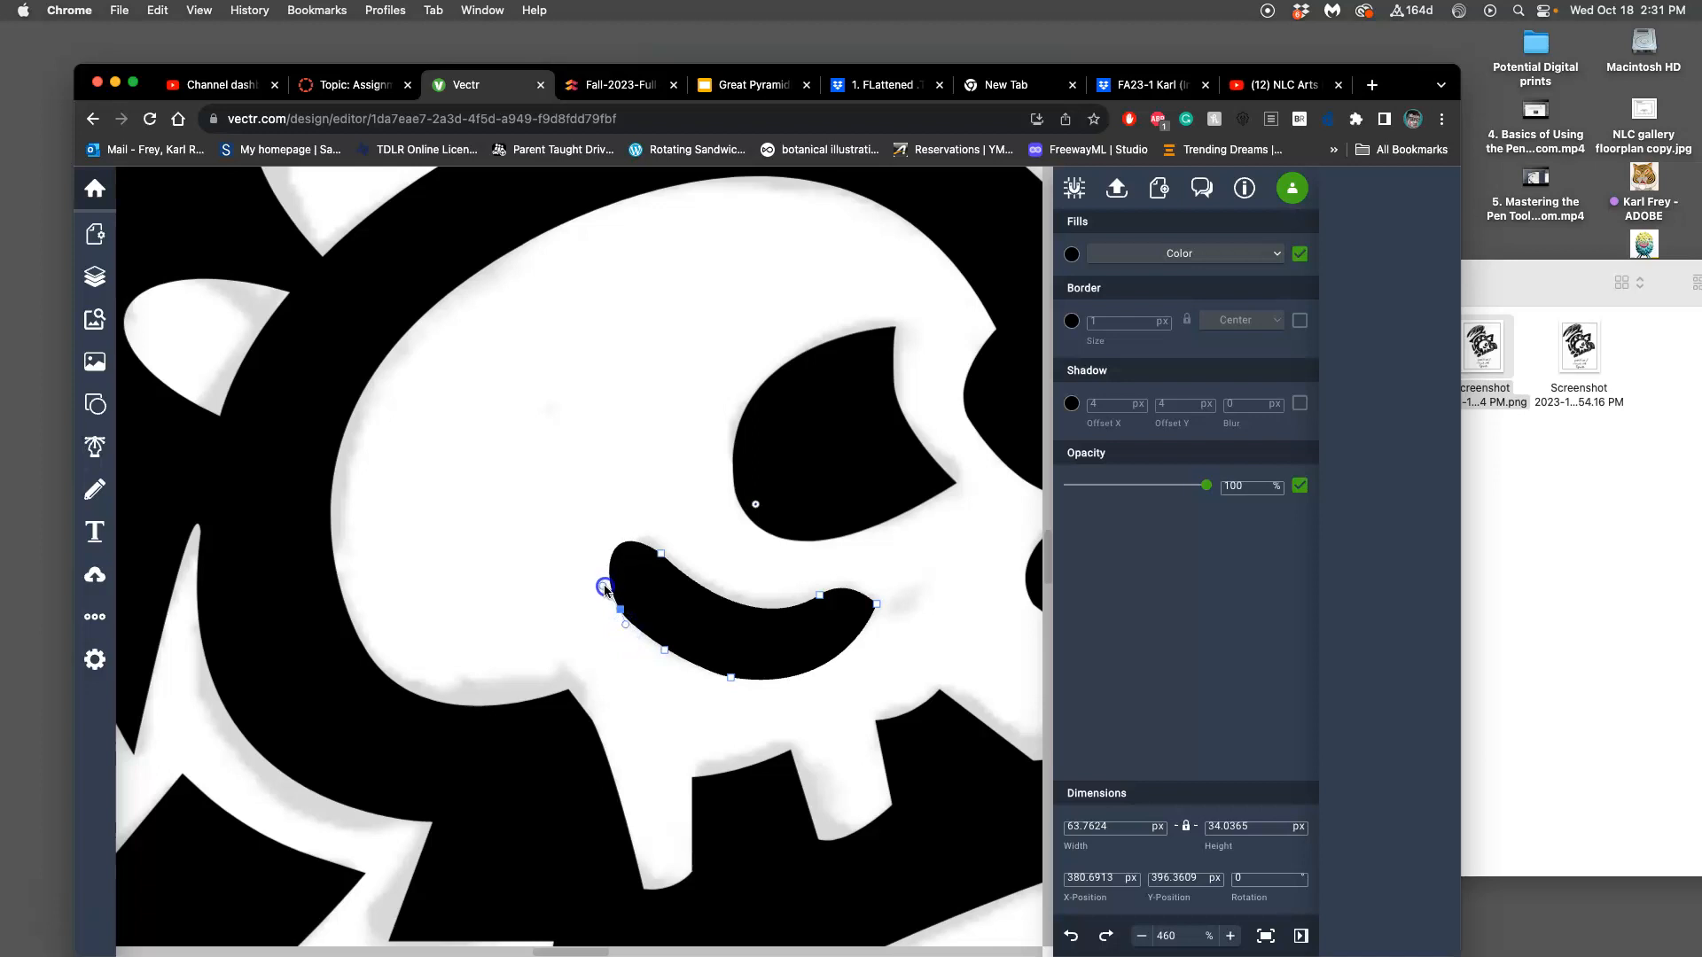
pyautogui.moveTo(606, 590); pyautogui.dragTo(606, 589)
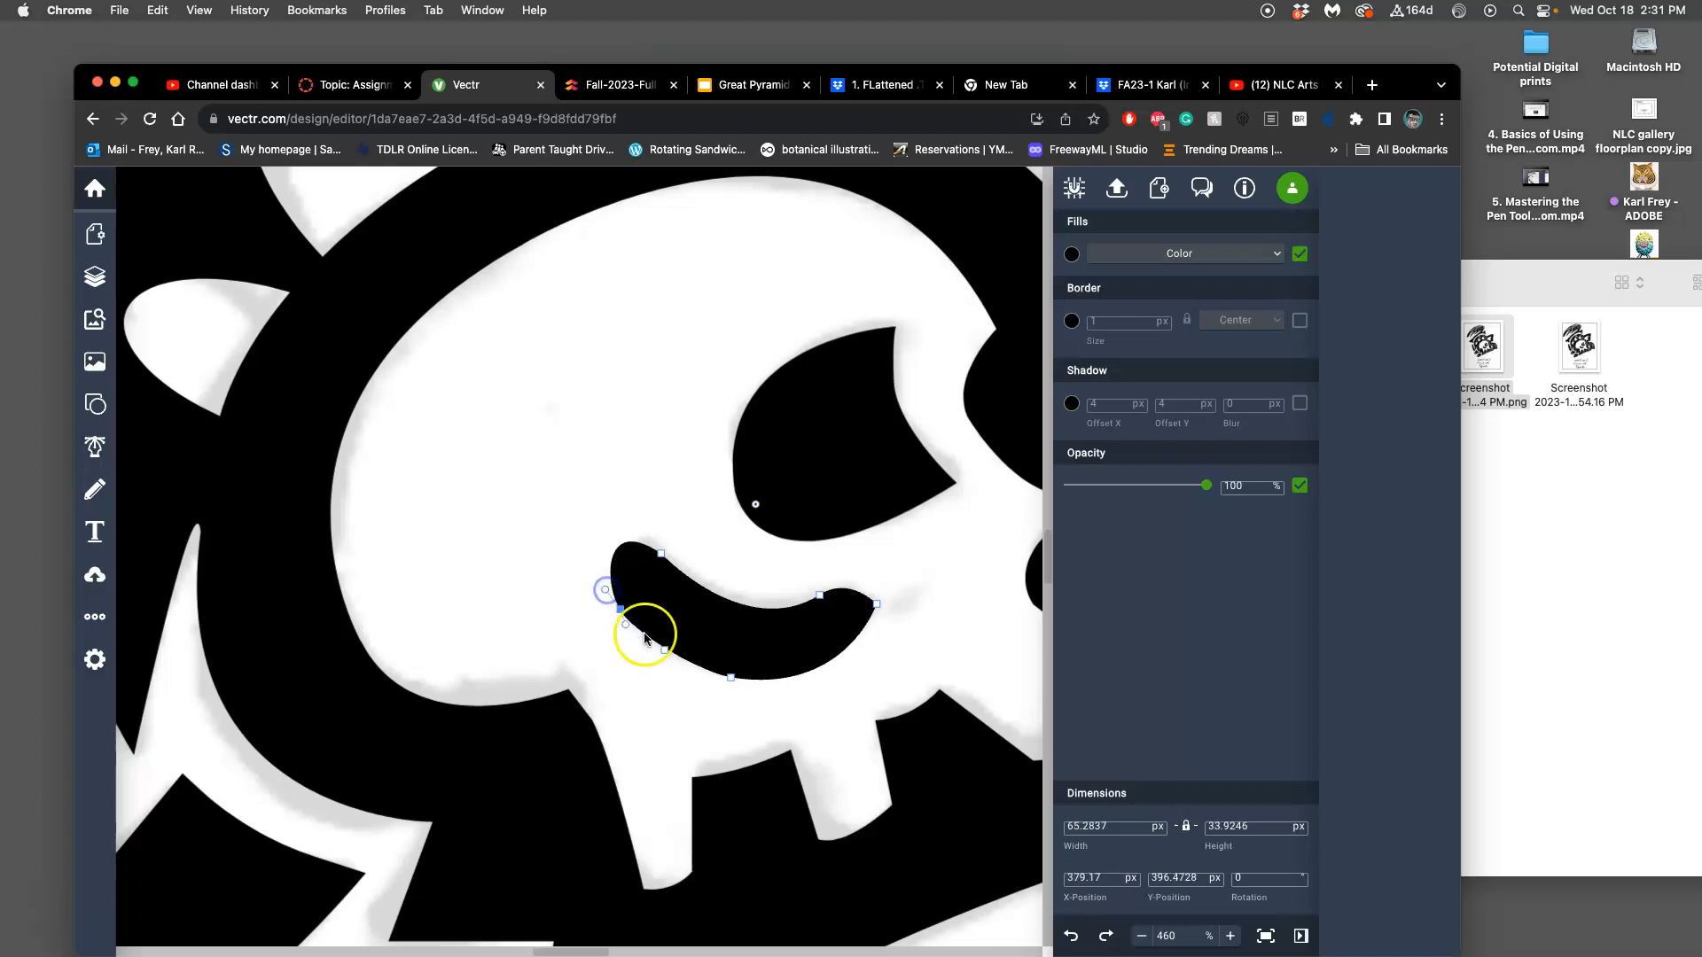
pyautogui.click(609, 628)
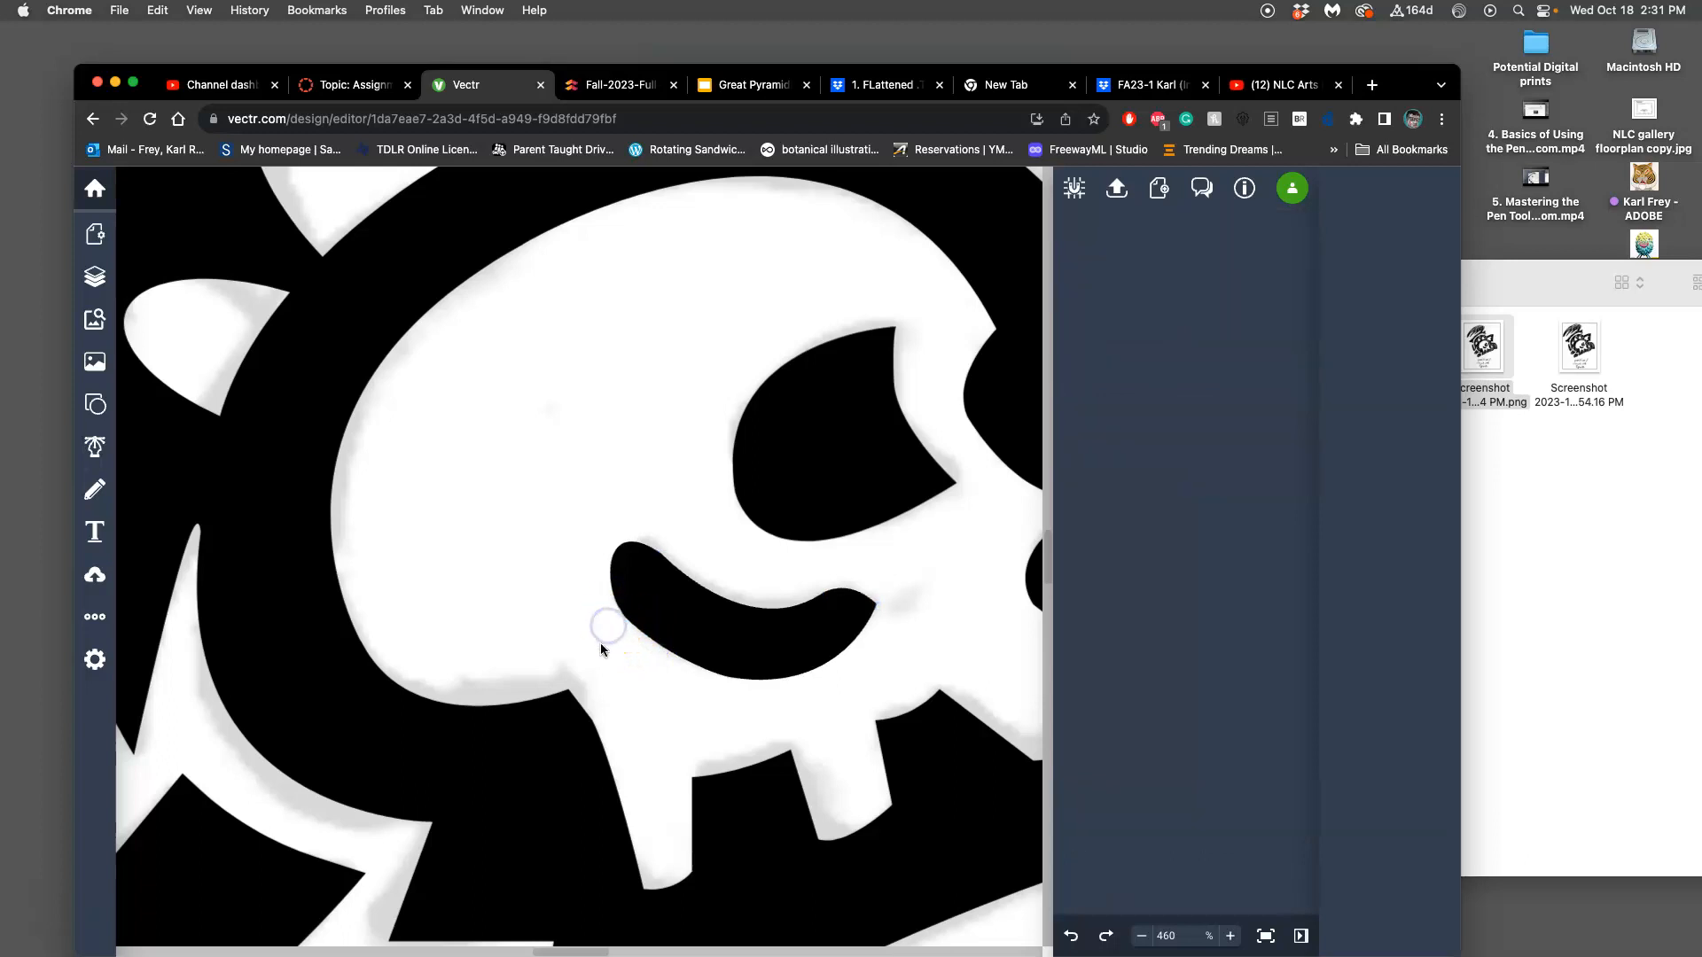
# Step: Examine the crescent's left end and the upper-left node with its curve handles up close
pyautogui.scroll(5, 662, 627)
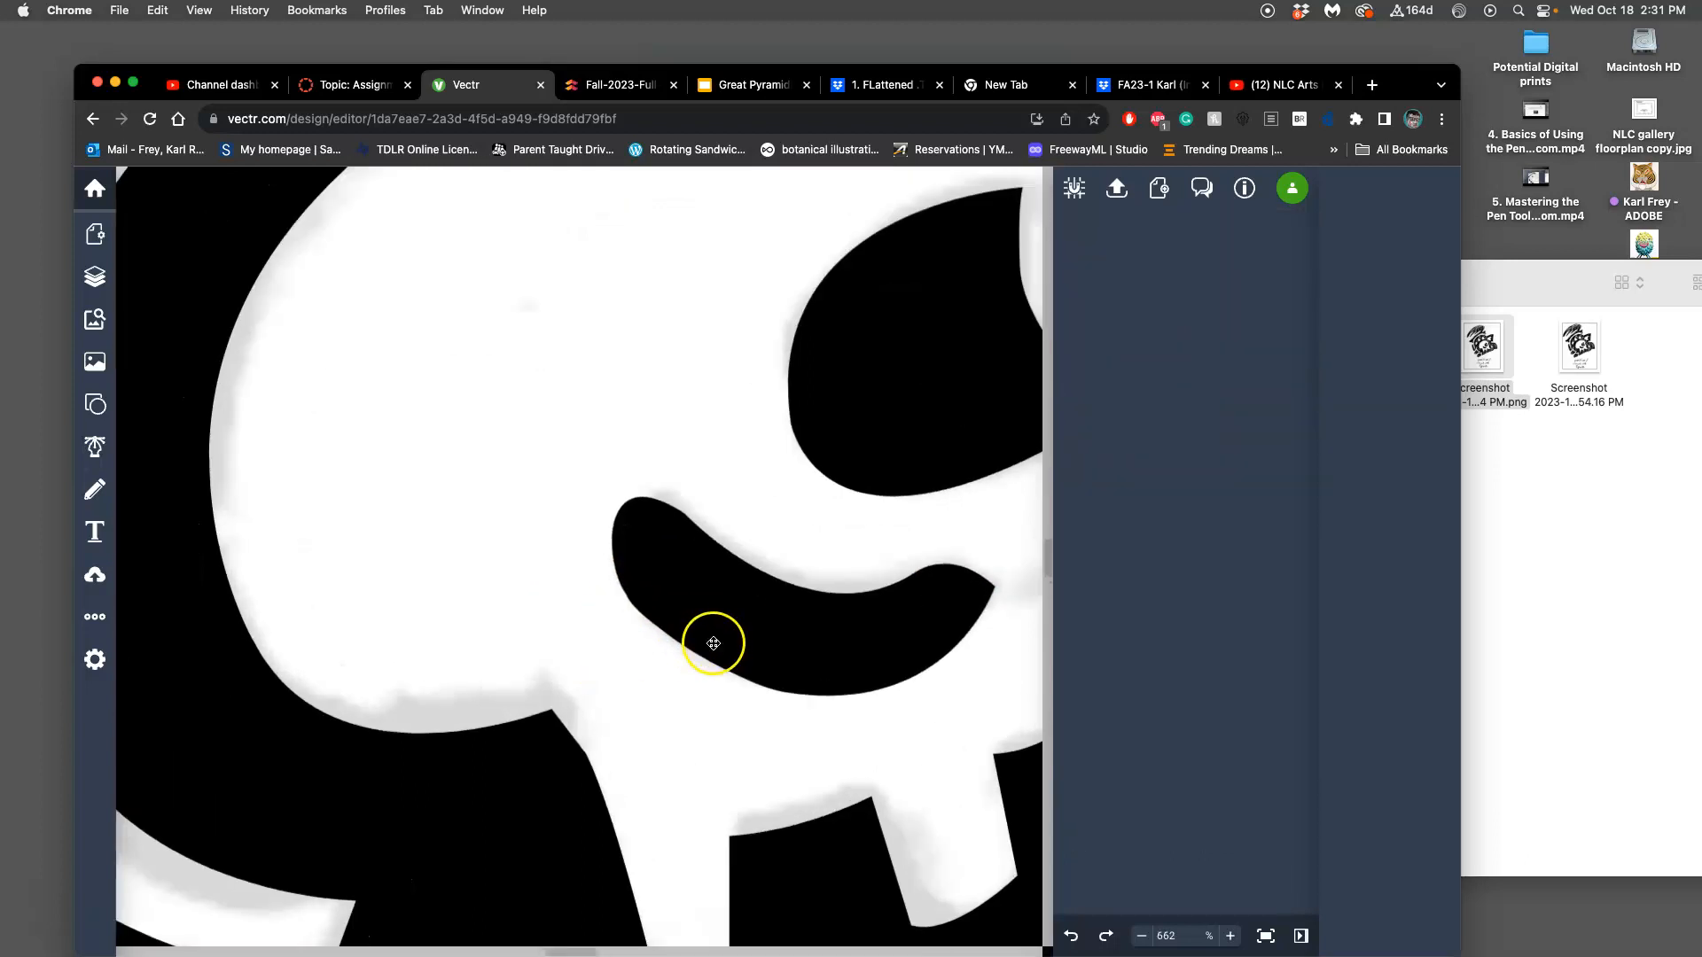
pyautogui.scroll(1, 651, 599)
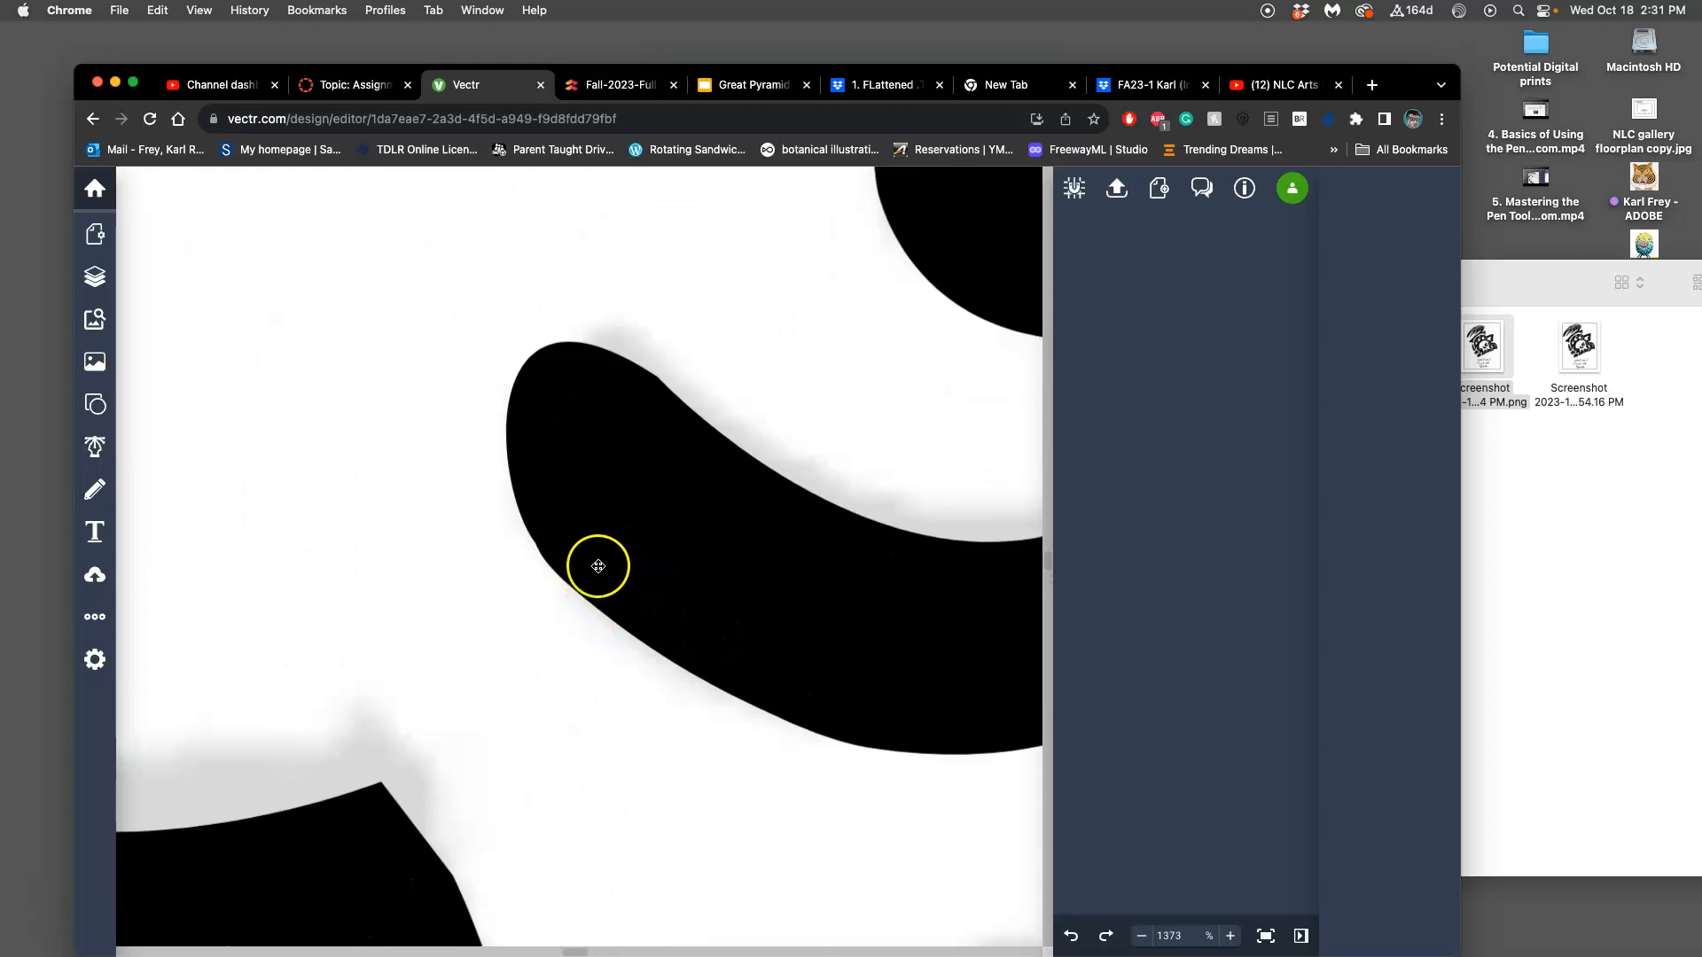
pyautogui.click(629, 529)
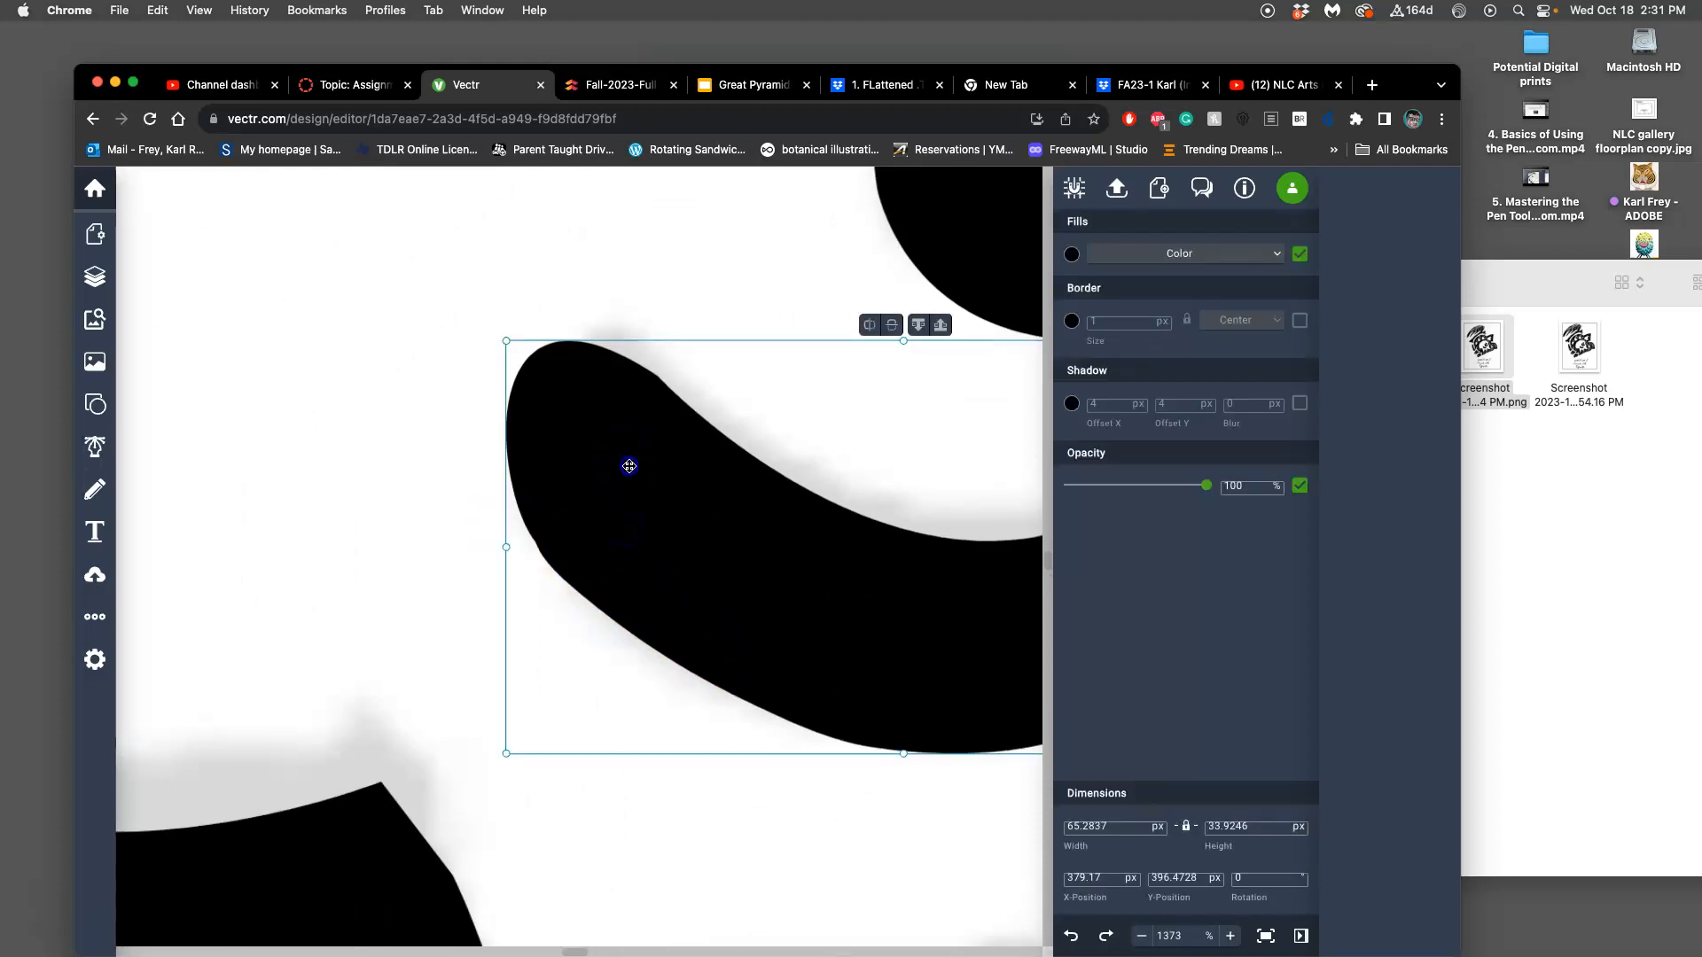
pyautogui.click(629, 467)
pyautogui.click(655, 375)
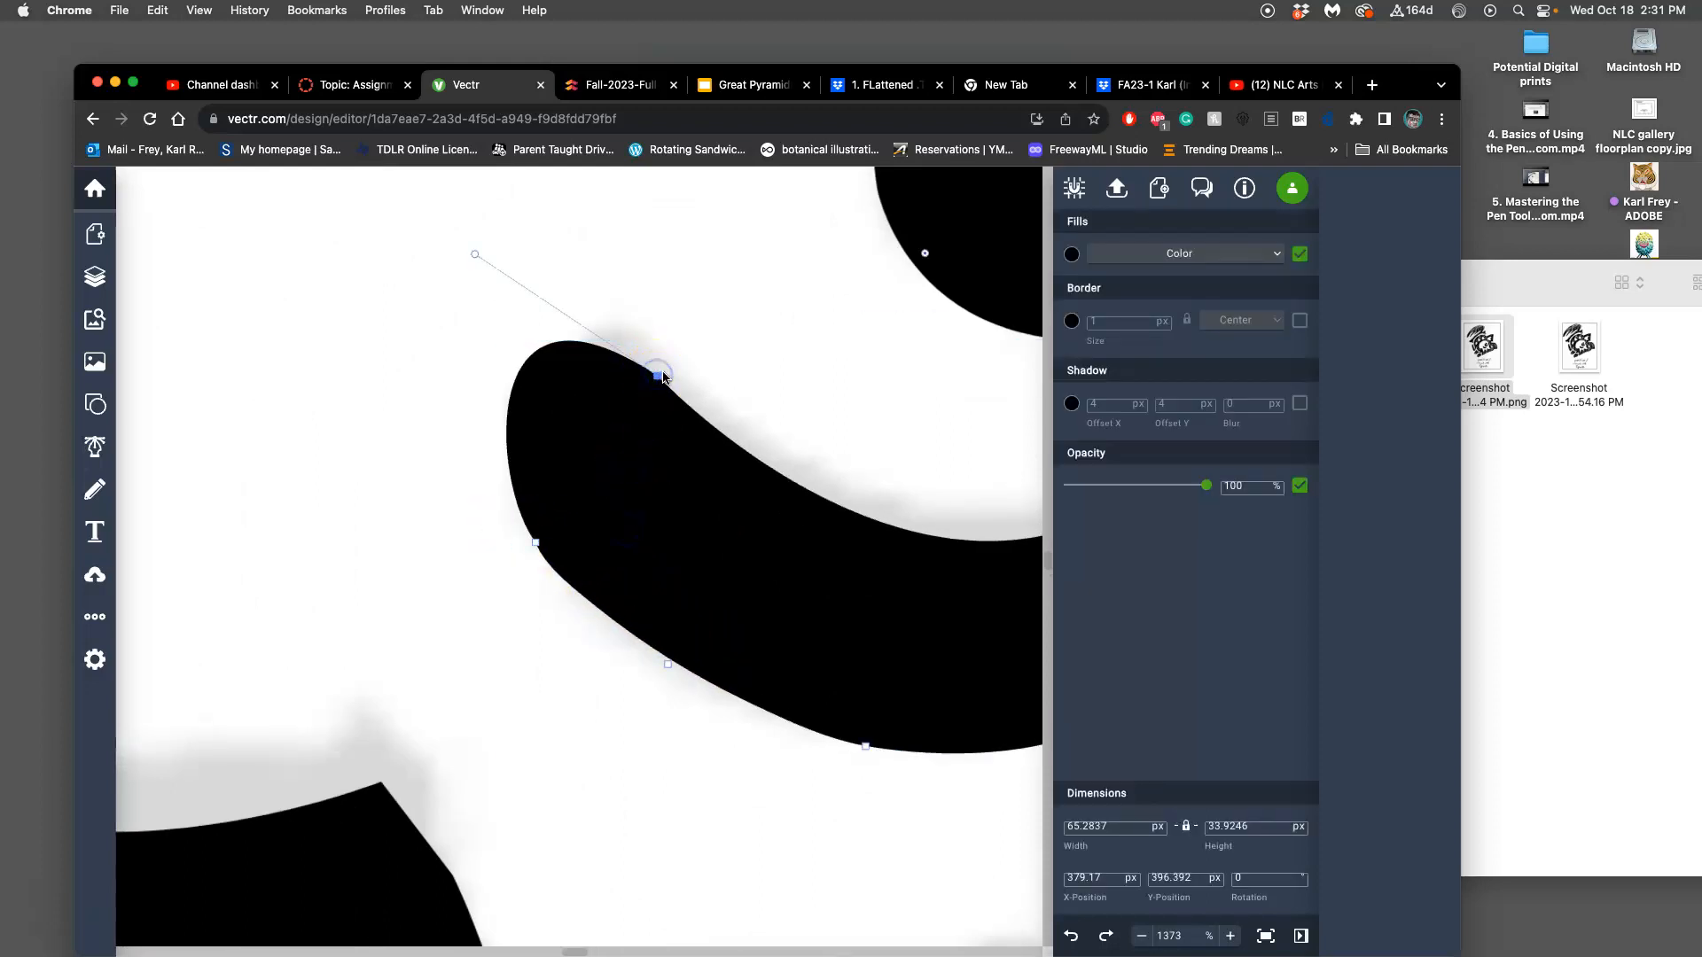
pyautogui.click(692, 377)
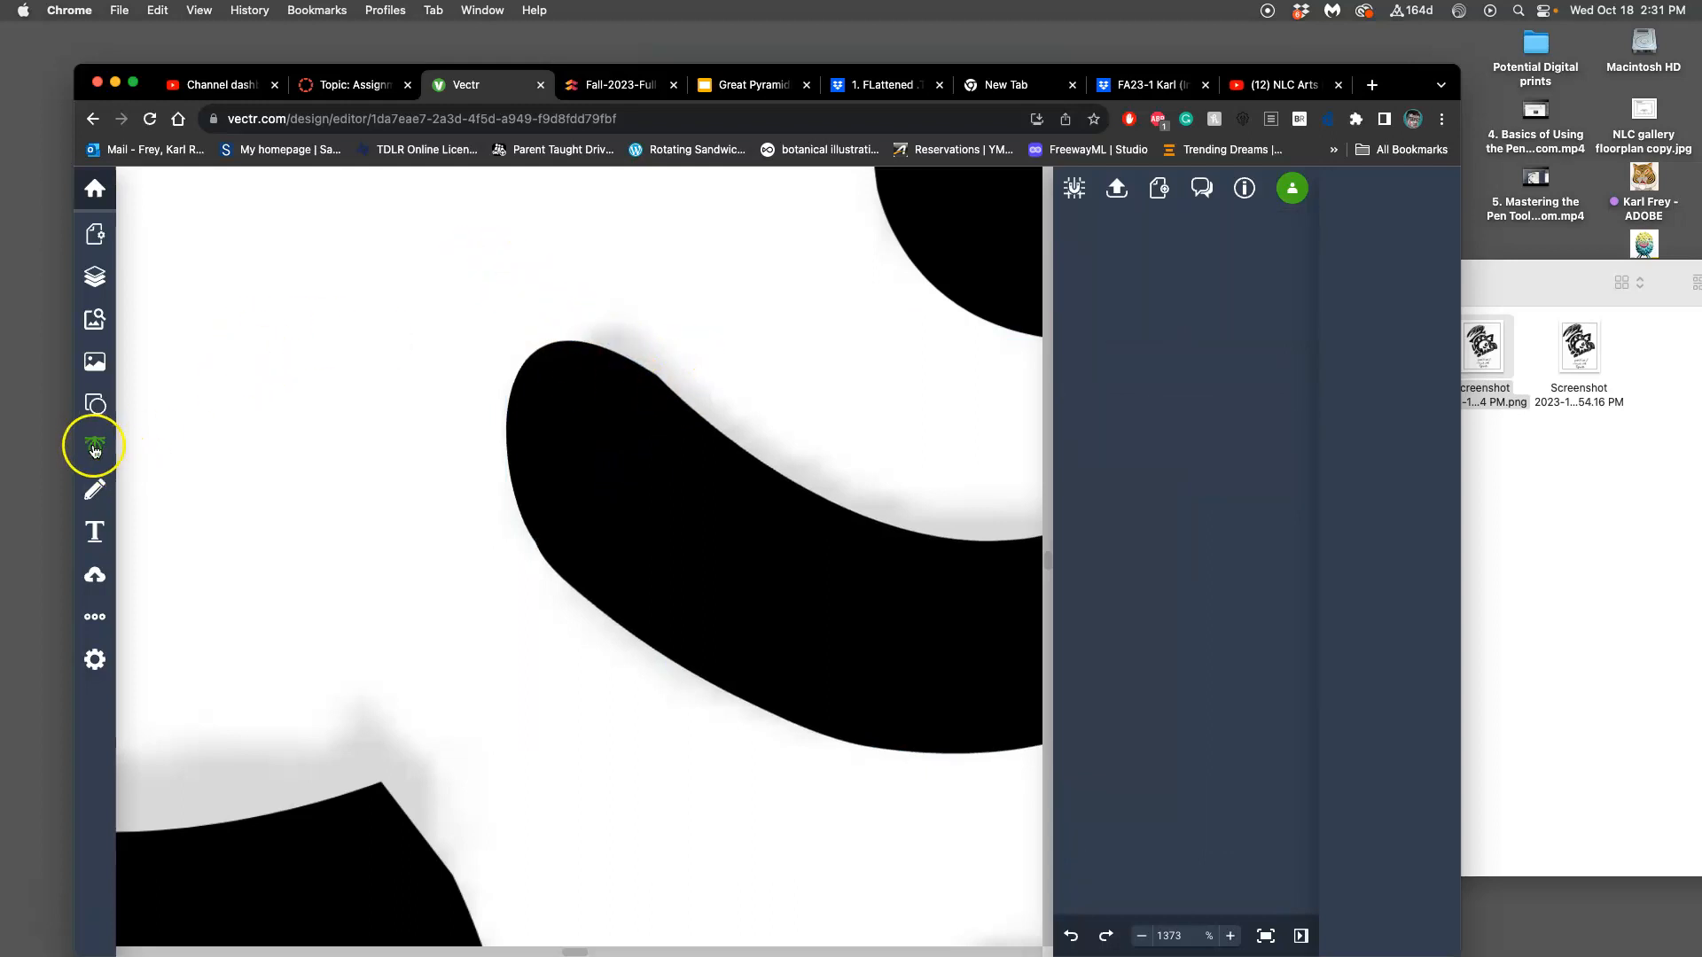
# Step: Try to add a node to the crescent's upper edge with the Pen tool
pyautogui.doubleClick(577, 471)
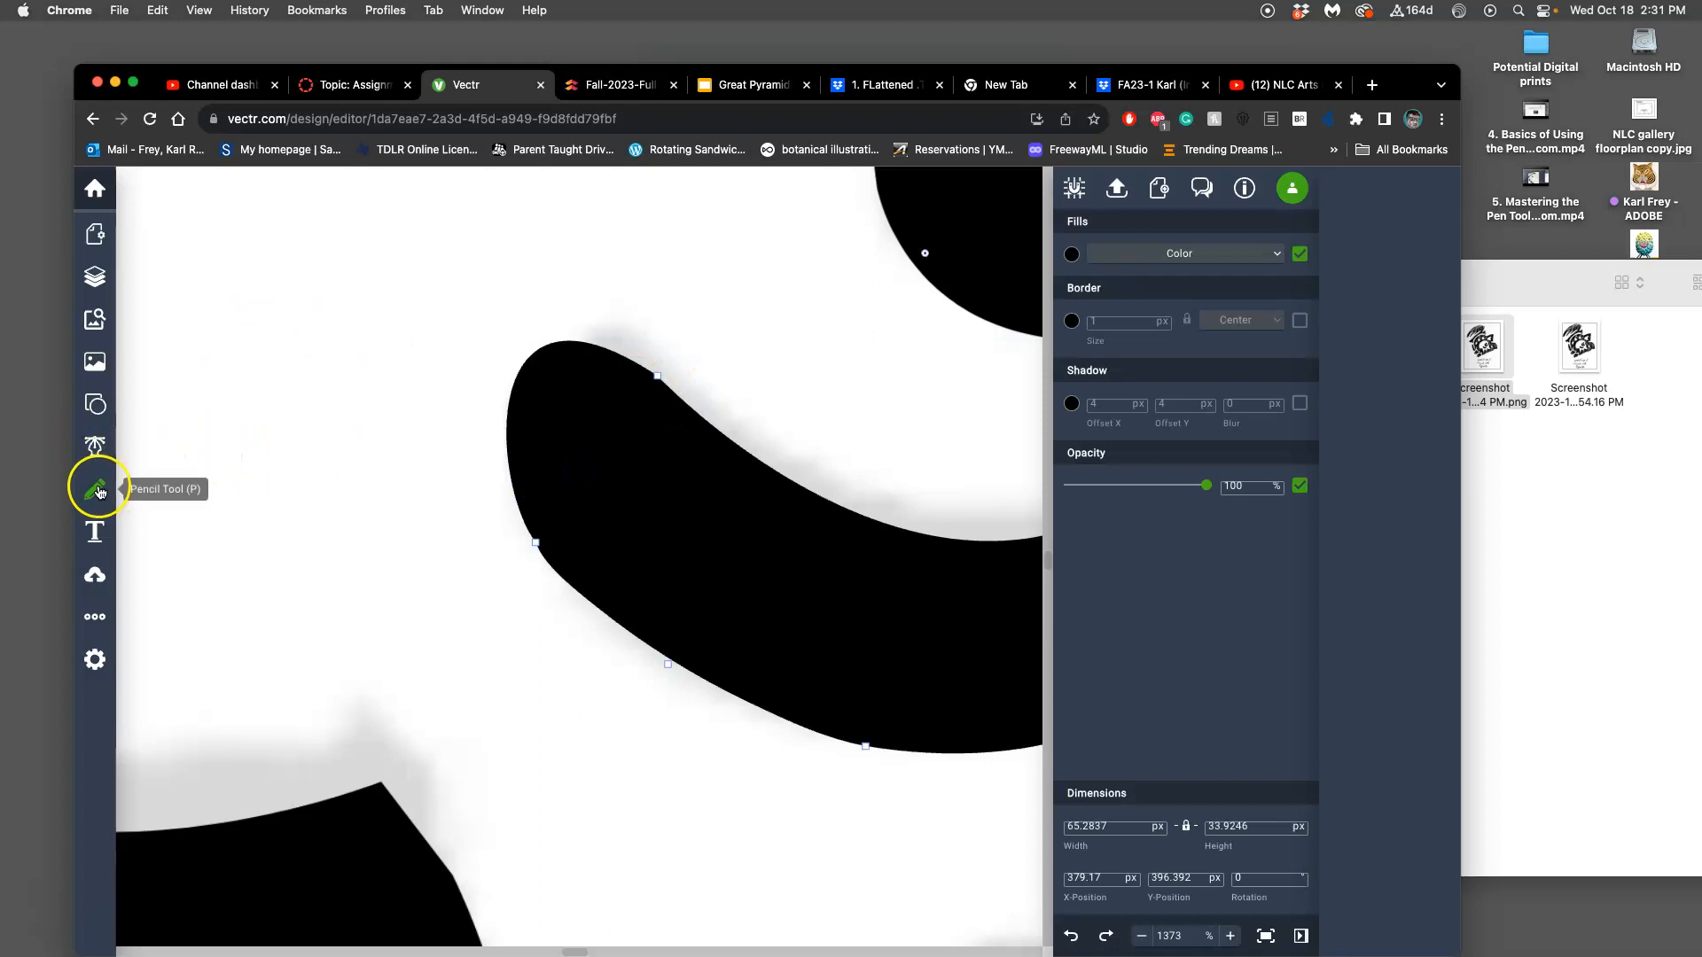
pyautogui.click(93, 444)
pyautogui.click(699, 414)
pyautogui.click(700, 416)
pyautogui.click(699, 434)
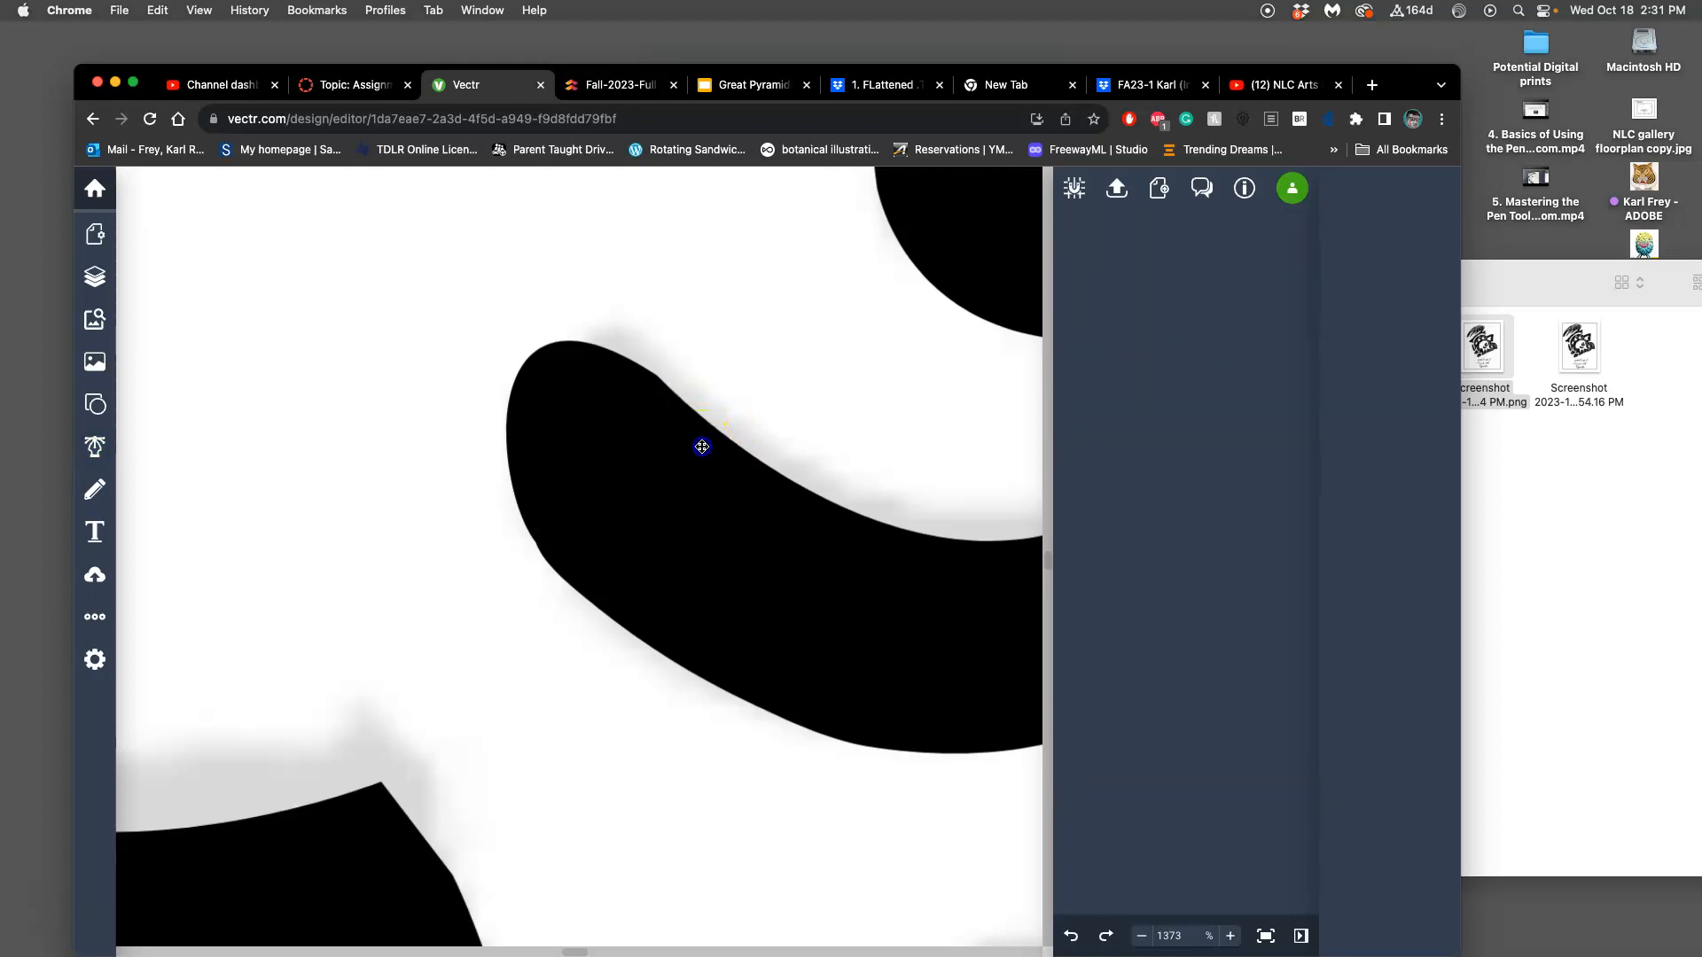
pyautogui.click(95, 446)
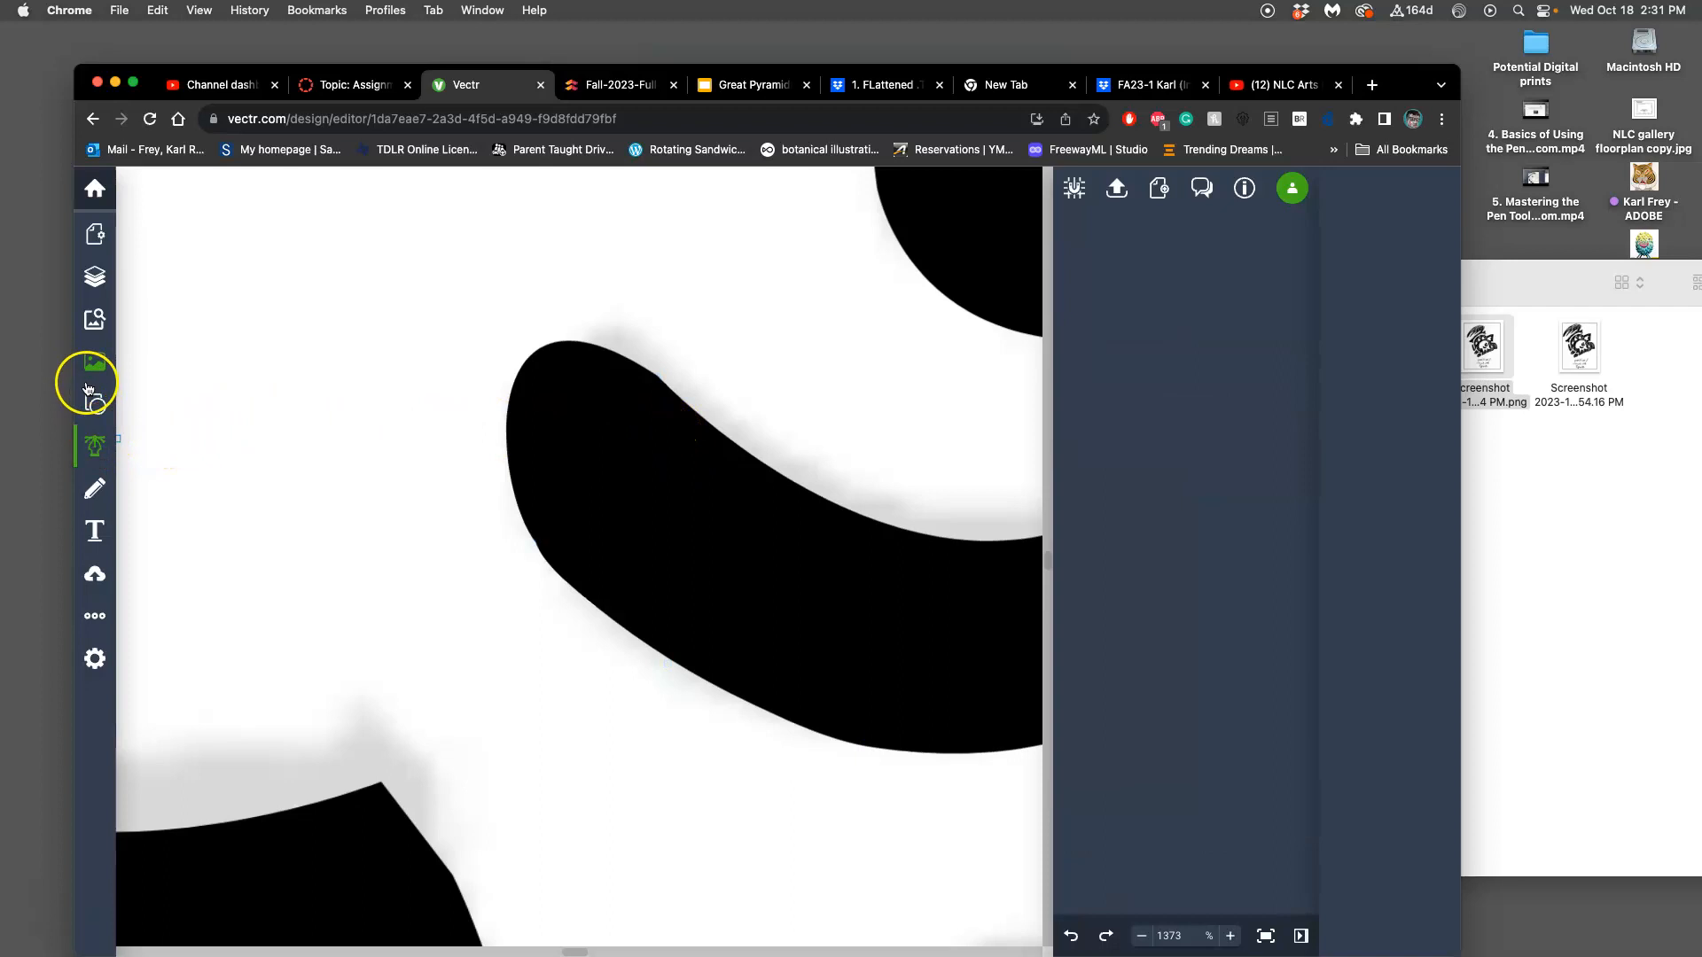
# Step: Show the layer list, add a node on the crescent's lower-left edge and move it slightly outward to match the sketch
pyautogui.click(95, 275)
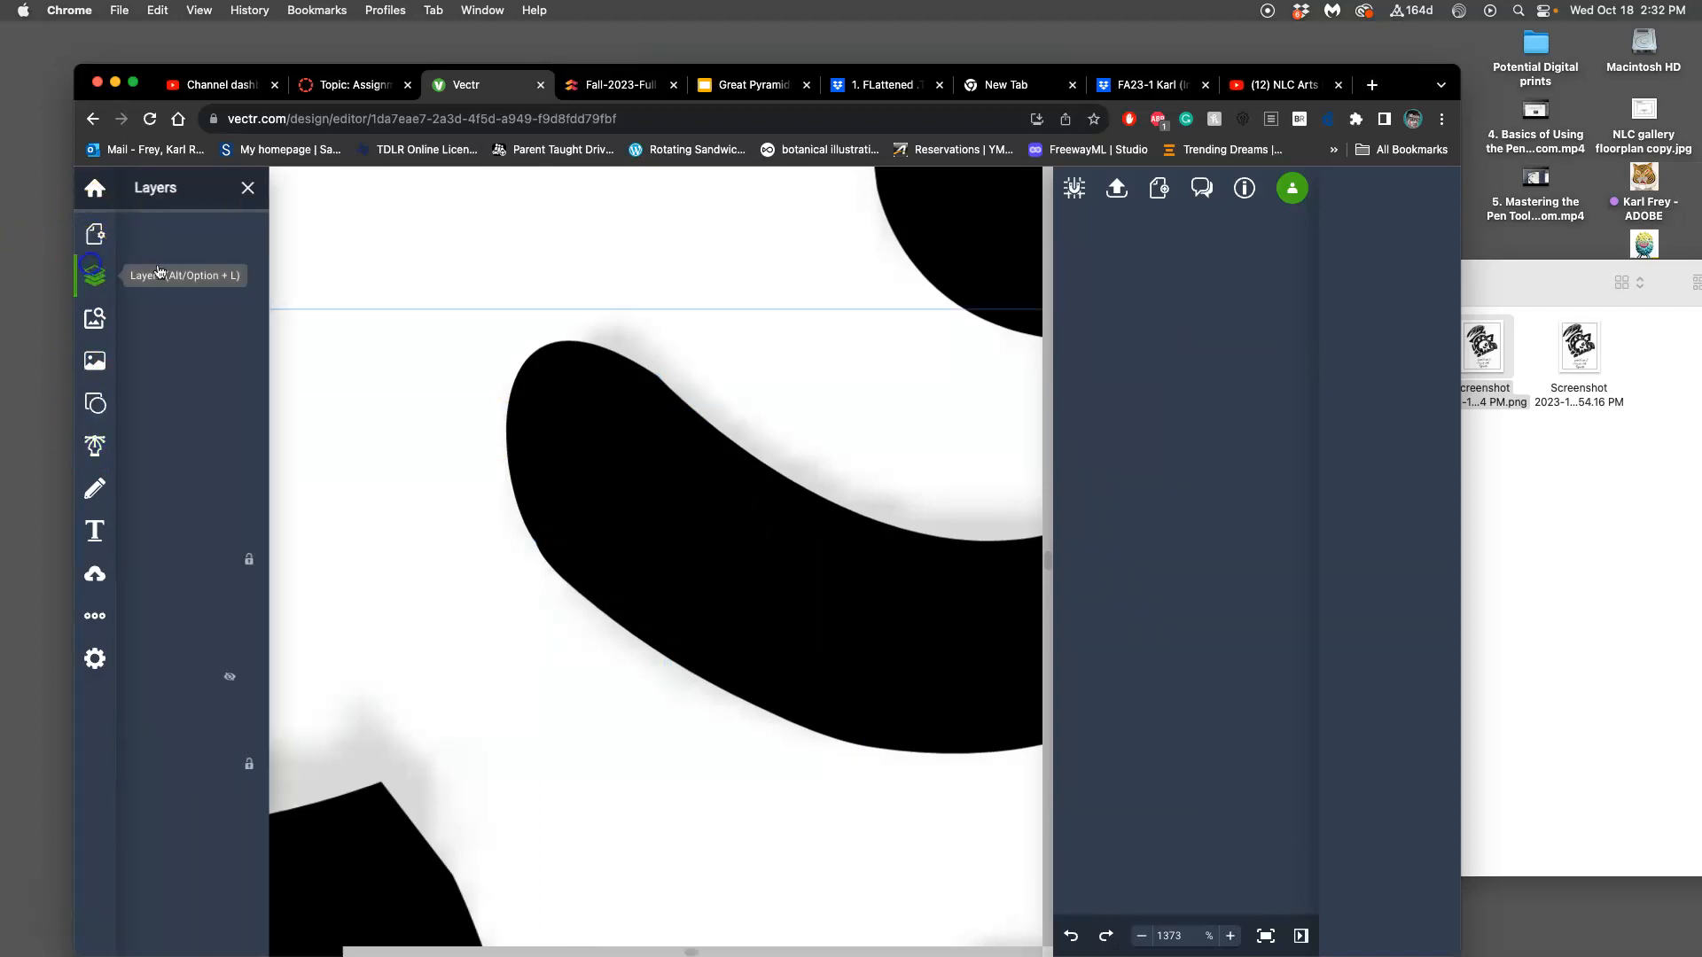
pyautogui.click(594, 380)
pyautogui.doubleClick(594, 380)
pyautogui.click(725, 437)
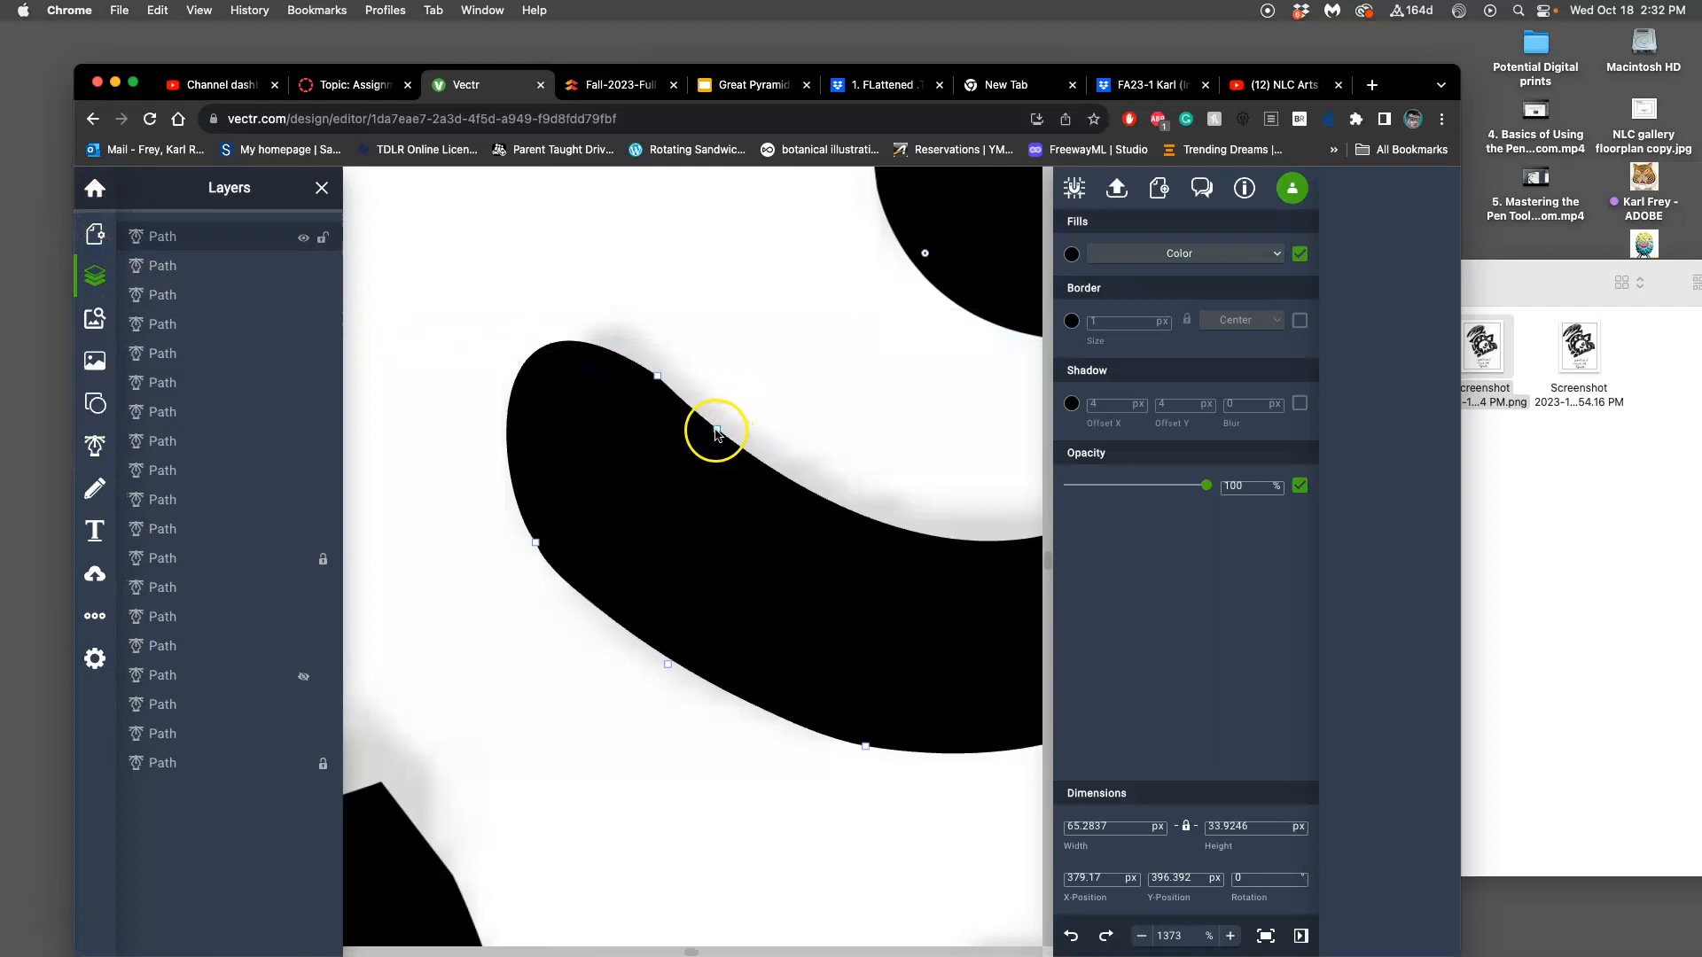
pyautogui.click(578, 594)
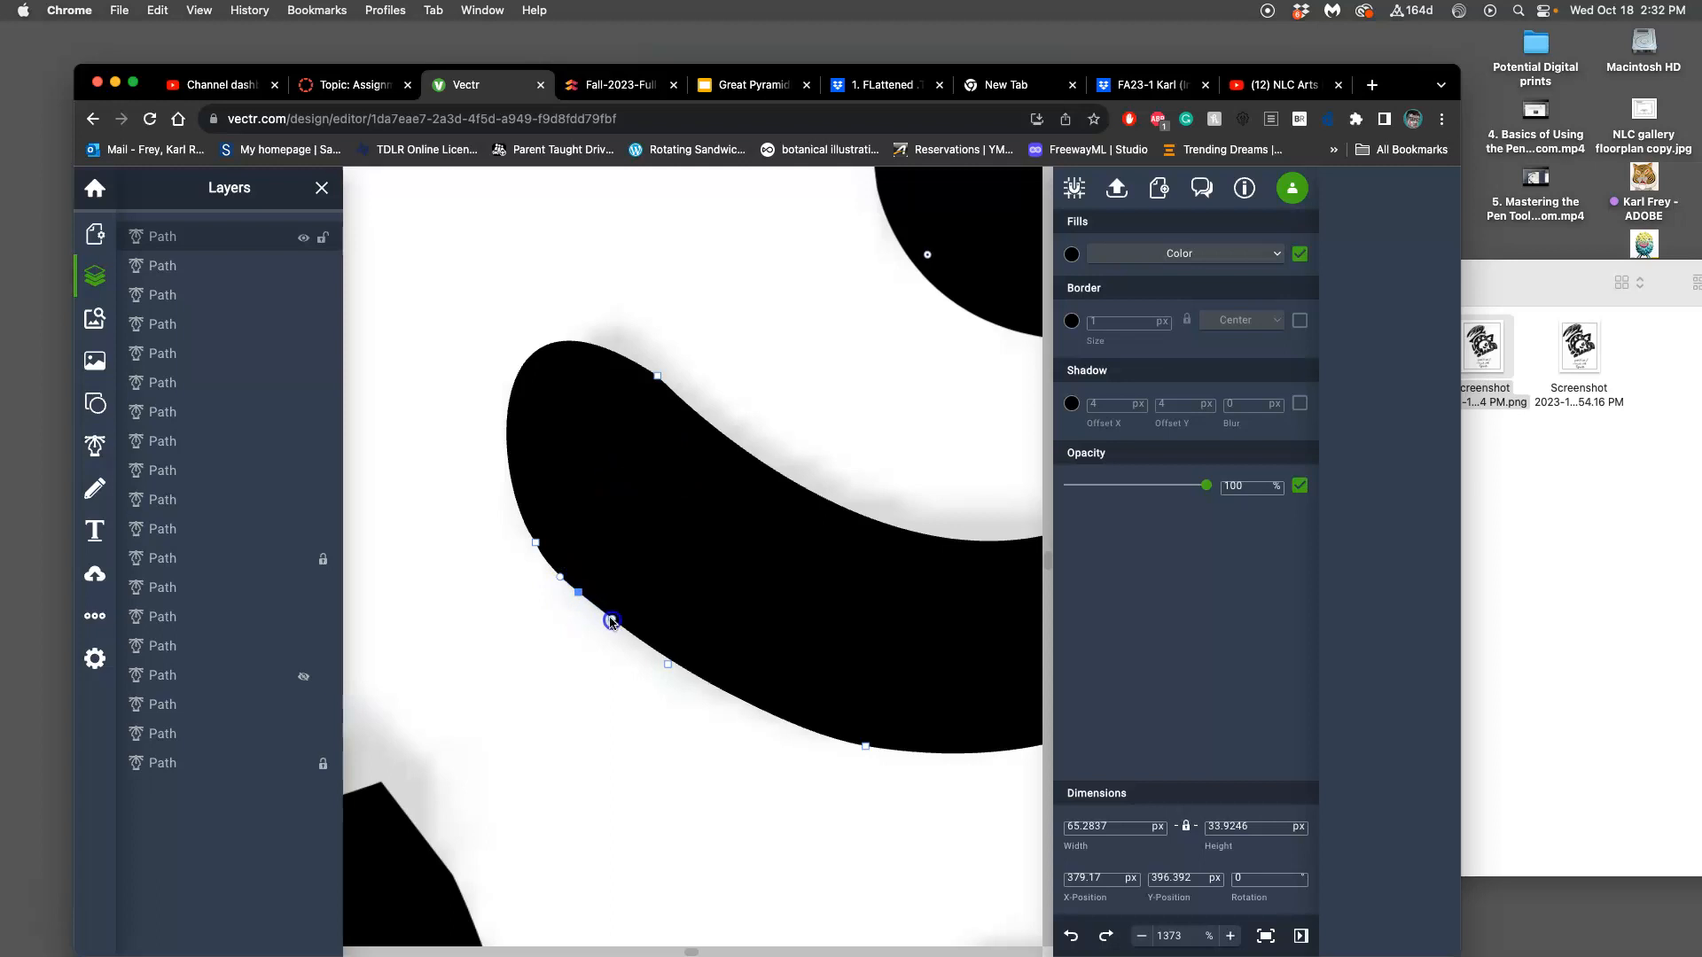
pyautogui.moveTo(577, 602); pyautogui.dragTo(580, 603)
pyautogui.doubleClick(579, 603)
# Step: Add a node on the crescent's upper-left edge and move it slightly outward to follow the sketch
pyautogui.click(715, 432)
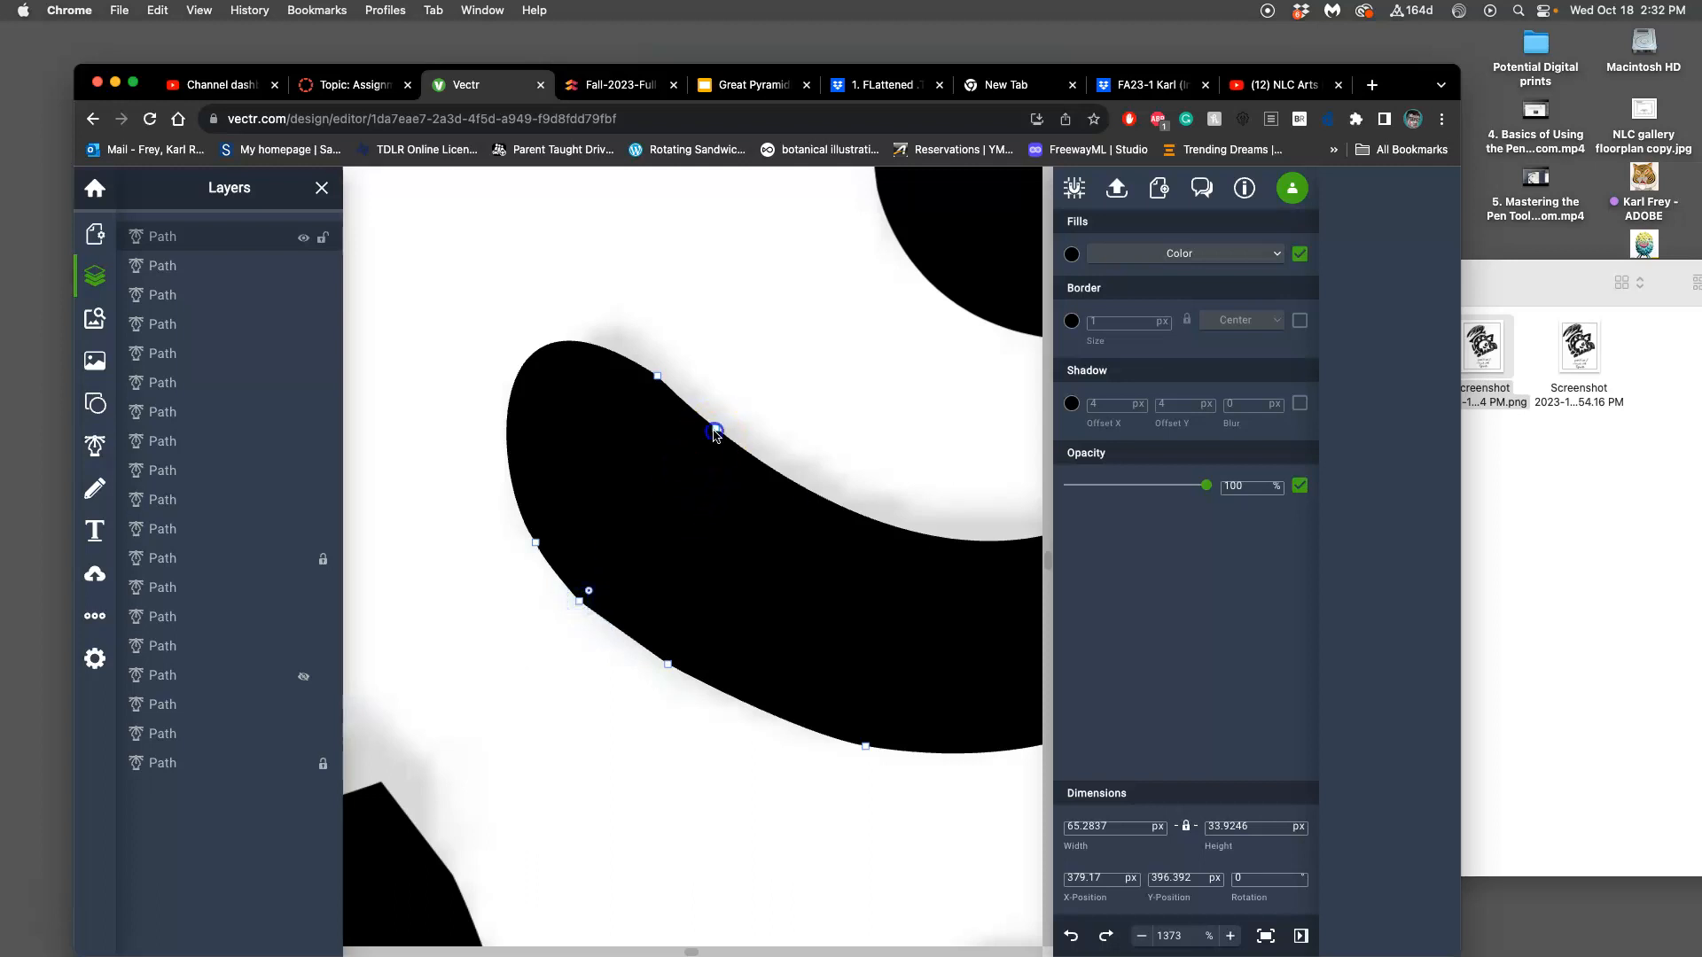
pyautogui.moveTo(717, 433); pyautogui.dragTo(727, 437)
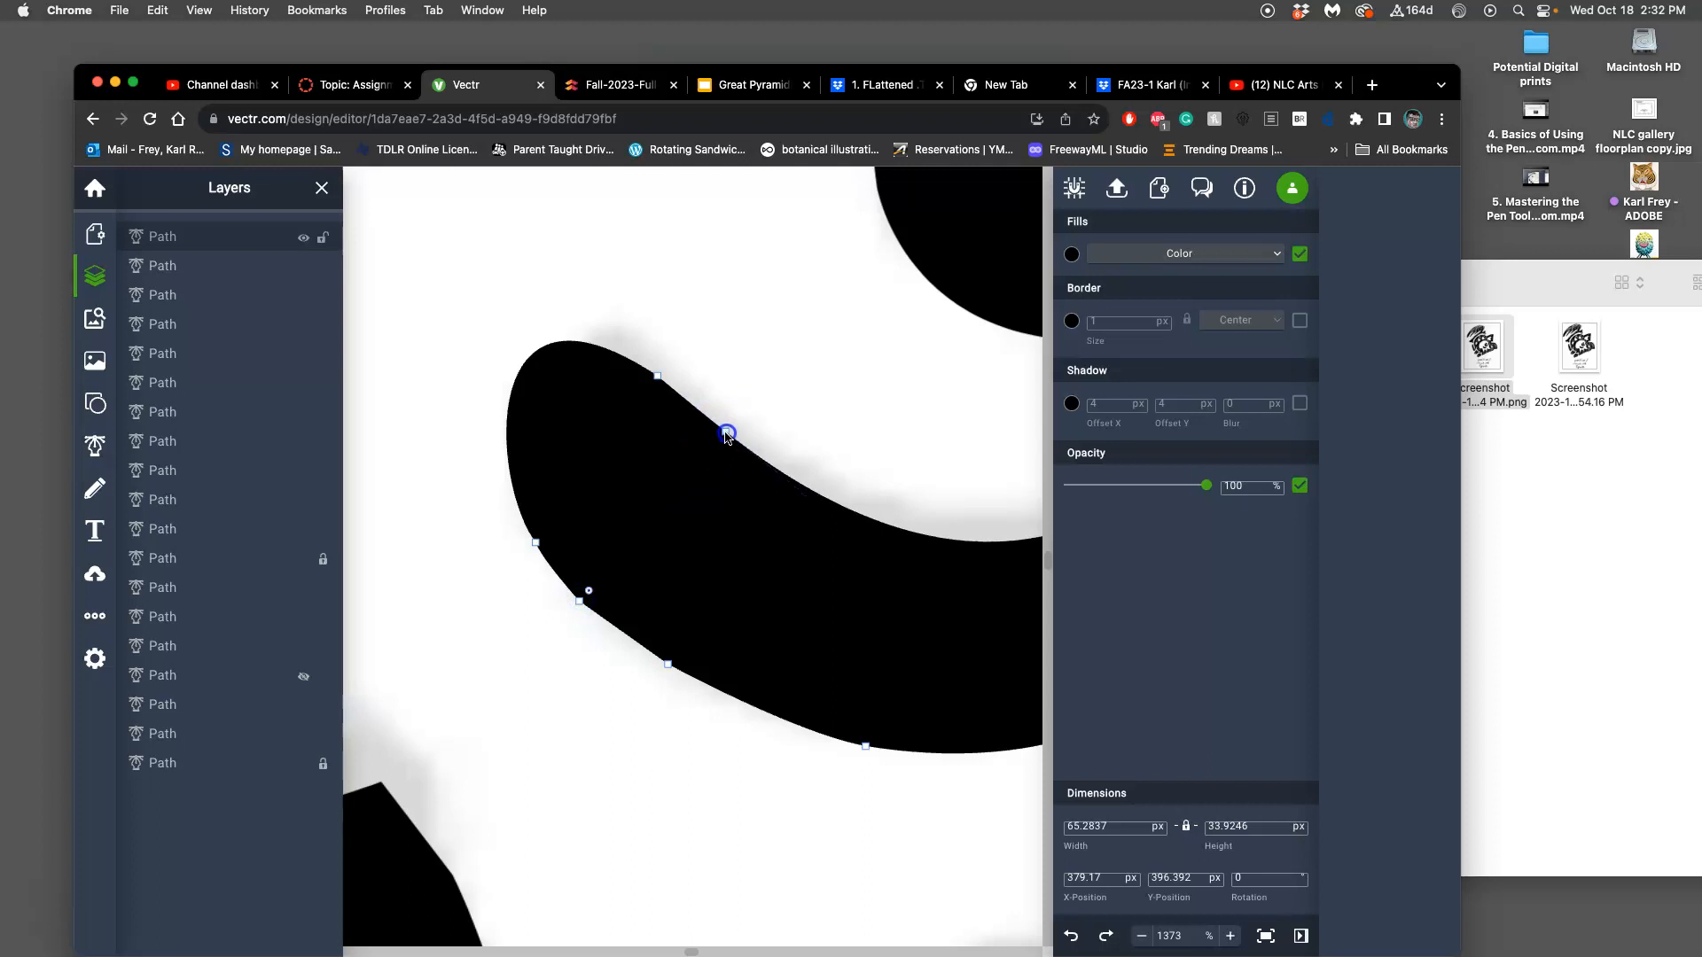
pyautogui.click(771, 383)
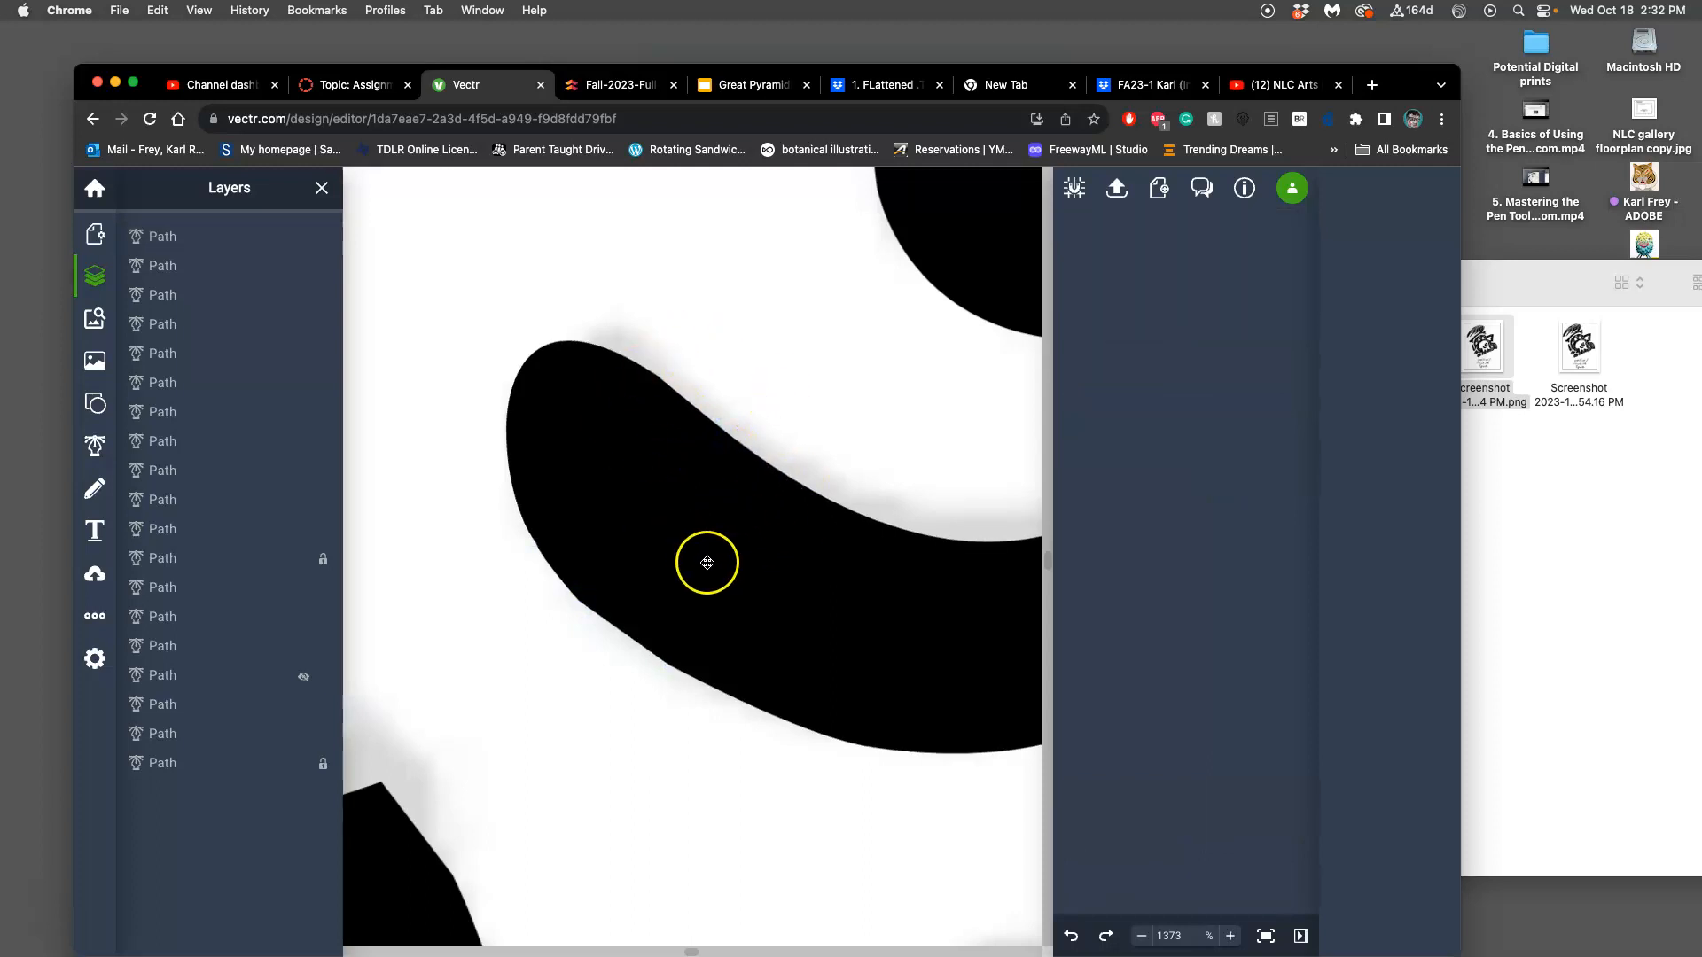
# Step: Turn the new node on the crescent's lower-left edge into a curve node to smooth that edge
pyautogui.click(615, 577)
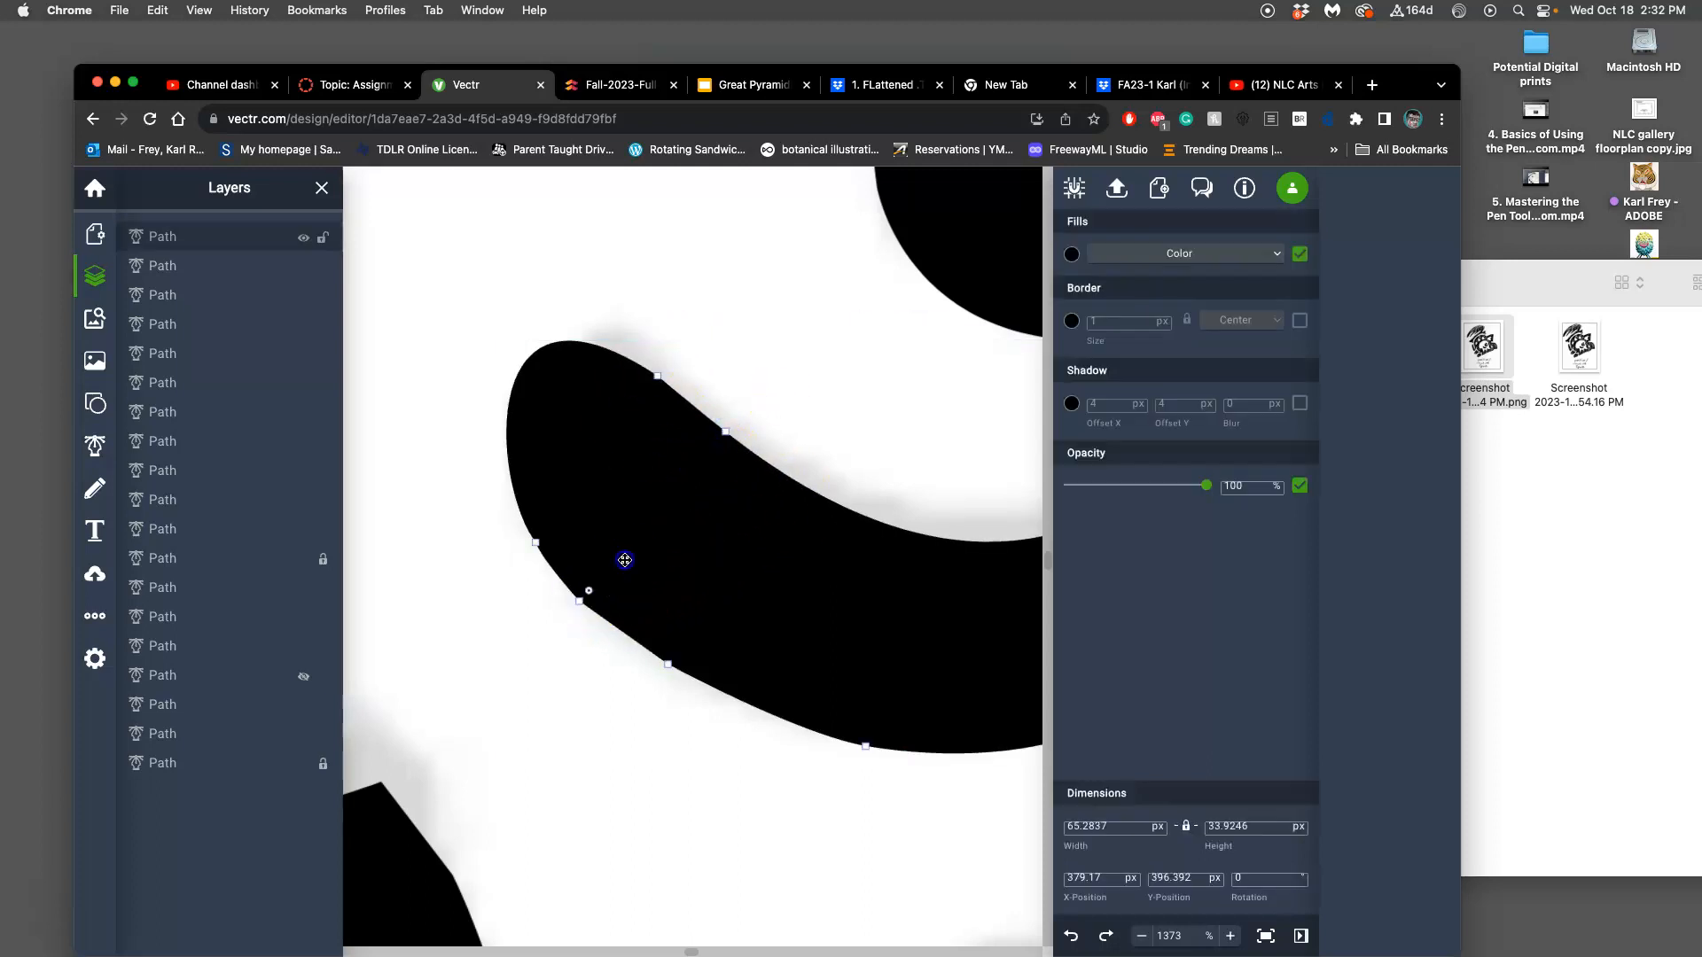
pyautogui.click(579, 601)
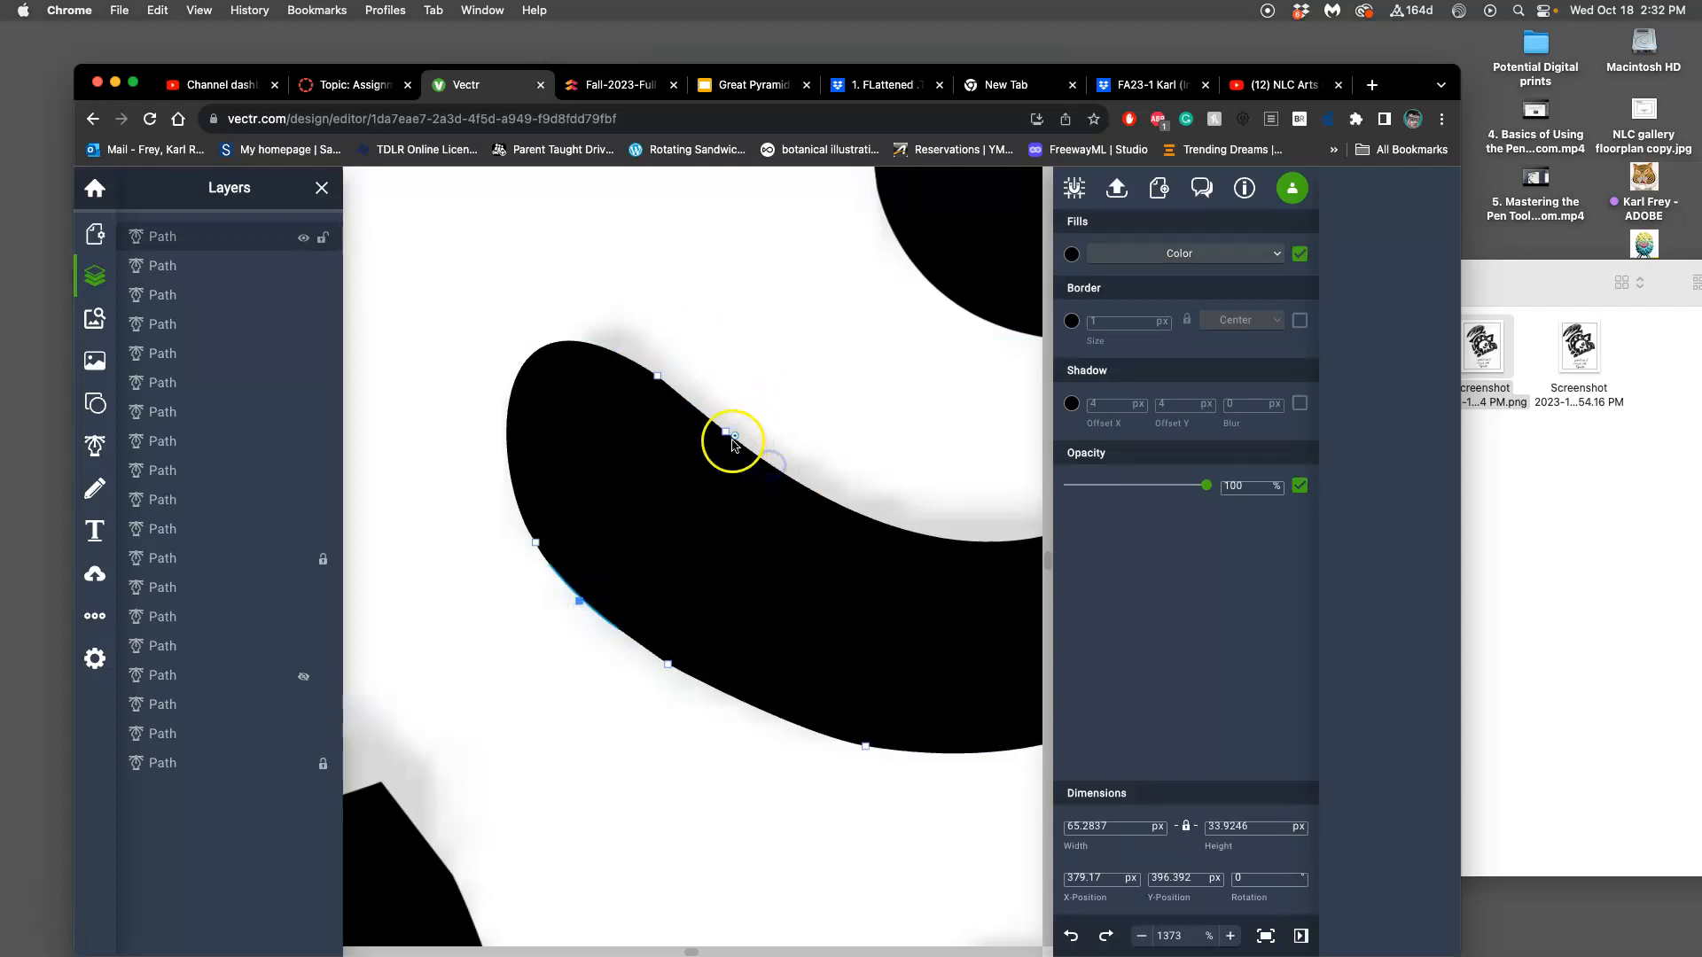
pyautogui.click(779, 422)
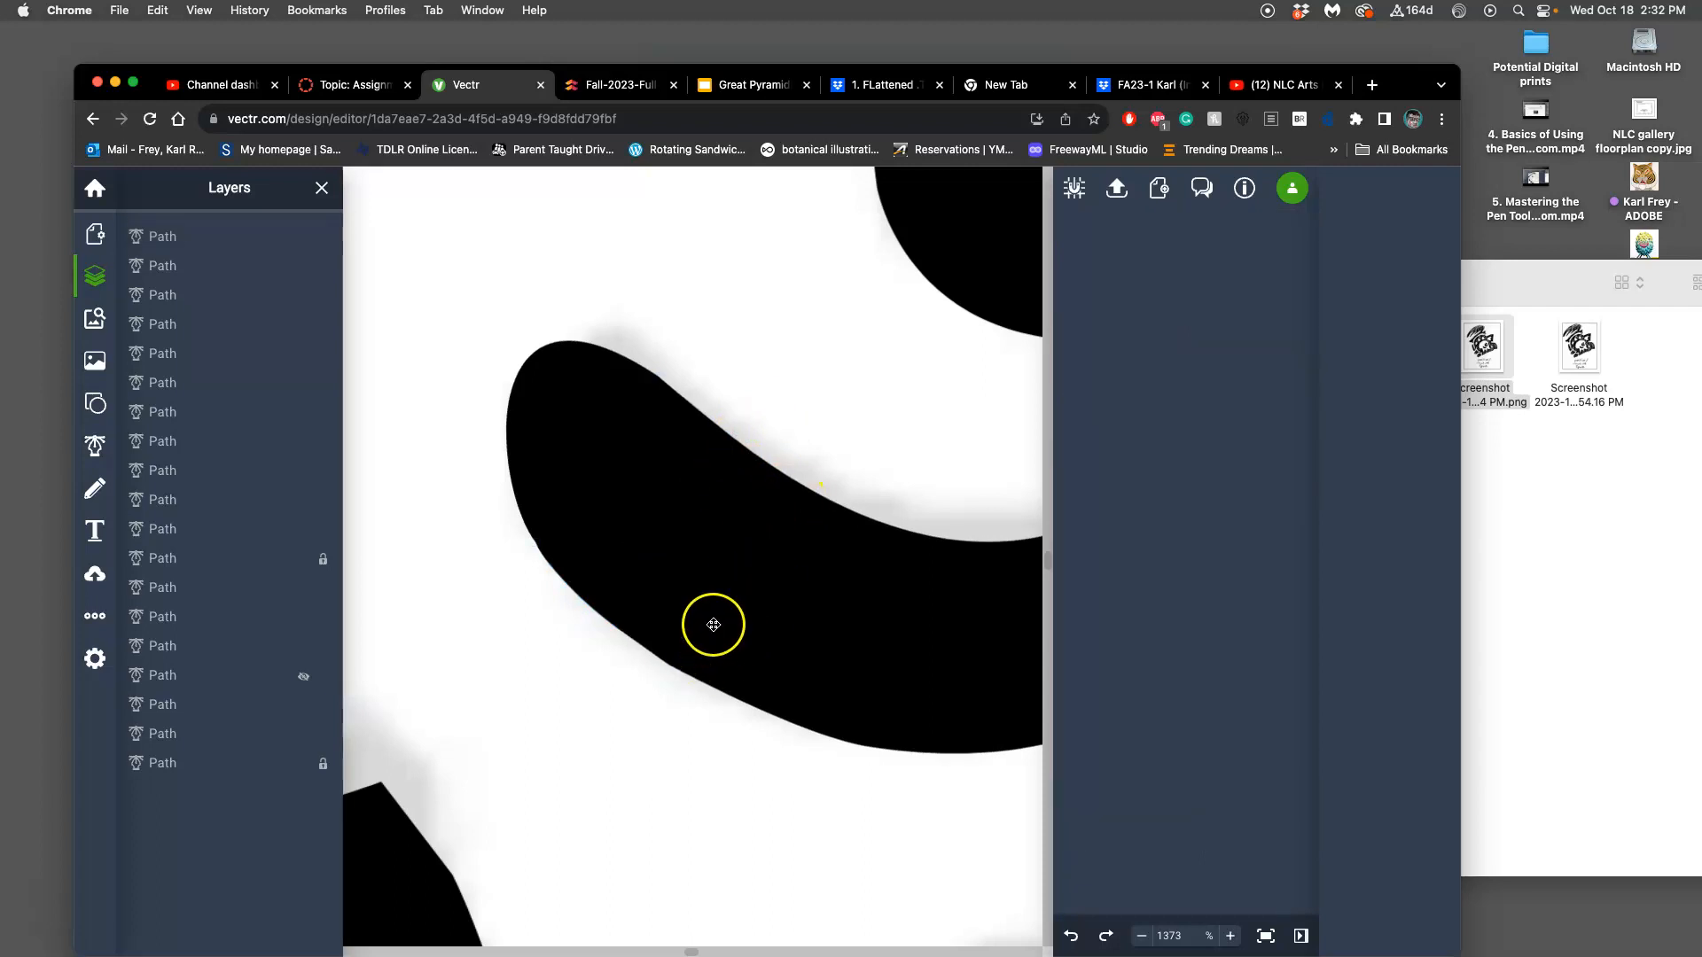
# Step: Reset the crescent's right-end node to a curve node and angle its two handles separately to shape the rounded top and pointed tip
pyautogui.hscroll(5, 702, 614)
pyautogui.hscroll(8, 697, 613)
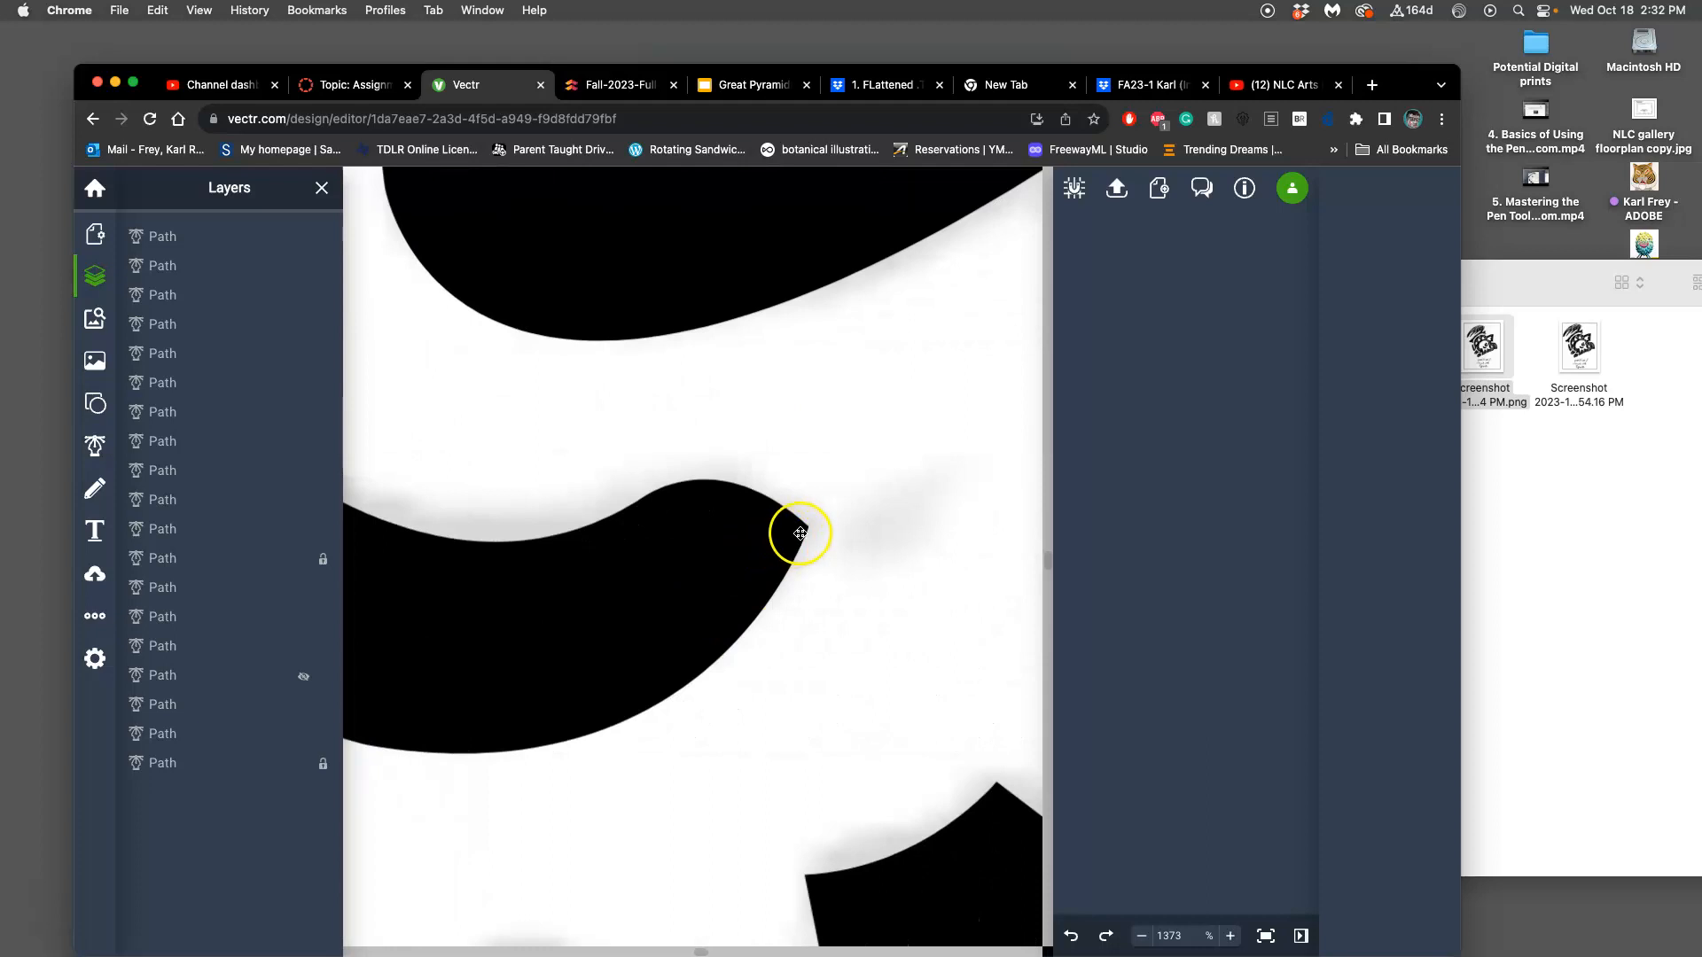
pyautogui.click(779, 533)
pyautogui.doubleClick(758, 538)
pyautogui.click(806, 529)
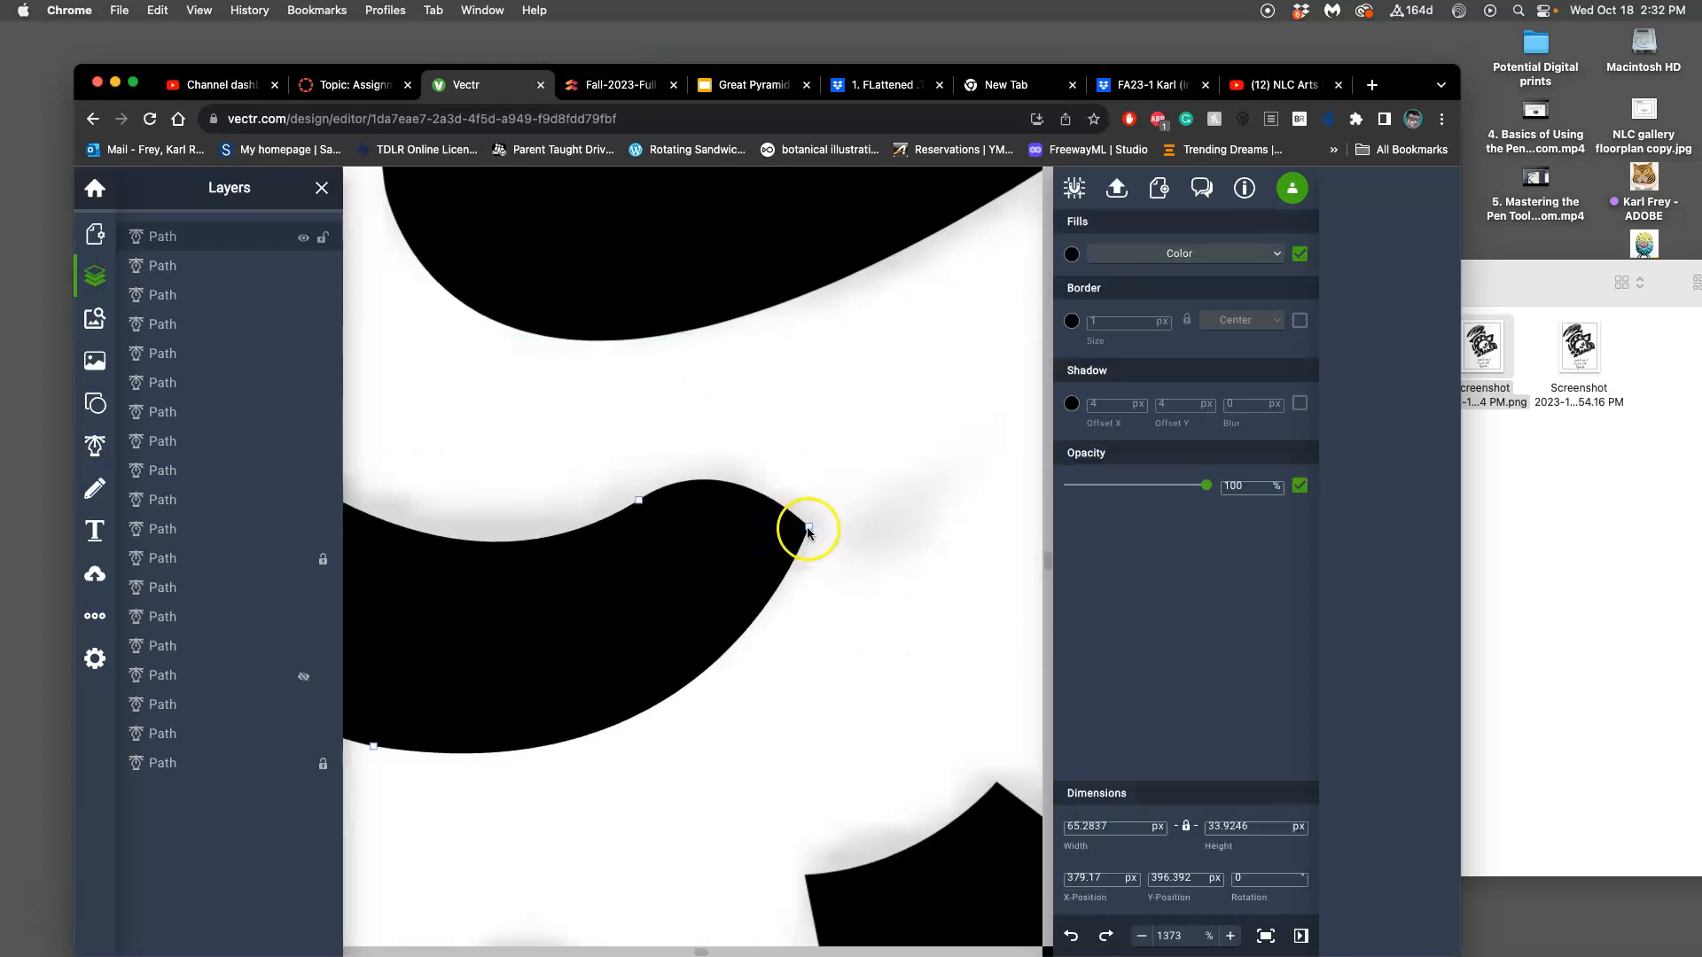
pyautogui.click(809, 529)
pyautogui.click(808, 529)
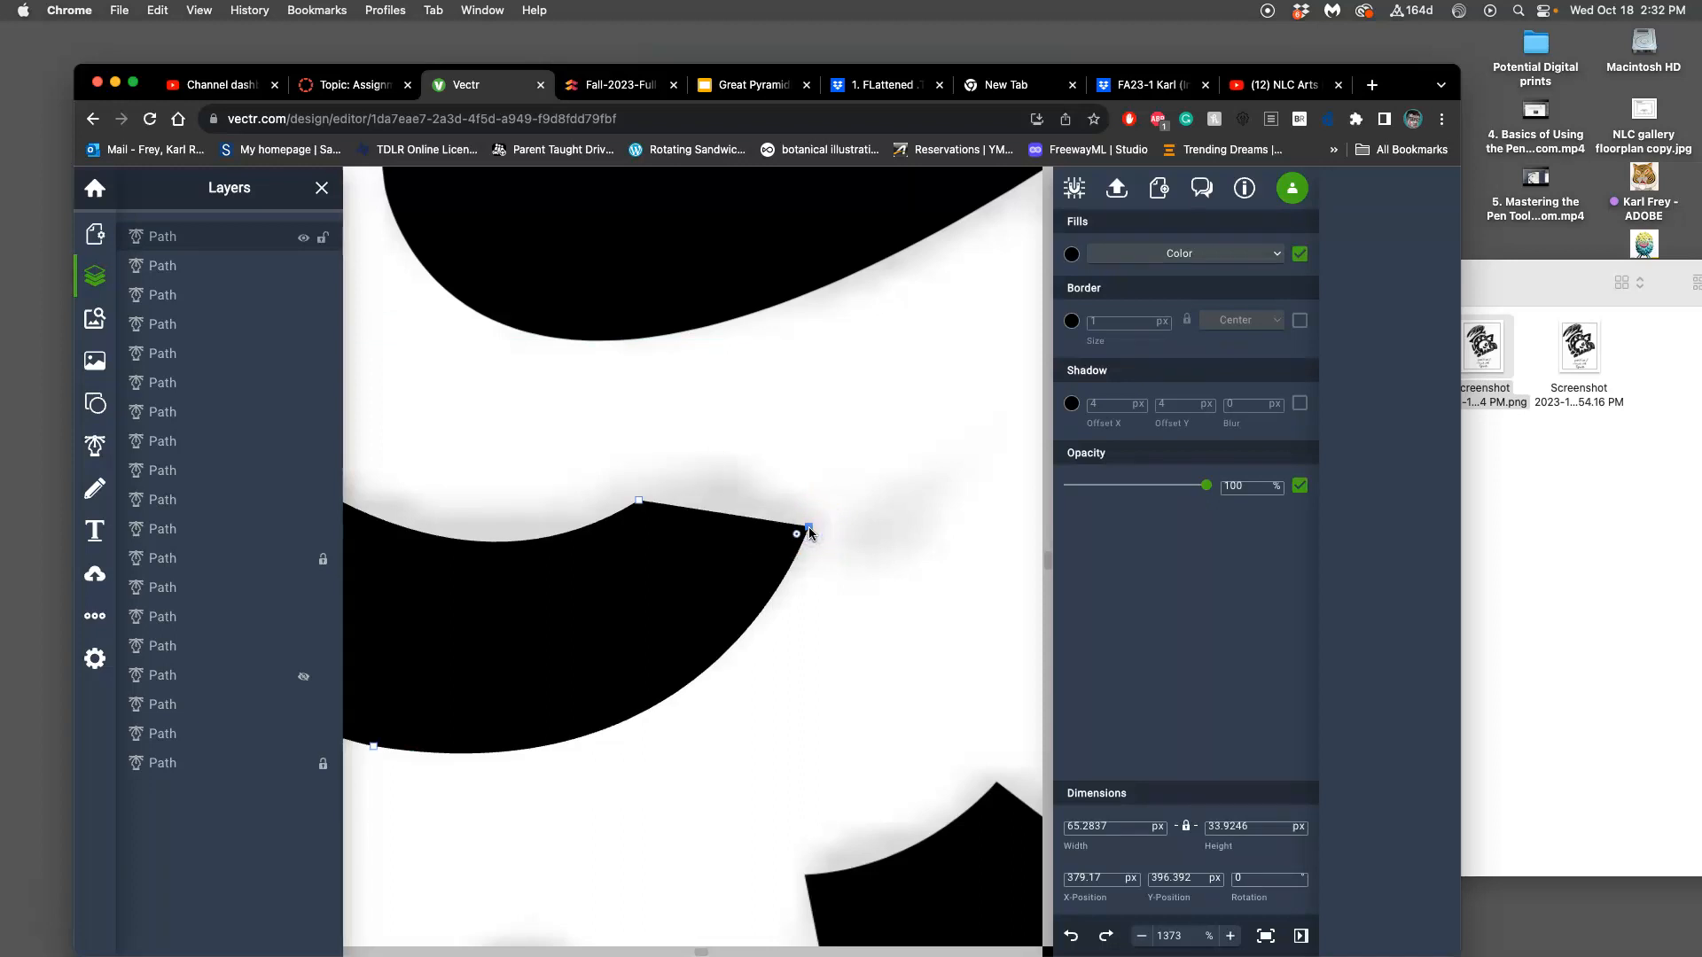
pyautogui.click(808, 530)
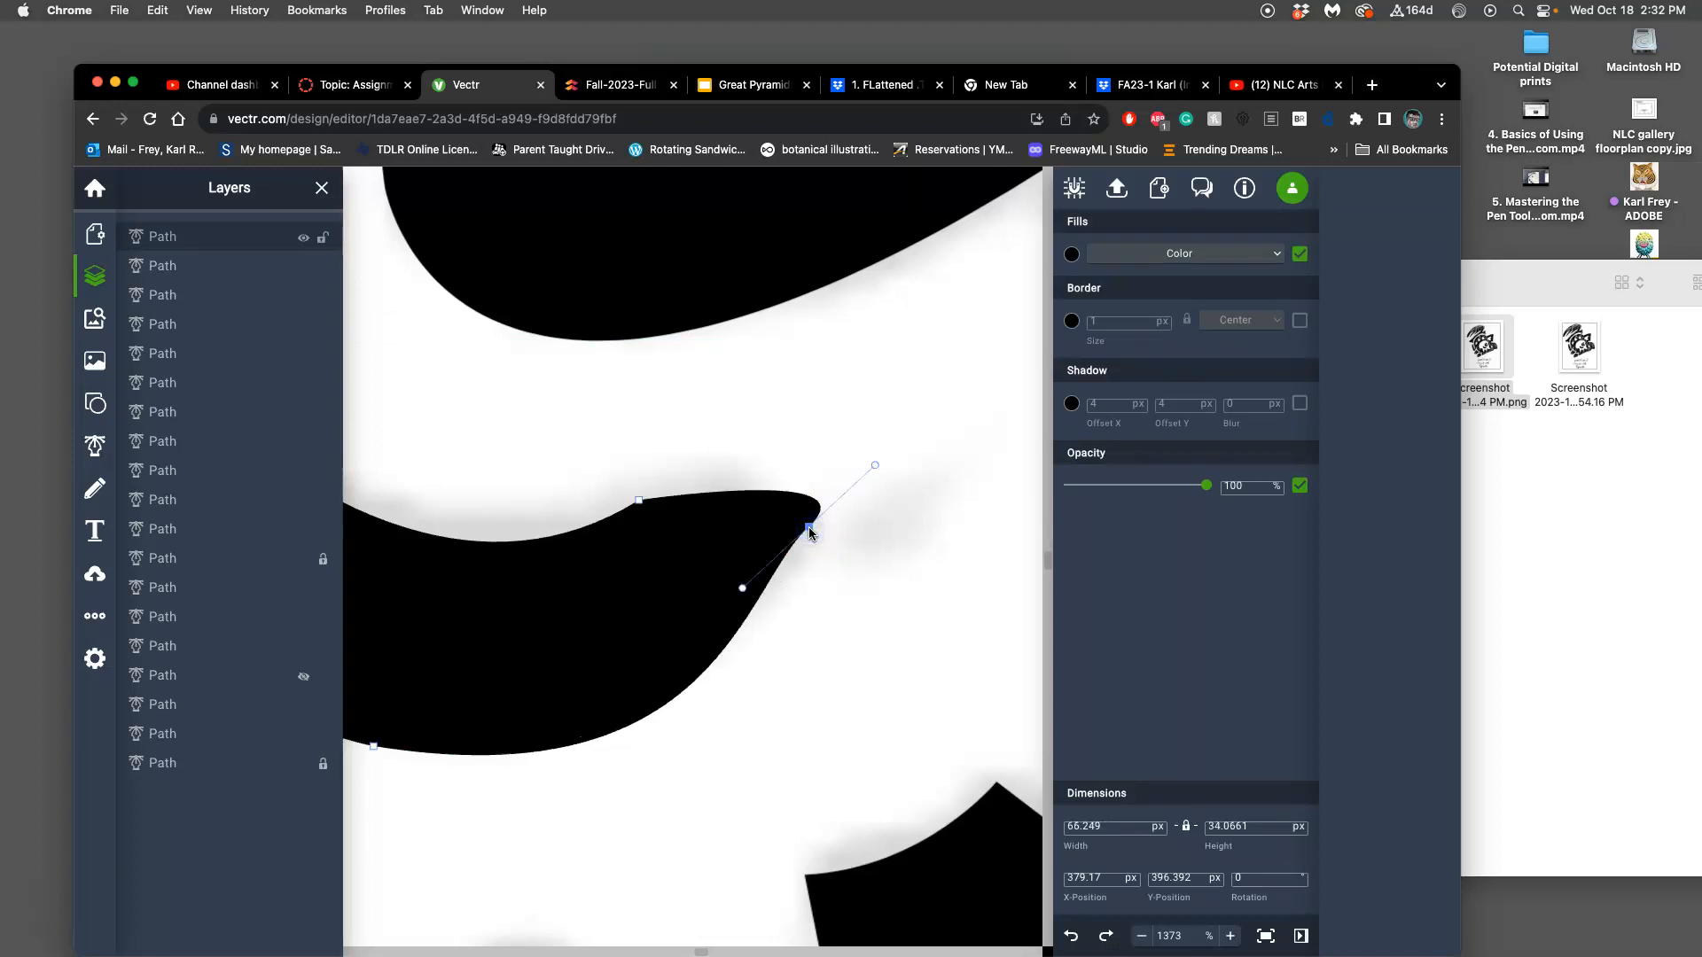
pyautogui.moveTo(742, 588); pyautogui.dragTo(804, 565)
pyautogui.moveTo(840, 467); pyautogui.dragTo(836, 470)
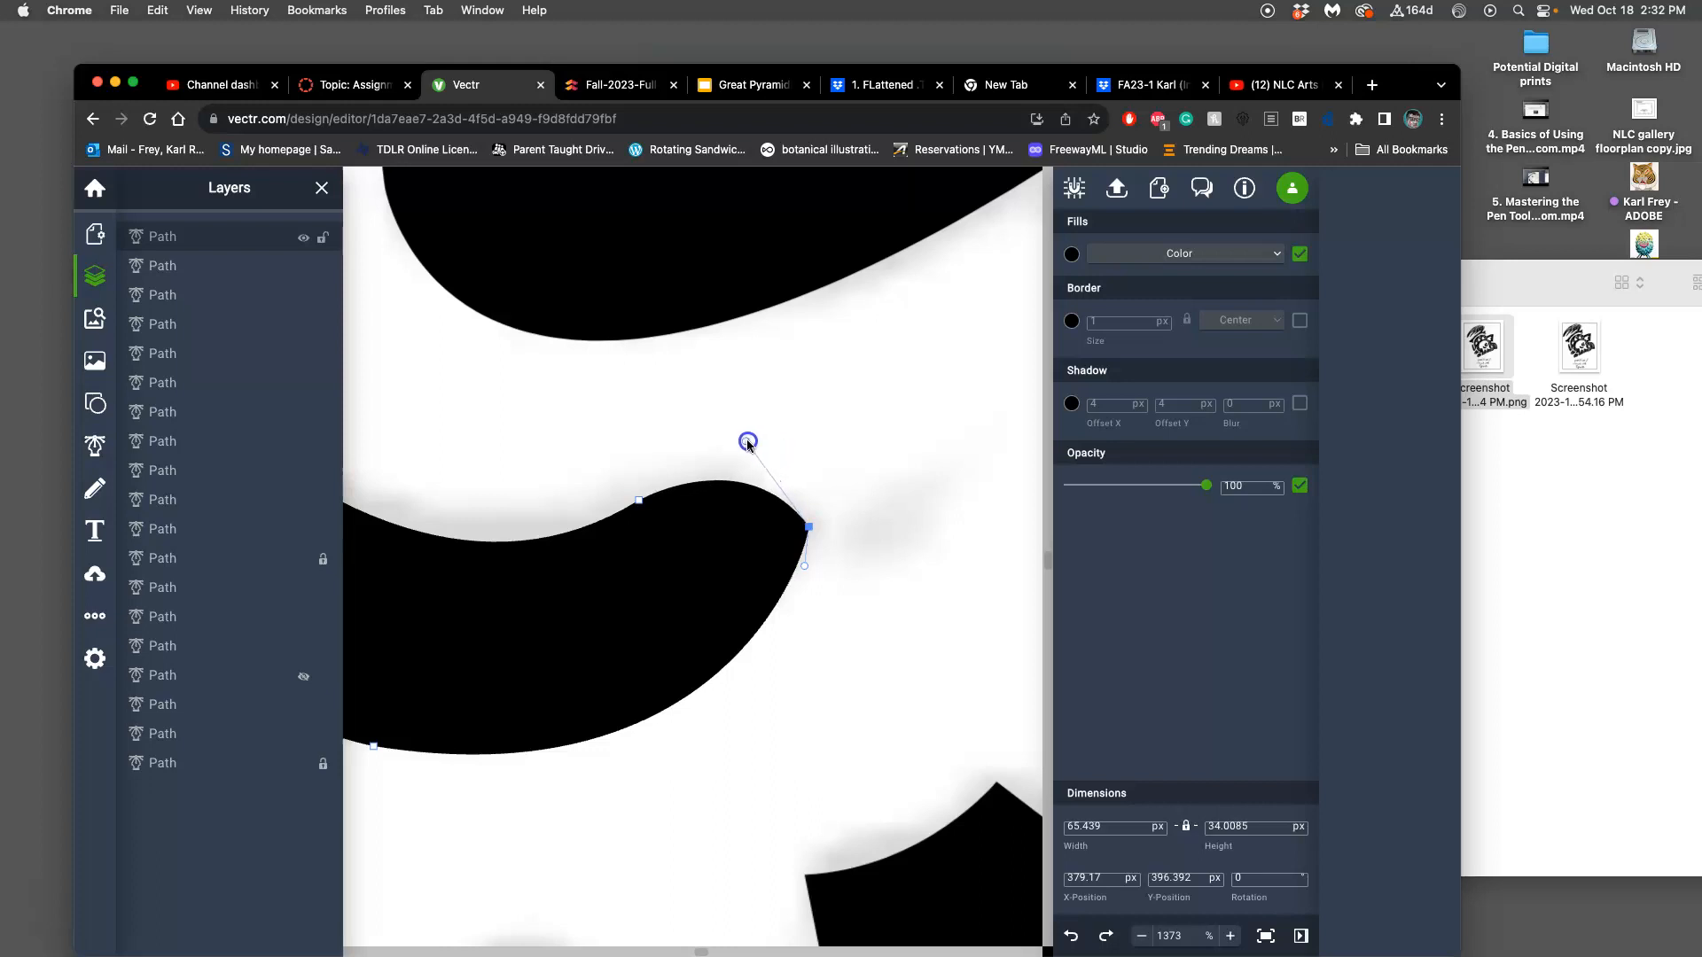
pyautogui.click(847, 475)
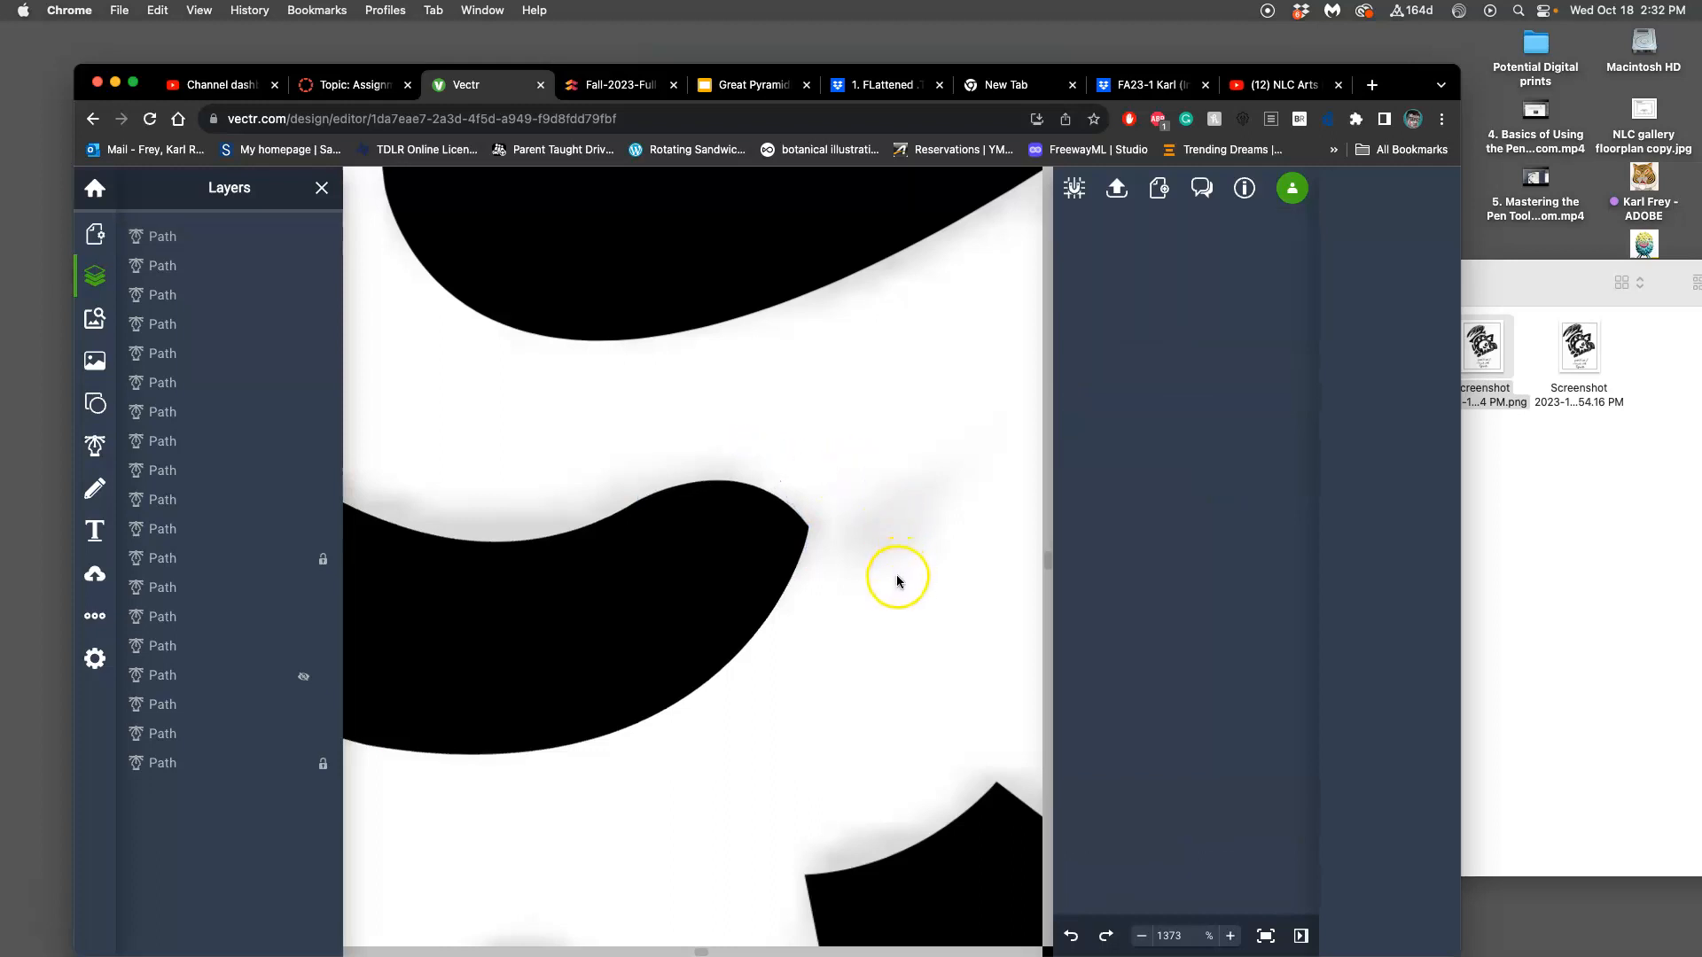
# Step: Delete the hidden leftover path over the middle of the three separate shapes at the artwork's lower left
pyautogui.scroll(-5, 898, 581)
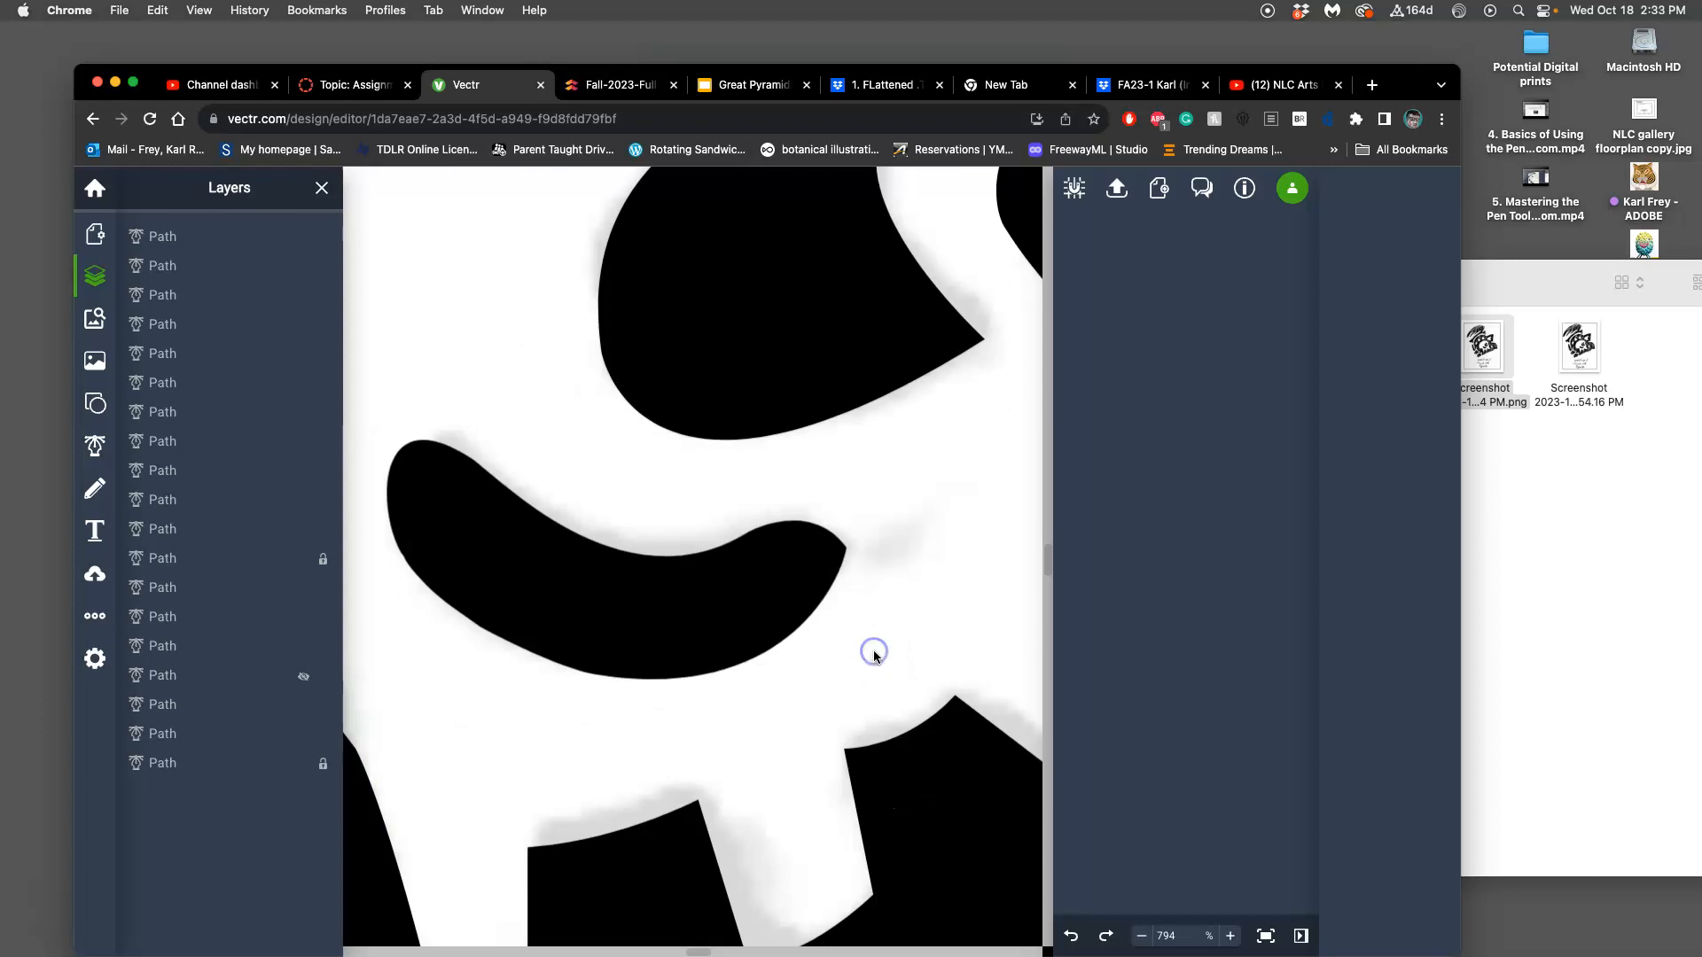
pyautogui.scroll(-1, 898, 633)
pyautogui.scroll(-8, 896, 622)
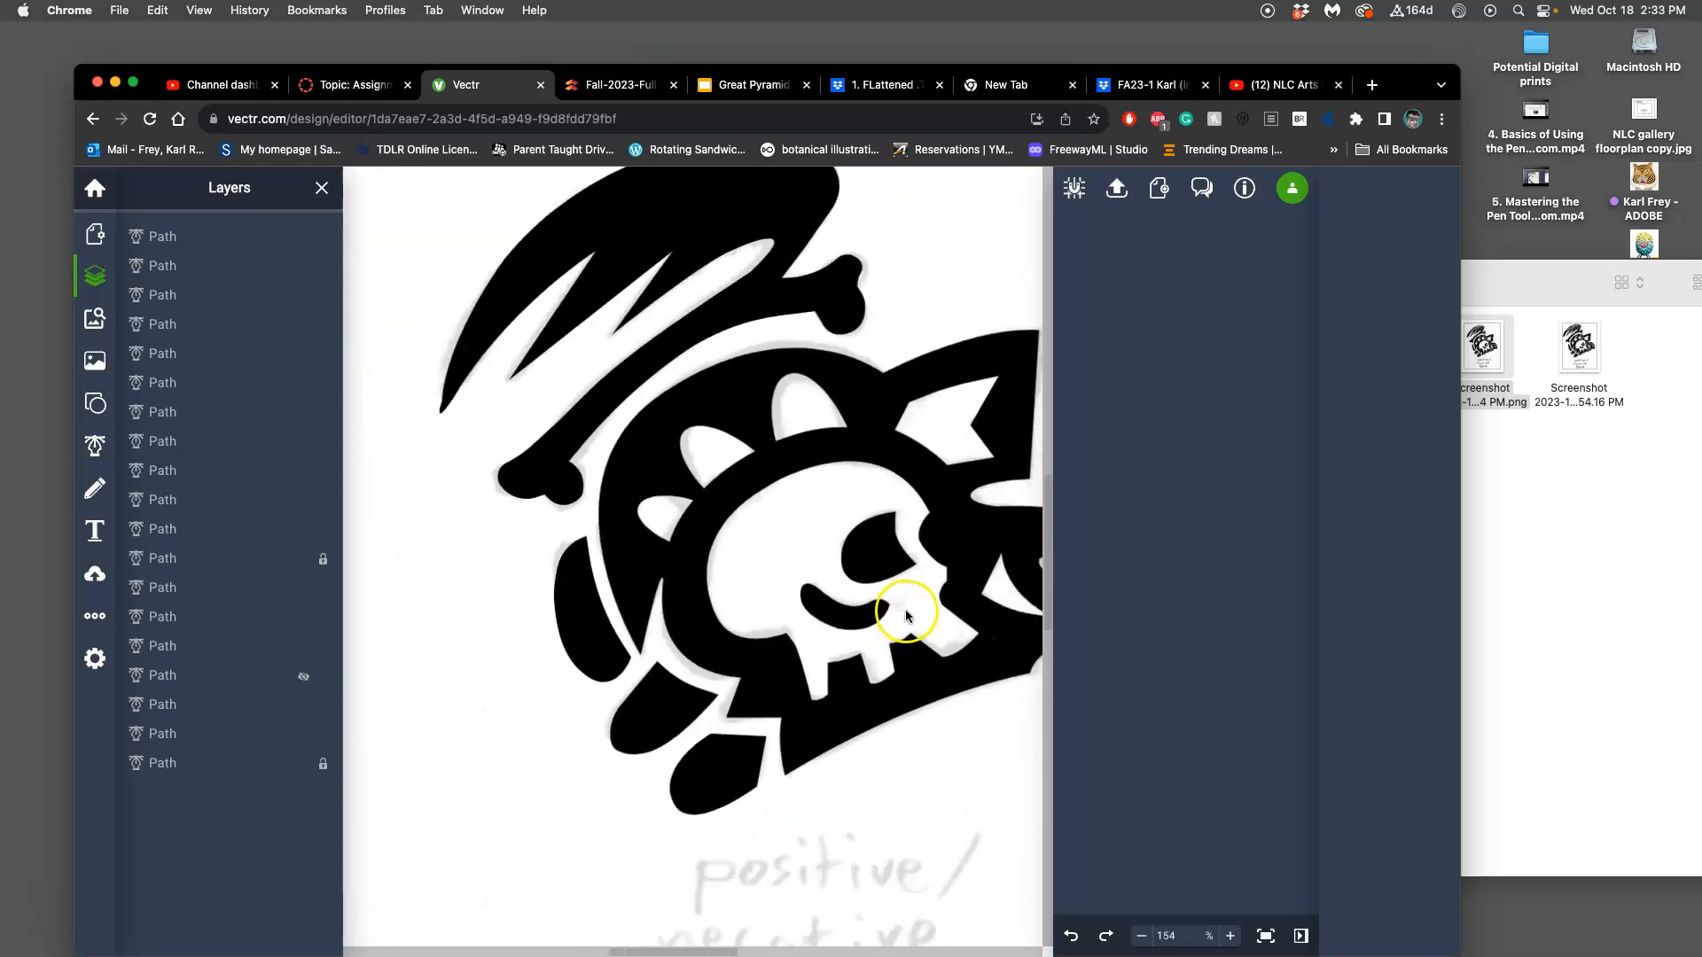
pyautogui.scroll(-2, 906, 614)
pyautogui.moveTo(900, 608)
pyautogui.mouseDown()
pyautogui.moveTo(748, 600)
pyautogui.moveTo(804, 618)
pyautogui.mouseUp()
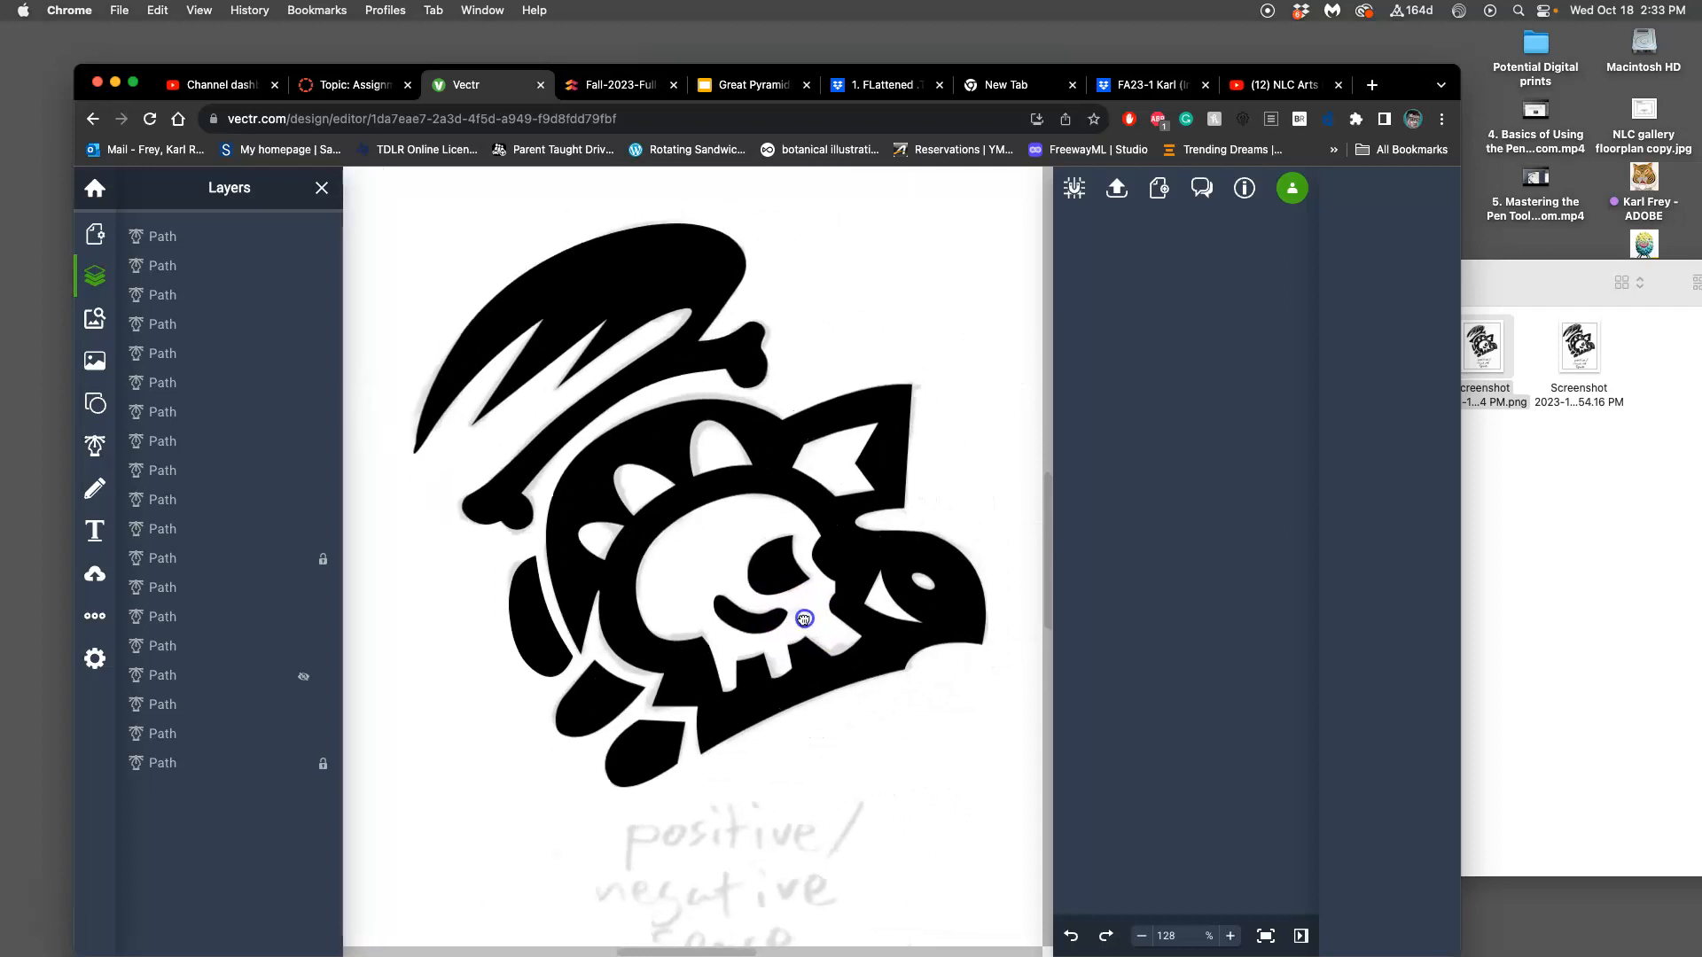
pyautogui.scroll(-1, 808, 621)
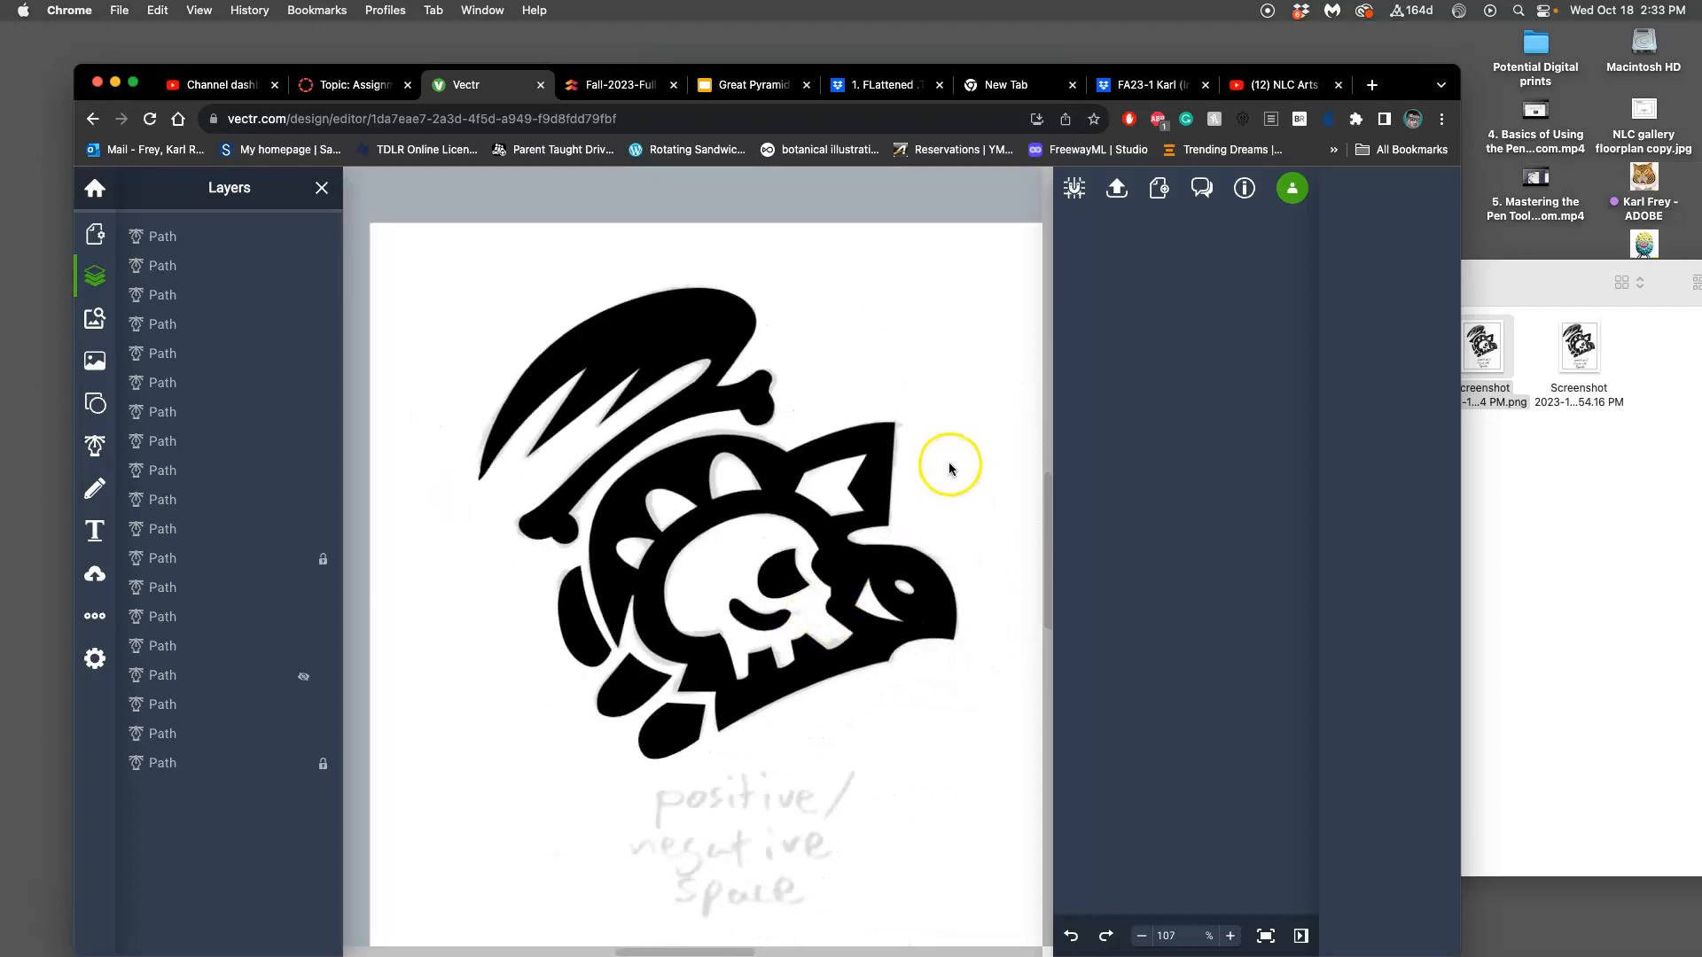
pyautogui.scroll(-2, 950, 470)
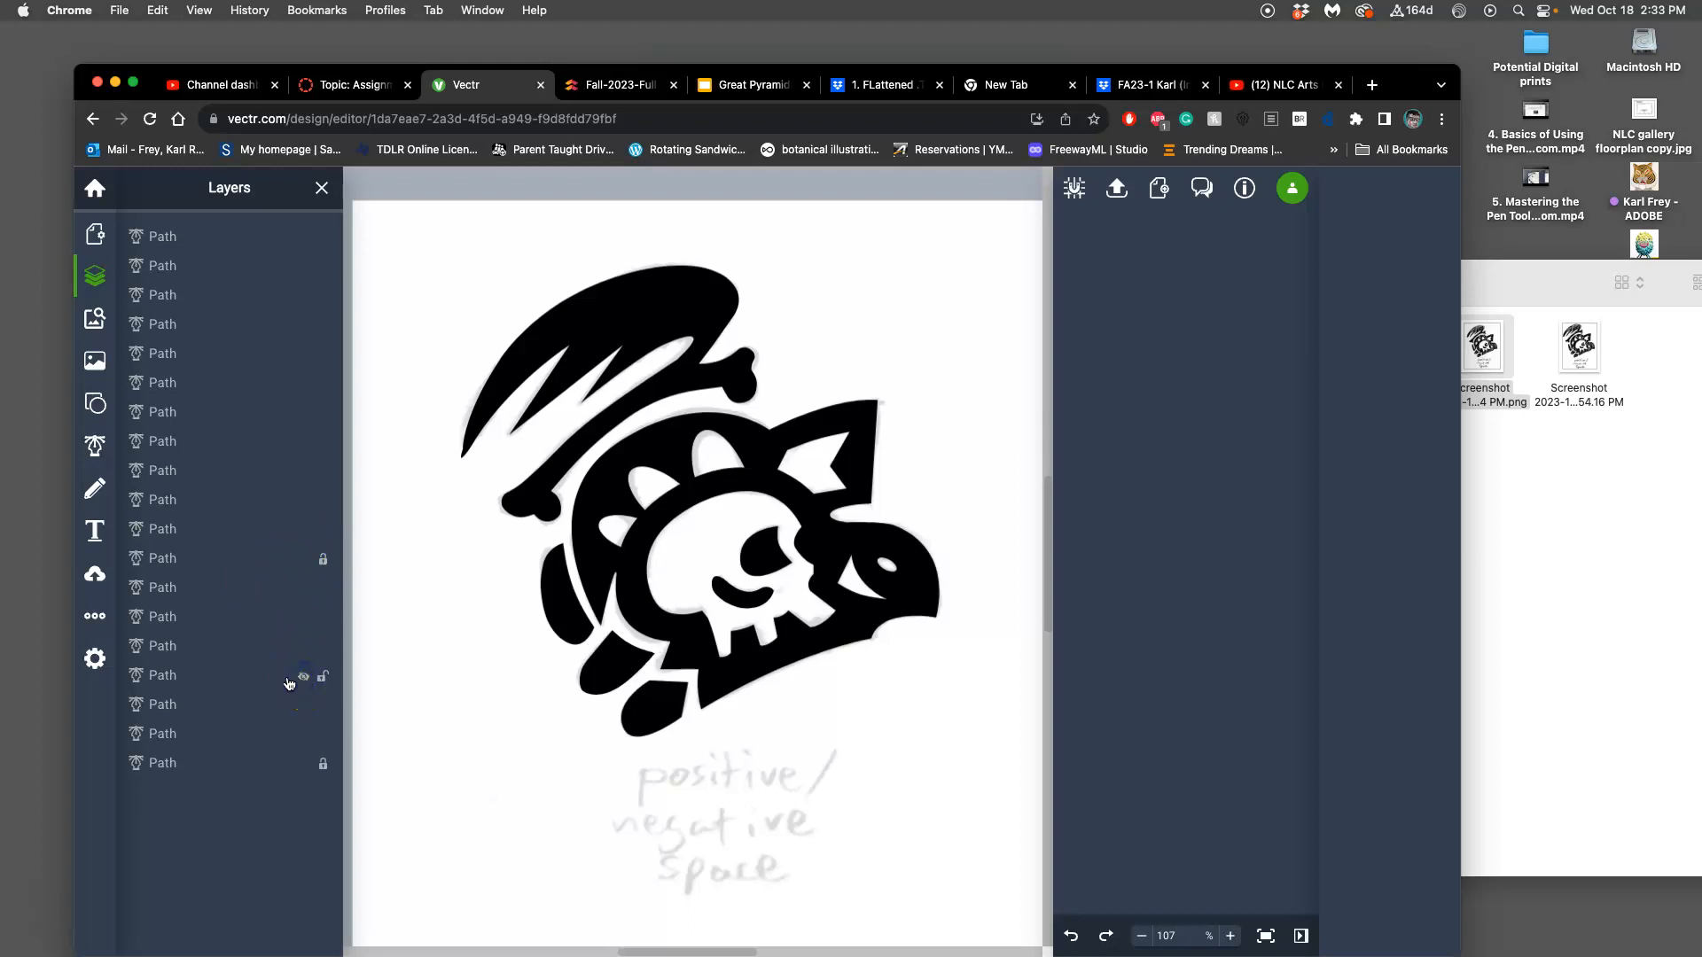
pyautogui.click(173, 676)
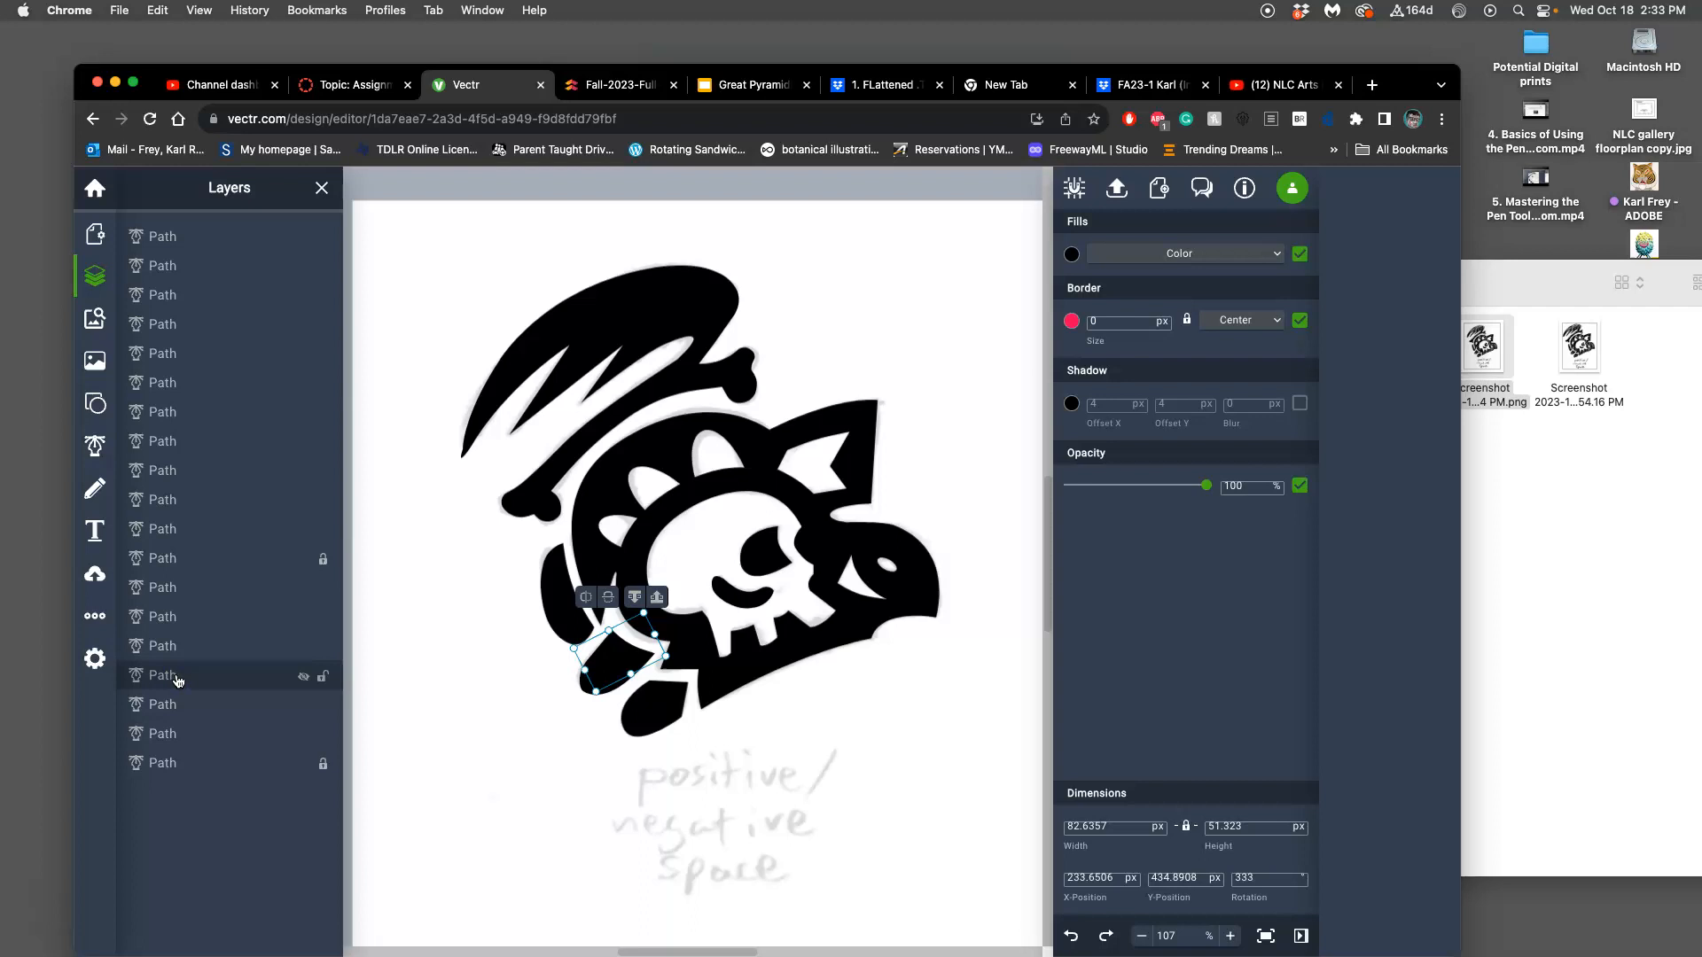
pyautogui.press('BackSpace')
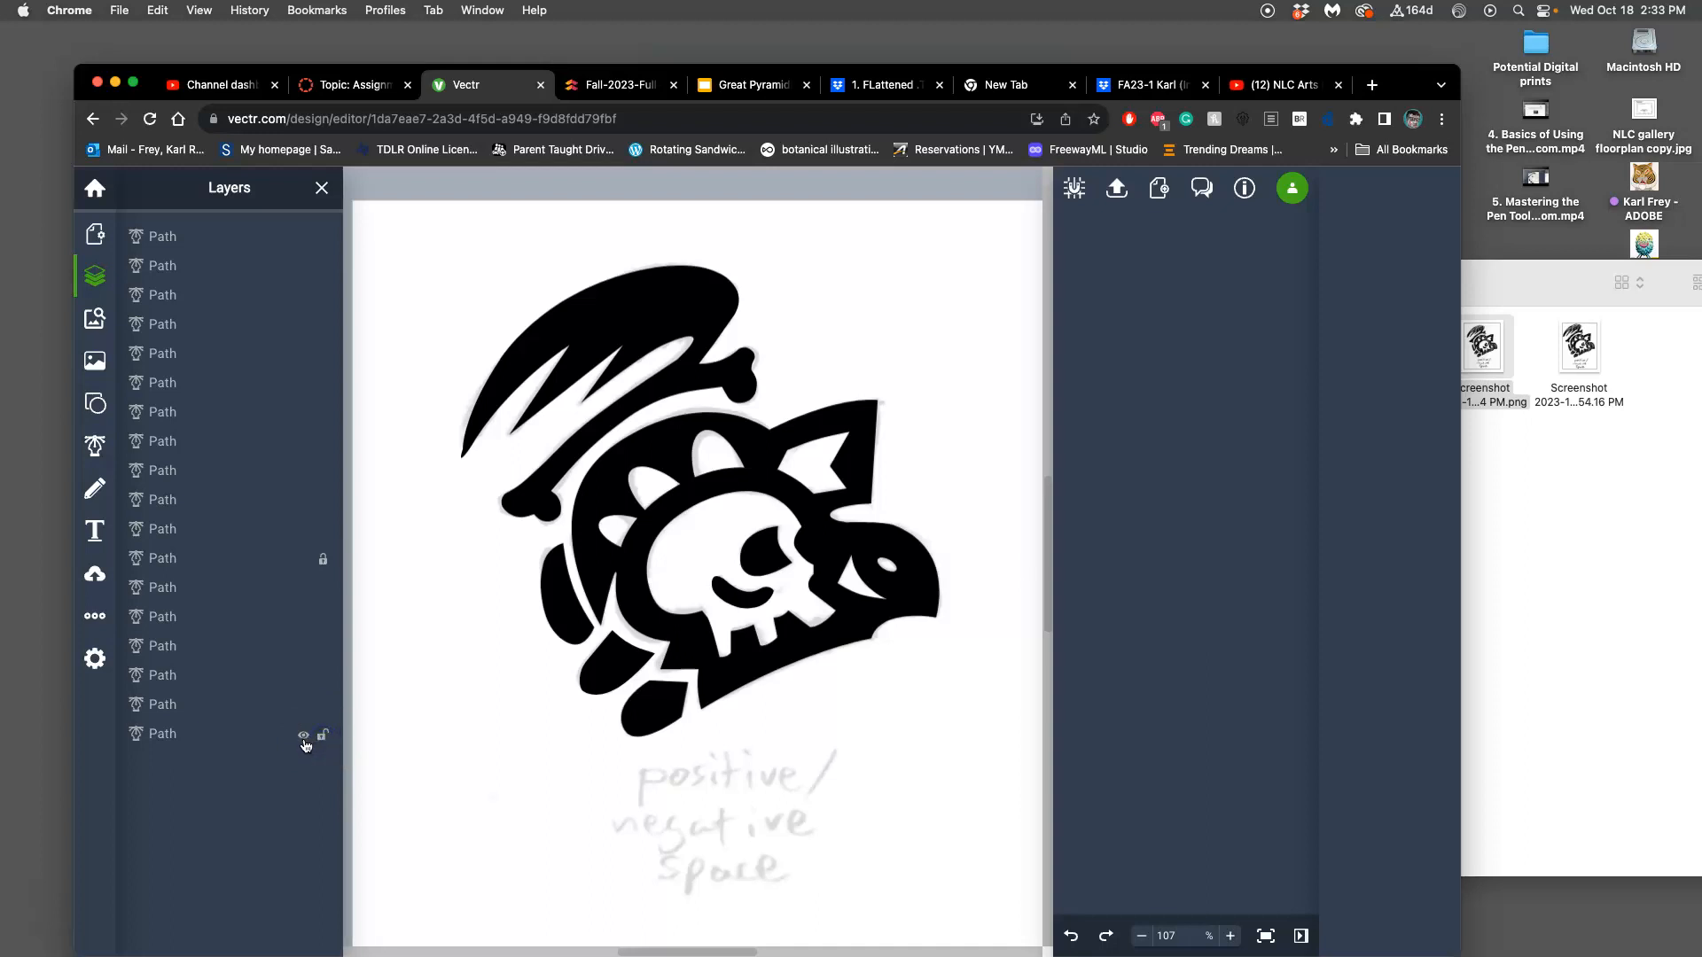
# Step: Set the reference sketch image's opacity to 100% and hide it so only the vector artwork shows
pyautogui.click(265, 738)
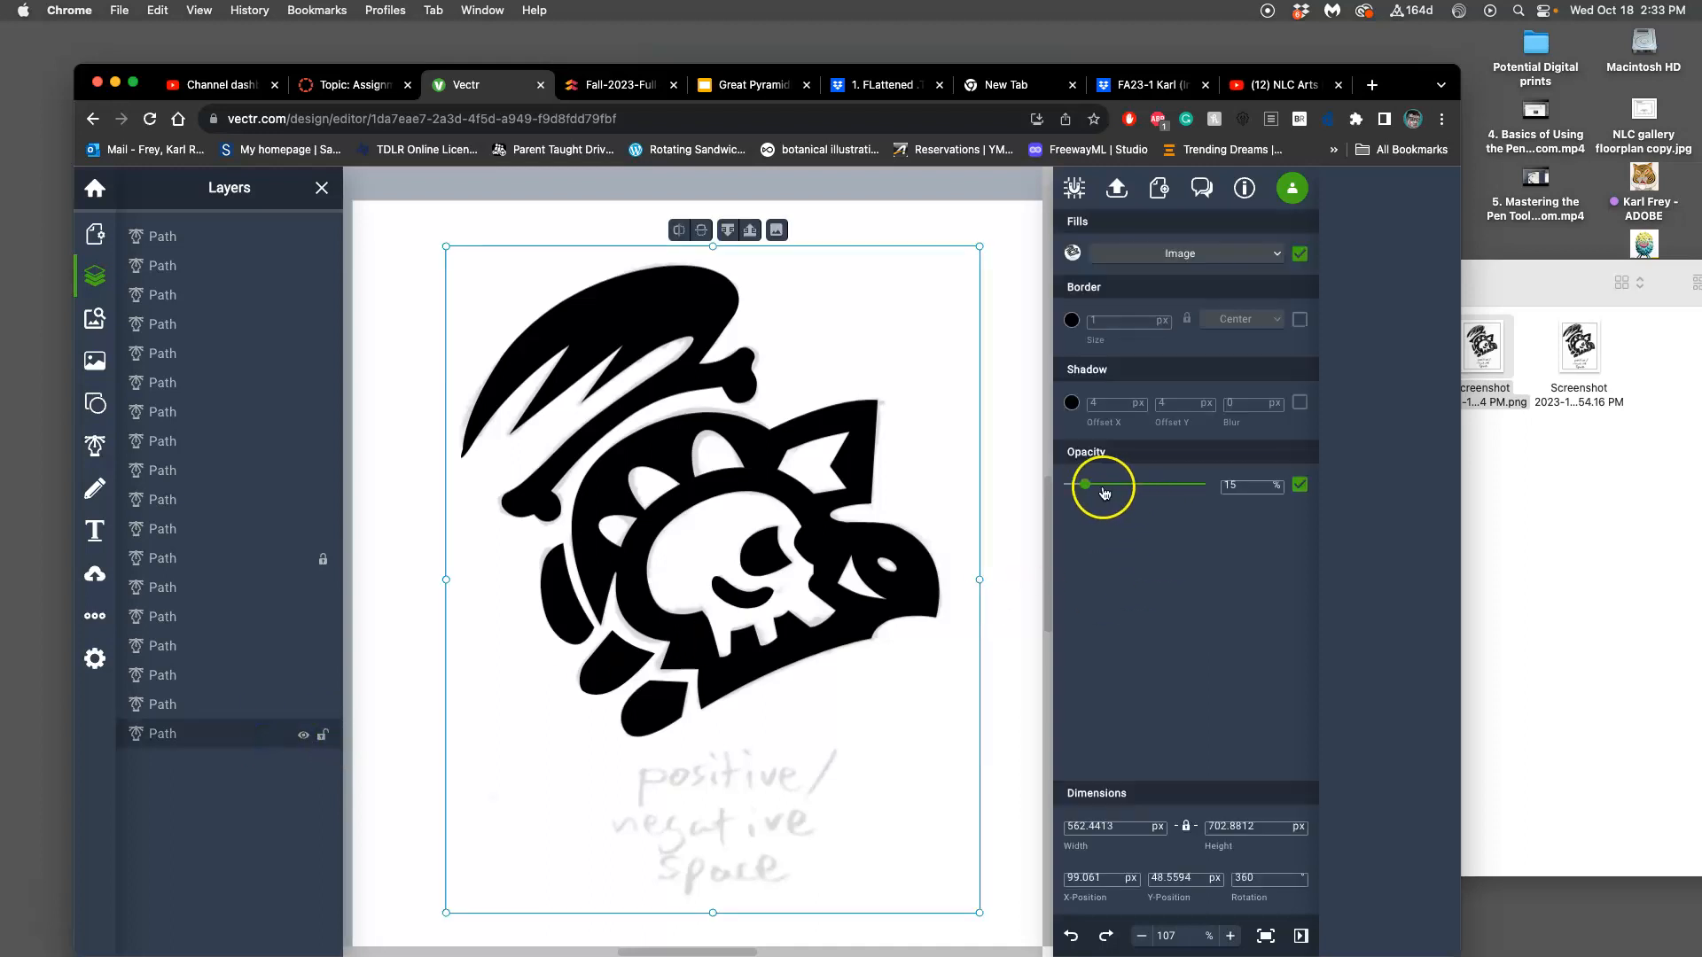
pyautogui.moveTo(1083, 484); pyautogui.dragTo(1249, 503)
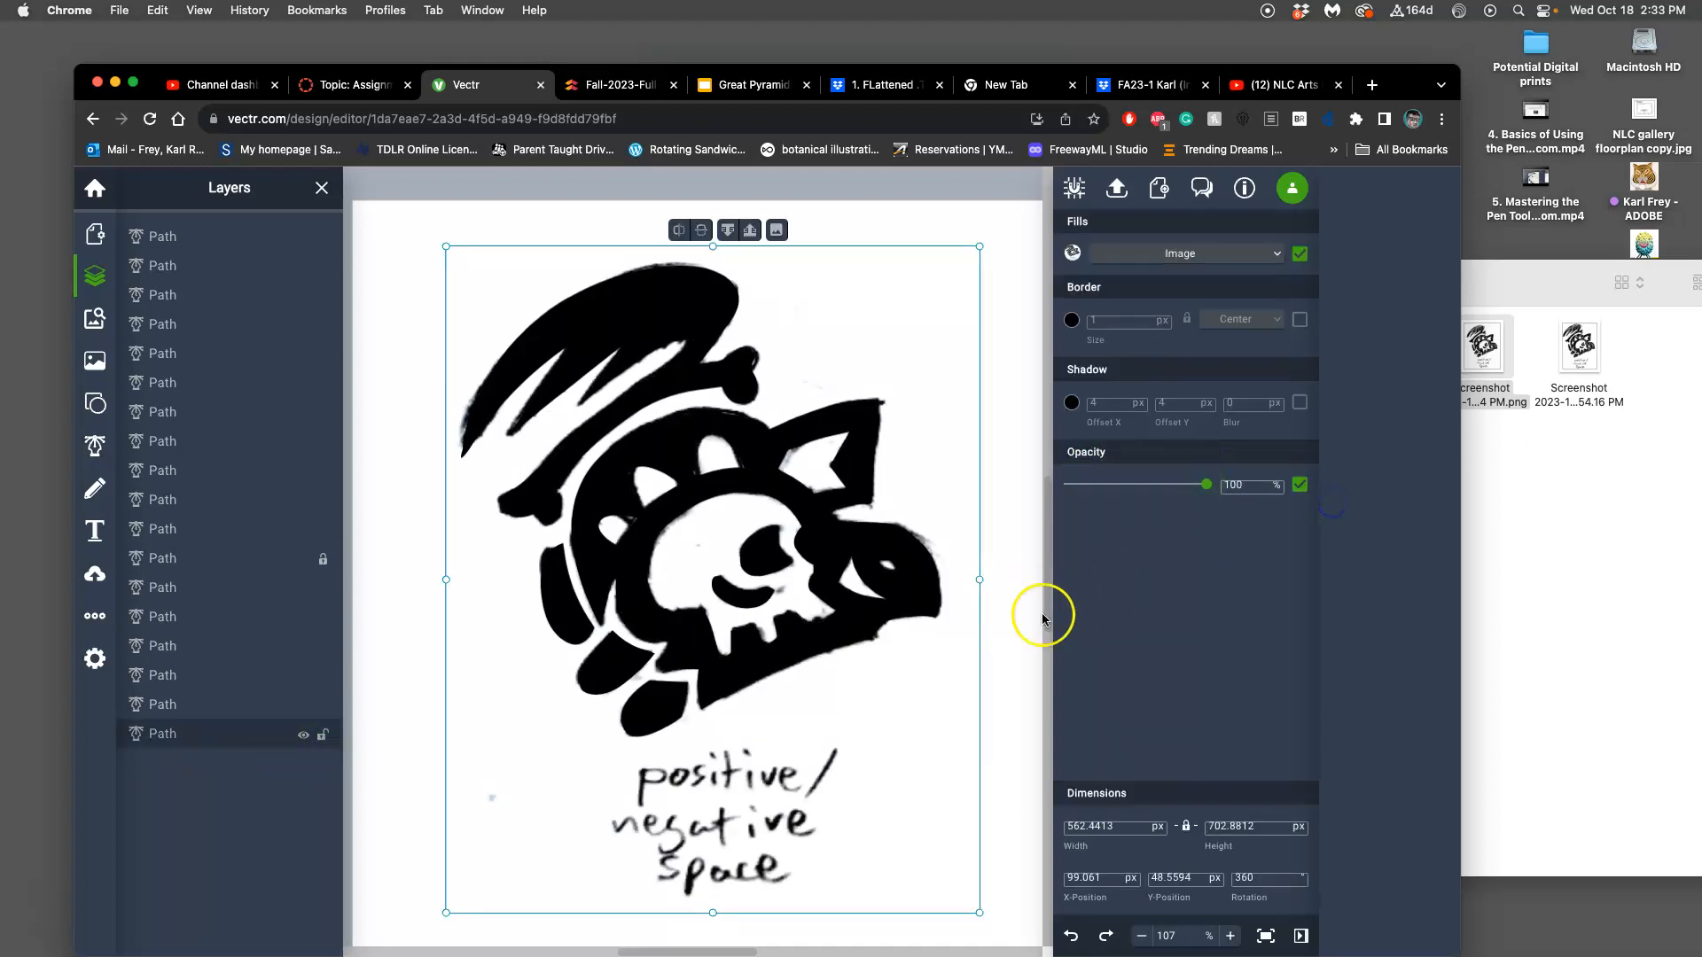
pyautogui.moveTo(960, 700)
pyautogui.mouseDown()
pyautogui.moveTo(874, 733)
pyautogui.moveTo(965, 714)
pyautogui.moveTo(884, 675)
pyautogui.moveTo(801, 714)
pyautogui.moveTo(816, 688)
pyautogui.moveTo(901, 816)
pyautogui.moveTo(990, 734)
pyautogui.moveTo(722, 627)
pyautogui.moveTo(752, 737)
pyautogui.moveTo(809, 654)
pyautogui.moveTo(934, 707)
pyautogui.moveTo(939, 745)
pyautogui.moveTo(898, 775)
pyautogui.moveTo(843, 744)
pyautogui.moveTo(869, 620)
pyautogui.moveTo(845, 621)
pyautogui.moveTo(908, 809)
pyautogui.moveTo(889, 843)
pyautogui.moveTo(900, 728)
pyautogui.mouseUp()
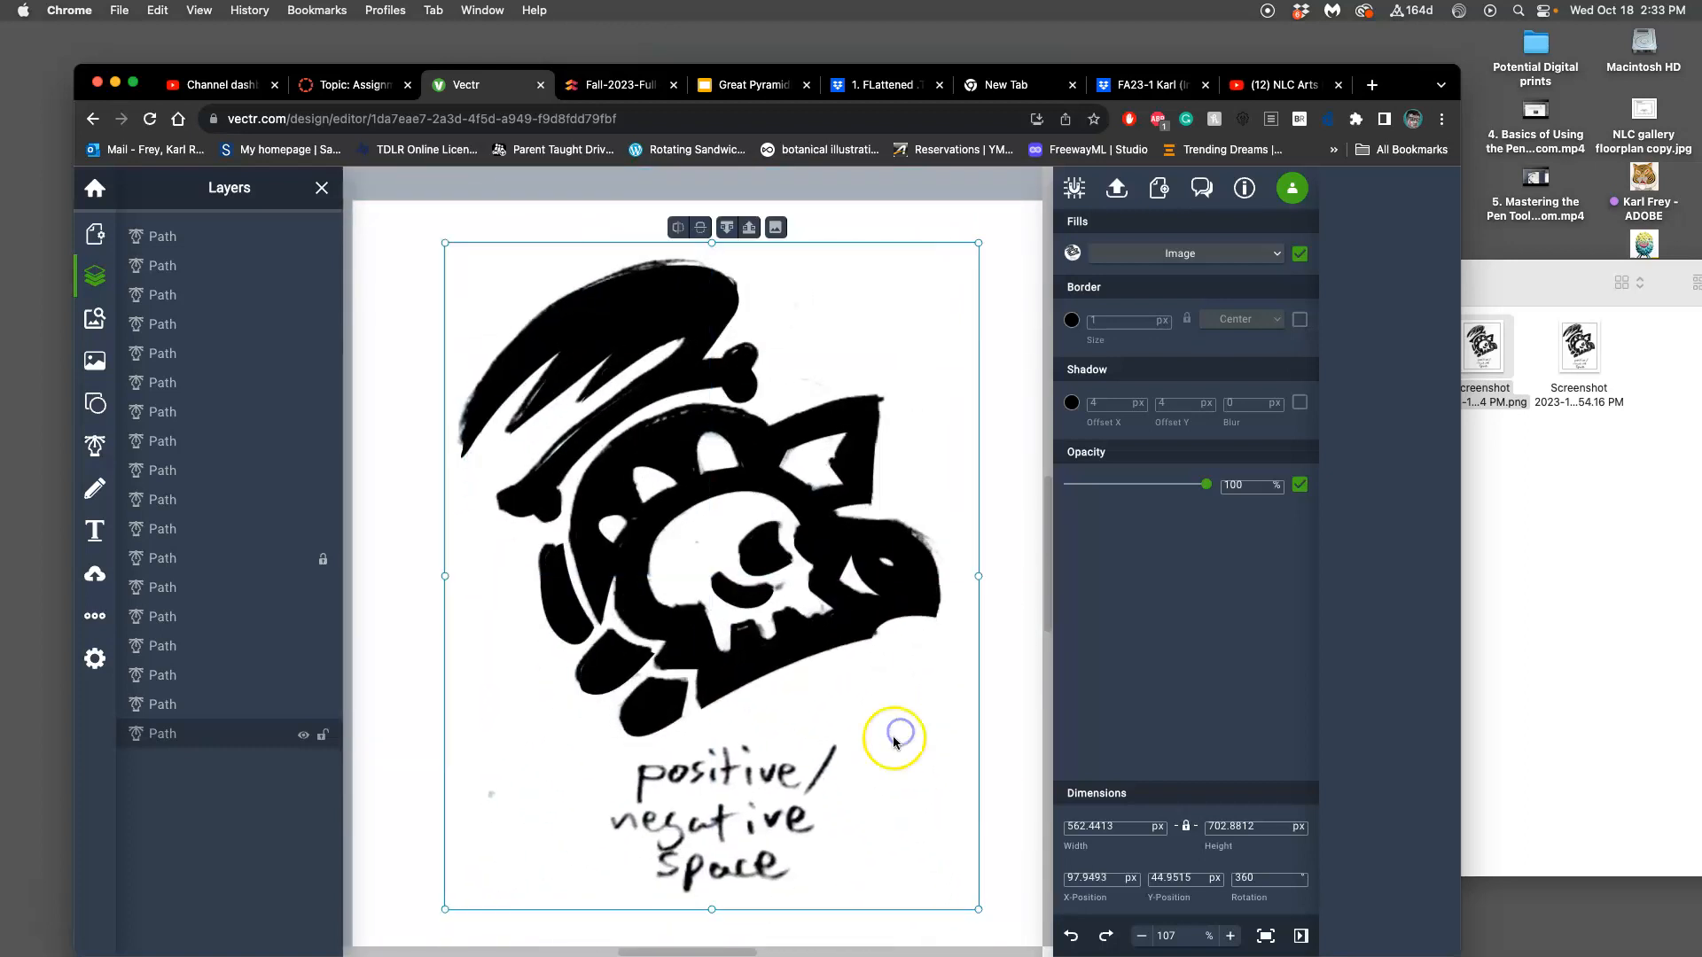
pyautogui.click(303, 736)
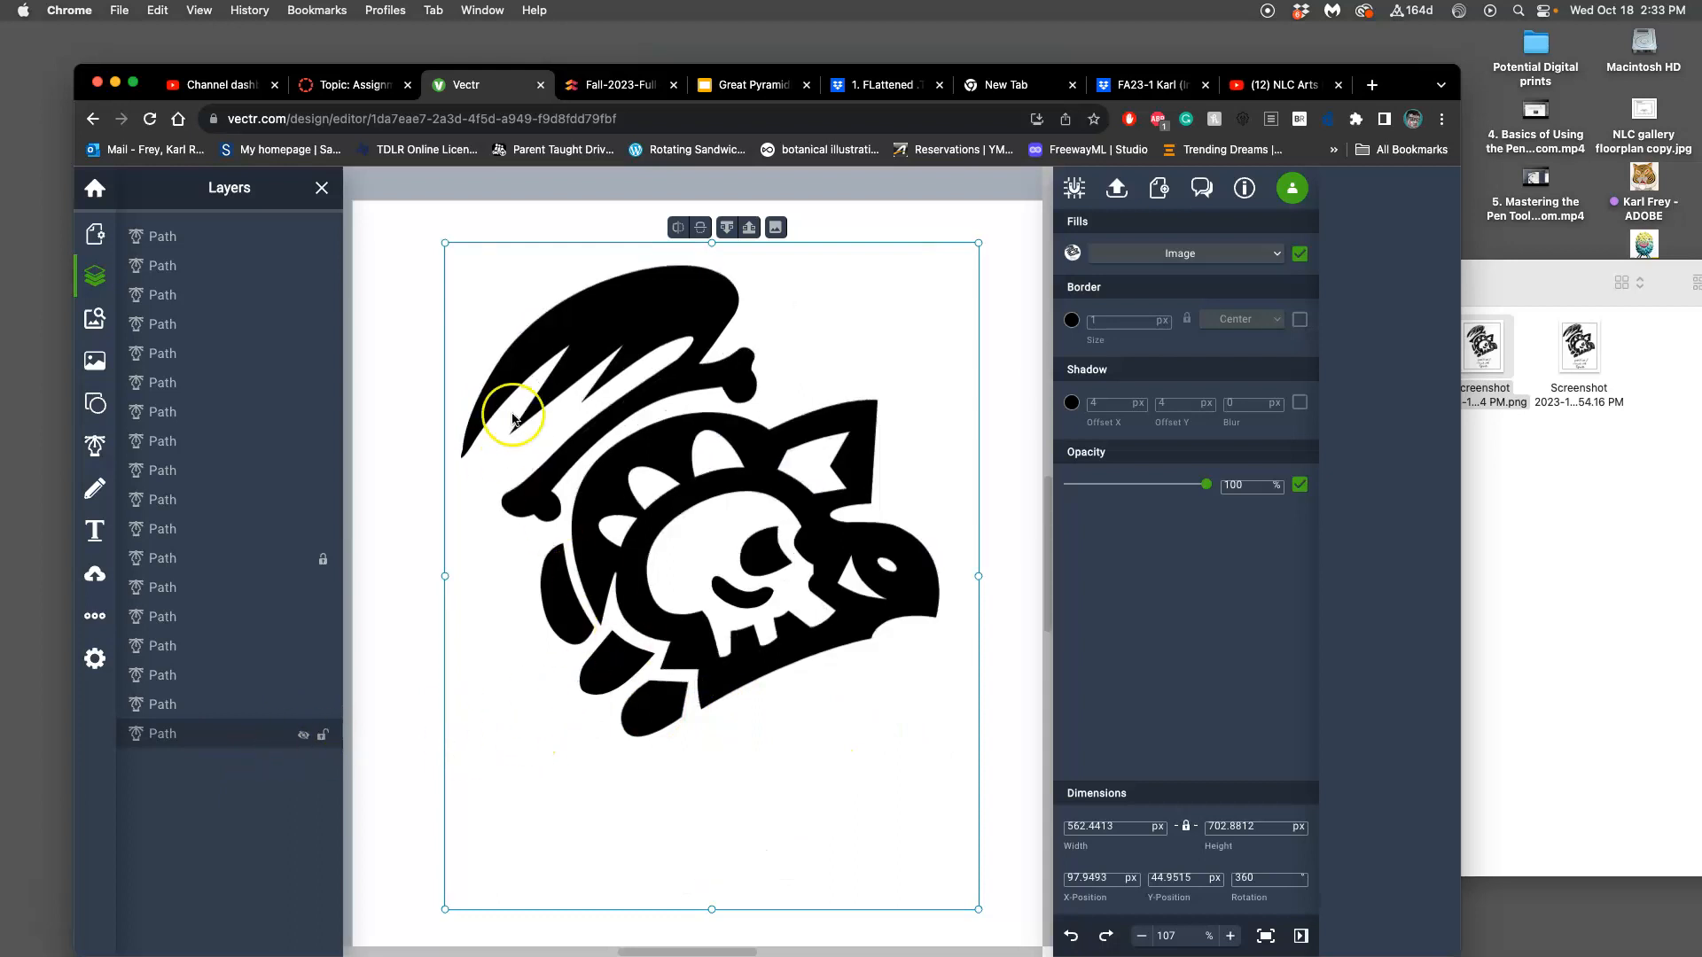
pyautogui.click(381, 404)
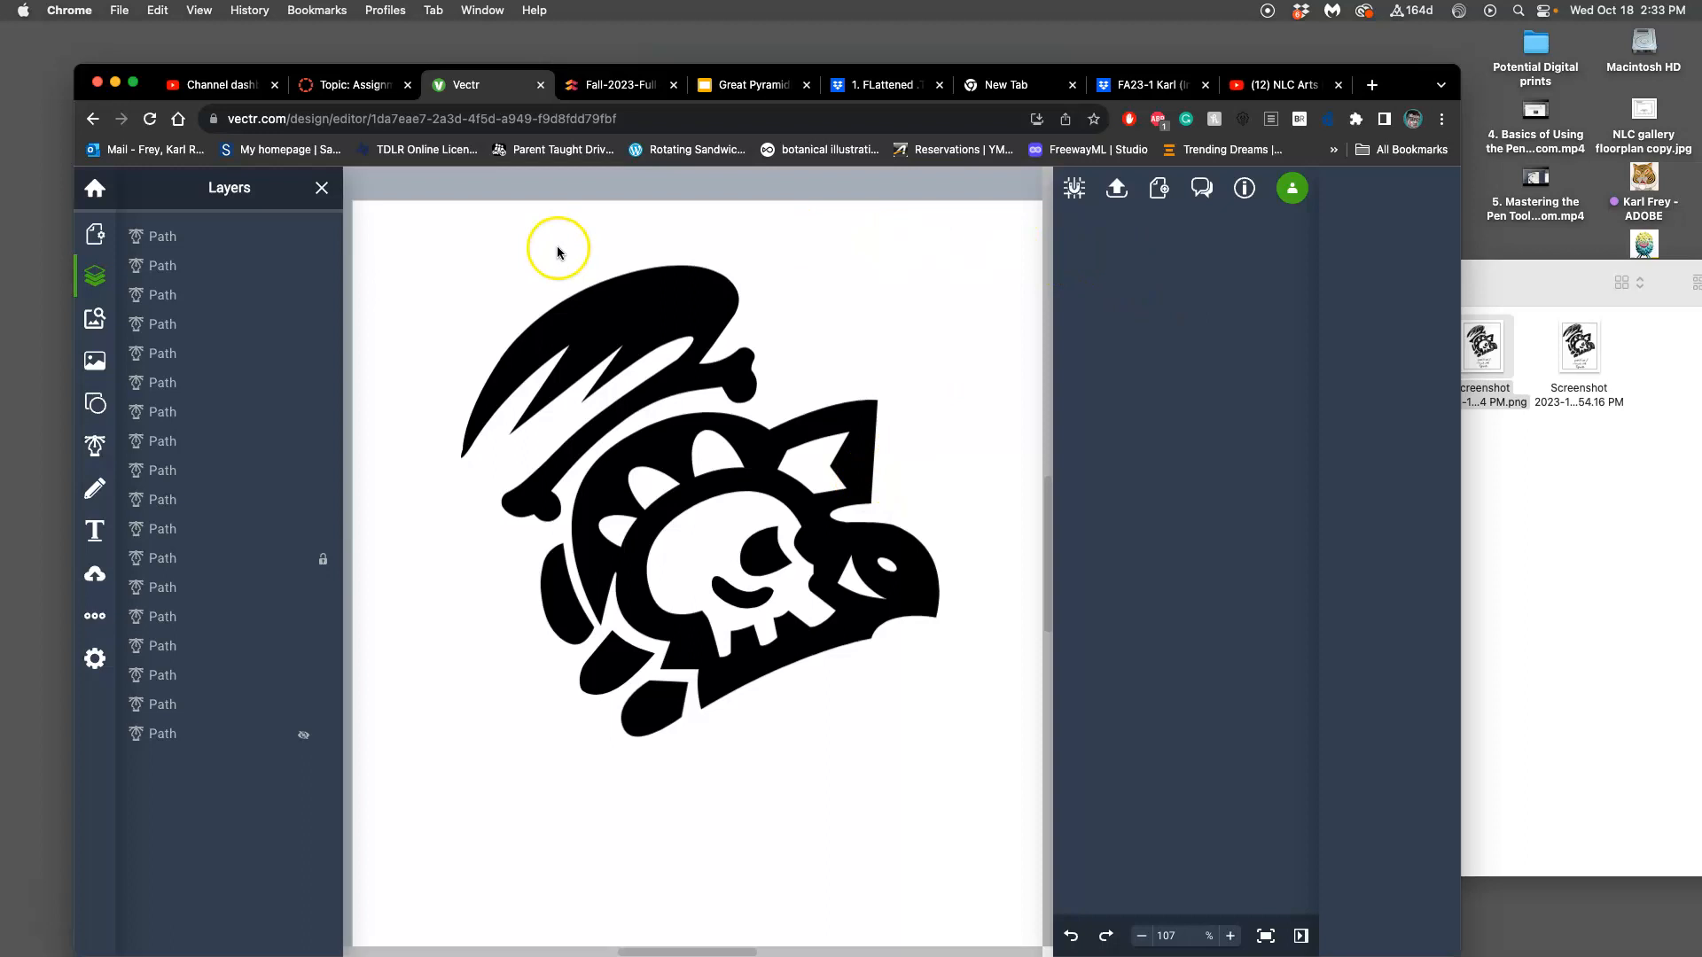
# Step: Export the page in SVG format and download the file
pyautogui.click(1117, 189)
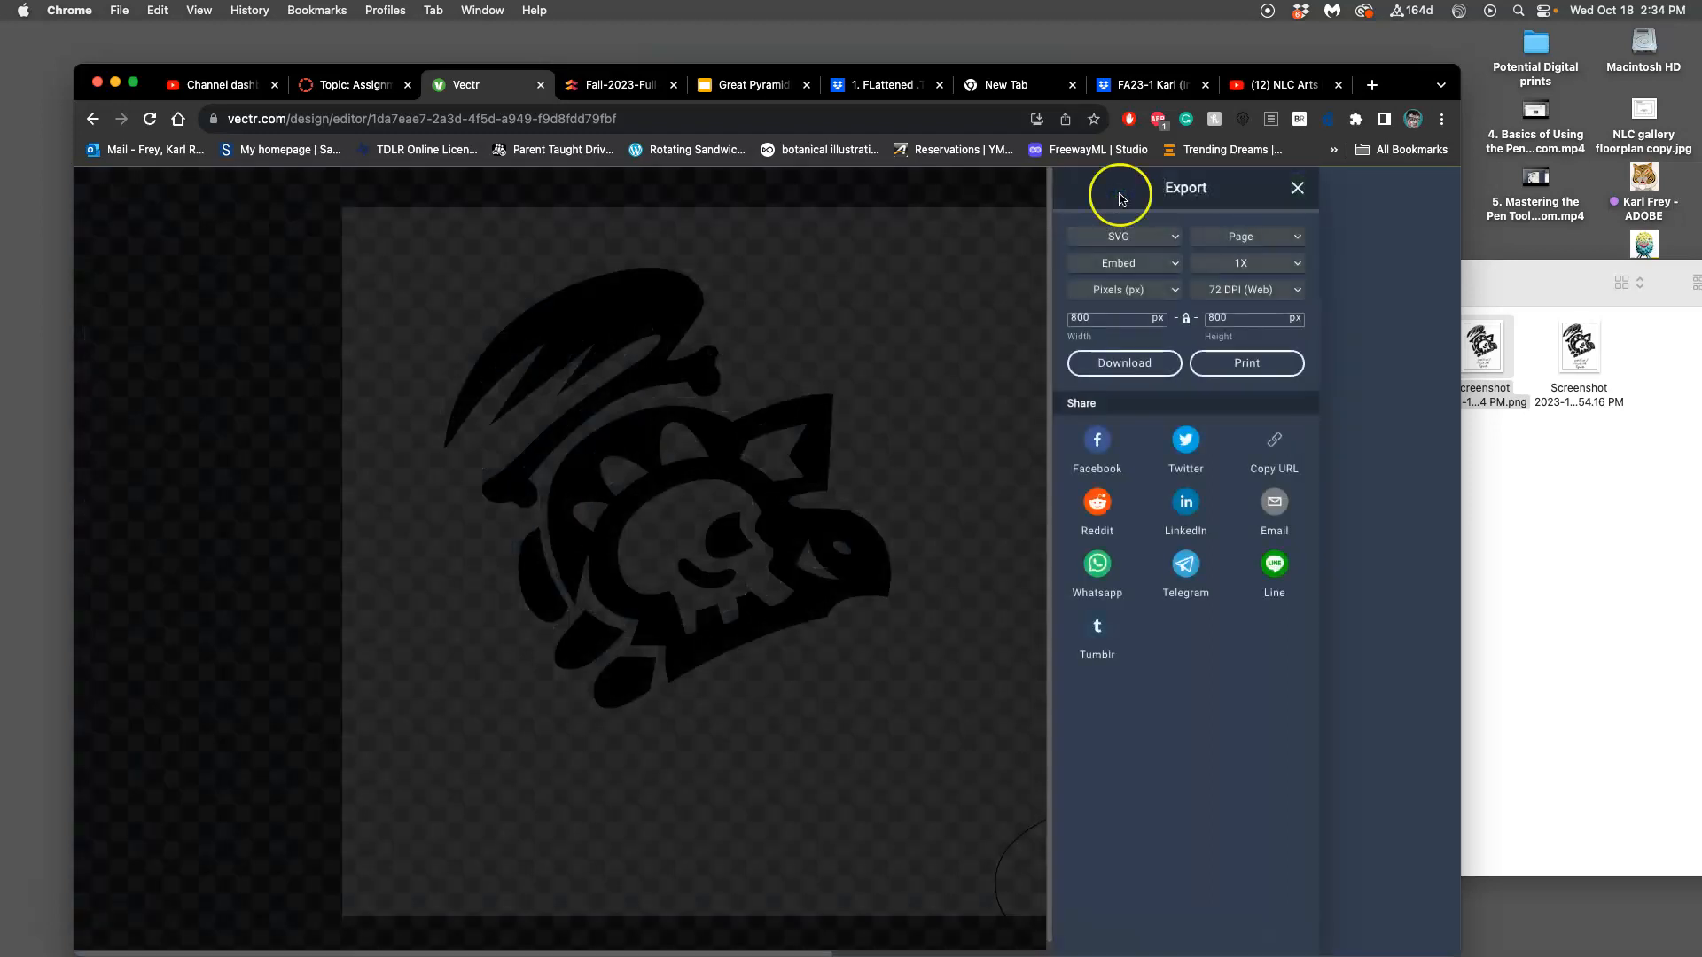
pyautogui.click(1175, 237)
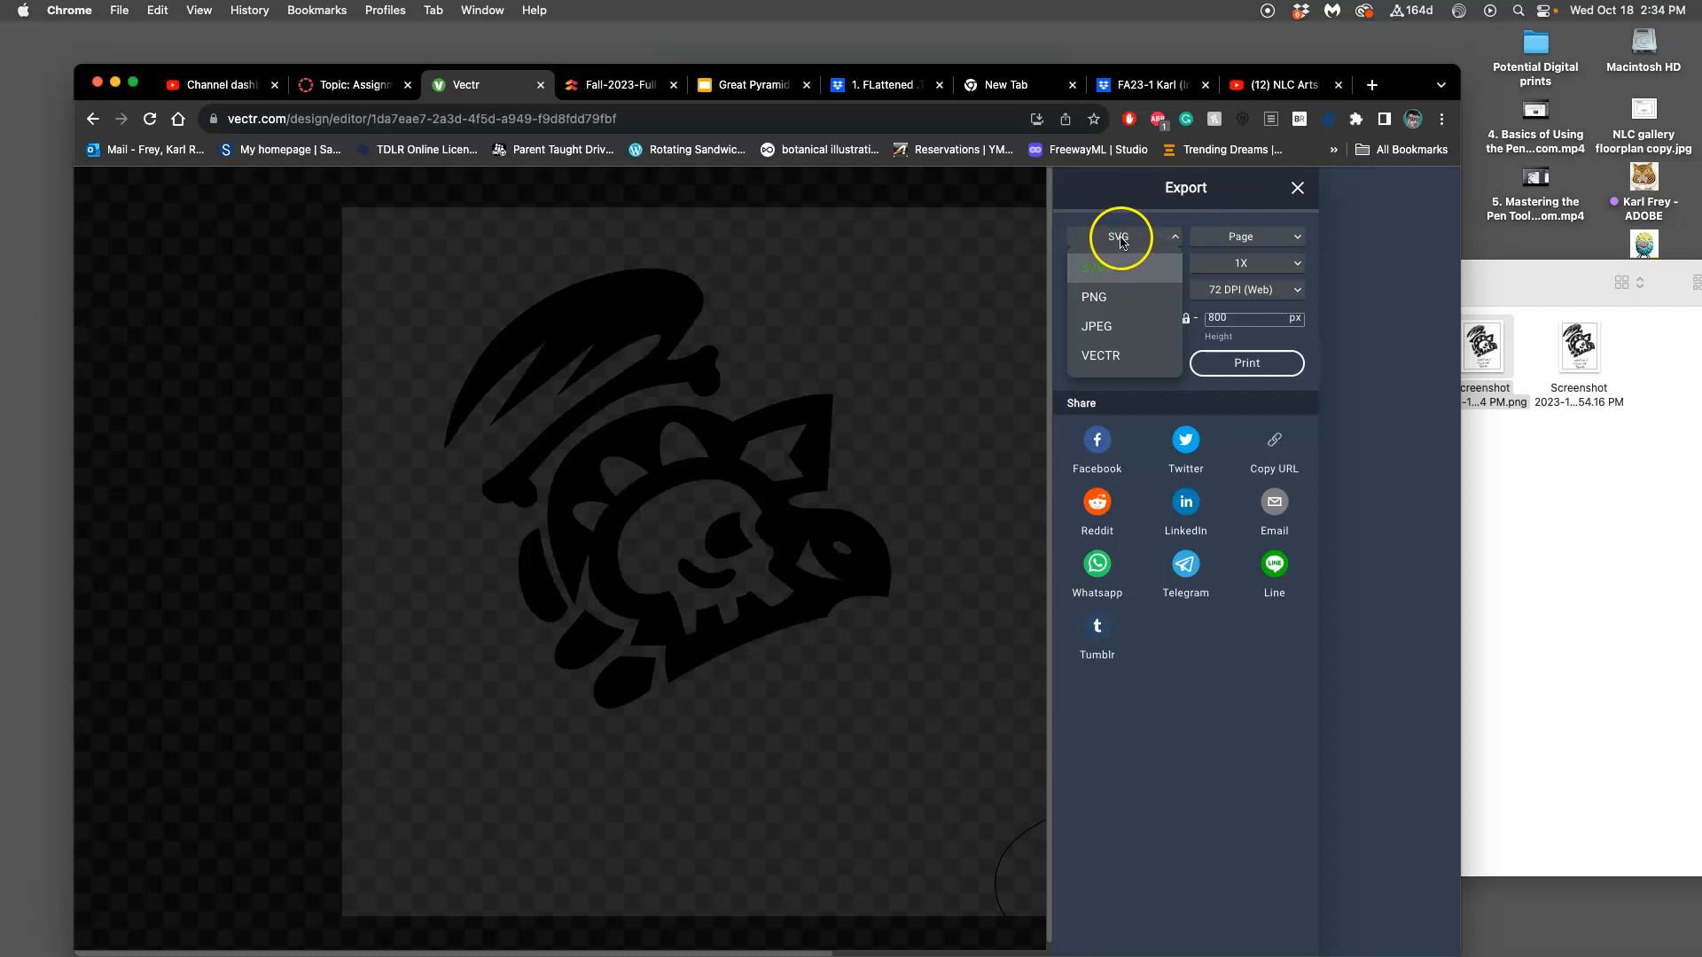
pyautogui.click(1122, 240)
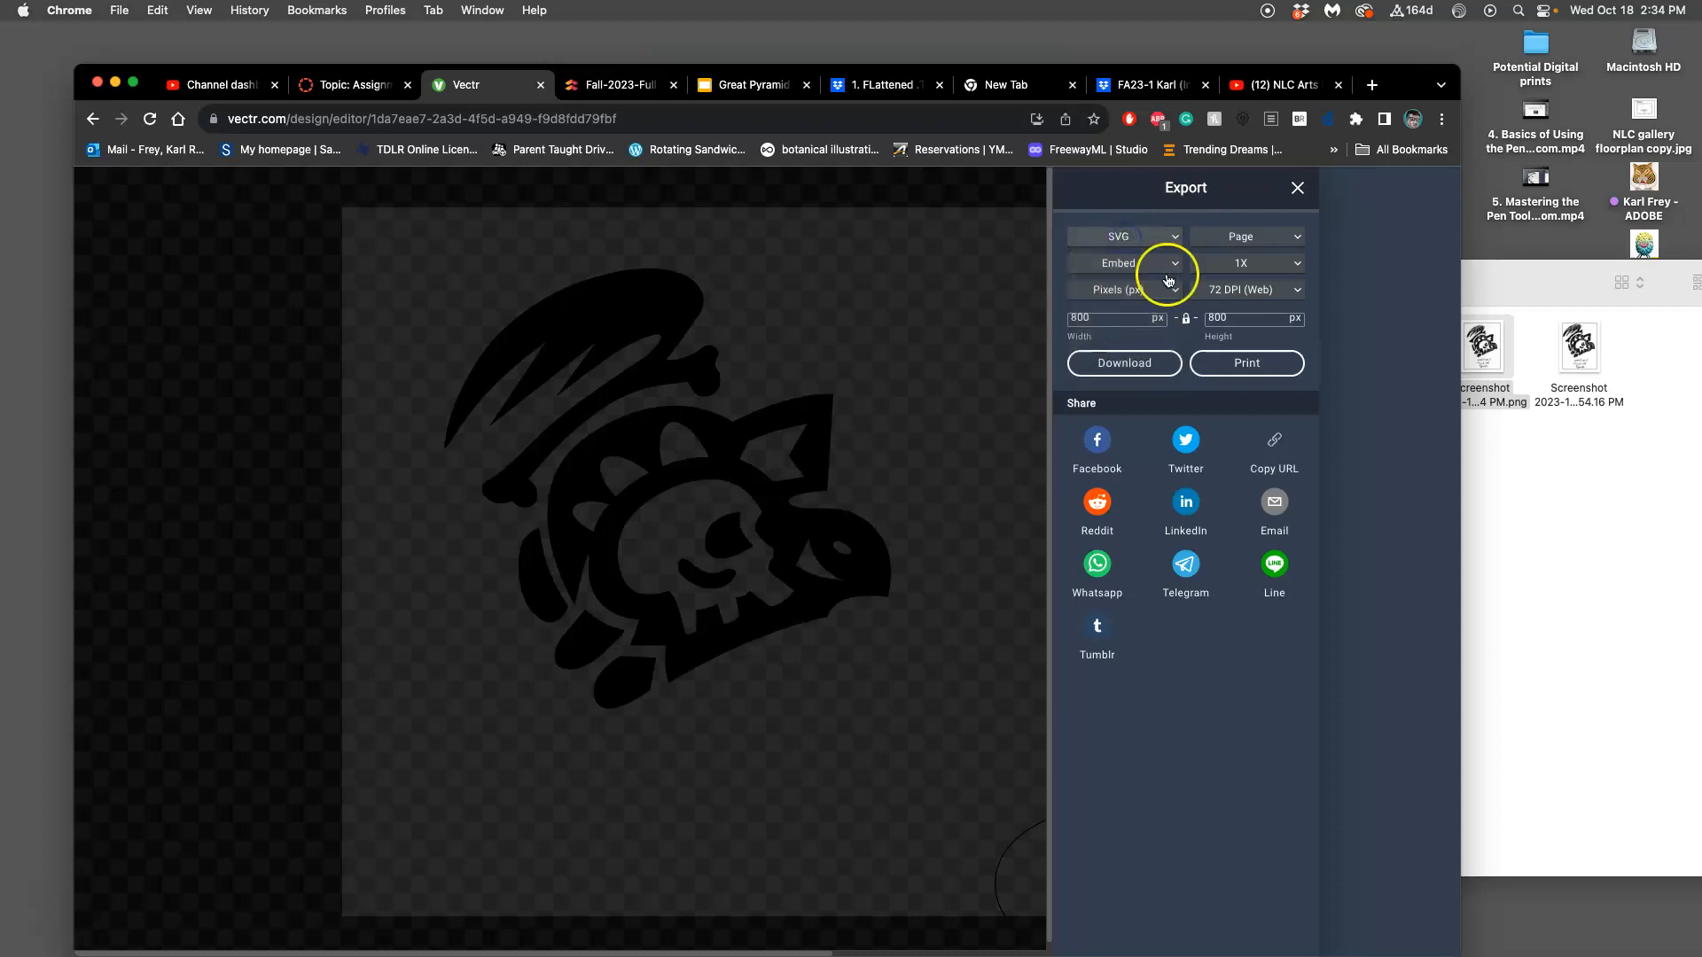
pyautogui.click(1142, 366)
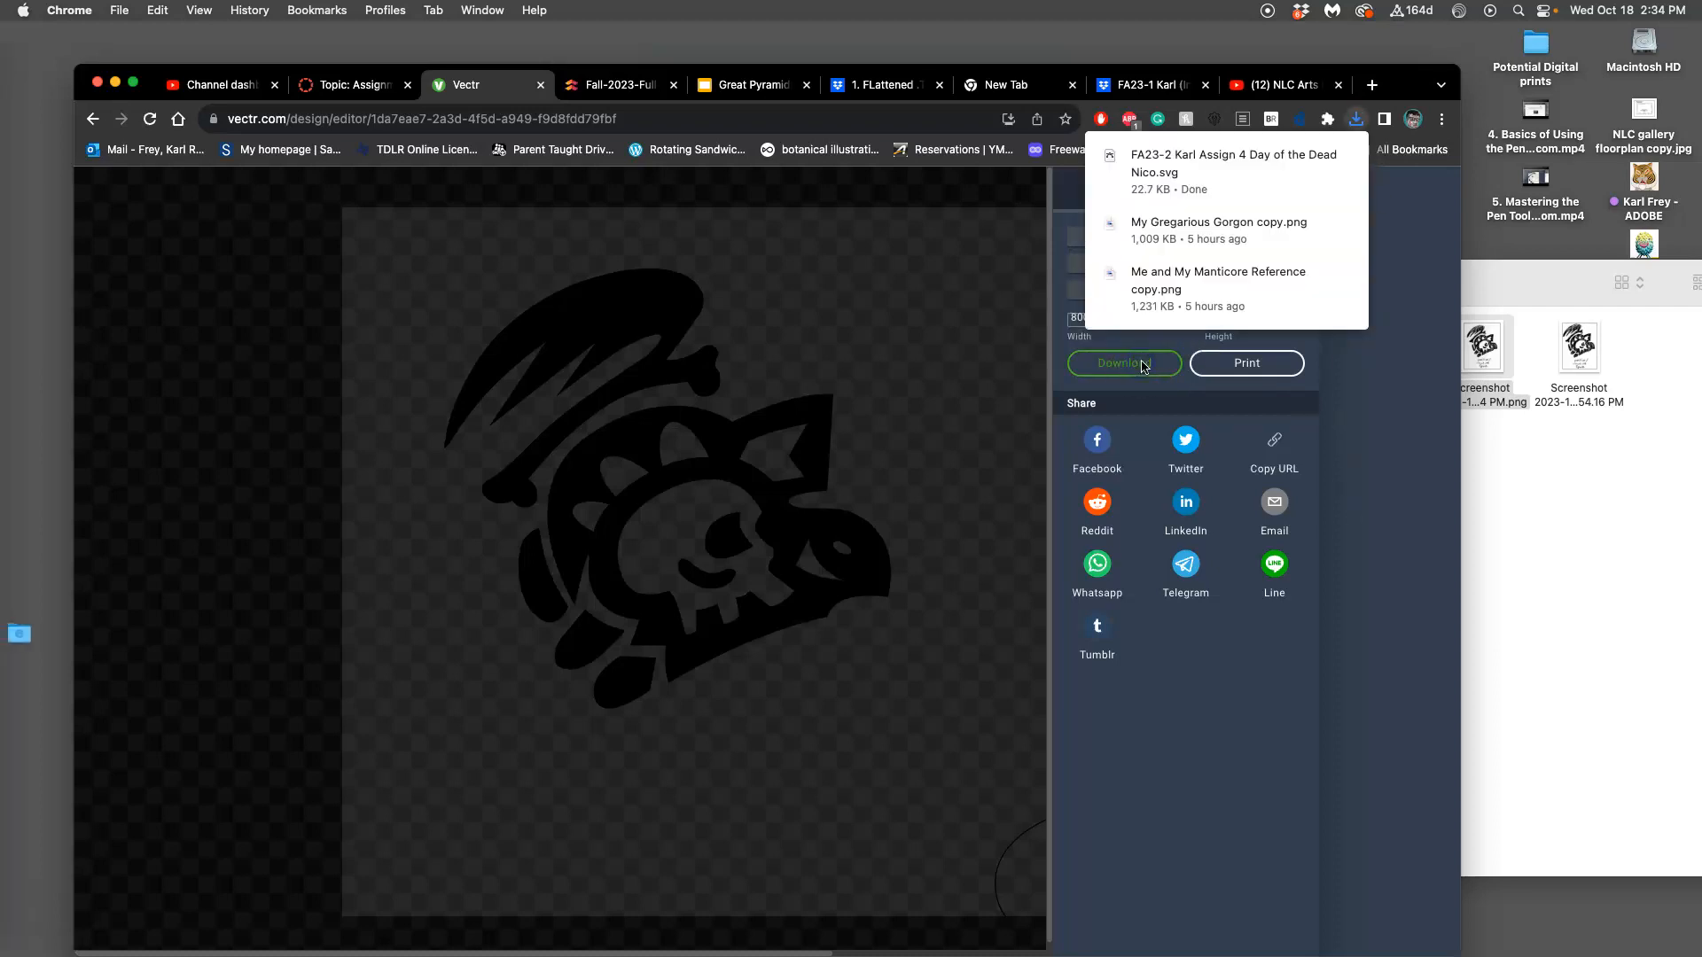
# Step: Move the exported SVG file from the Downloads folder to the desktop
pyautogui.moveTo(6, 608)
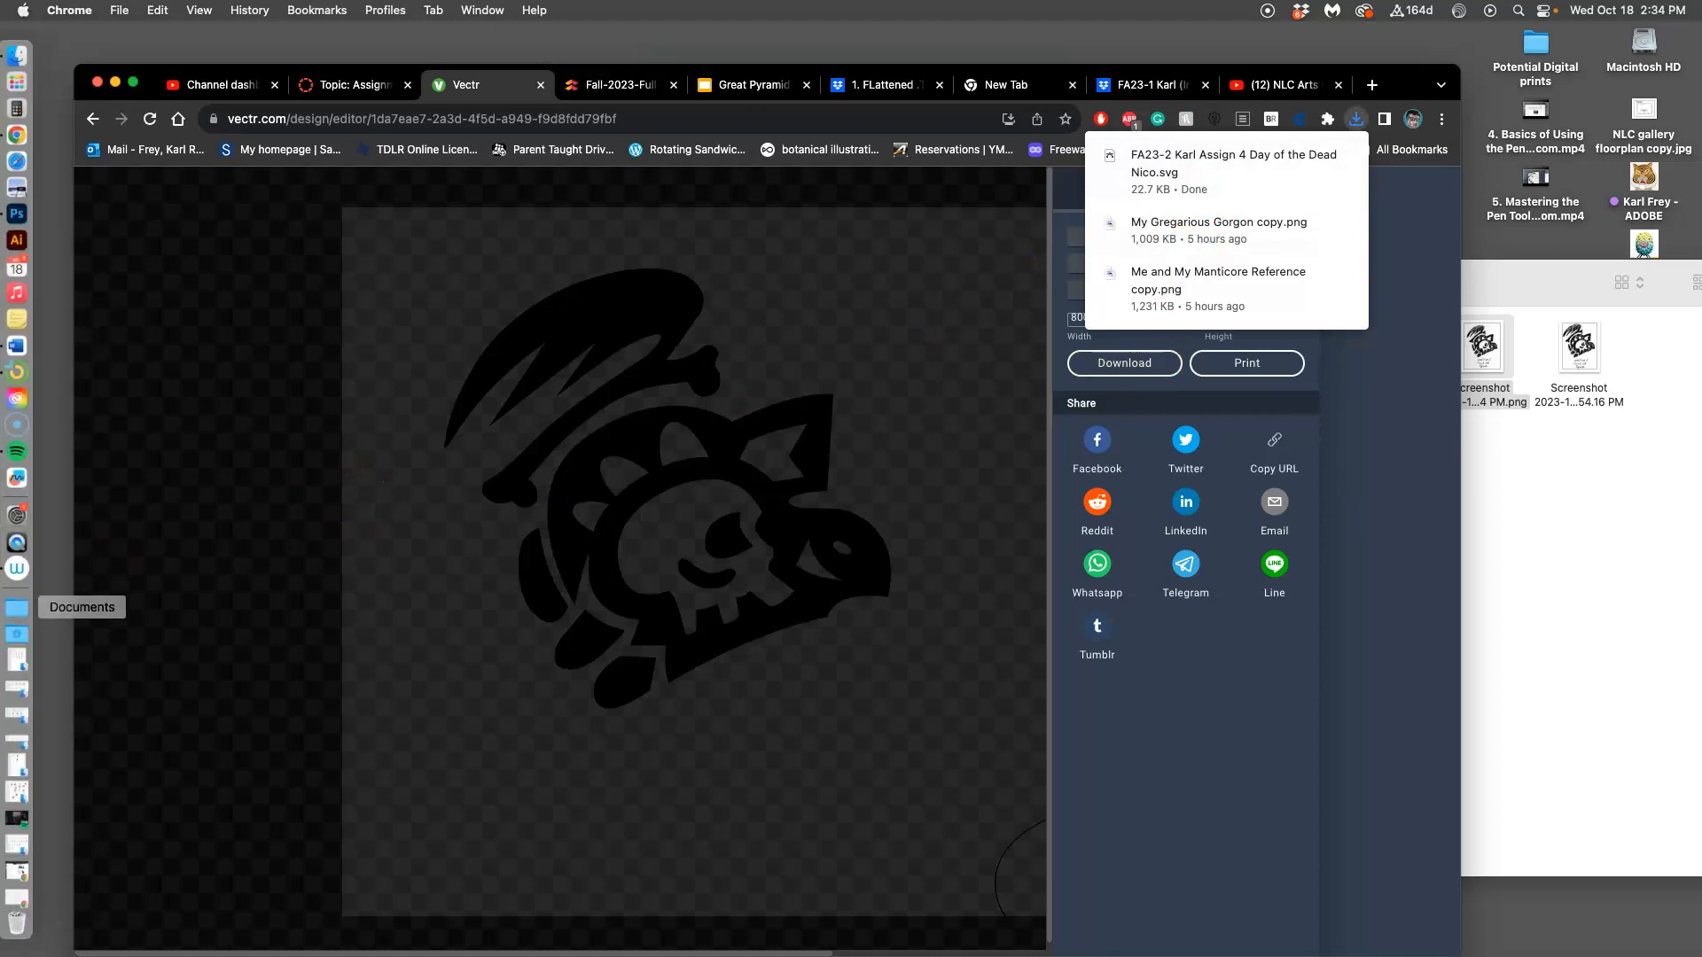
pyautogui.click(18, 640)
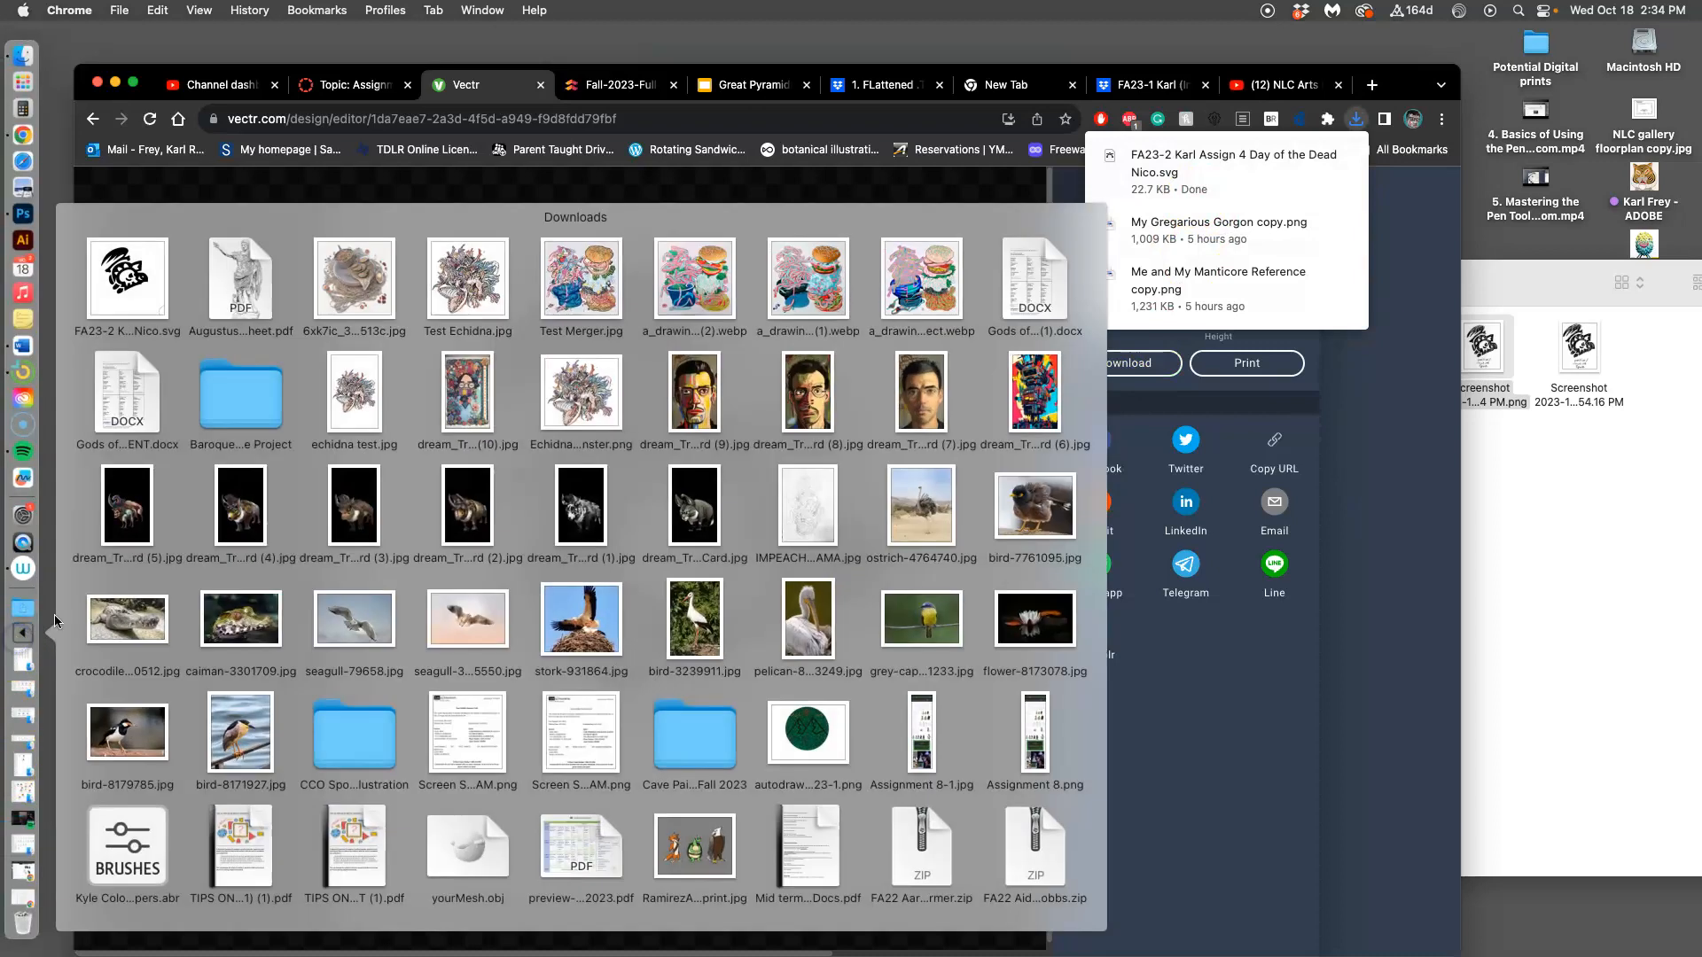
pyautogui.moveTo(146, 313); pyautogui.dragTo(1402, 62)
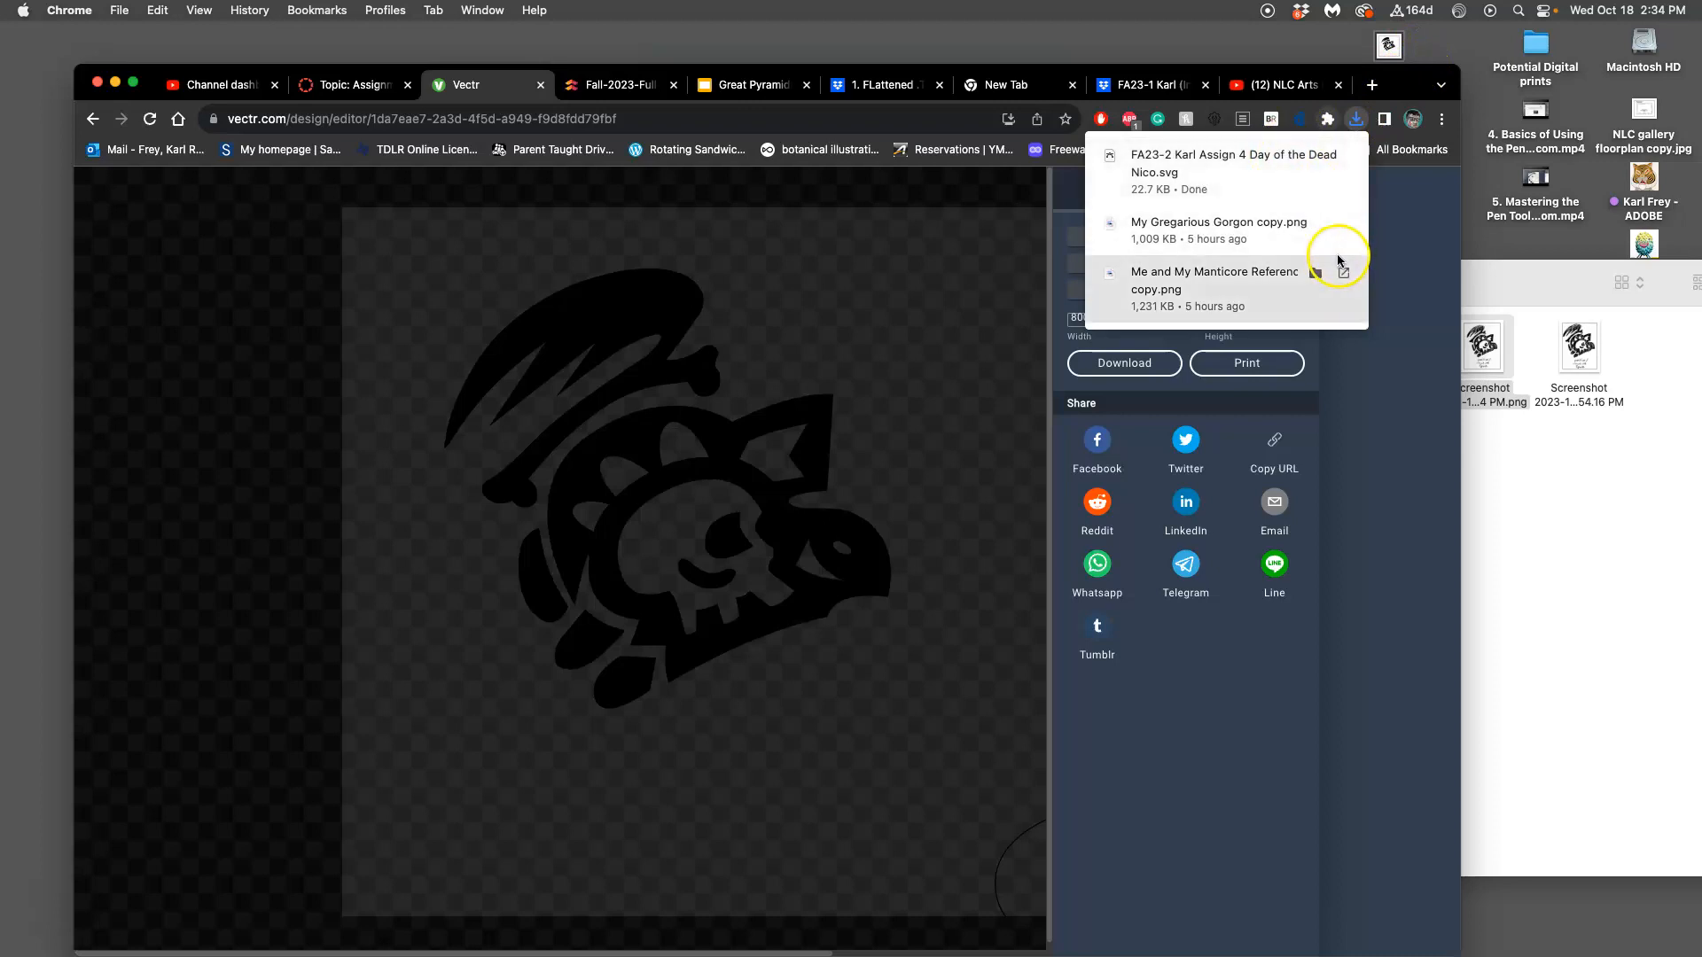
# Step: Open the exported SVG from the desktop in Adobe Illustrator 2024 and expand Layer 1 to list its paths
pyautogui.rightClick(1388, 47)
pyautogui.moveTo(1347, 74)
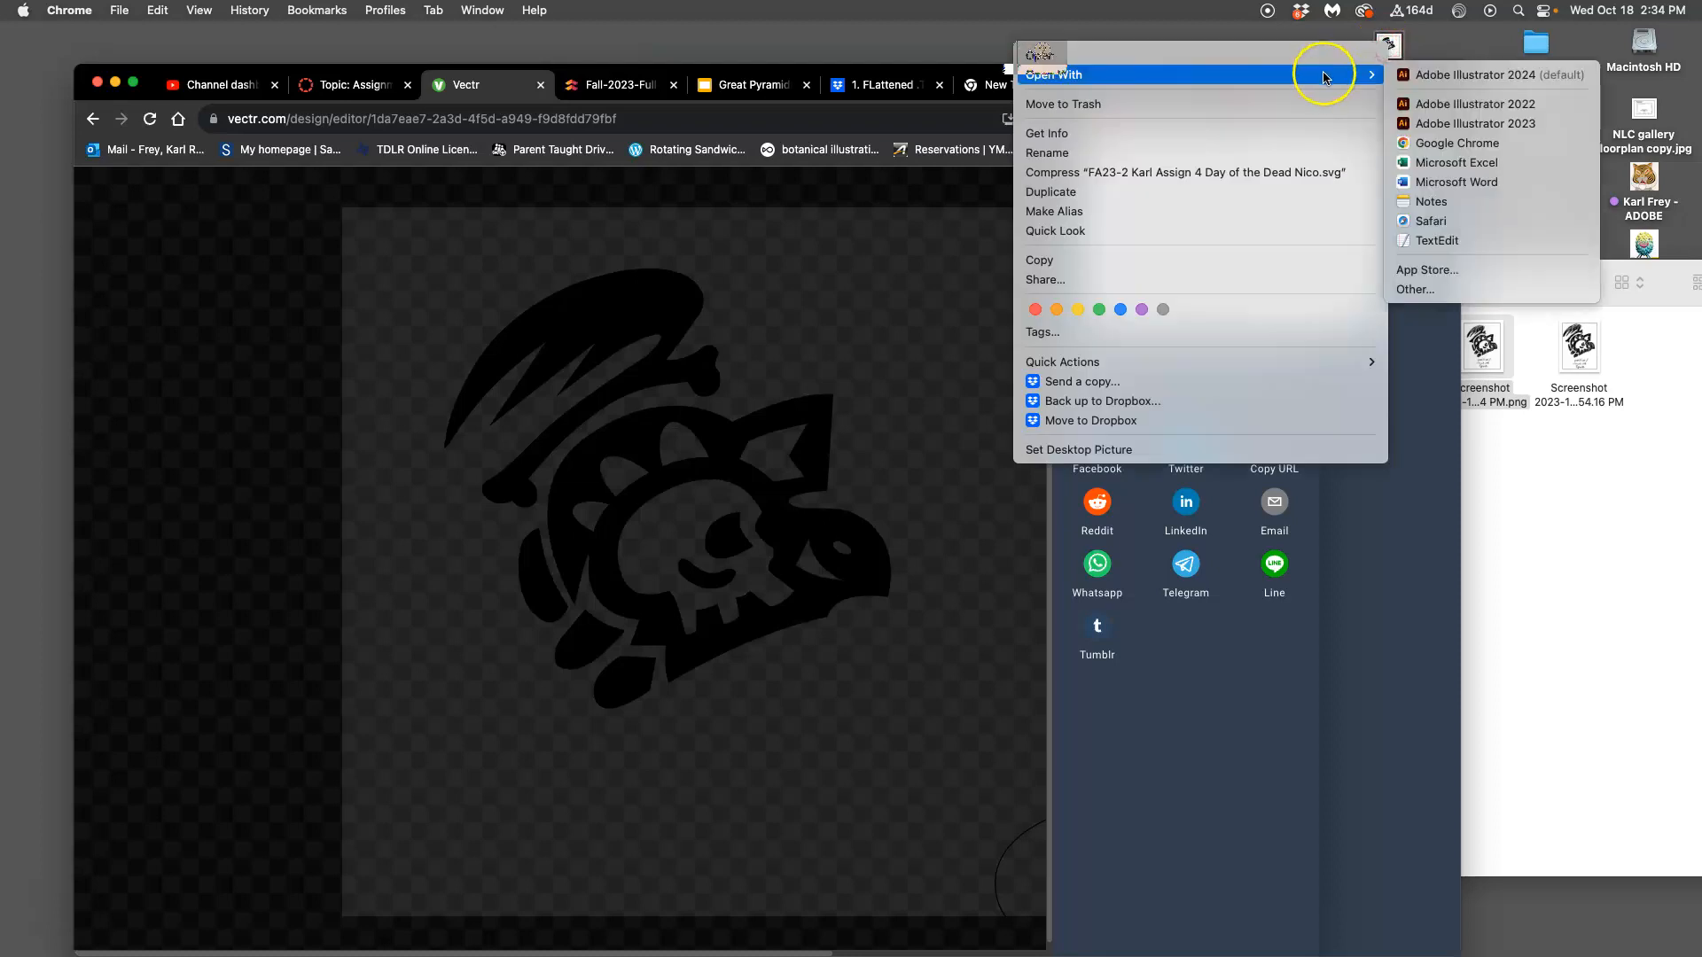
pyautogui.click(1470, 74)
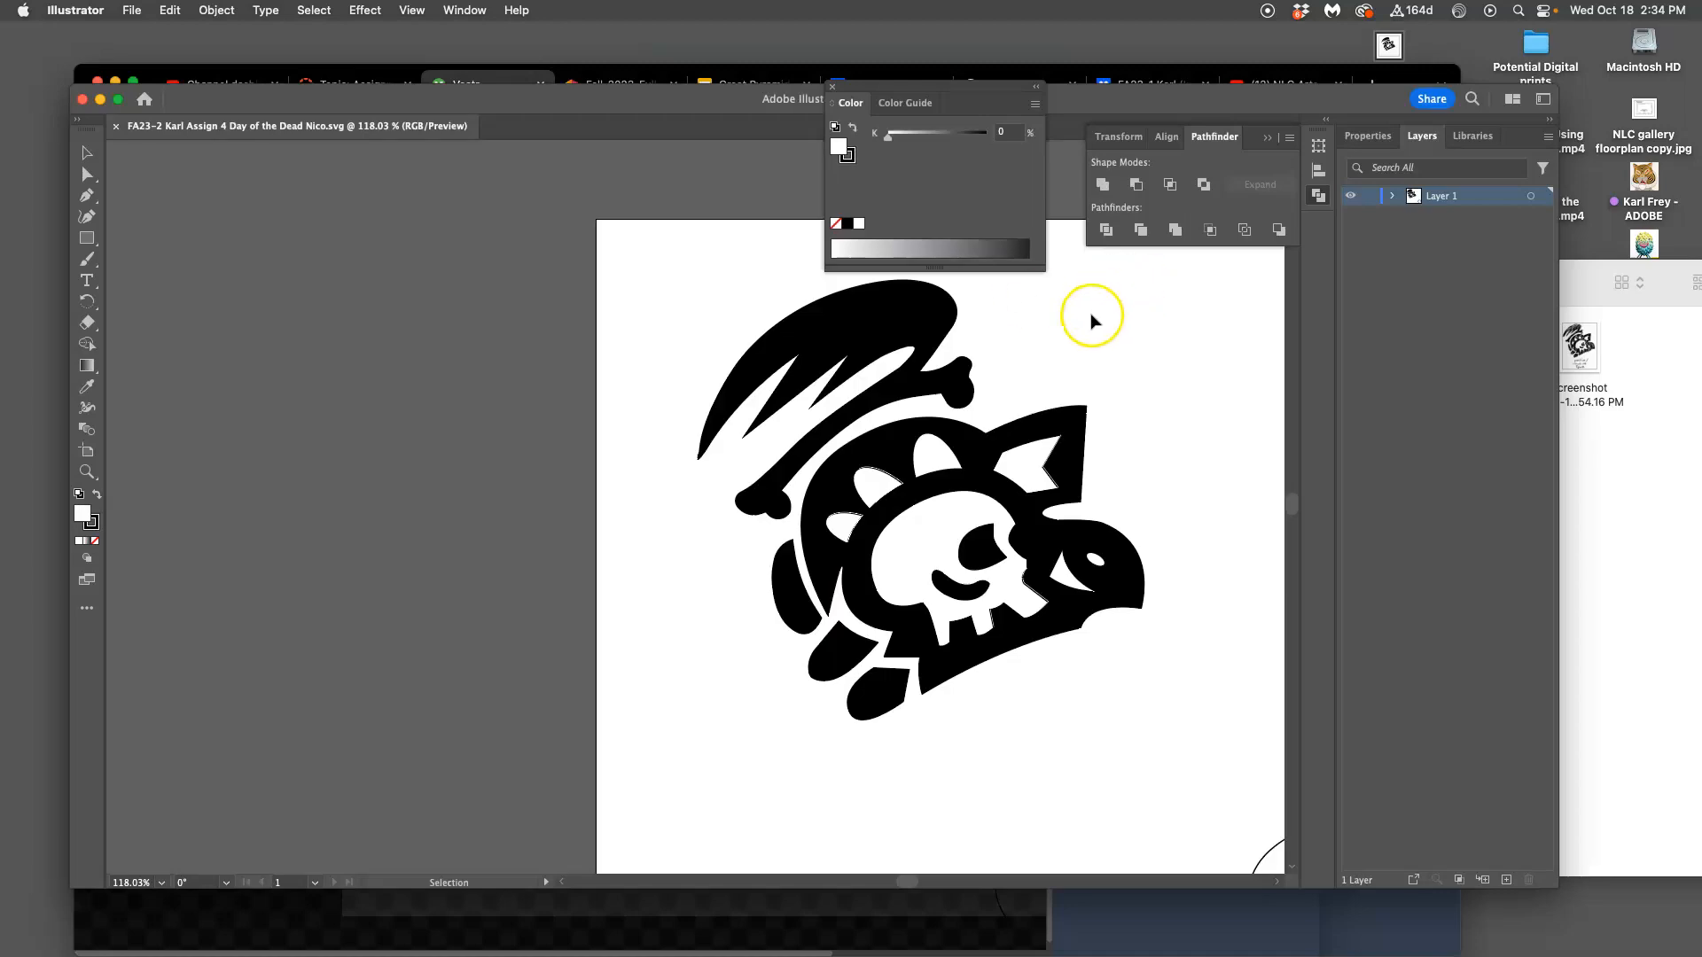
pyautogui.click(1392, 196)
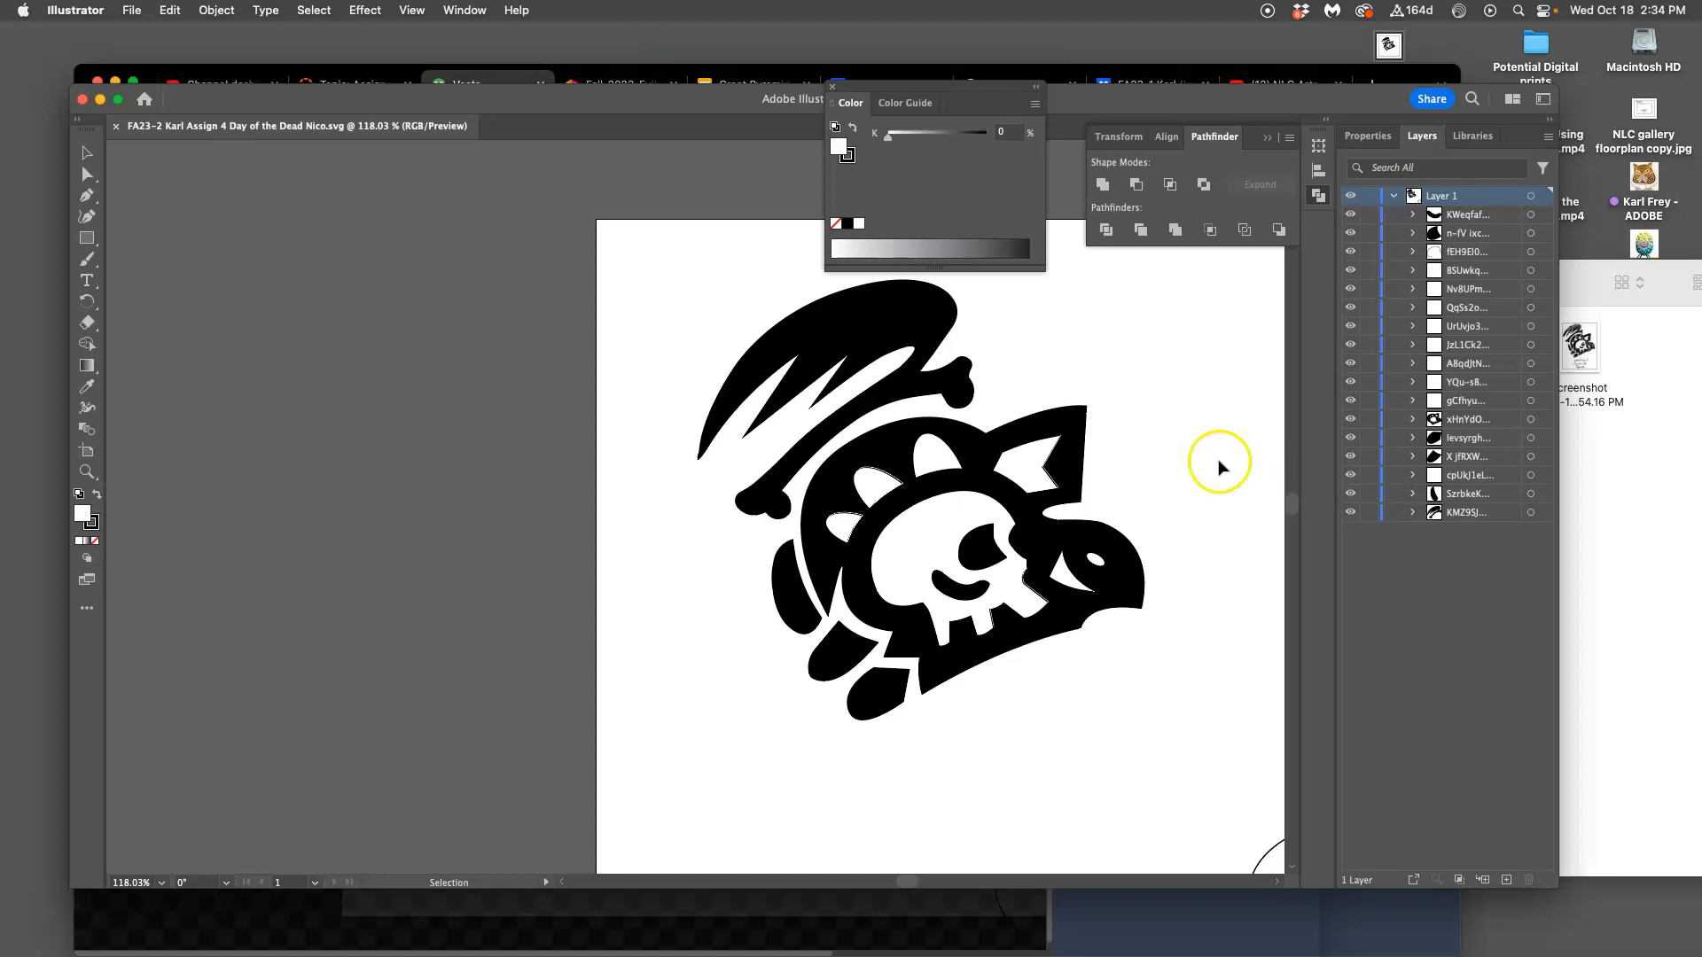
pyautogui.hscroll(2, 1185, 456)
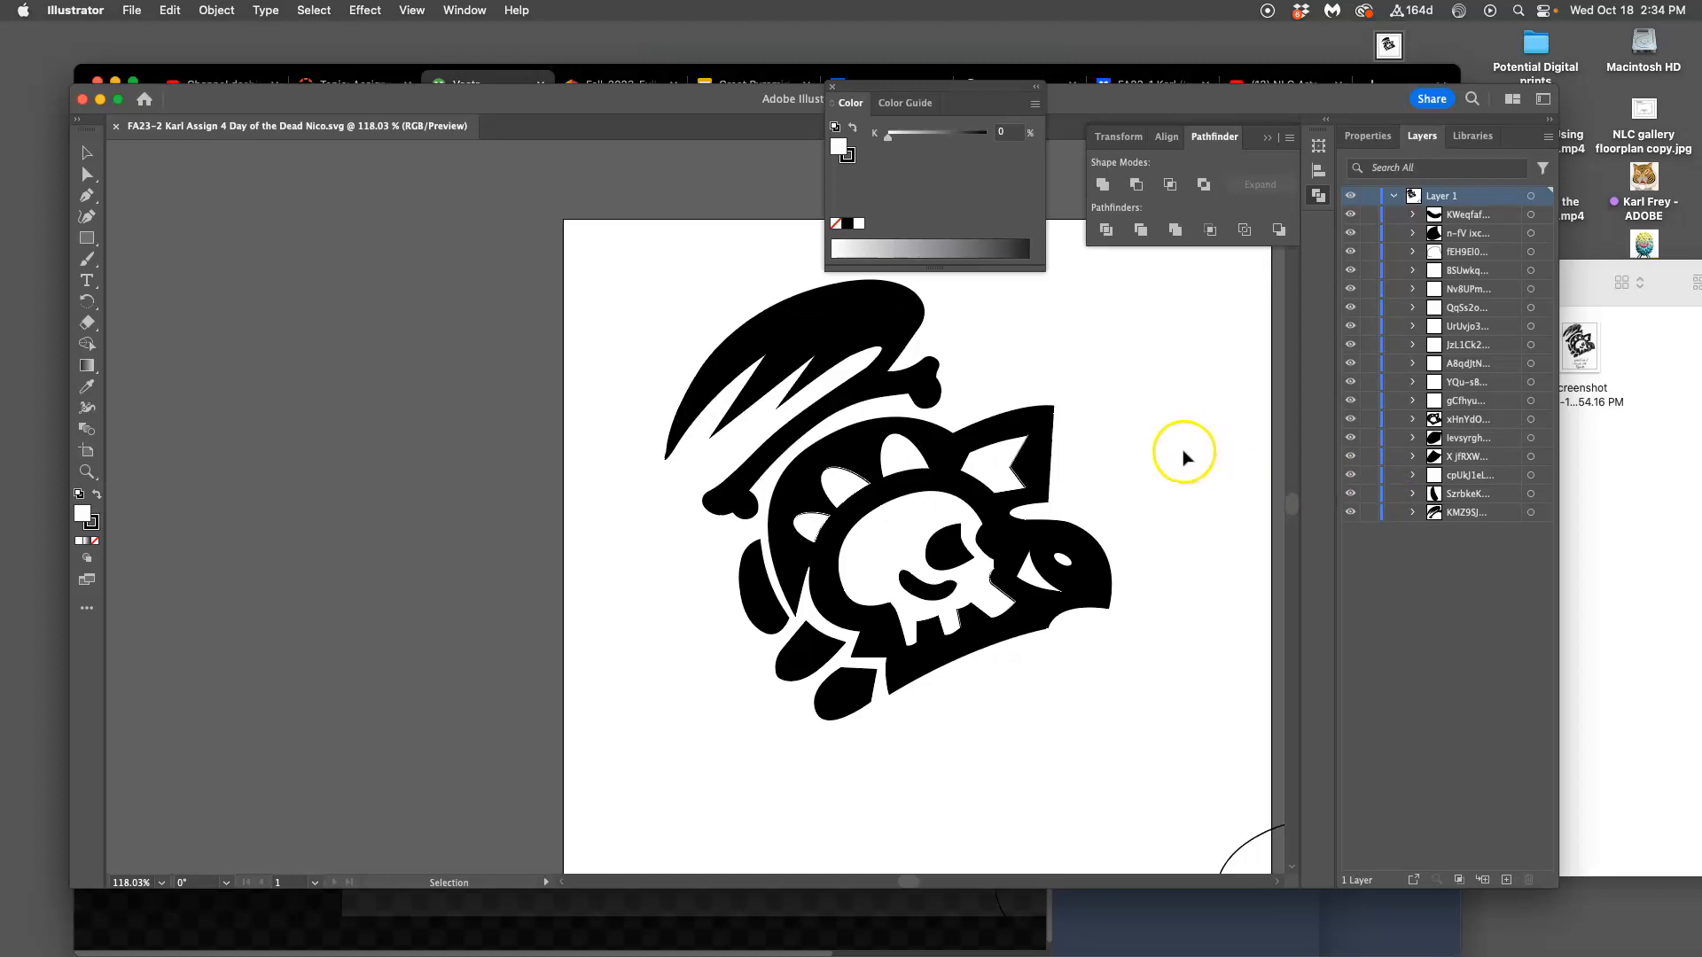
# Step: Move the stray curved outline from the artboard's lower right corner to the open space below the artwork and delete it
pyautogui.click(1350, 512)
pyautogui.click(1350, 513)
pyautogui.click(1349, 496)
pyautogui.click(1350, 495)
pyautogui.moveTo(1268, 831); pyautogui.dragTo(1070, 690)
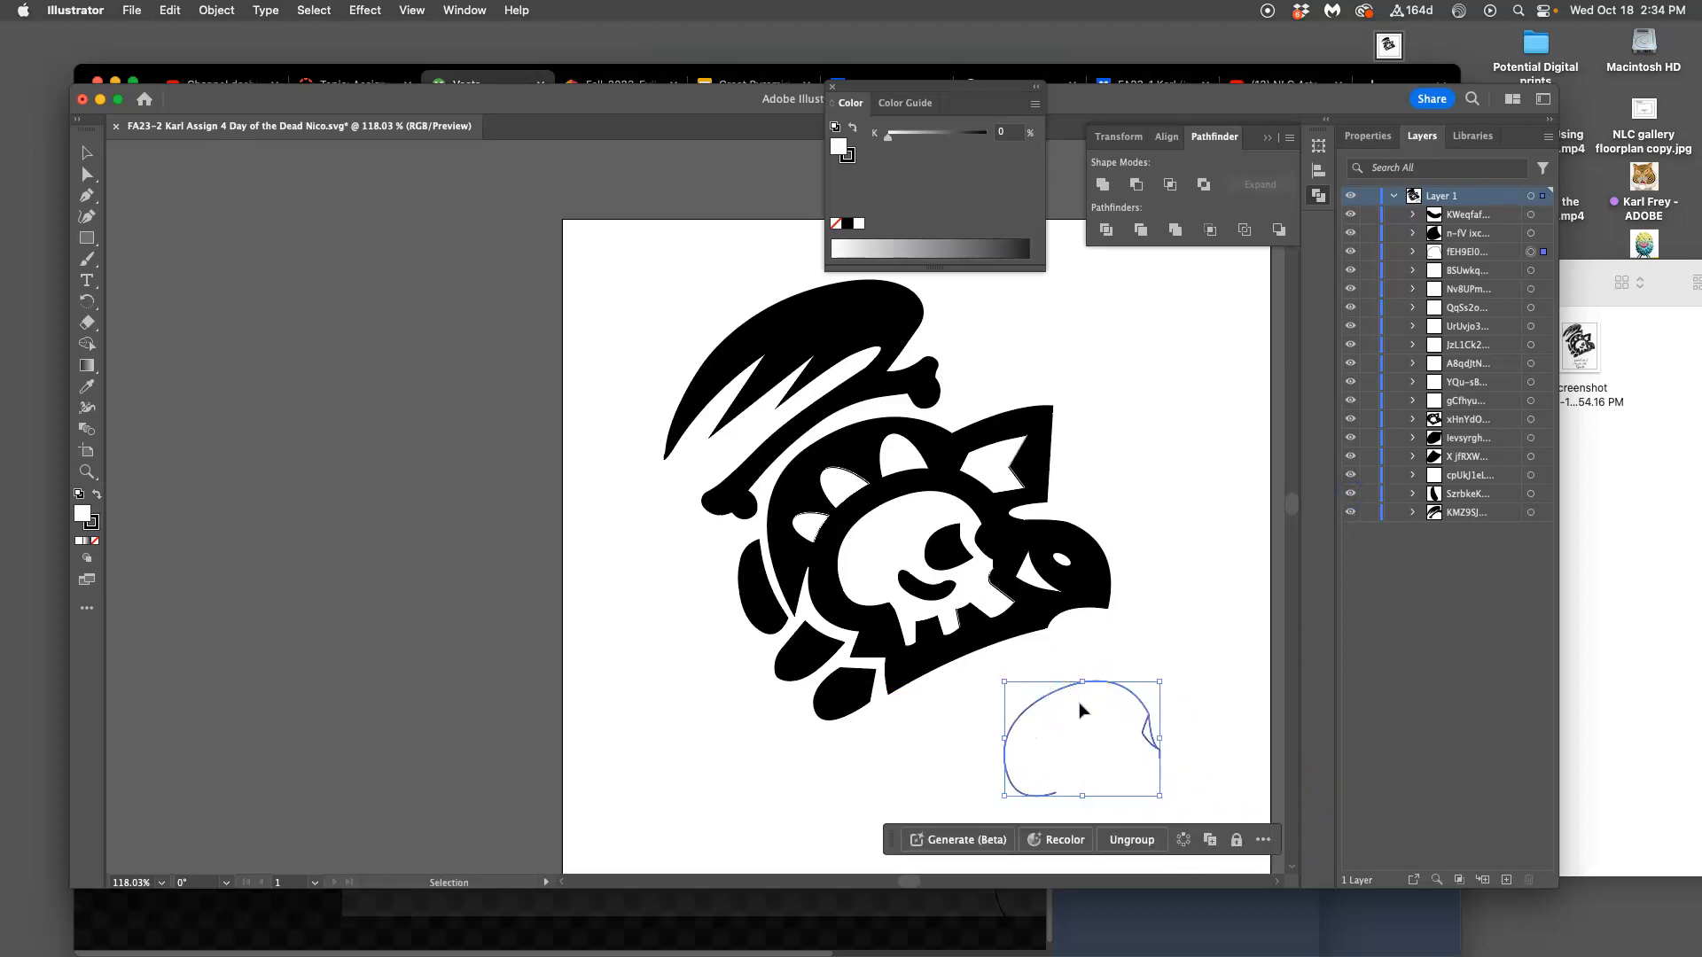
pyautogui.scroll(-1, 1132, 706)
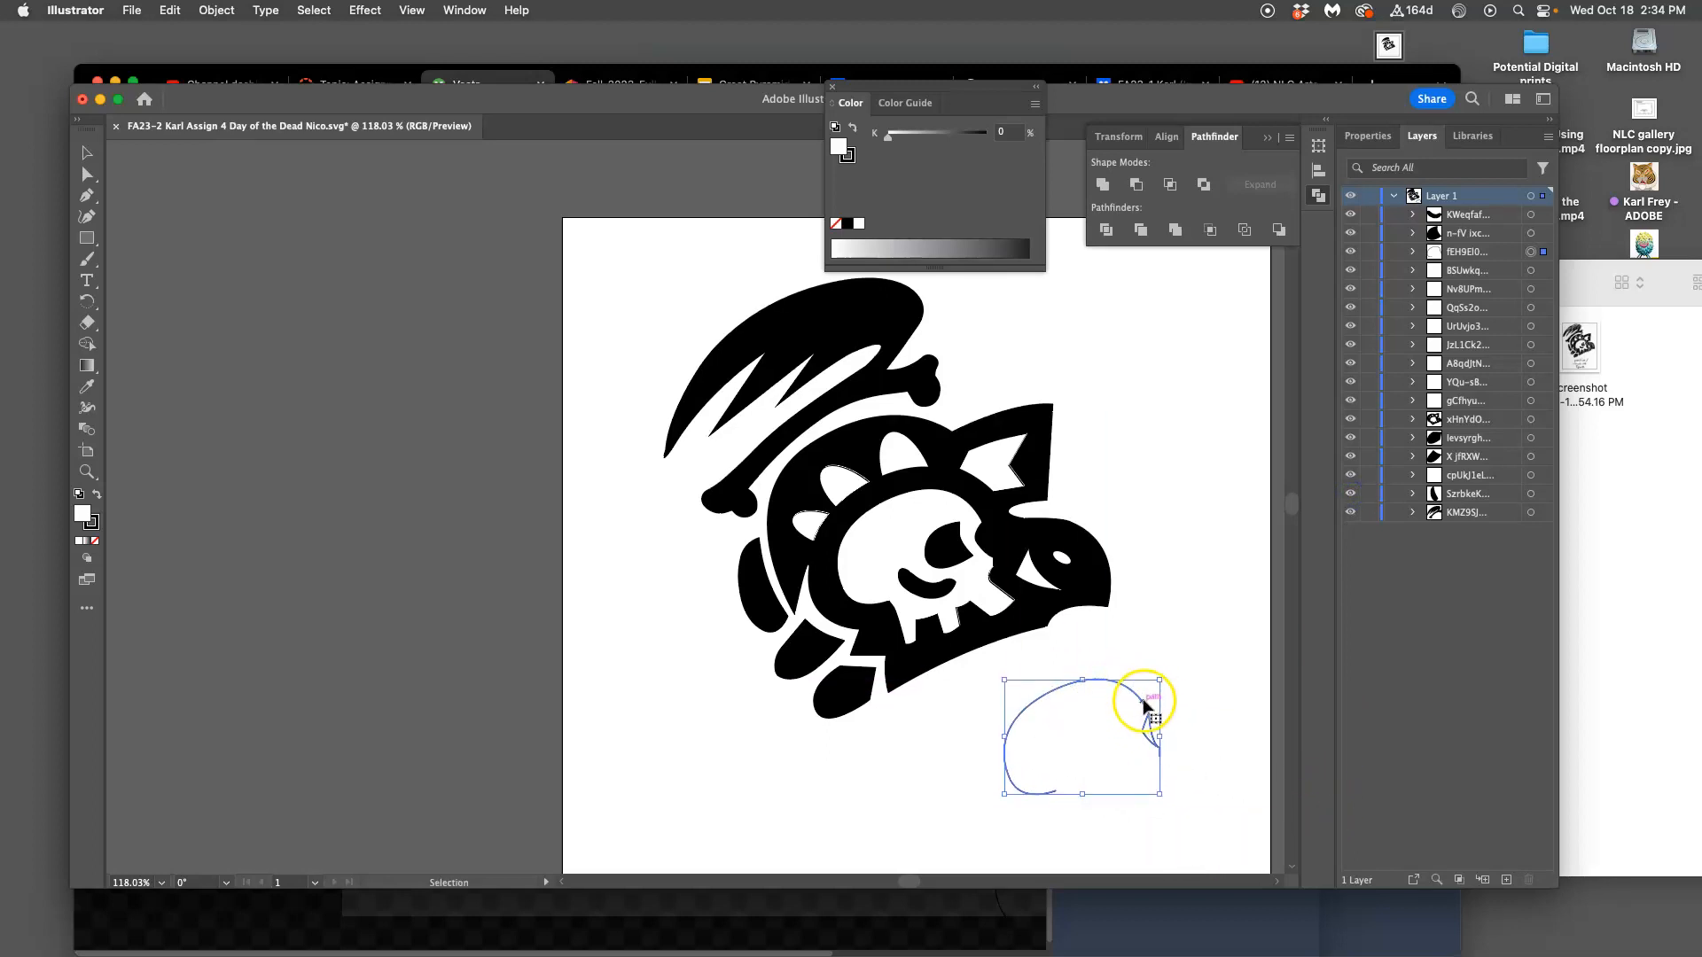
pyautogui.press('Delete')
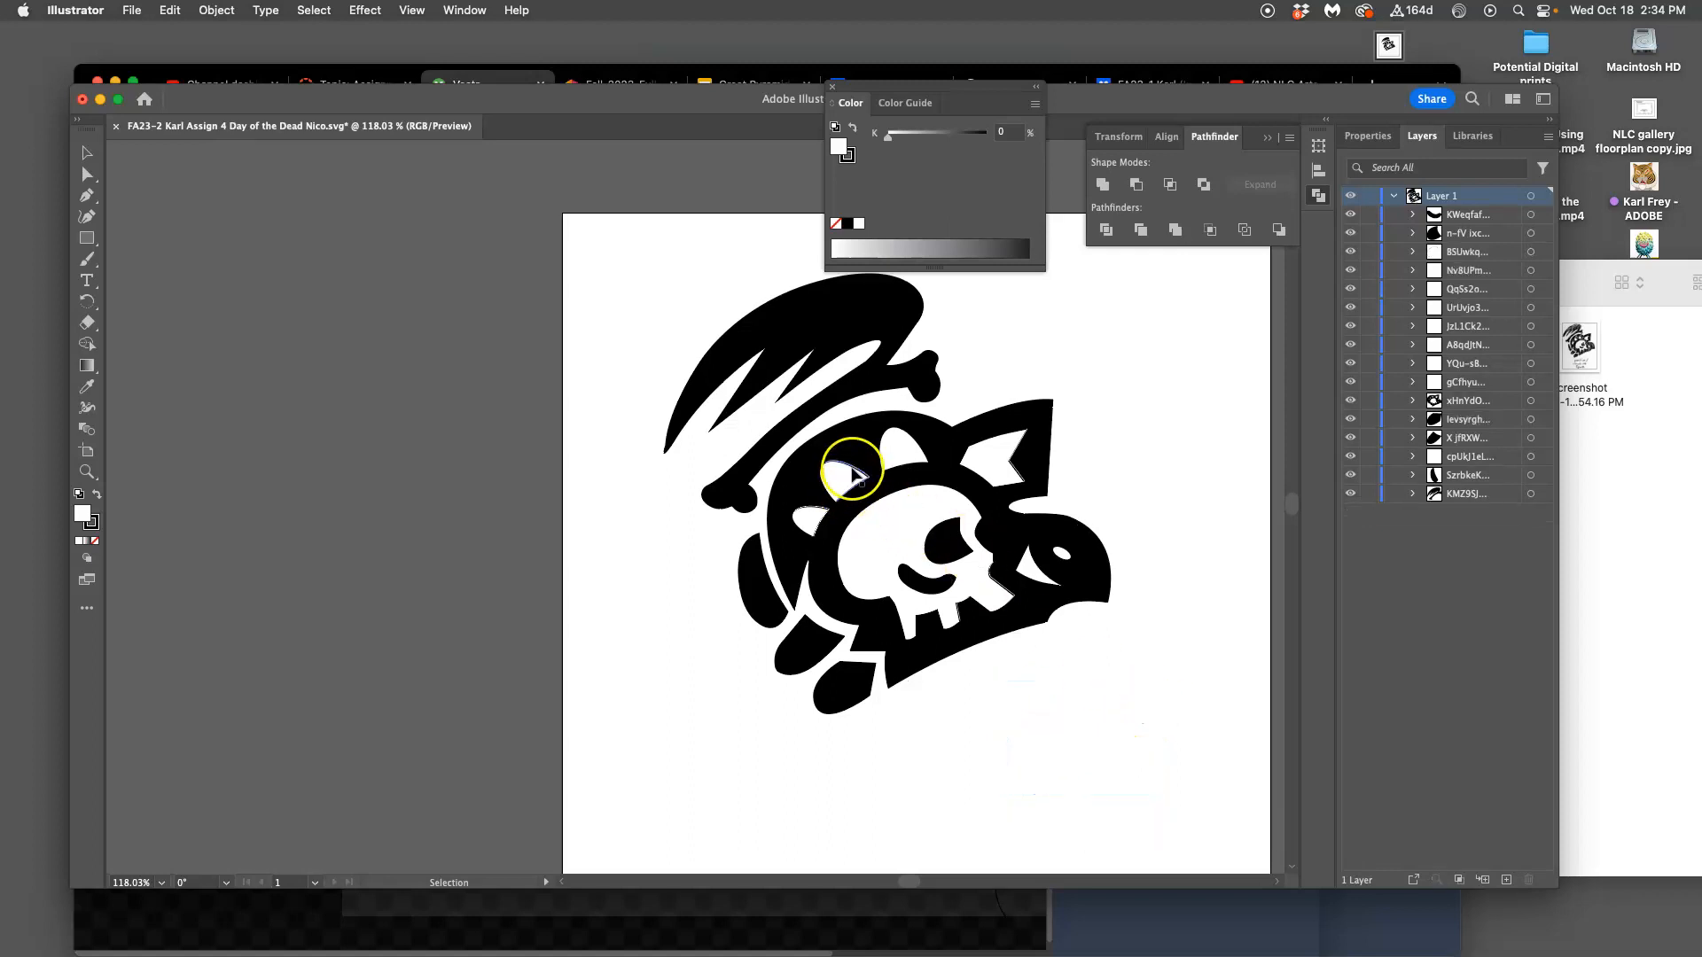
# Step: Delete the two leftover white shapes lying over the left and middle openings of the head's crest
pyautogui.click(855, 474)
pyautogui.moveTo(856, 474); pyautogui.dragTo(812, 511)
pyautogui.press('Delete')
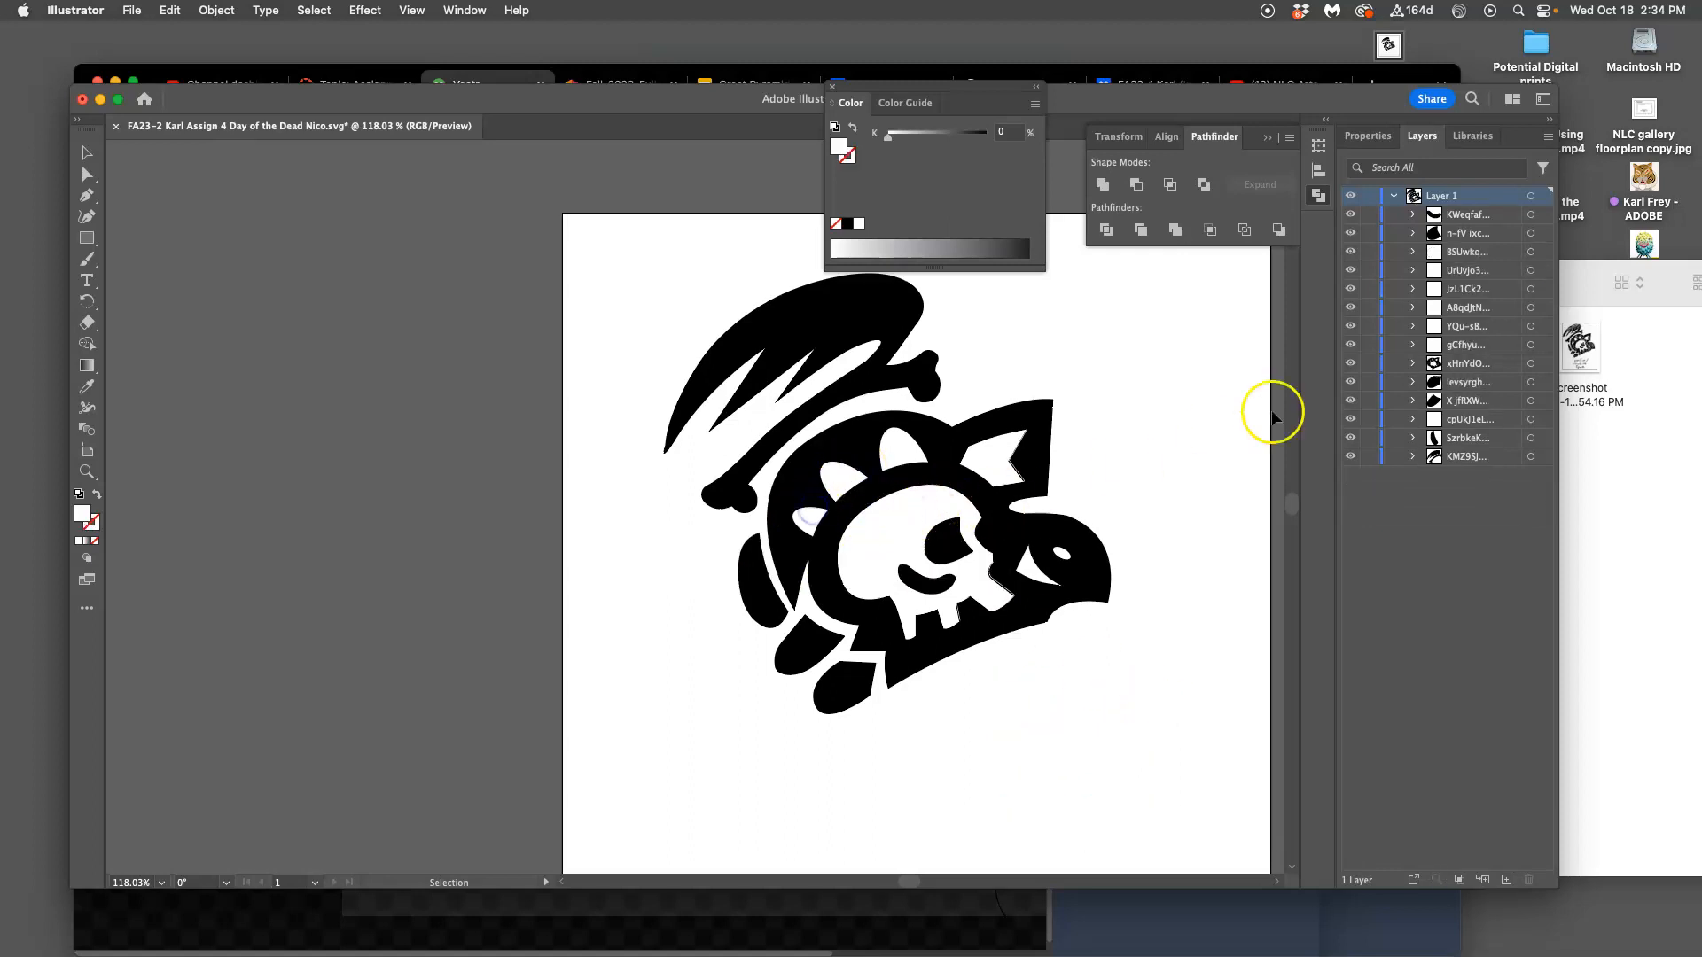
# Step: Inspect the groups in Layer 1, hiding and showing the large black head shape to identify it
pyautogui.click(1413, 234)
pyautogui.click(1413, 234)
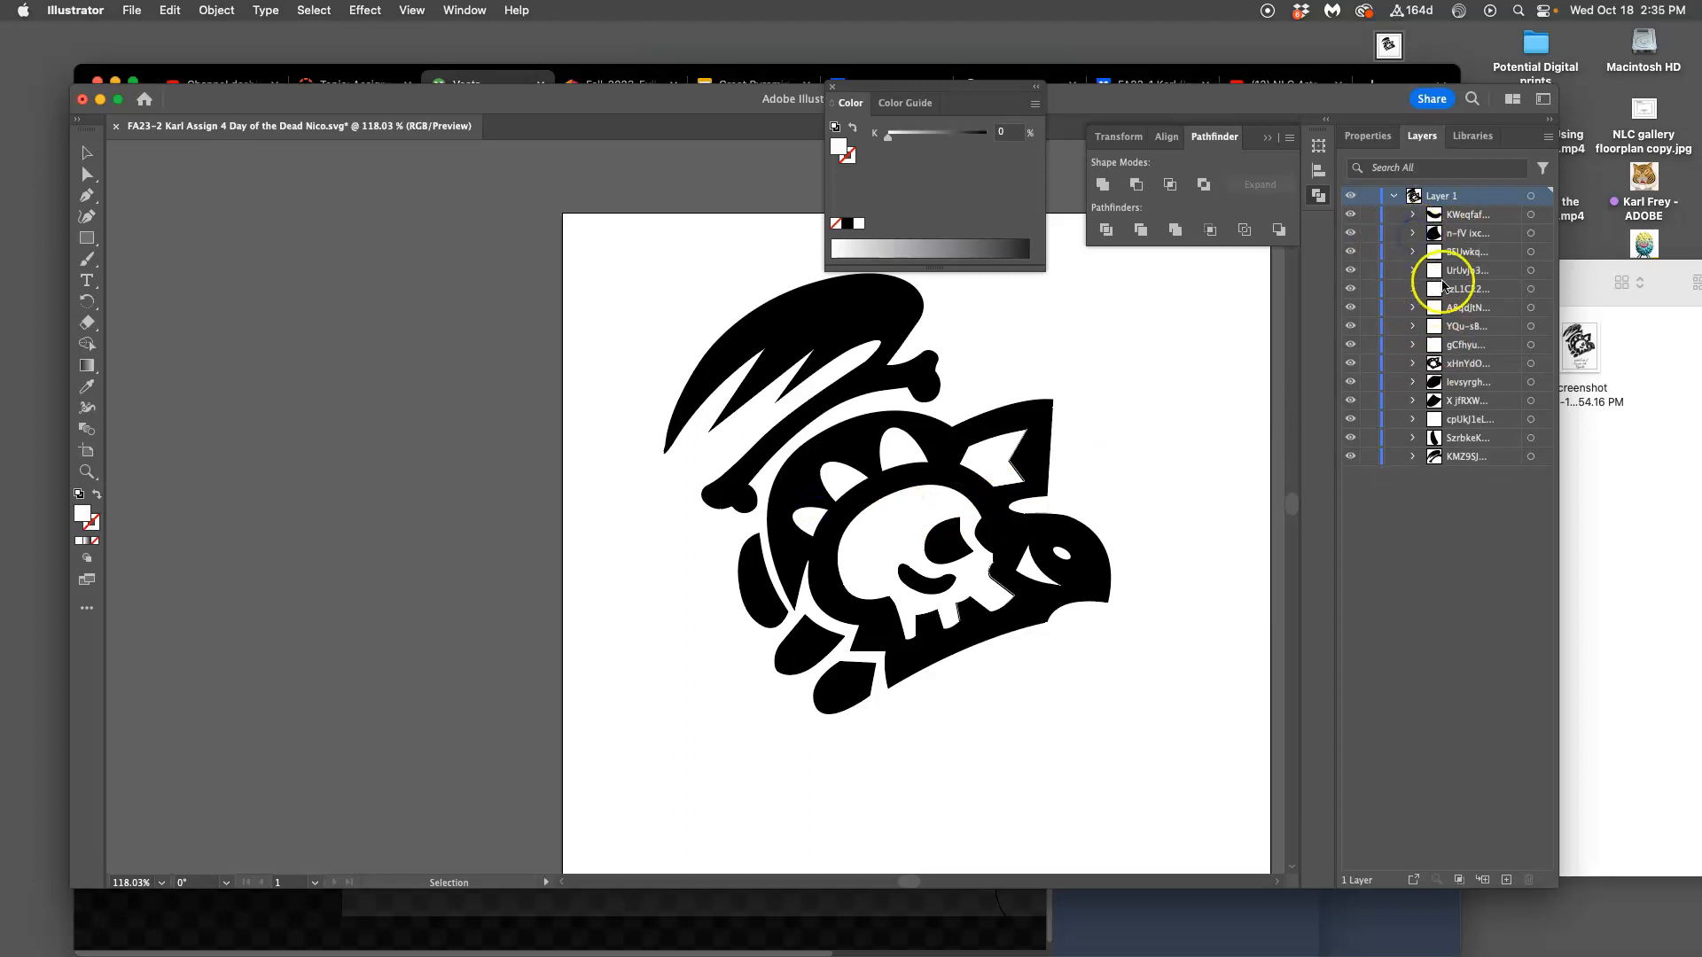
pyautogui.click(1352, 365)
pyautogui.click(1351, 366)
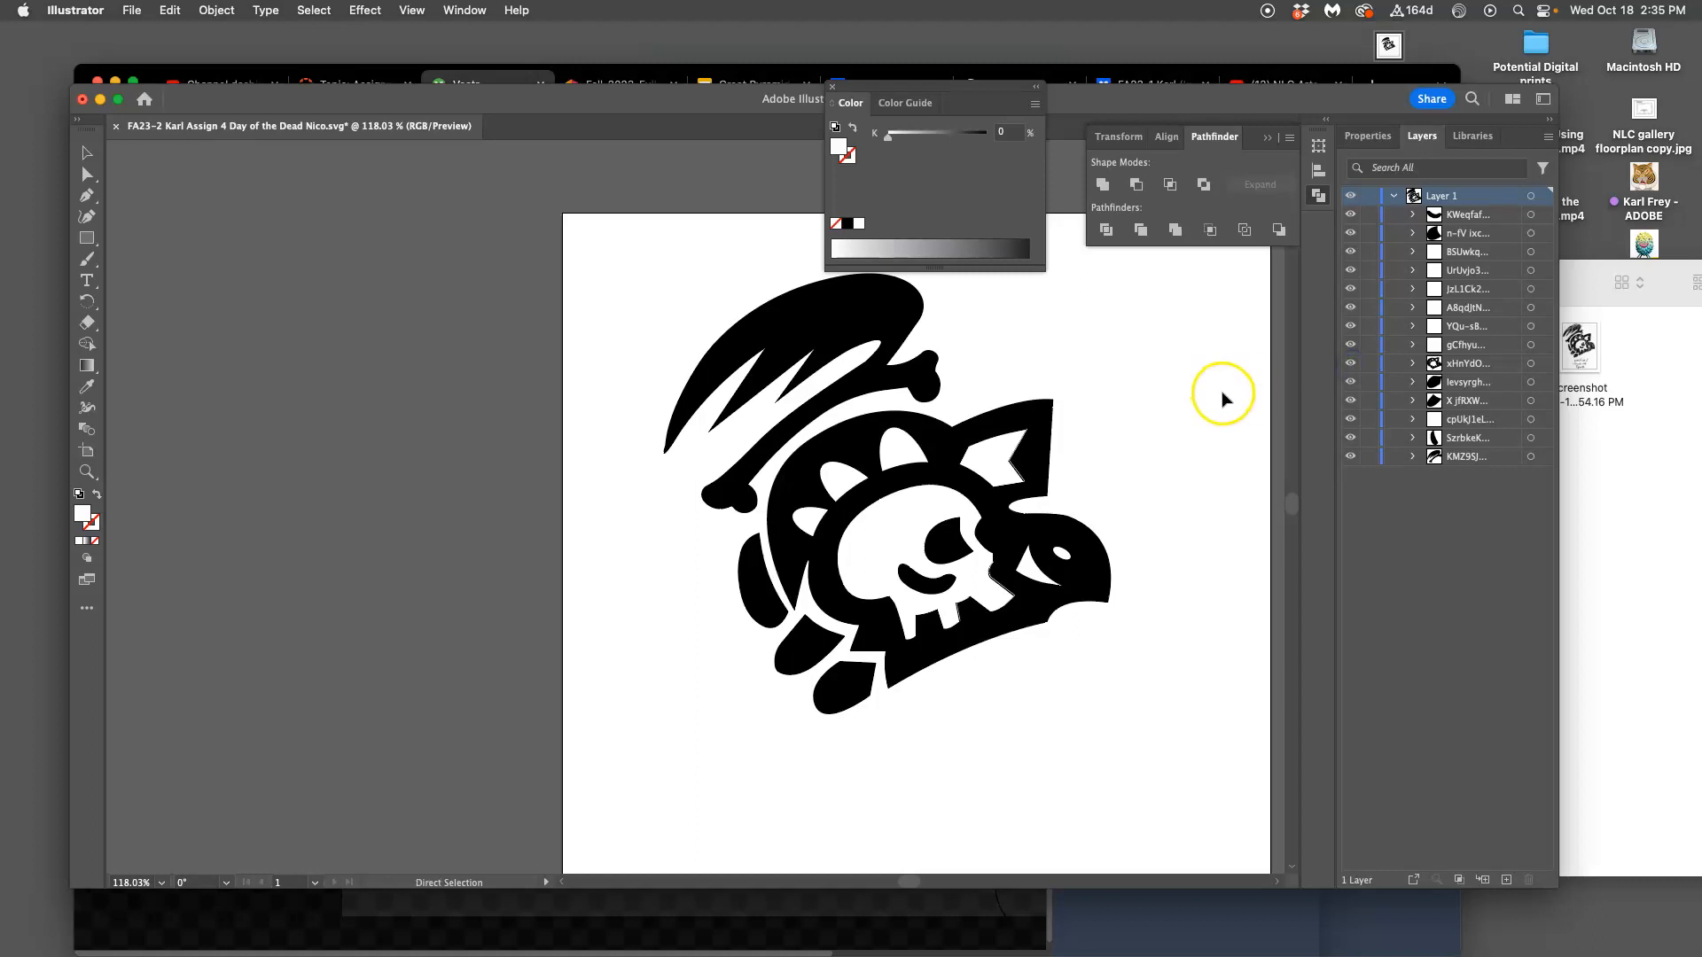
# Step: Try to delete the black shape along the skull's right jaw edge and undo the deletion
pyautogui.scroll(10, 1221, 399)
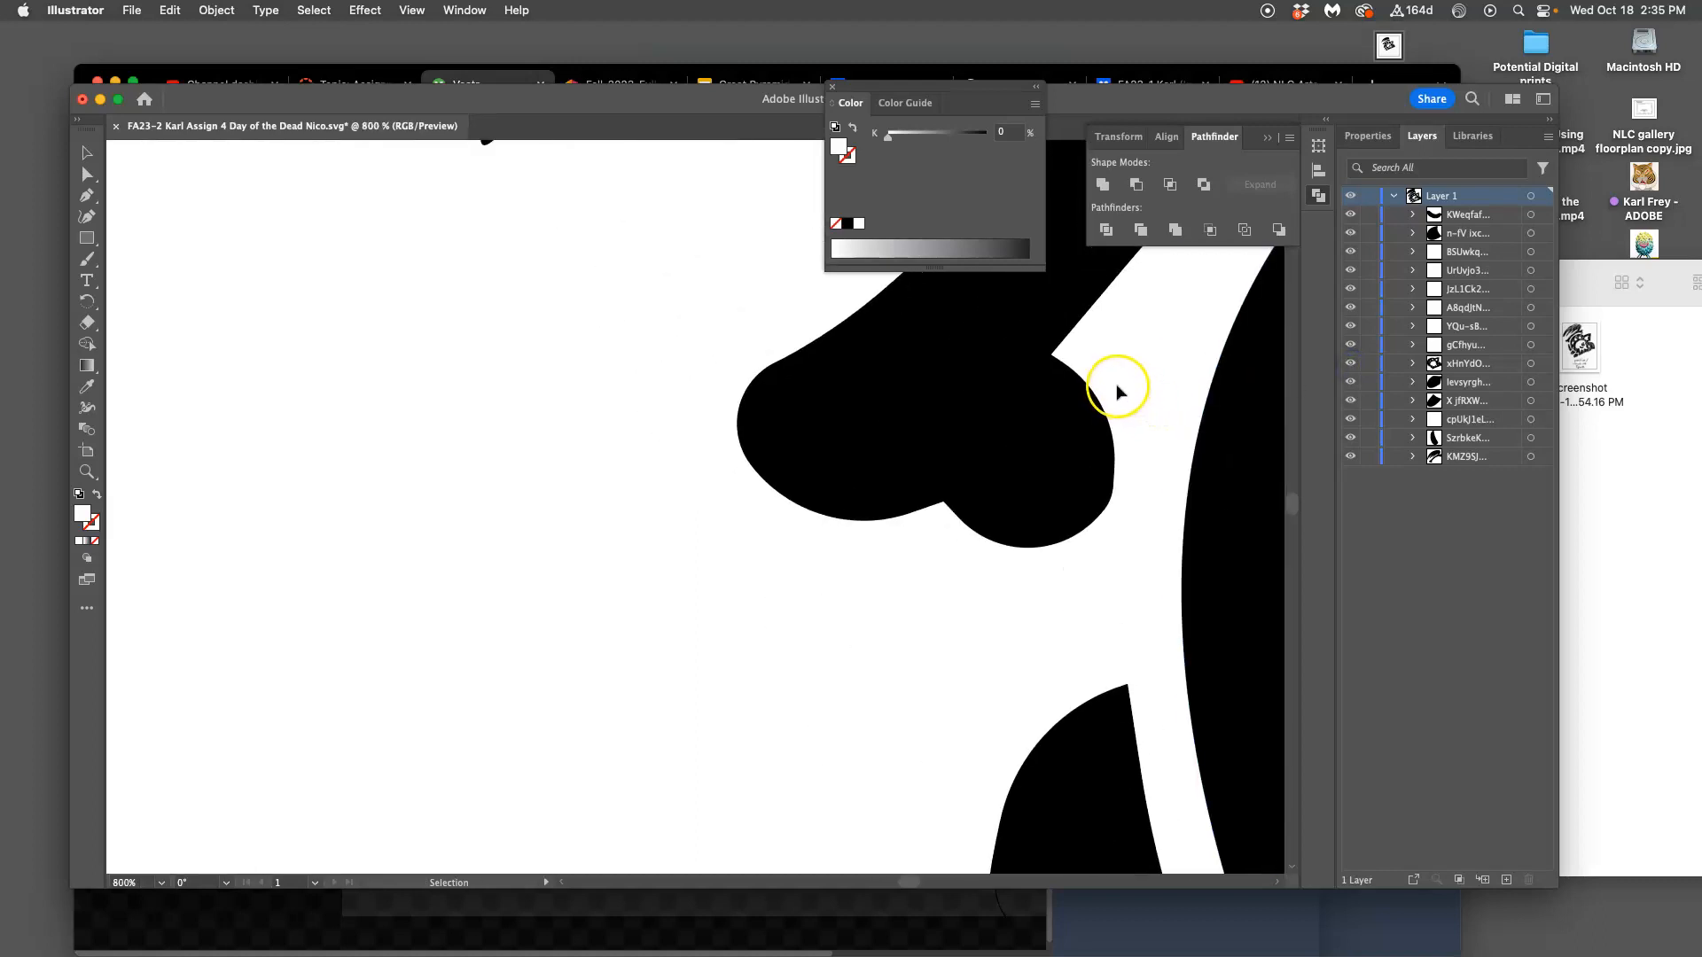
pyautogui.hscroll(15, 1117, 390)
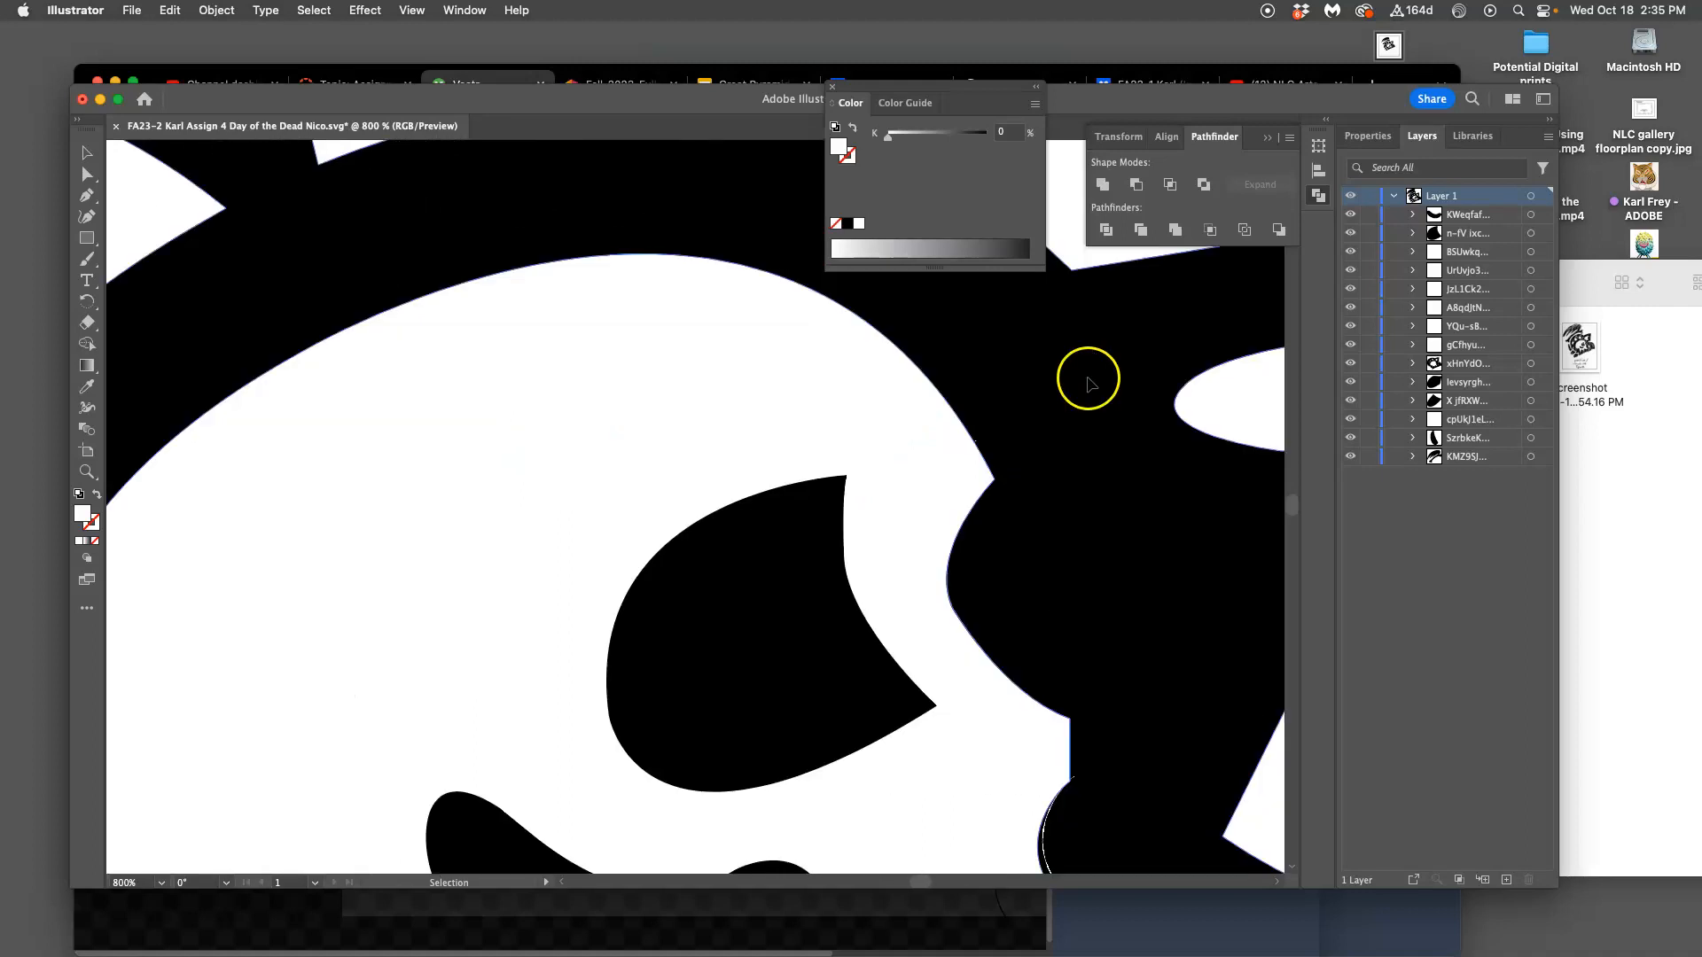
pyautogui.scroll(-5, 1089, 381)
pyautogui.click(1042, 454)
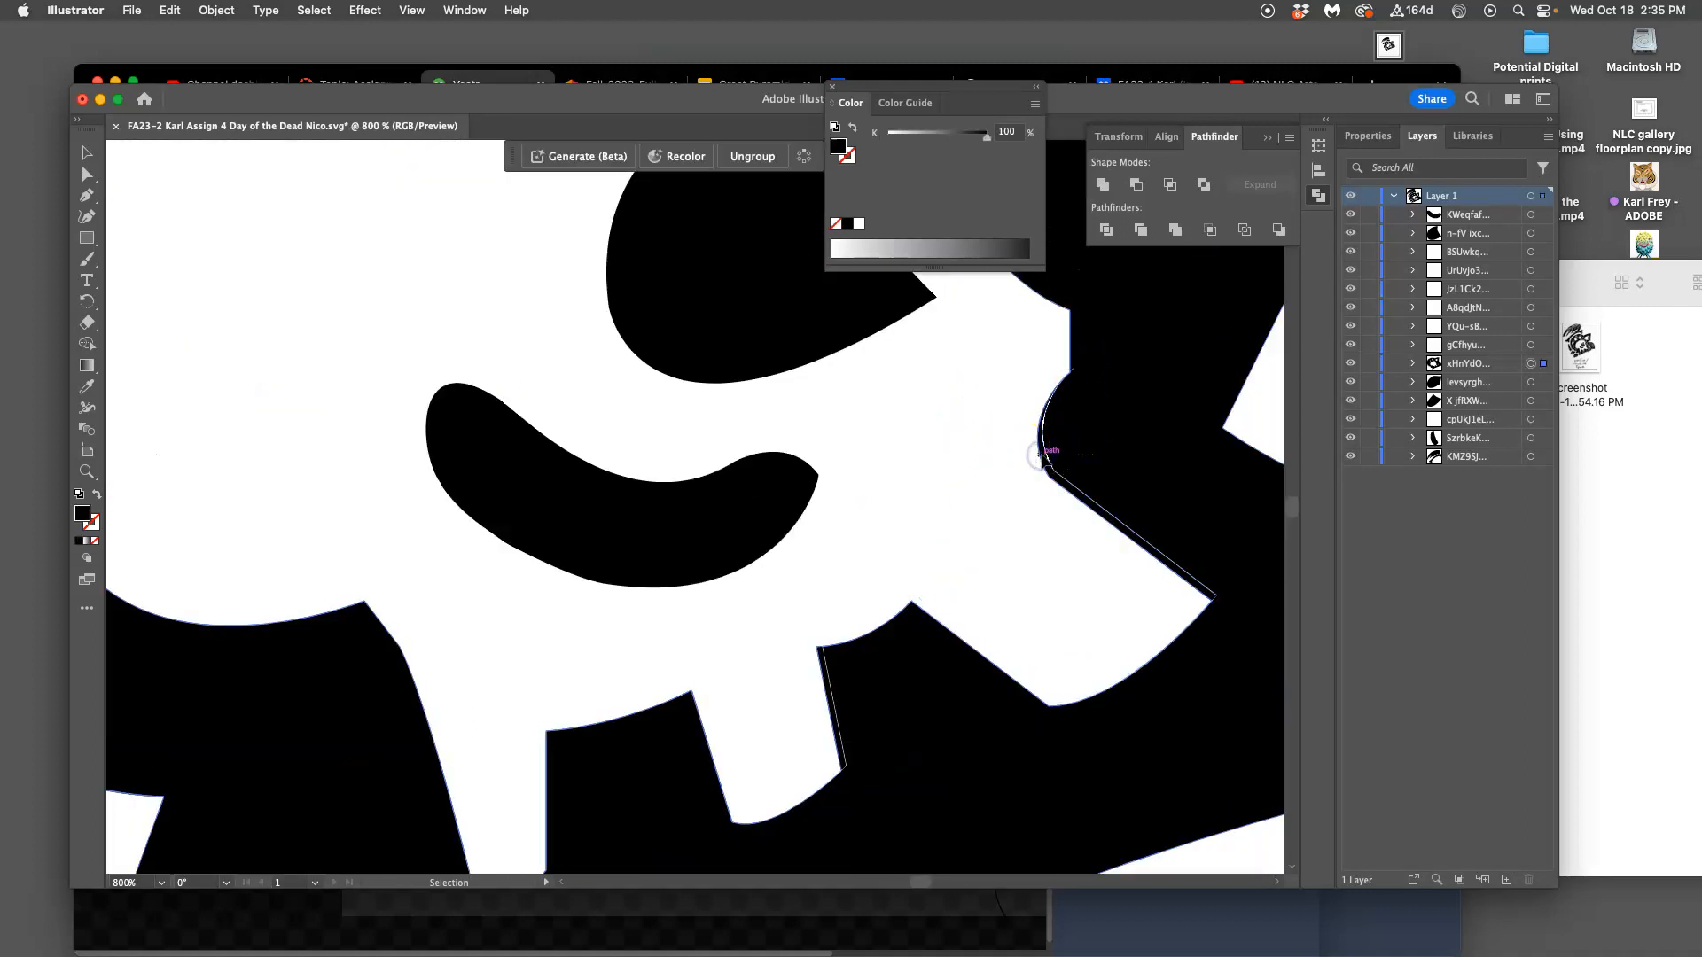
pyautogui.press('Delete')
pyautogui.press('super+z')
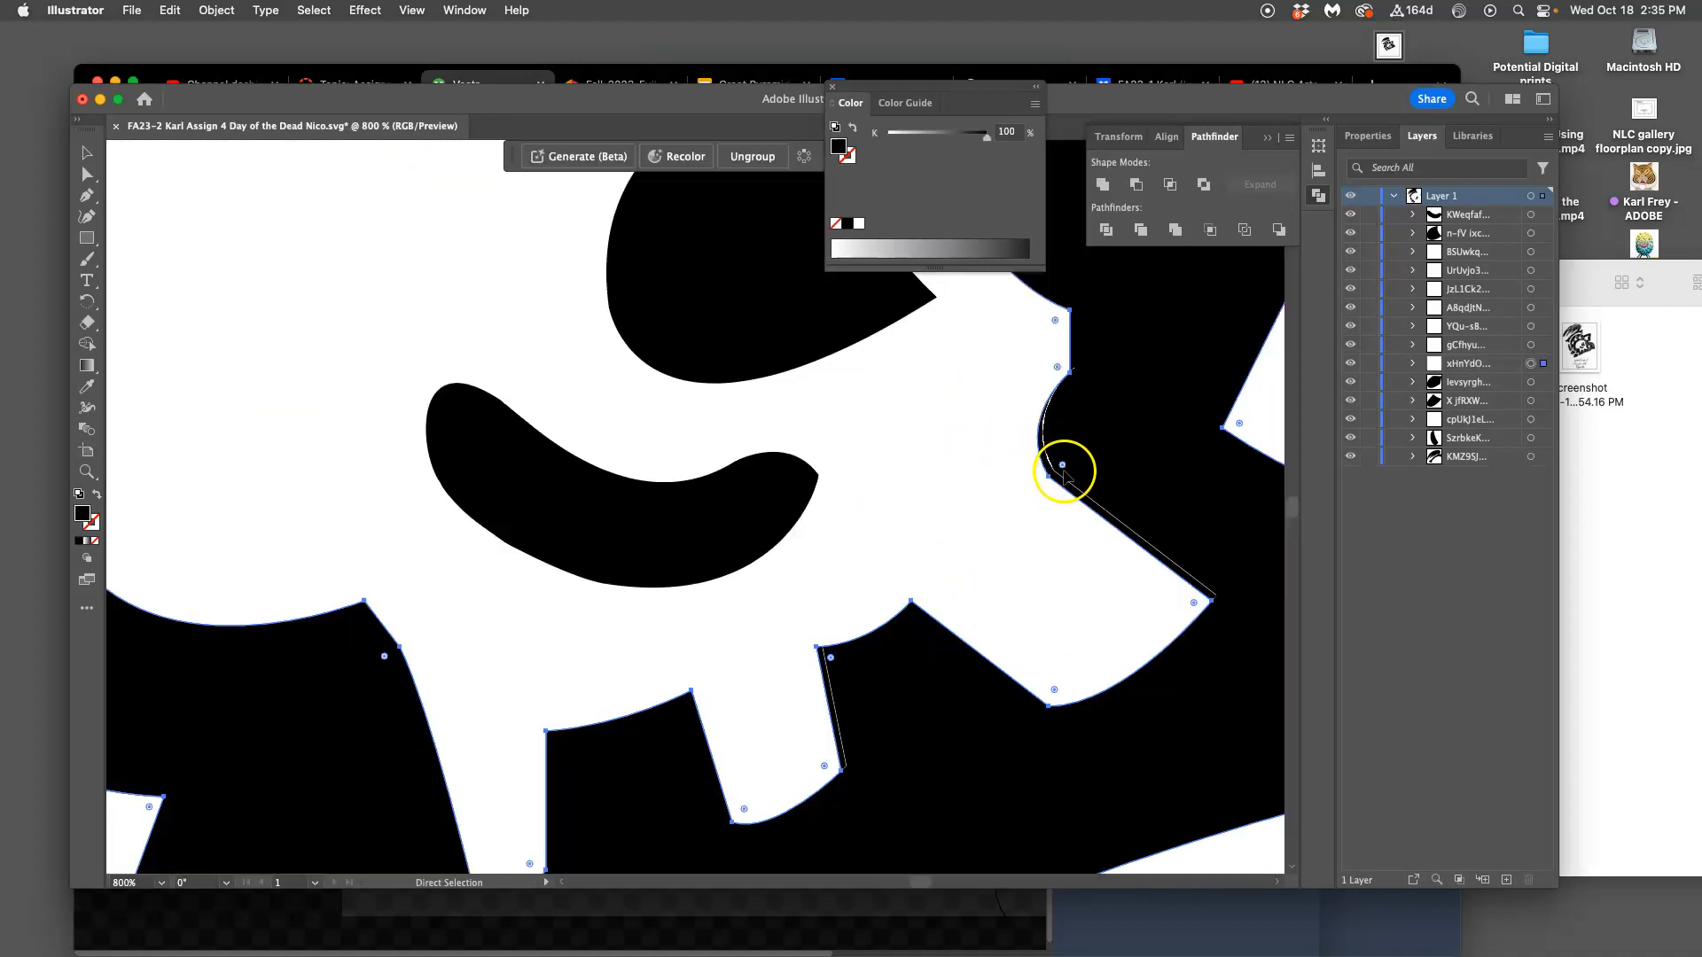
# Step: Expand the large black head shape's group and briefly hide it to see what lies beneath
pyautogui.scroll(3, 1148, 434)
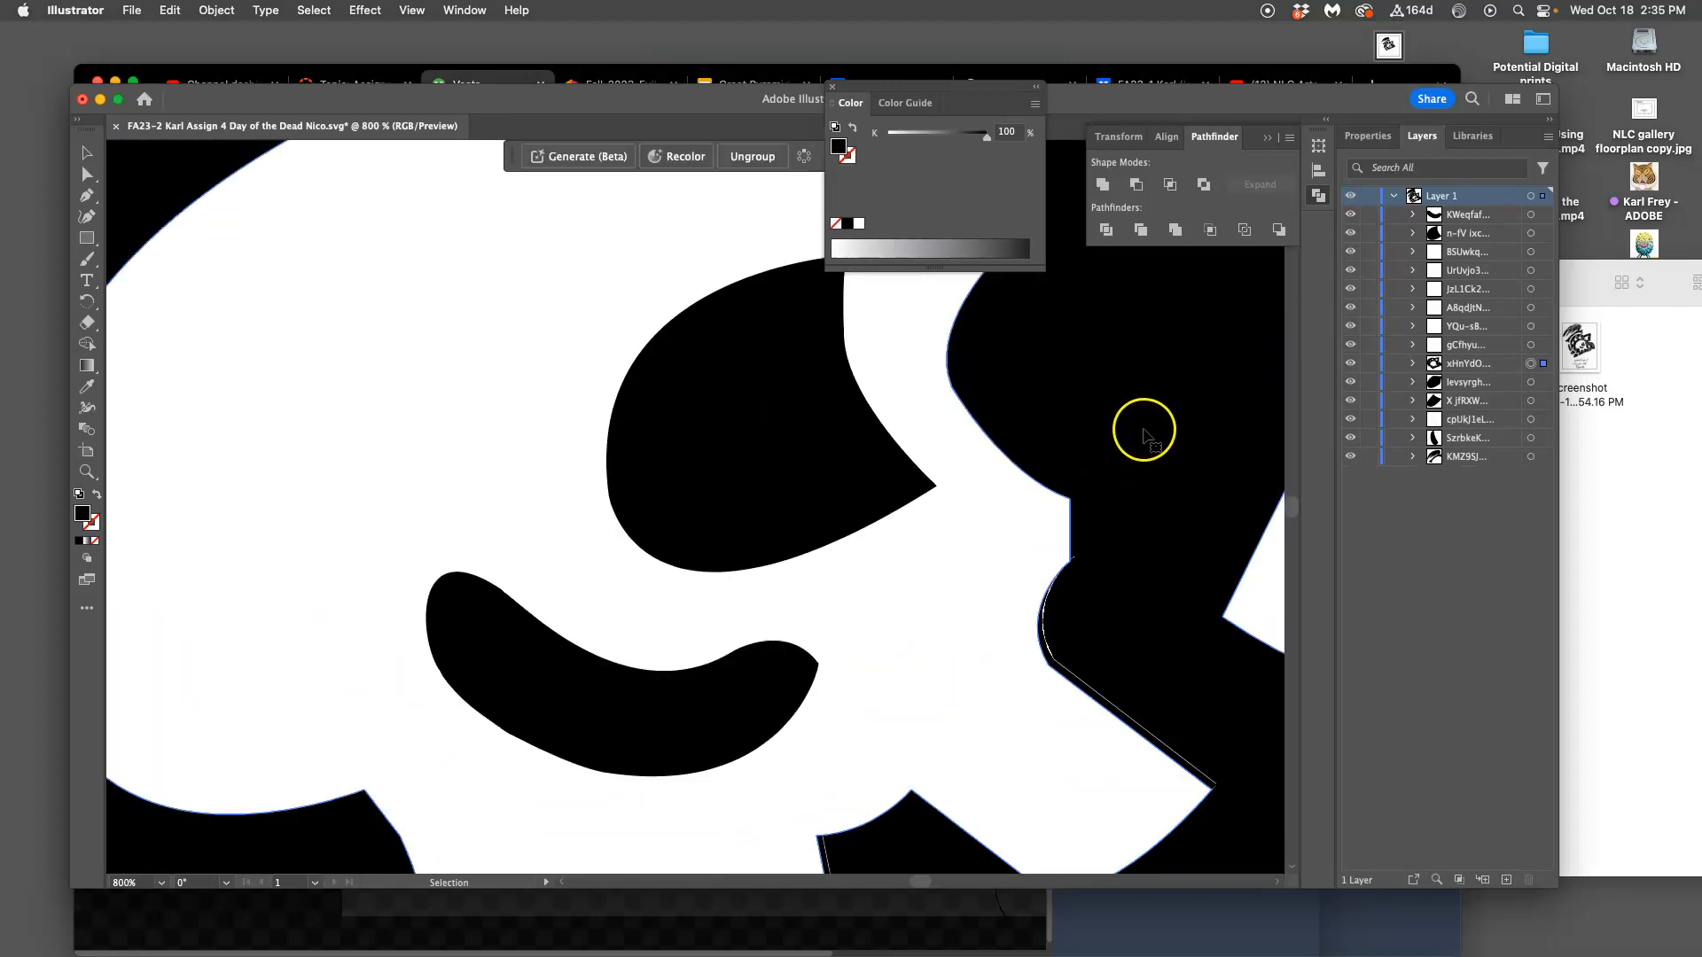
pyautogui.click(1352, 364)
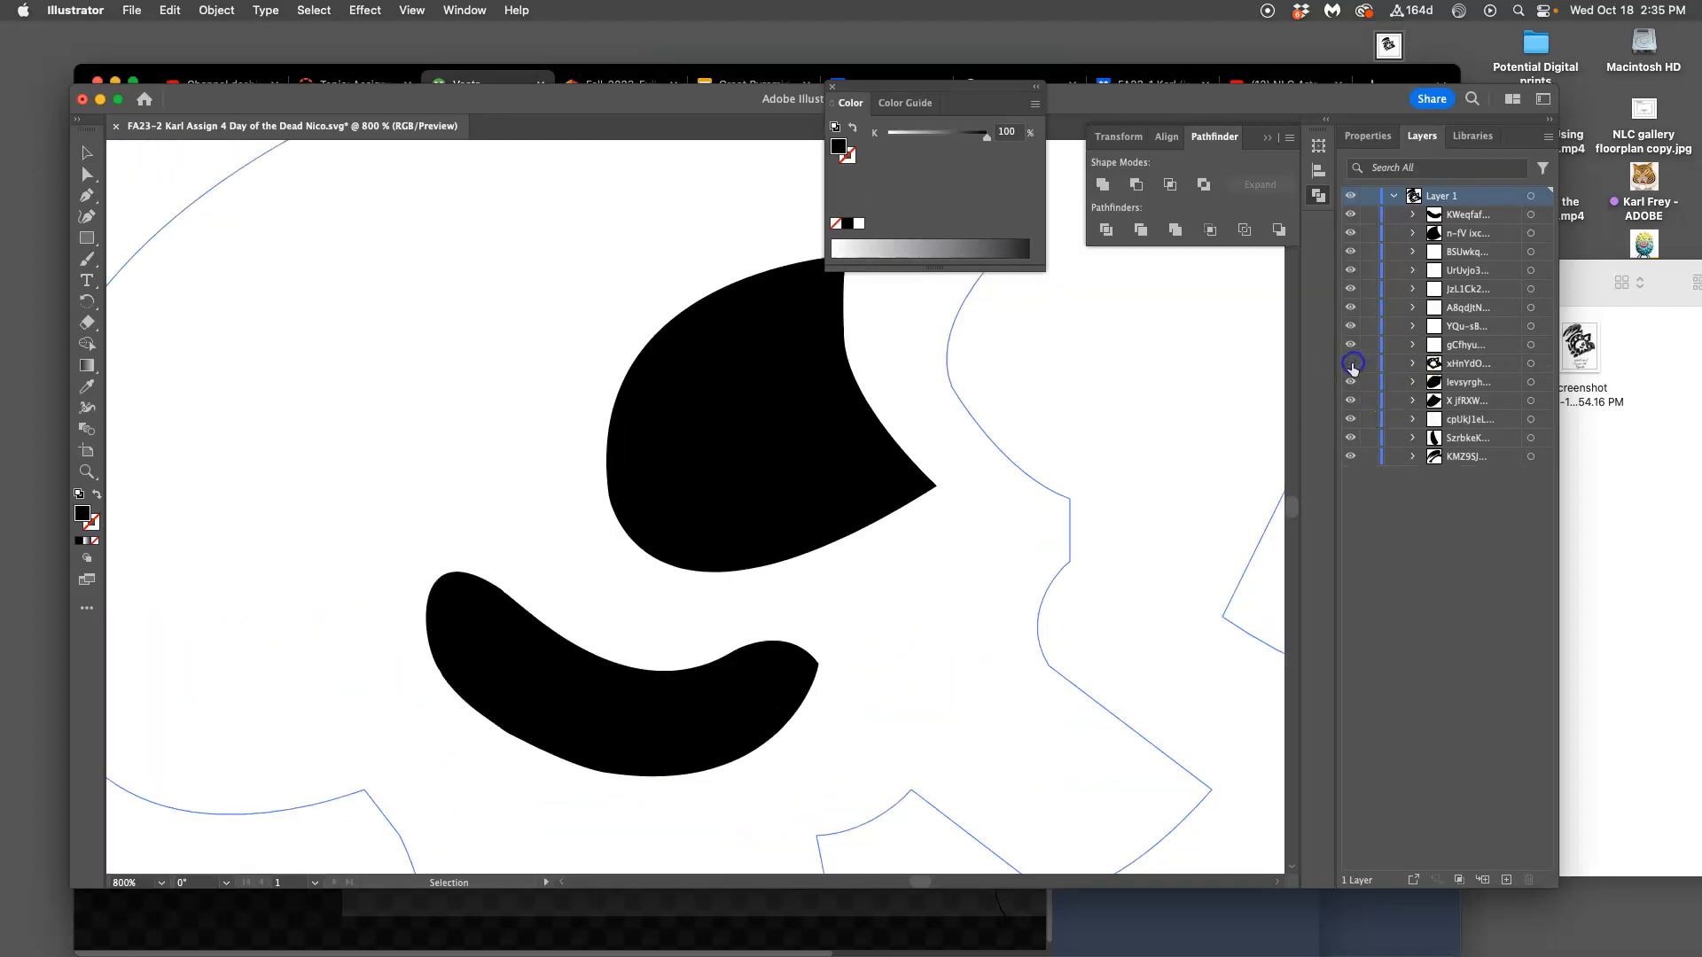
pyautogui.click(1413, 364)
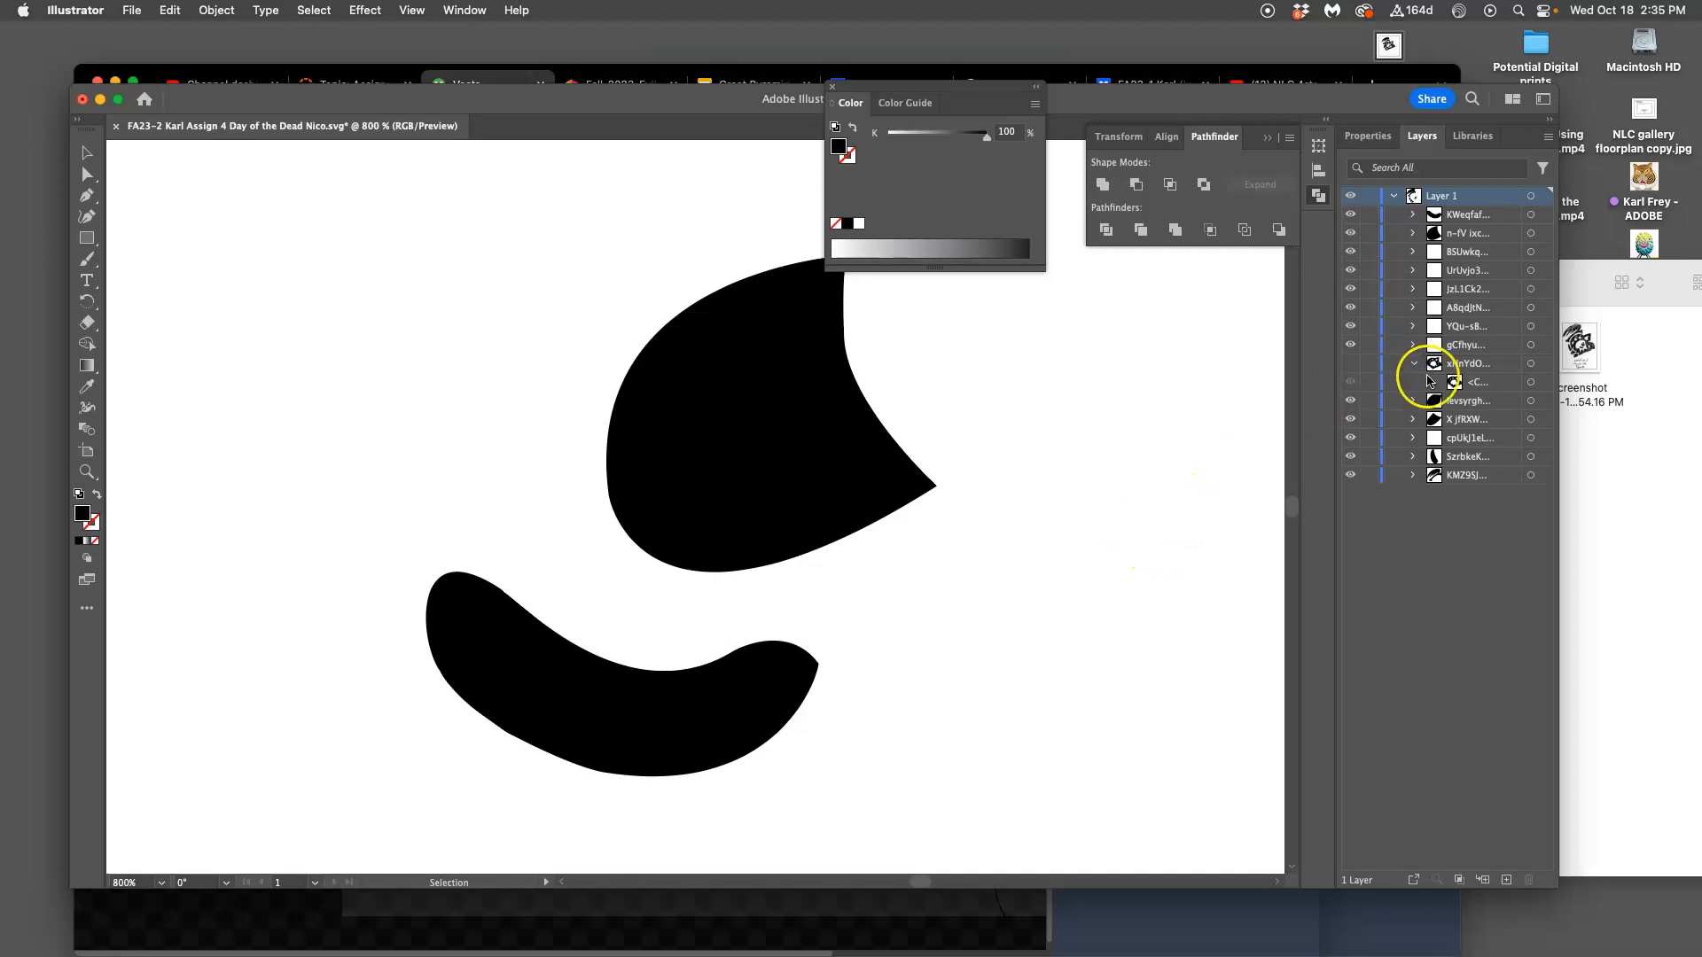
pyautogui.click(1350, 363)
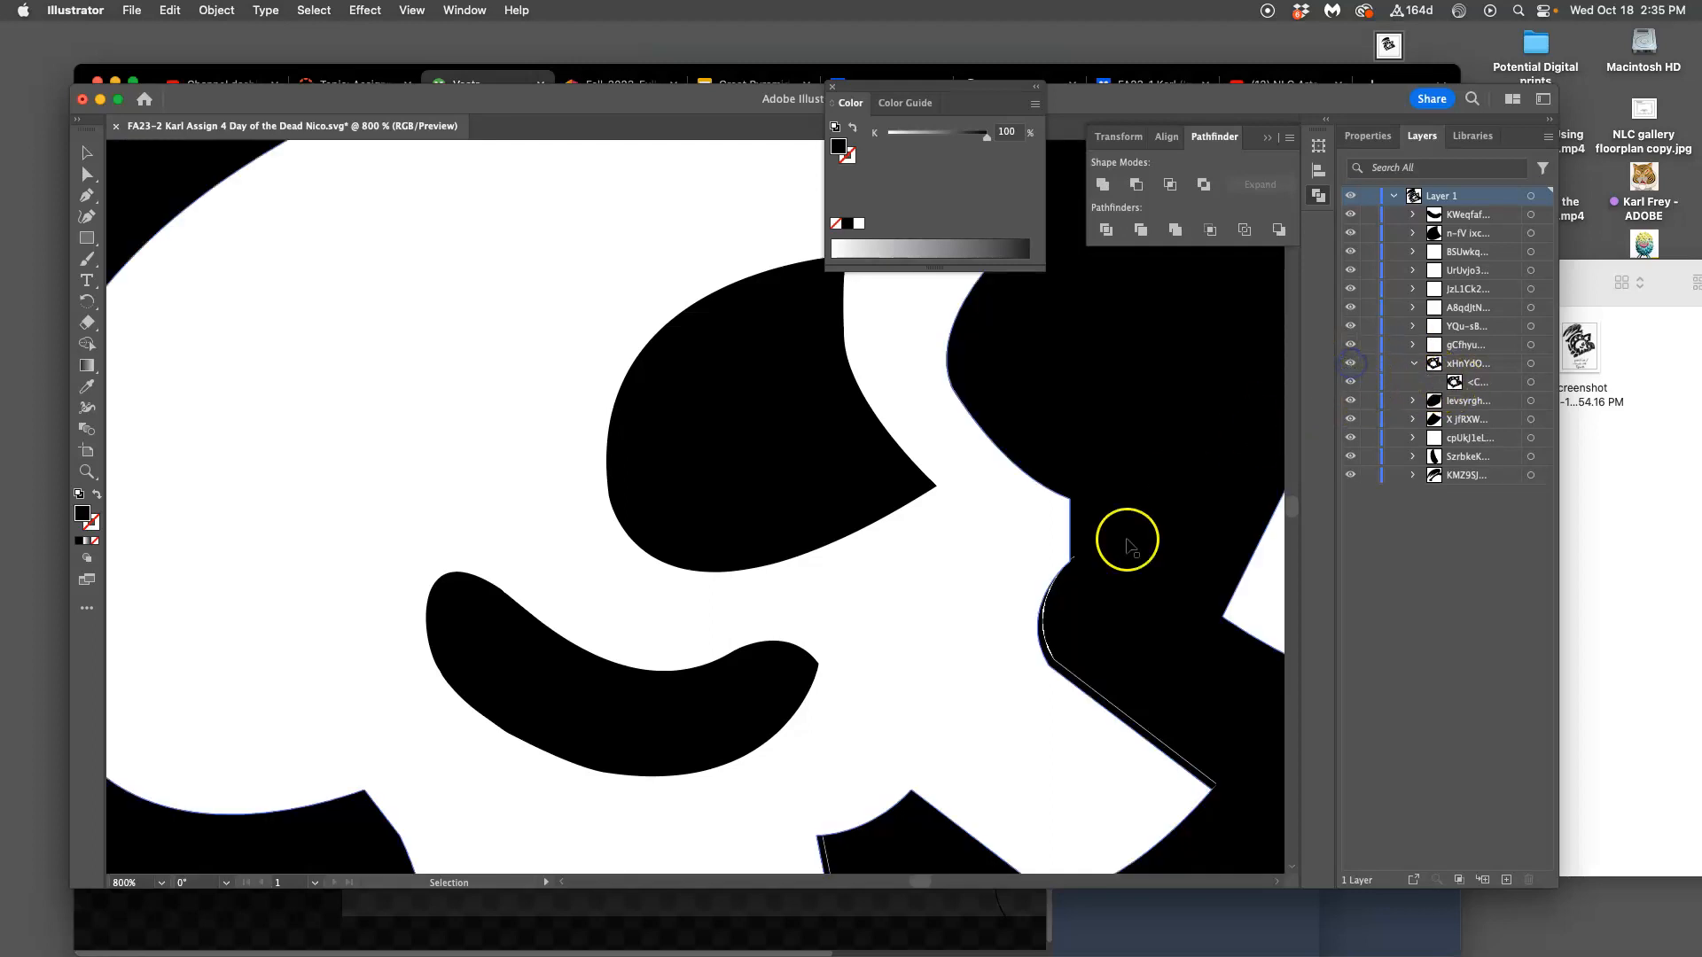
# Step: Try deleting the anchor point at the skull's right jaw corner and the black head shape, undoing each deletion
pyautogui.click(1054, 676)
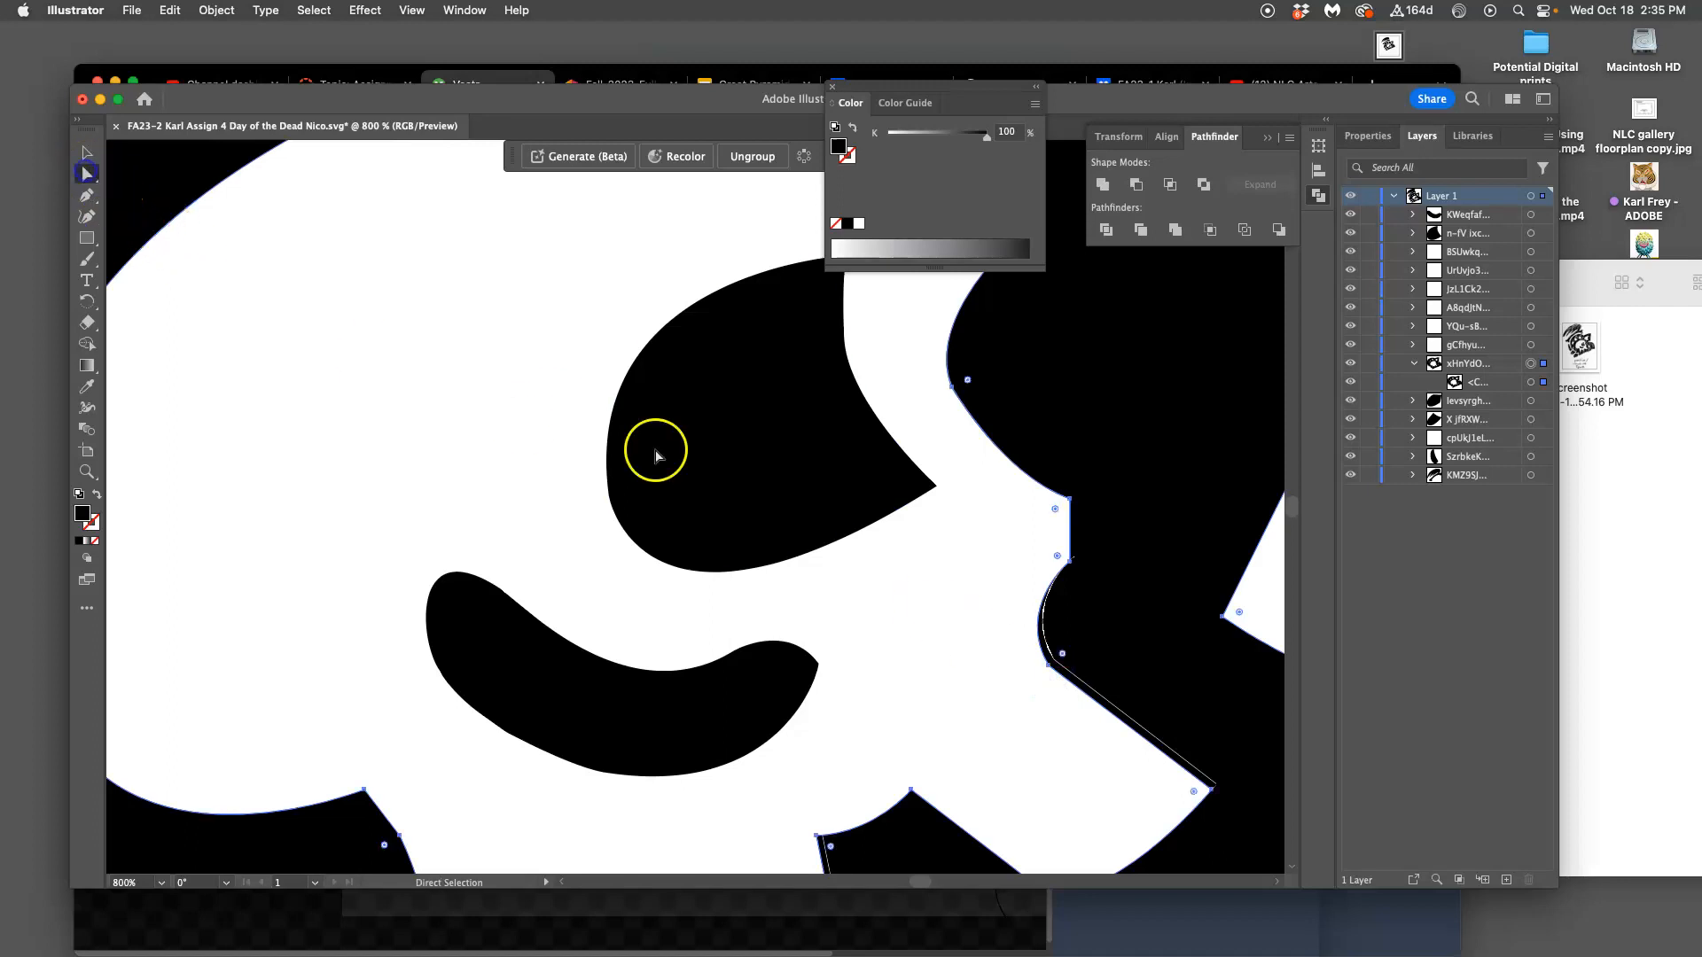
pyautogui.click(981, 600)
pyautogui.click(1055, 658)
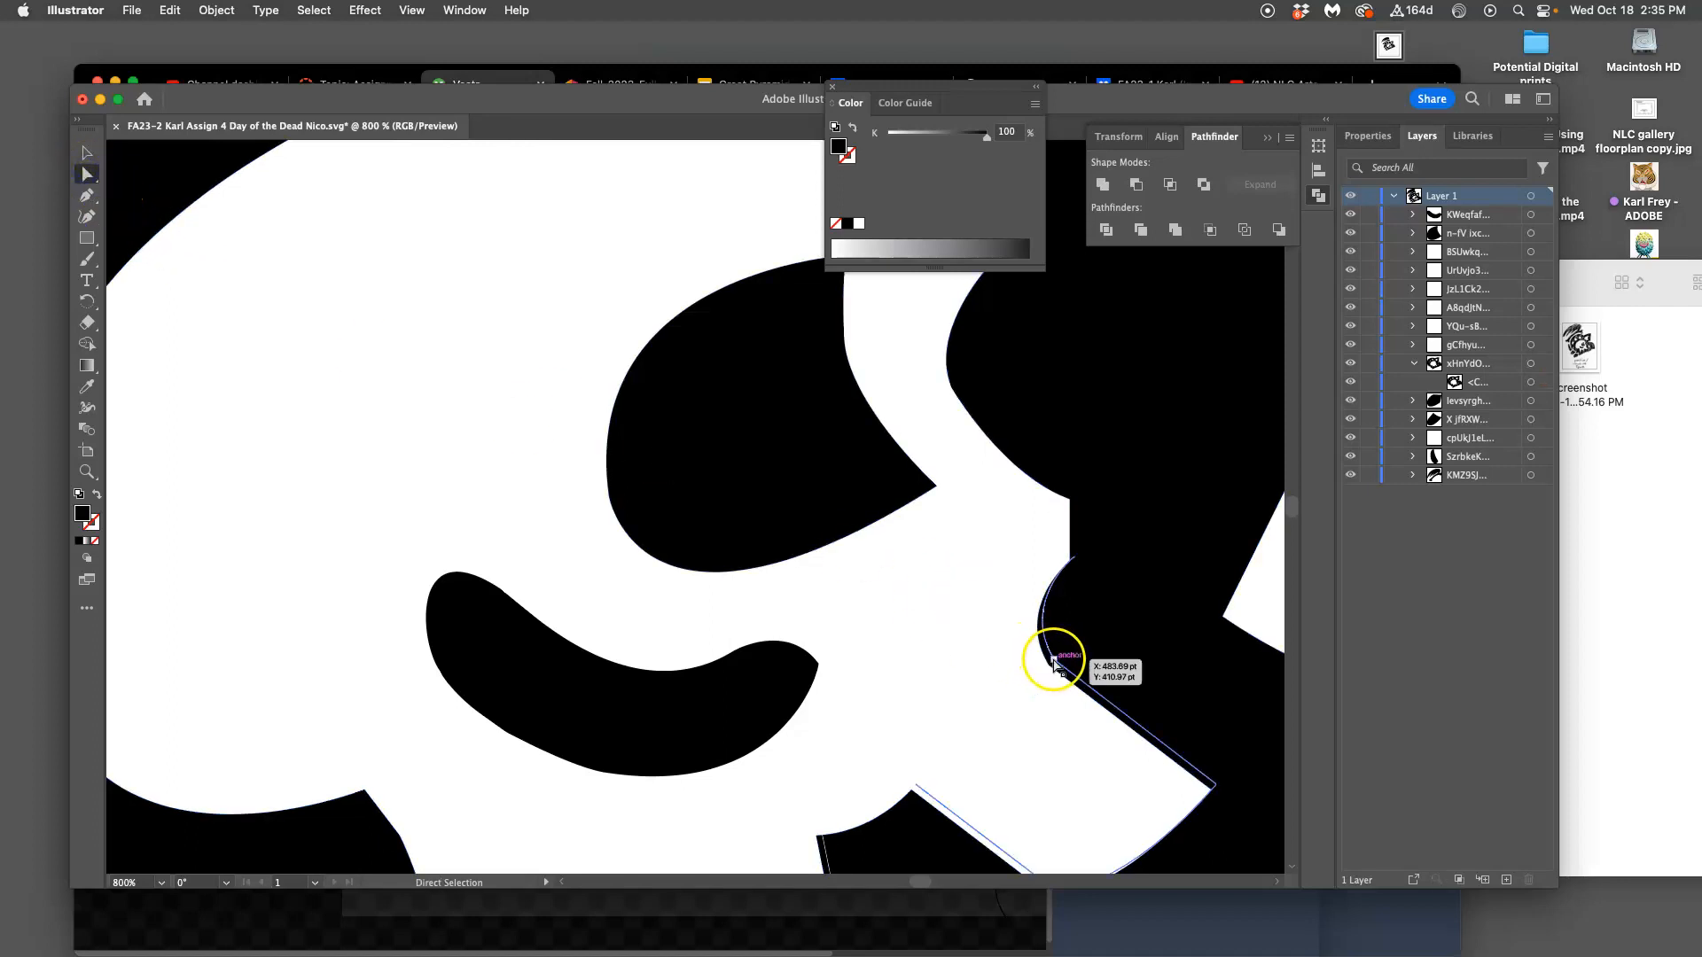
pyautogui.press('Delete')
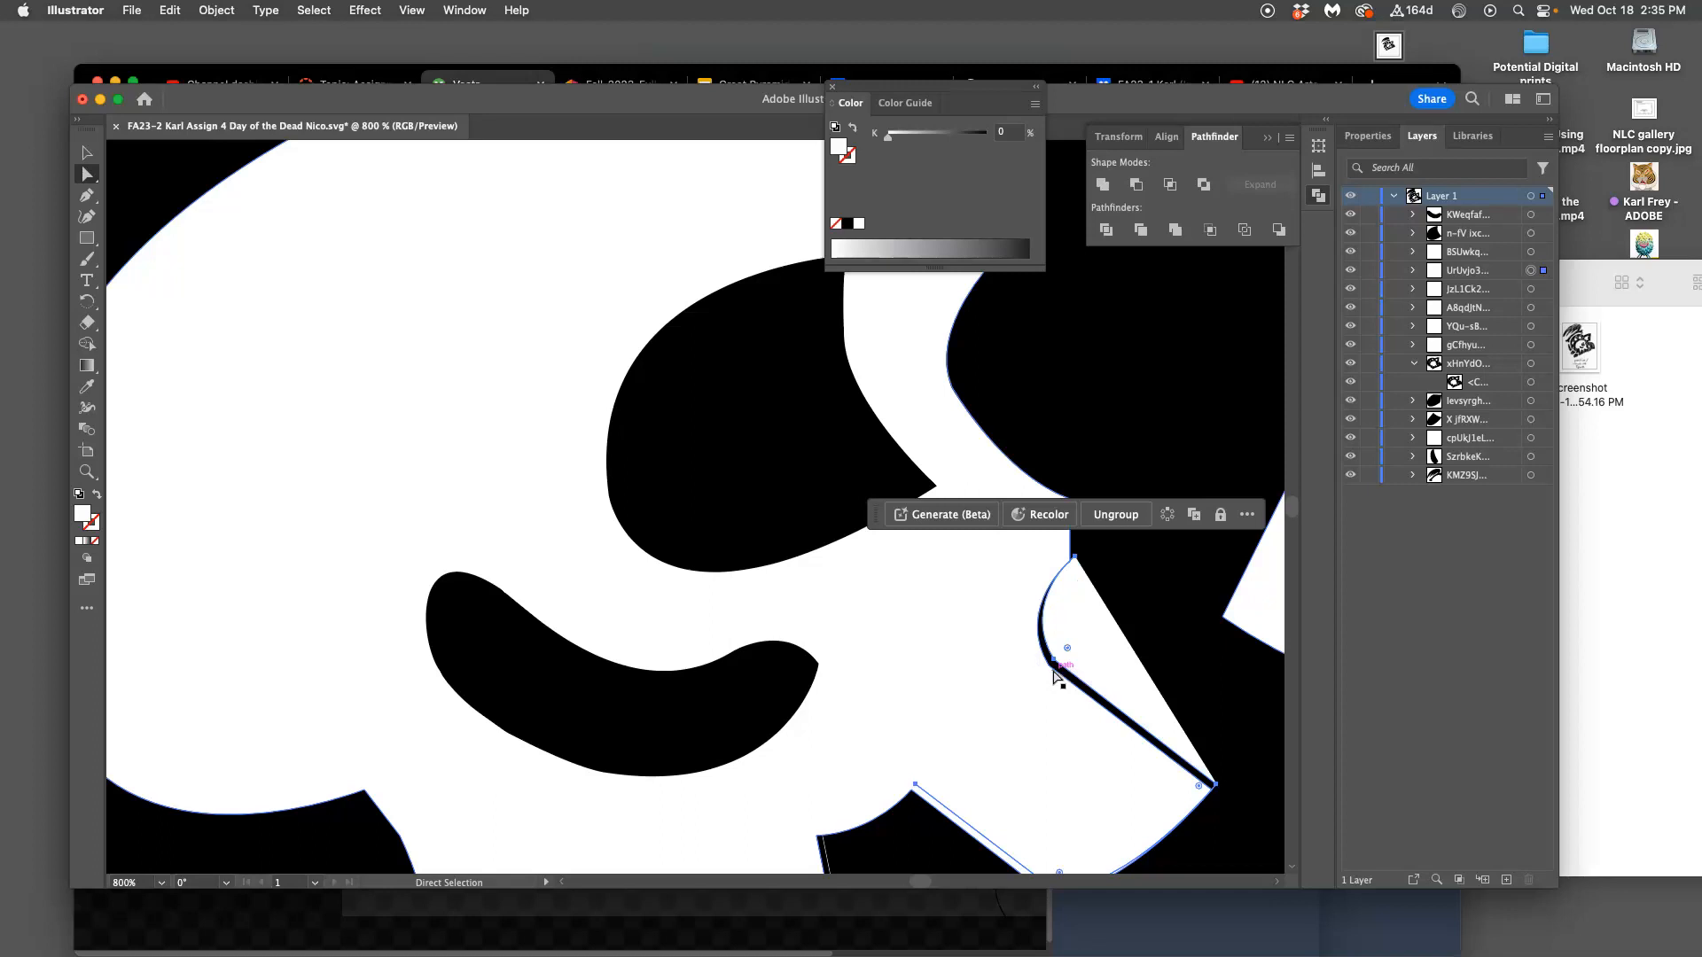
pyautogui.press('super+z')
pyautogui.click(1053, 668)
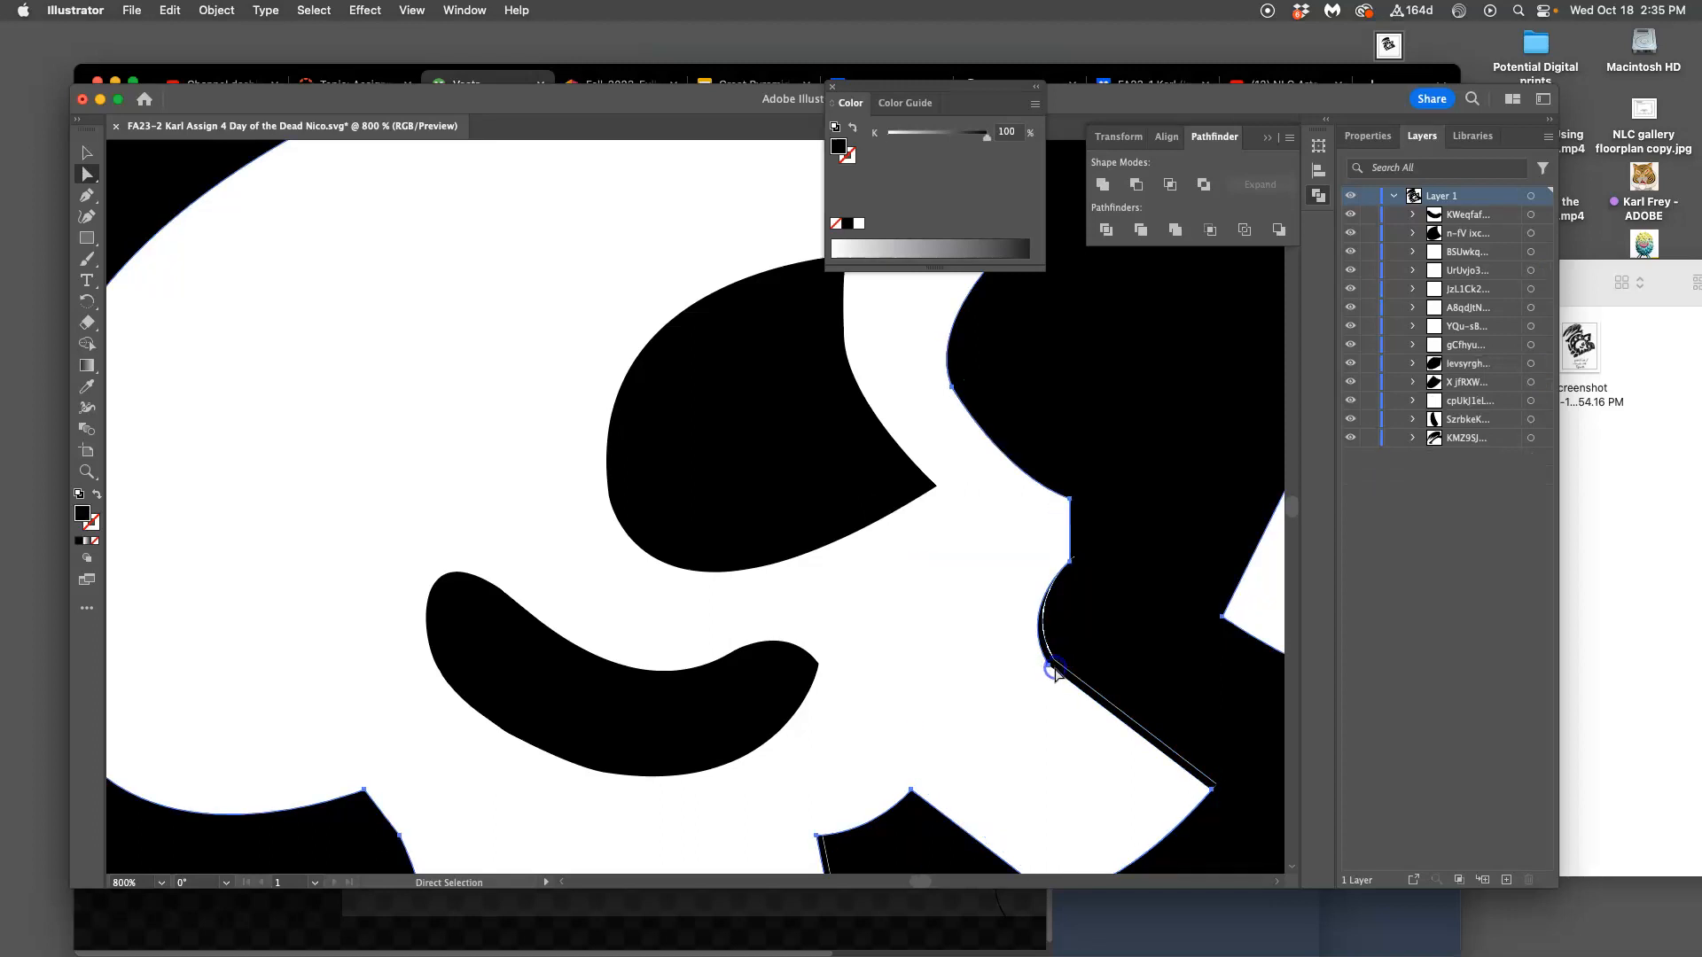
pyautogui.press('Delete')
pyautogui.press('super+z')
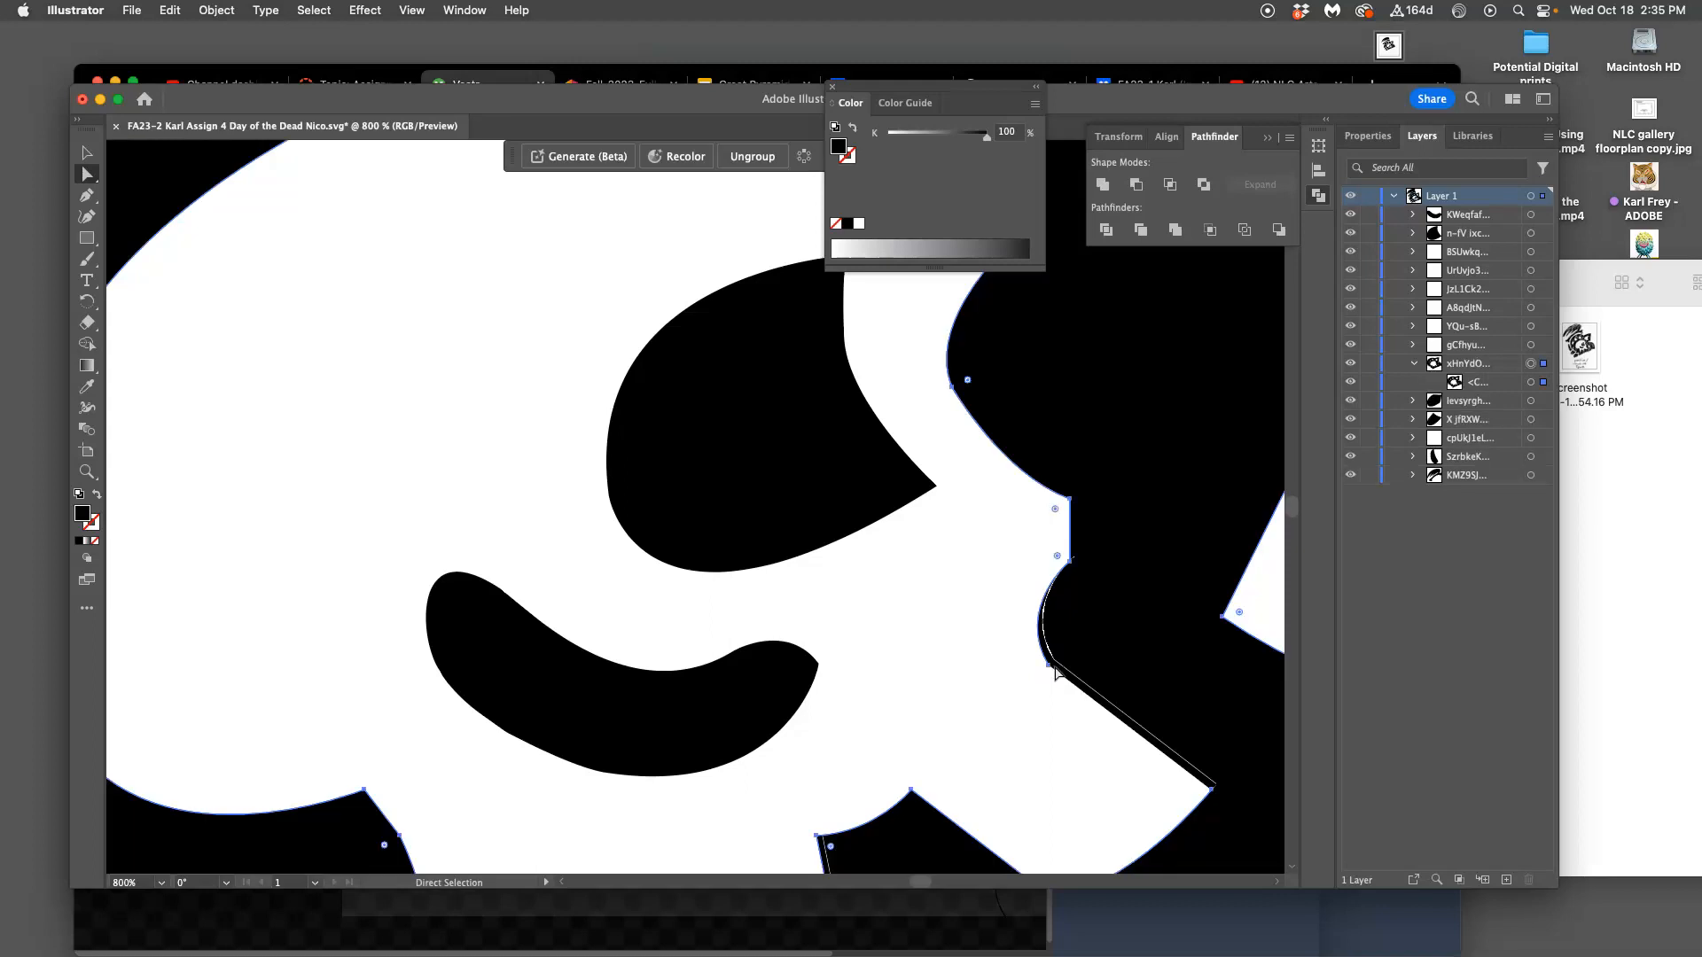
# Step: Delete the leftover white shape lying over the opening in the pointed ear
pyautogui.press('super+minus')
pyautogui.press('super+minus')
pyautogui.press('super+minus')
pyautogui.press('super+minus')
pyautogui.press('super+minus')
pyautogui.click(1011, 514)
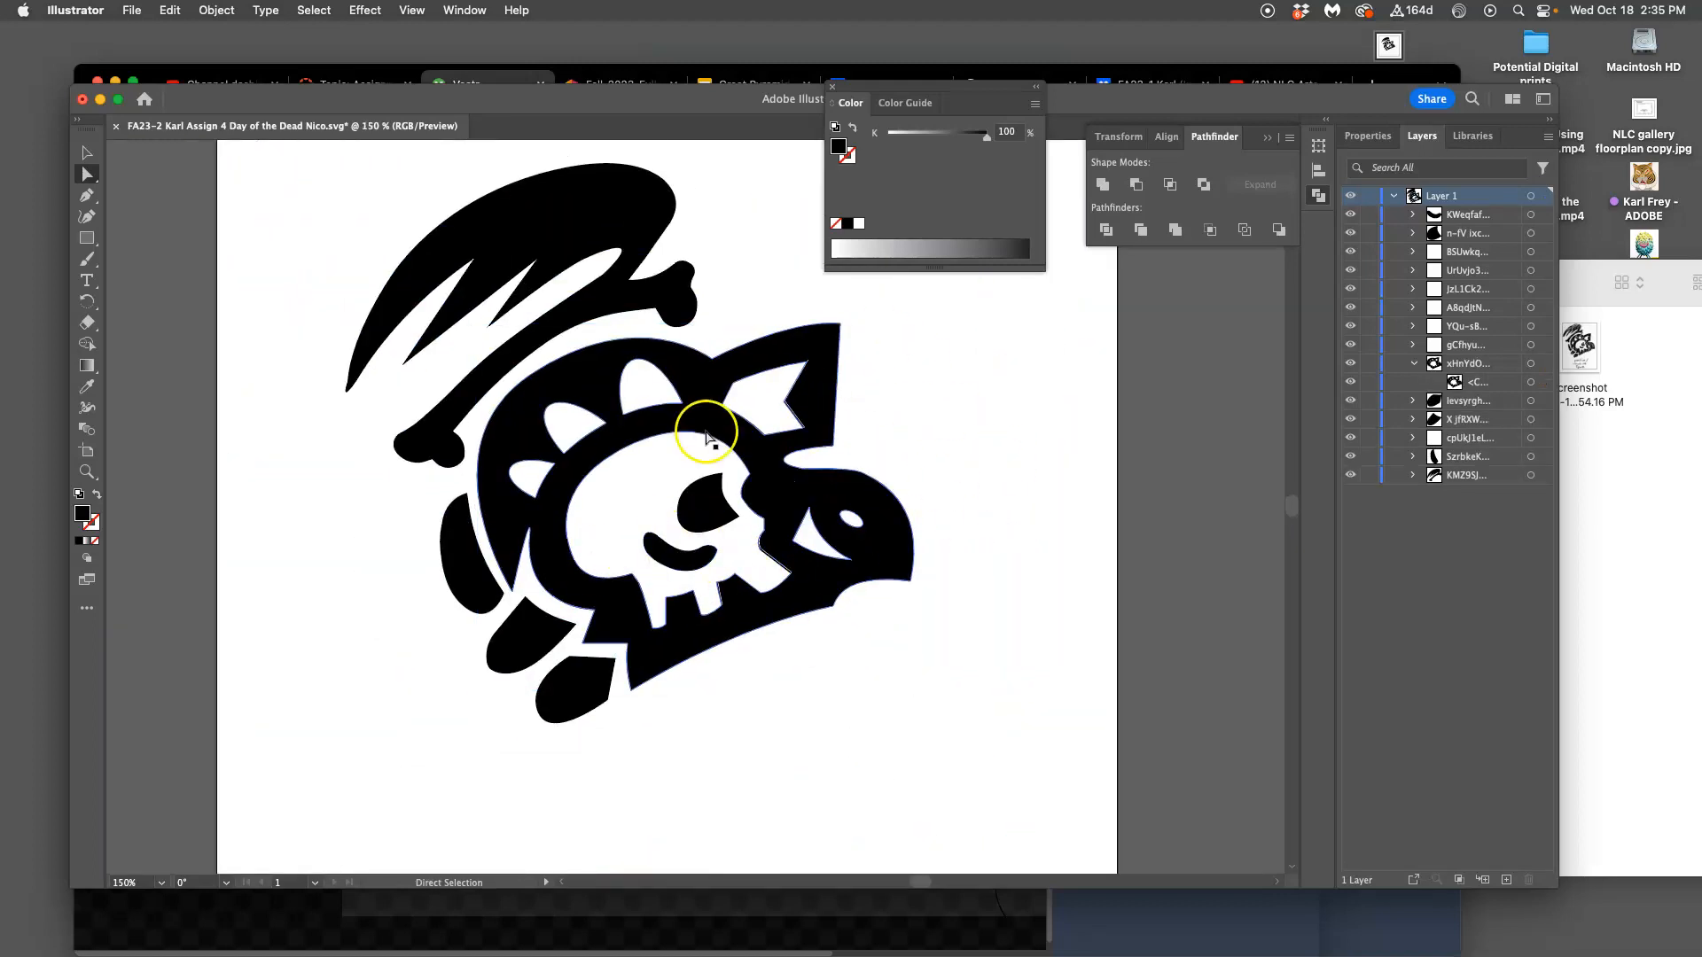
pyautogui.scroll(5, 782, 469)
pyautogui.hscroll(-5, 782, 469)
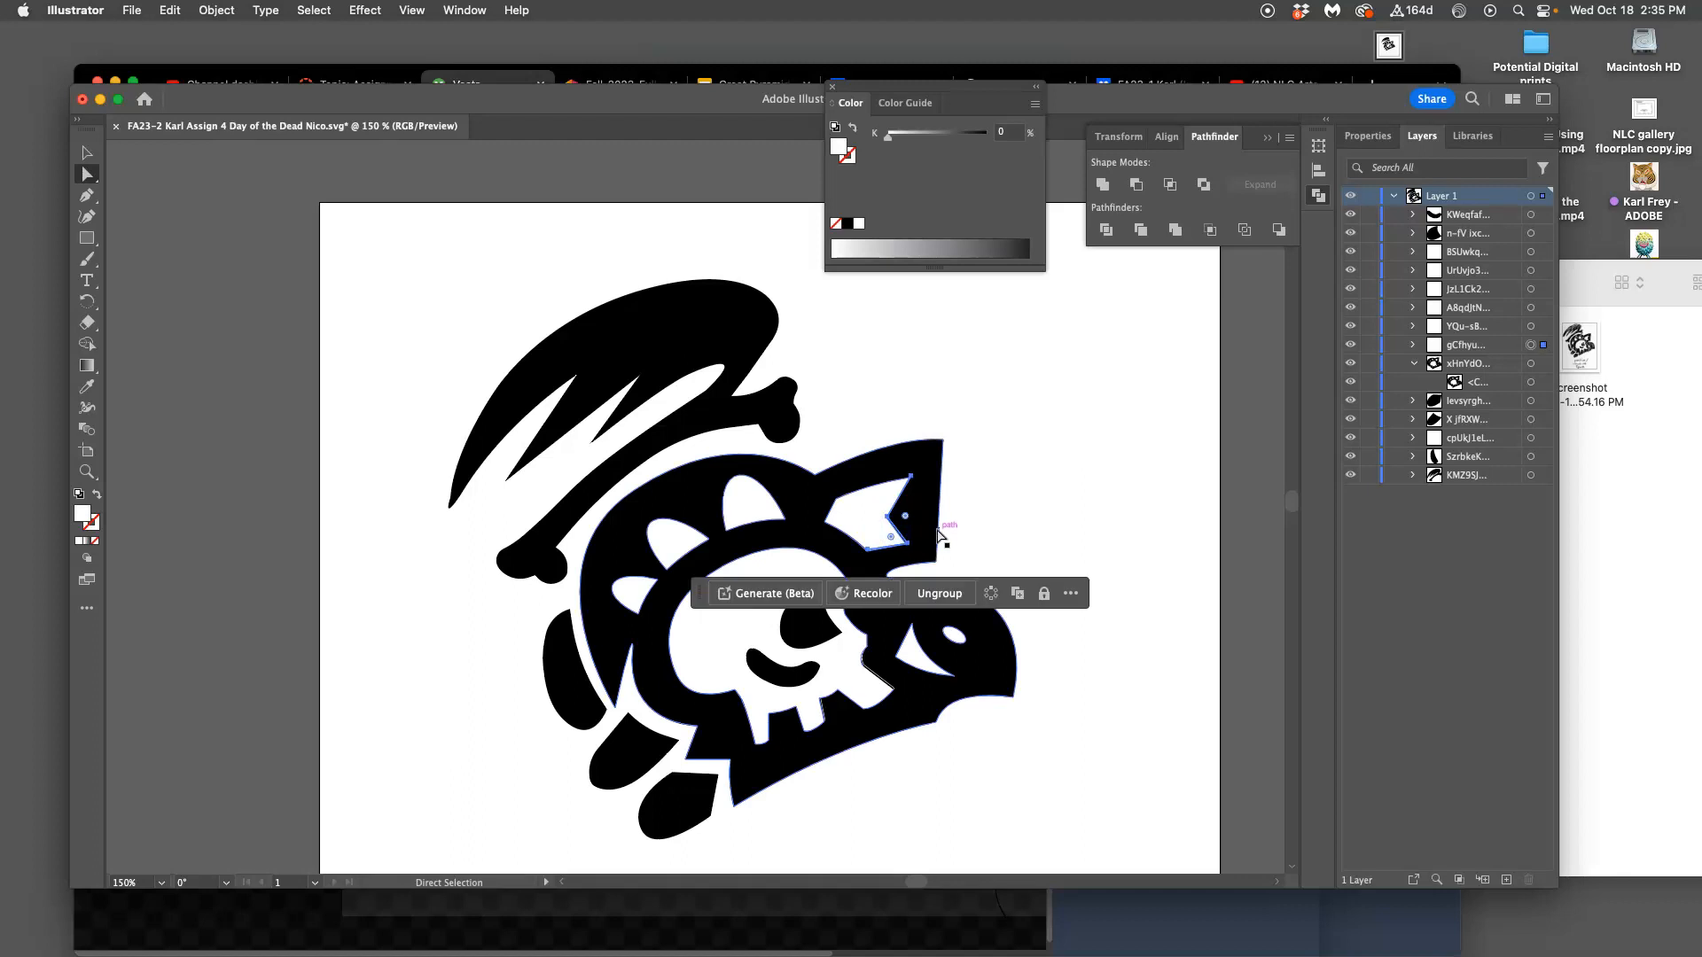
pyautogui.press('Delete')
pyautogui.click(957, 535)
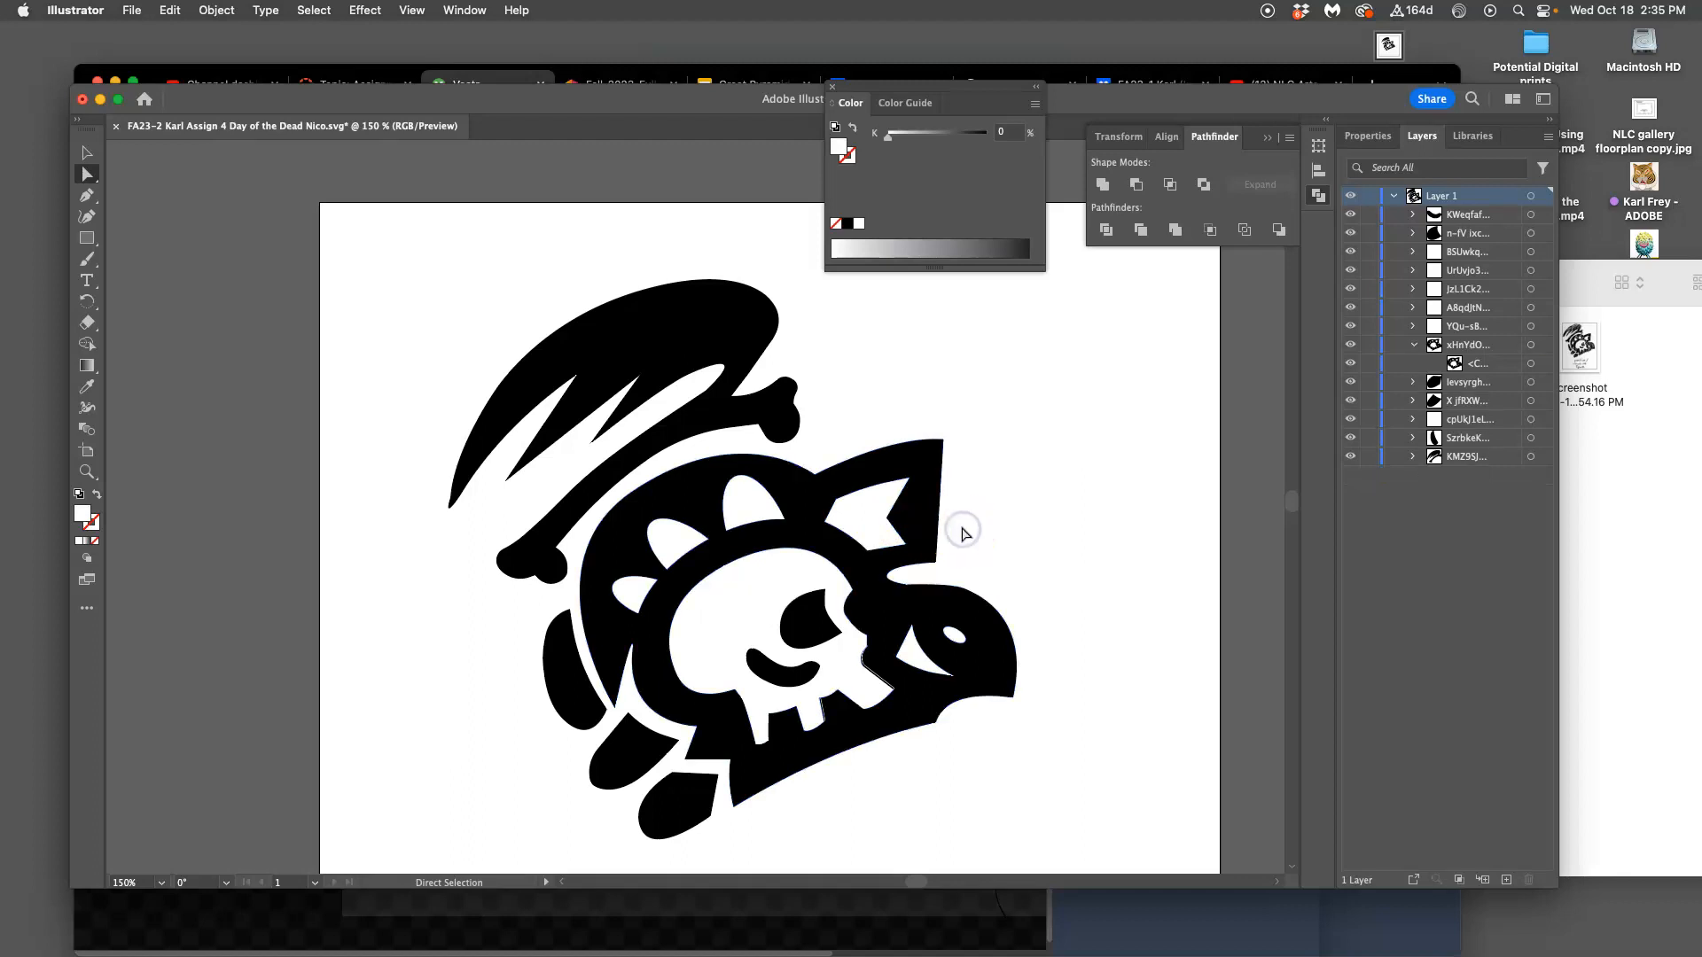
# Step: Delete the leftover white shapes over the skull's middle tooth and the right tooth and jaw edge
pyautogui.press('super+equal')
pyautogui.press('super+equal')
pyautogui.press('super+equal')
pyautogui.hscroll(2, 986, 533)
pyautogui.scroll(-6, 983, 532)
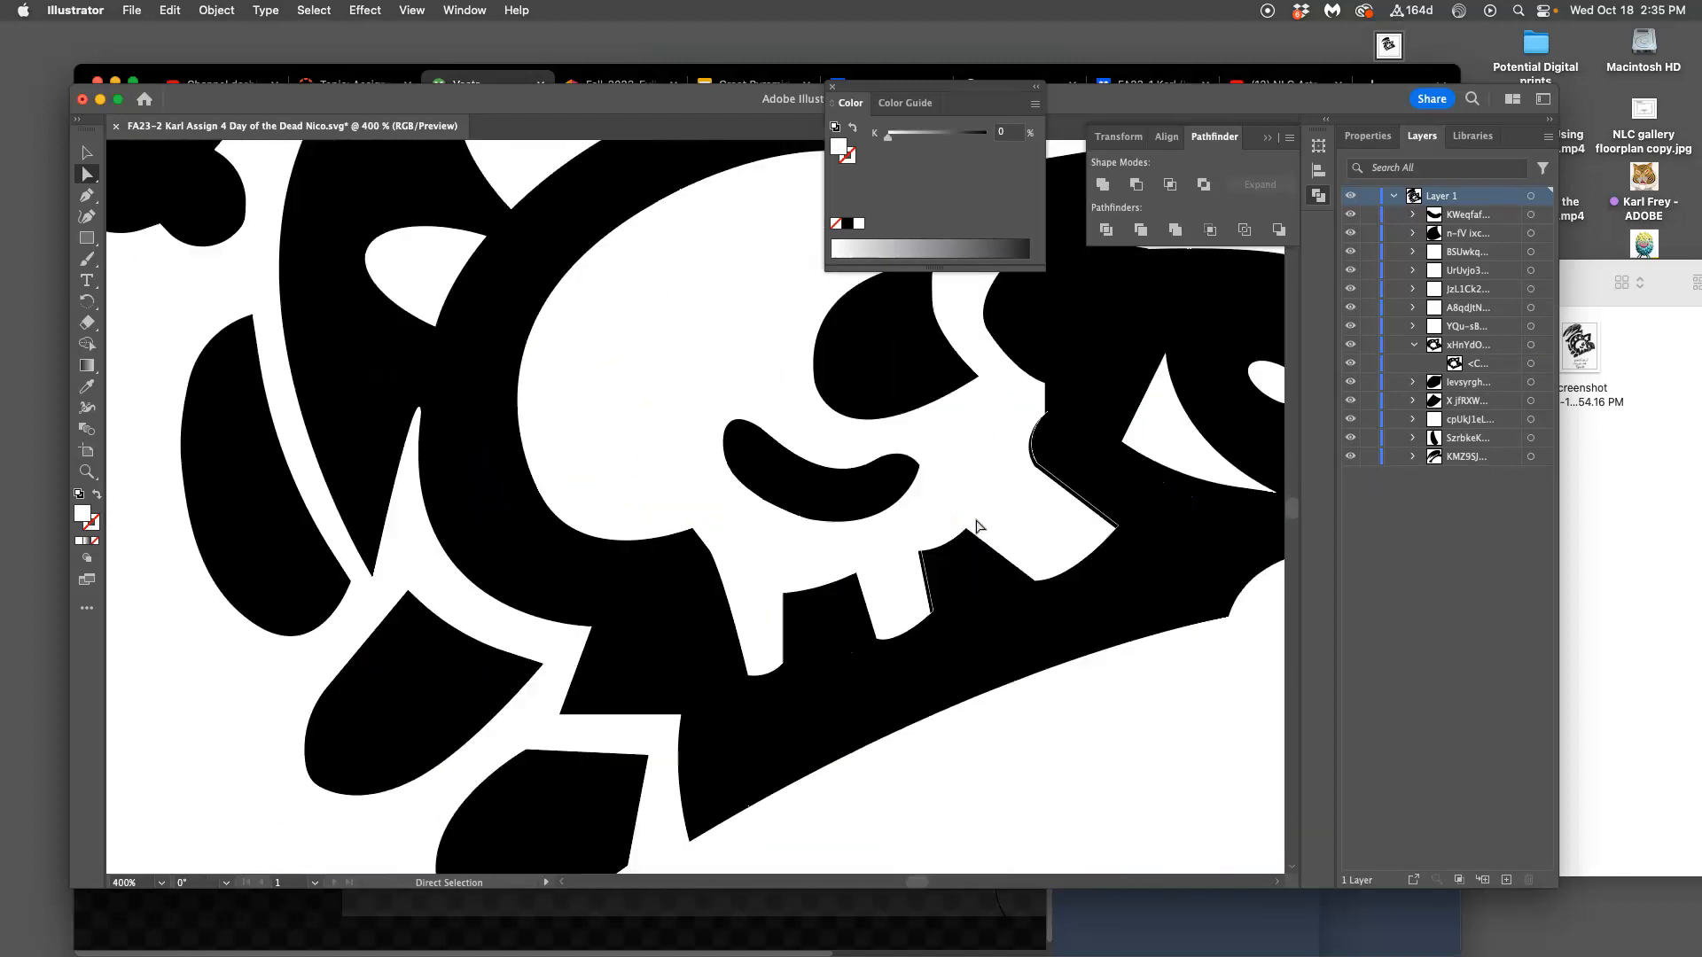
pyautogui.hscroll(1, 974, 525)
pyautogui.click(893, 585)
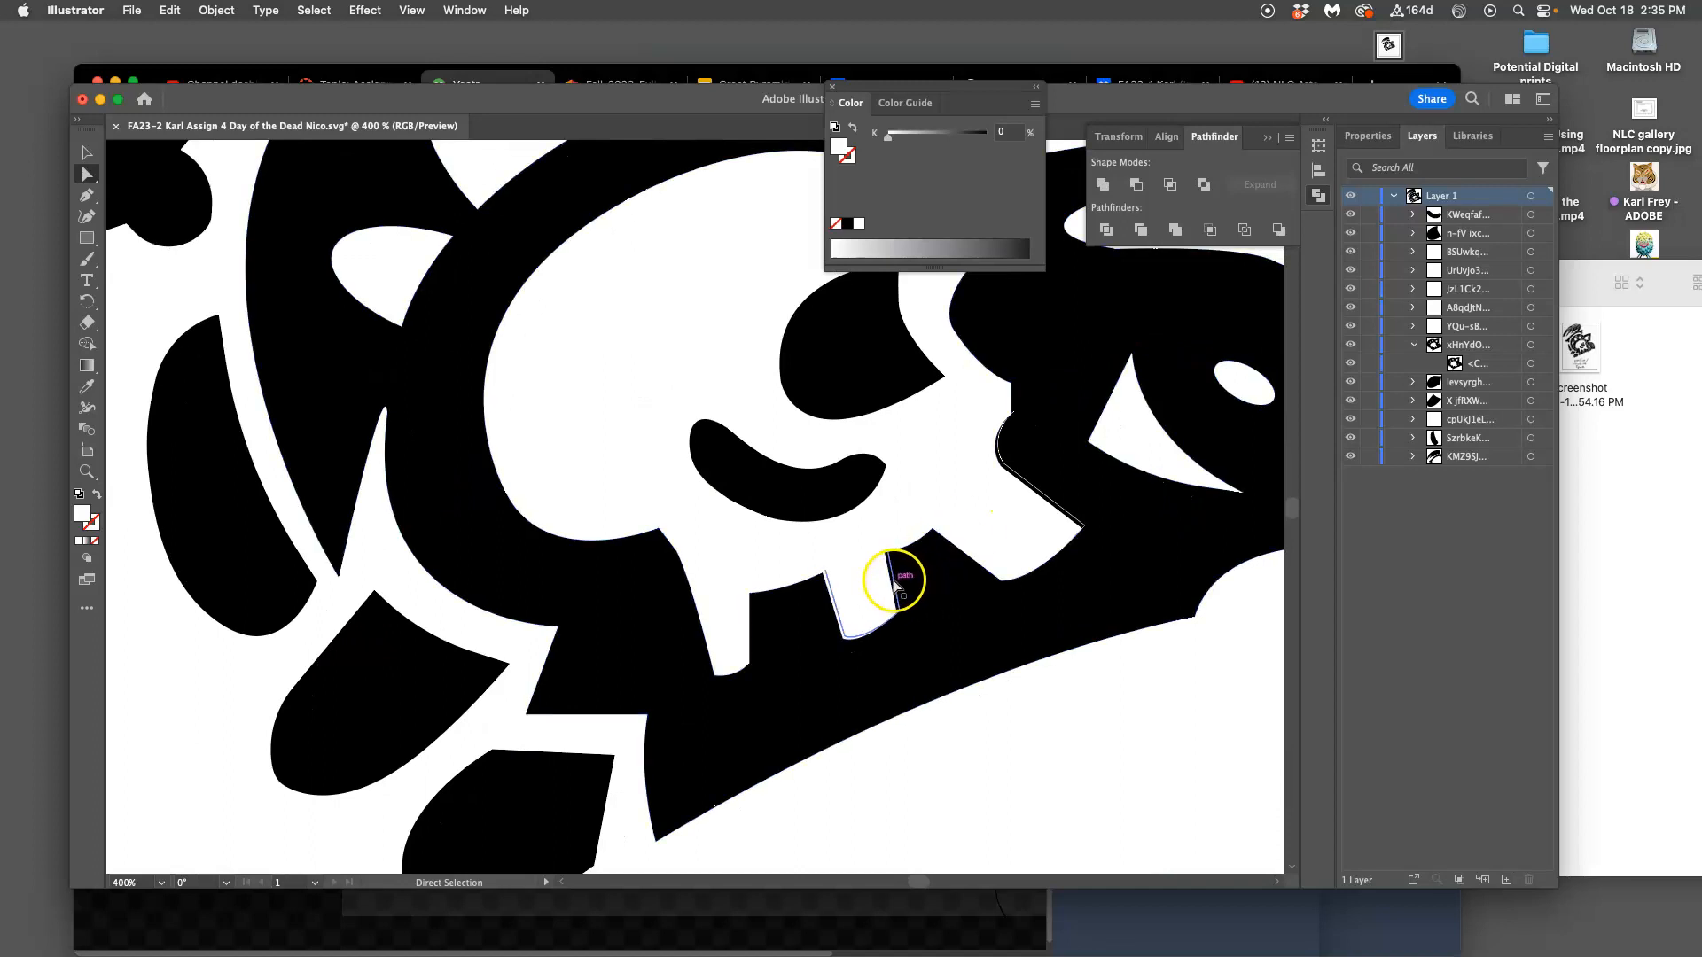
pyautogui.press('Delete')
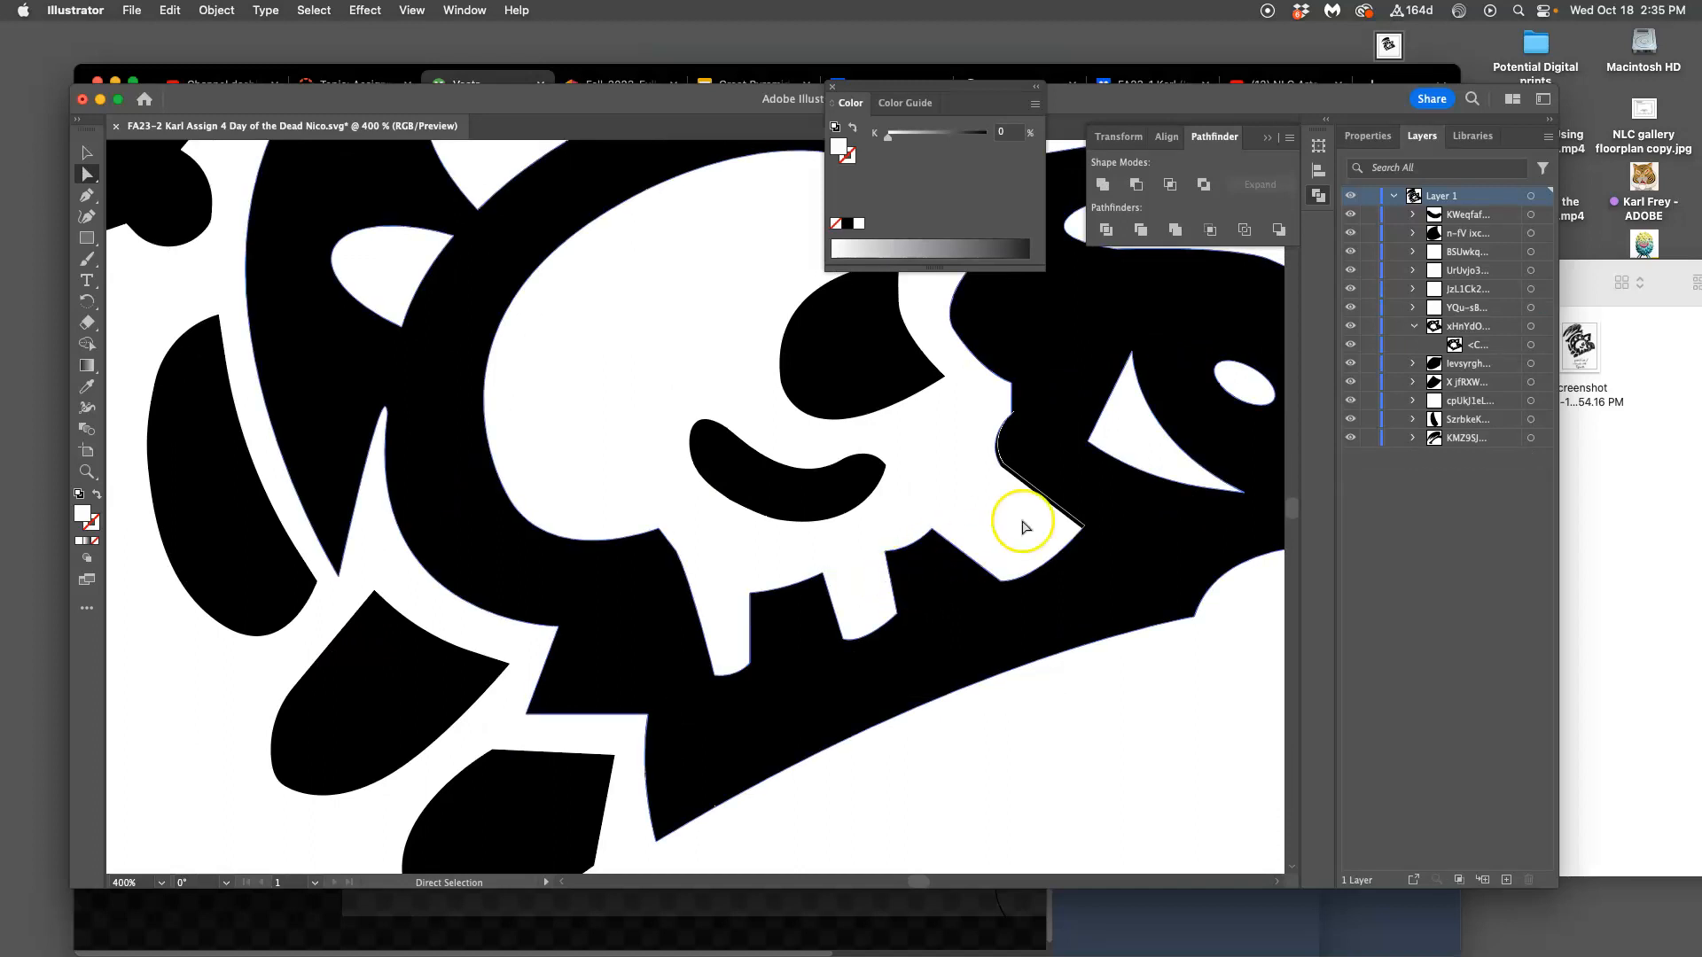
pyautogui.click(1042, 497)
pyautogui.press('Delete')
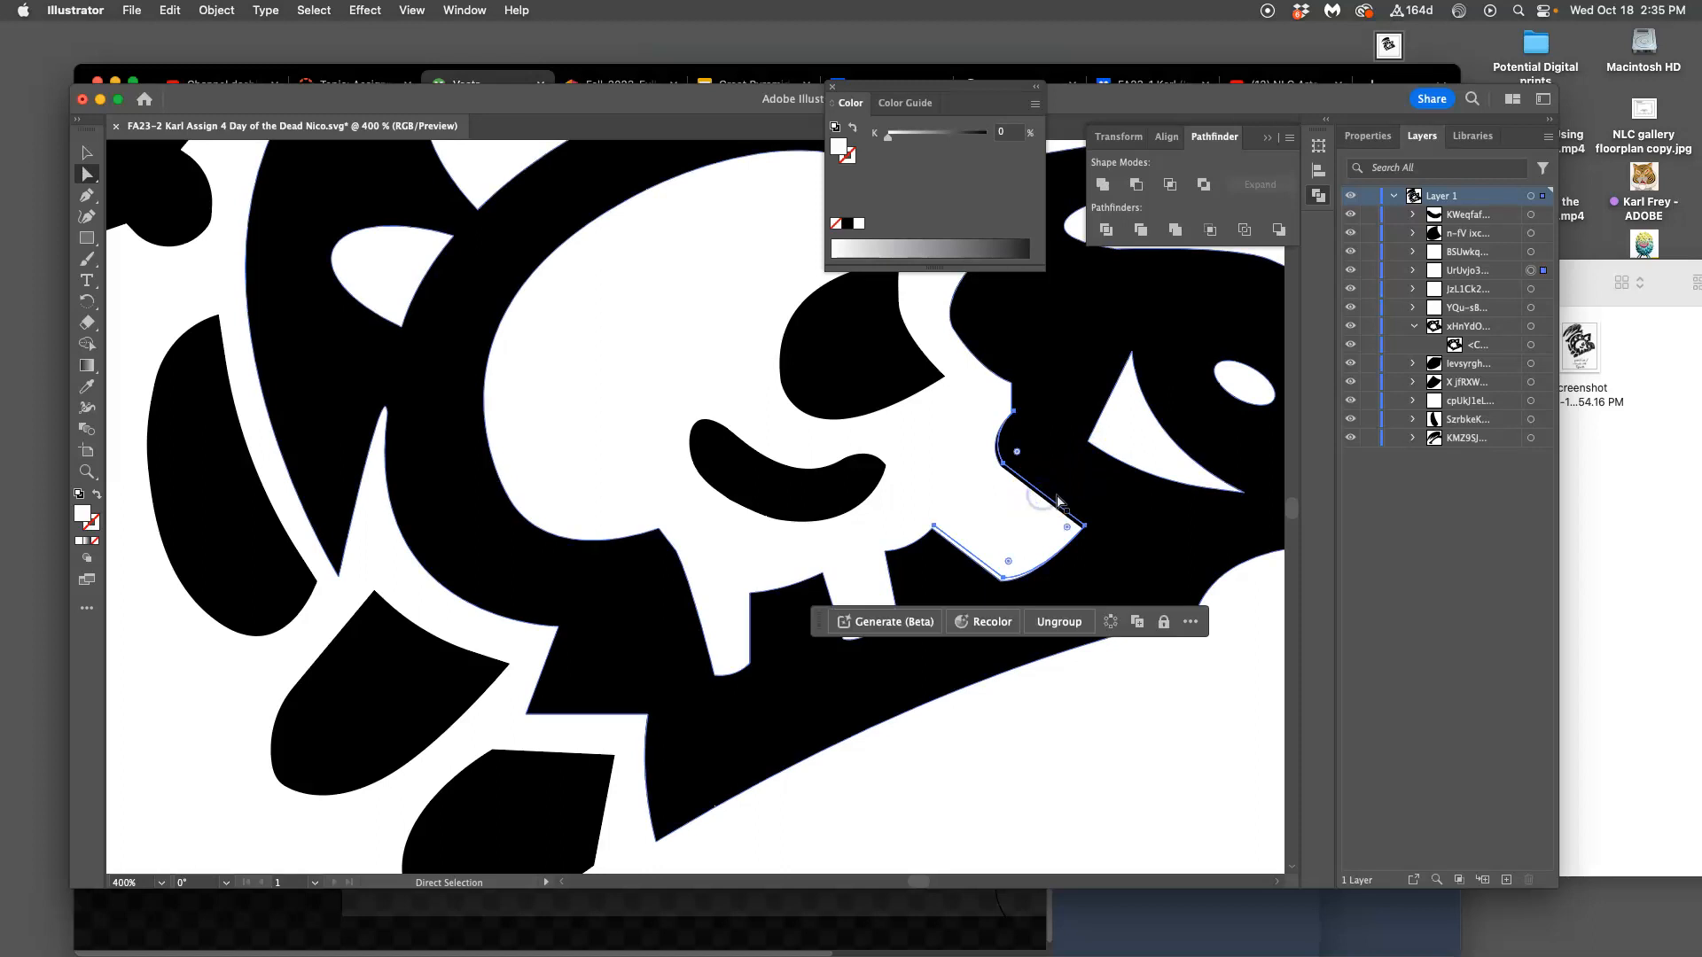
pyautogui.click(1075, 486)
pyautogui.hscroll(2, 1075, 487)
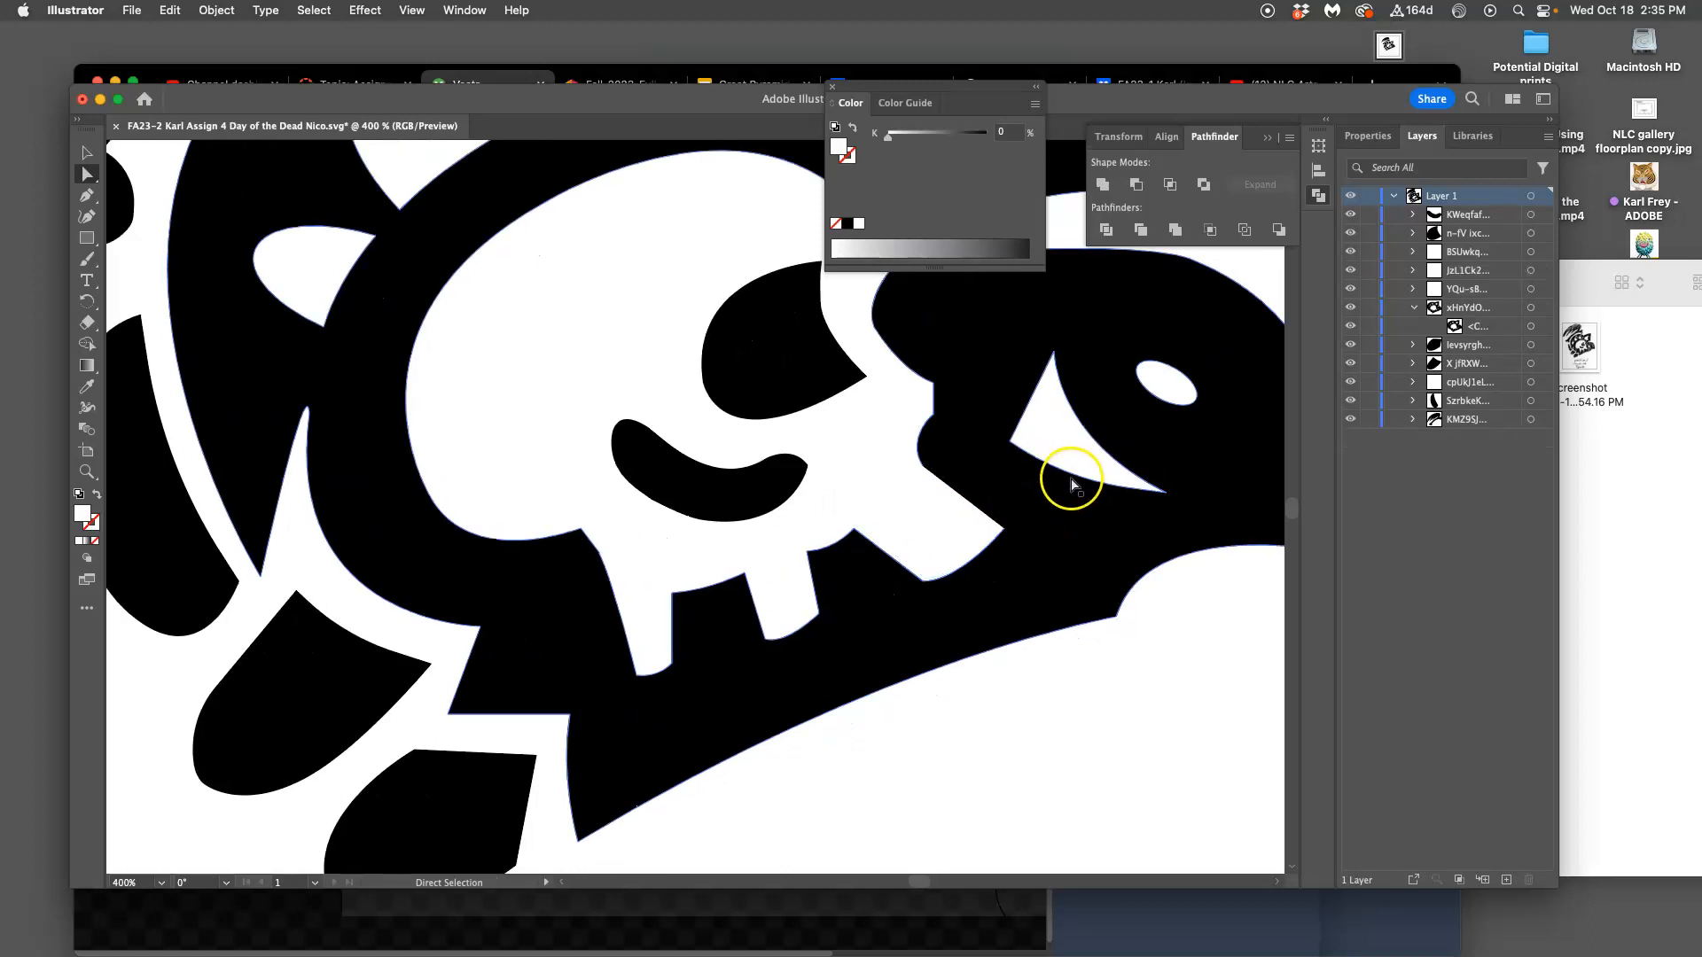
# Step: Select the whole artwork and move it off the artboard onto the grey canvas to its right
pyautogui.press('super+minus')
pyautogui.press('super+minus')
pyautogui.press('super+minus')
pyautogui.press('super+minus')
pyautogui.press('super+minus')
pyautogui.press('super+minus')
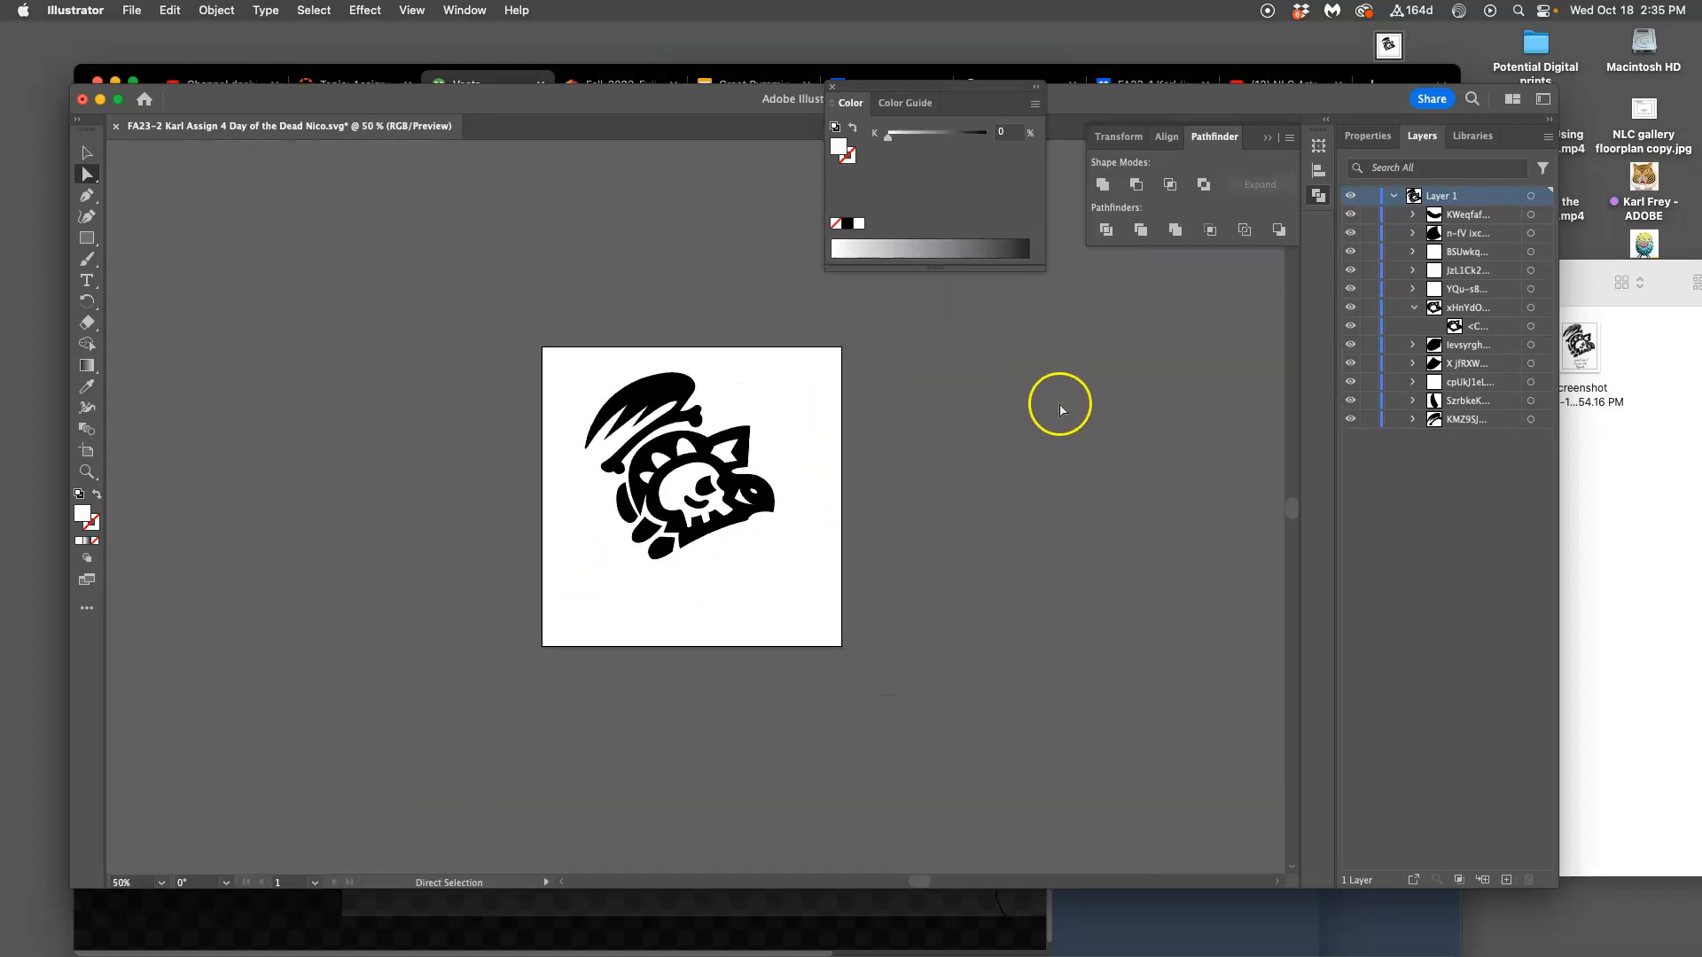
pyautogui.click(86, 152)
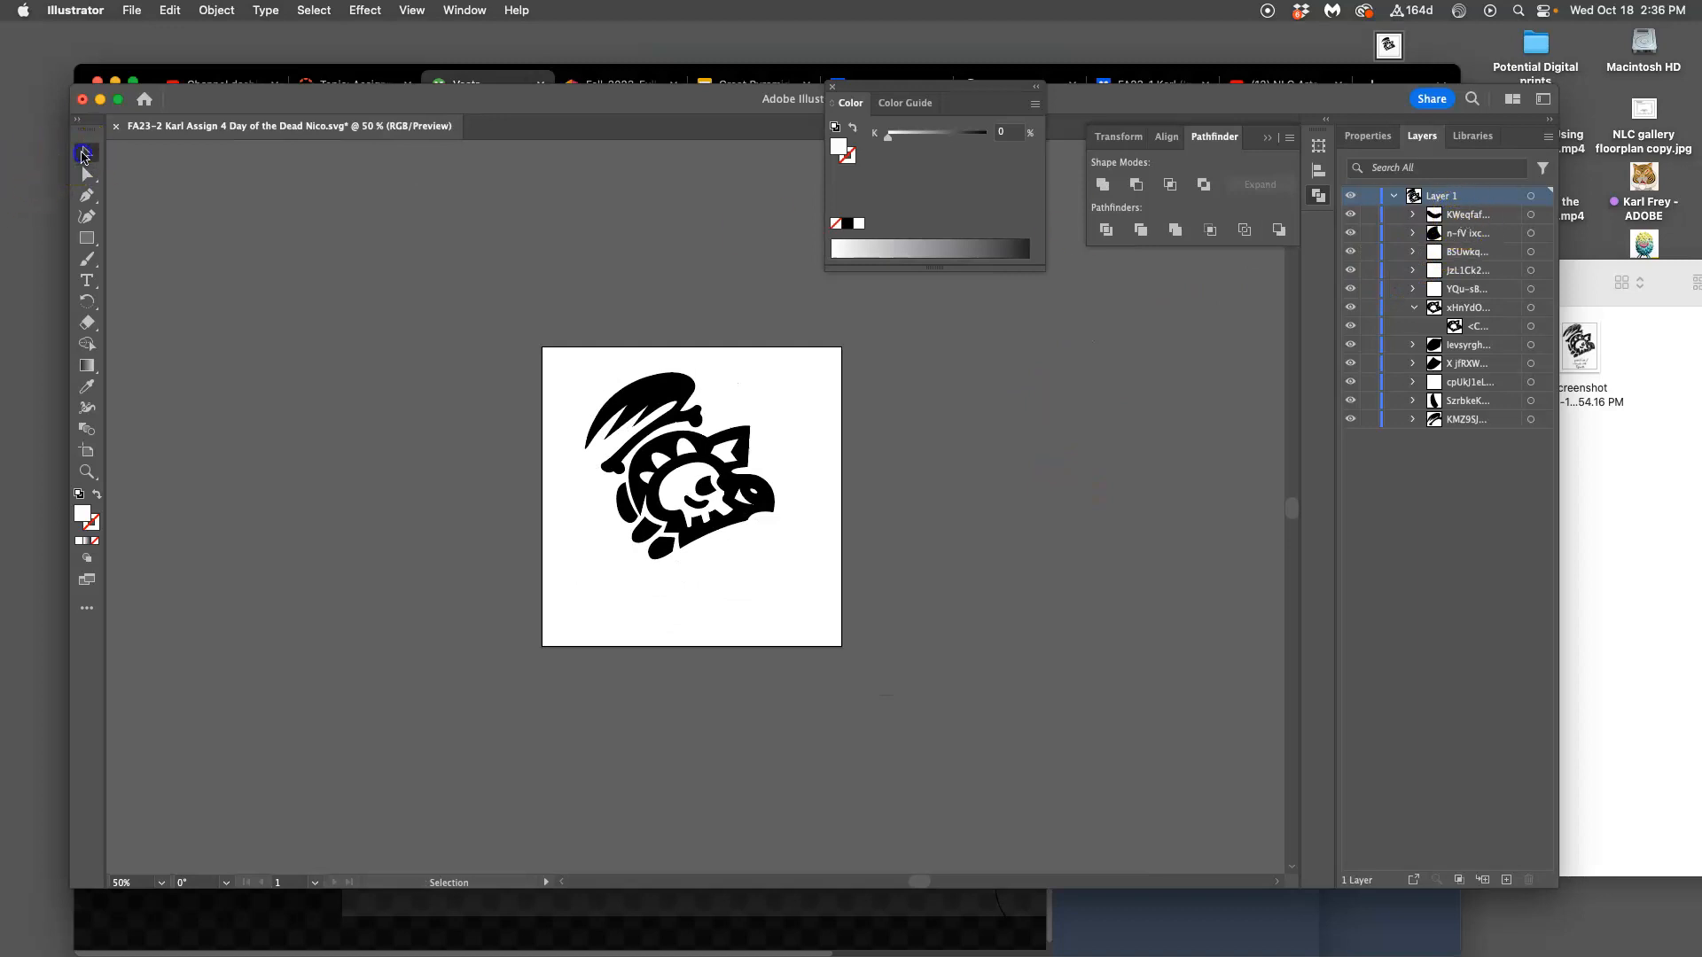
pyautogui.moveTo(554, 361); pyautogui.dragTo(800, 565)
pyautogui.moveTo(742, 508); pyautogui.dragTo(1067, 537)
pyautogui.click(1149, 540)
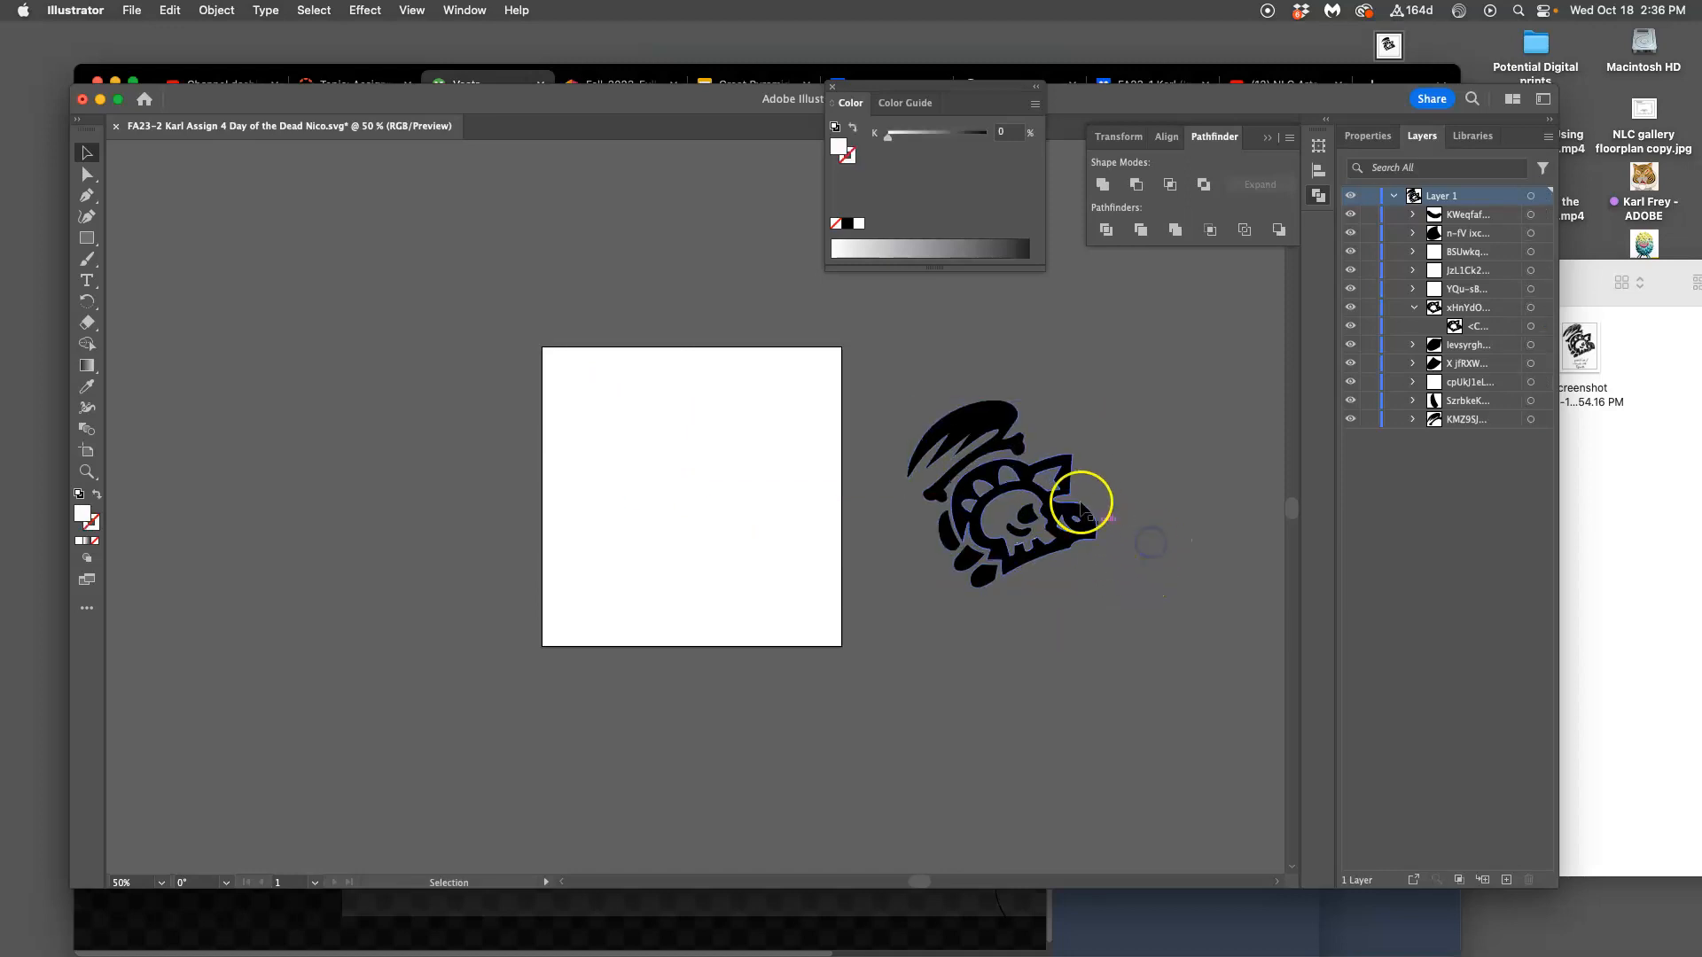
# Step: Delete the two leftover thin white slivers along the tops of the gaps between the skull's teeth
pyautogui.press('super+equal')
pyautogui.press('super+equal')
pyautogui.press('super+equal')
pyautogui.press('space')
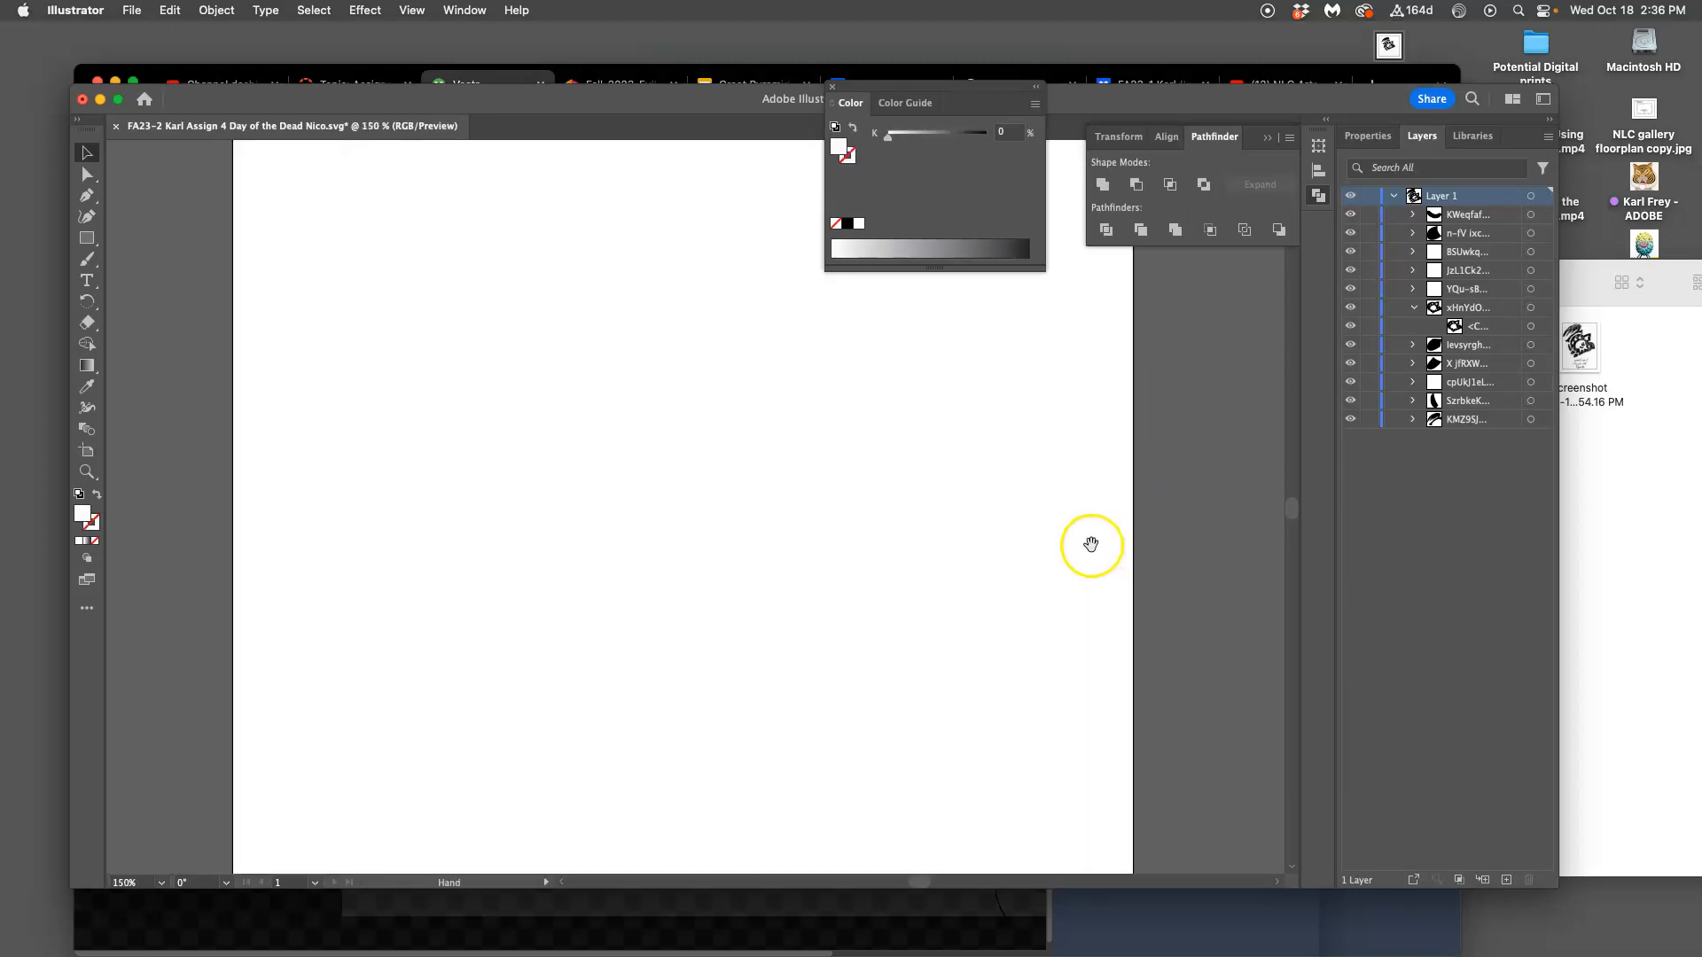
pyautogui.moveTo(1085, 545); pyautogui.dragTo(131, 451)
pyautogui.press('super+equal')
pyautogui.press('super+equal')
pyautogui.press('super+equal')
pyautogui.press('super+equal')
pyautogui.press('super+equal')
pyautogui.press('super+equal')
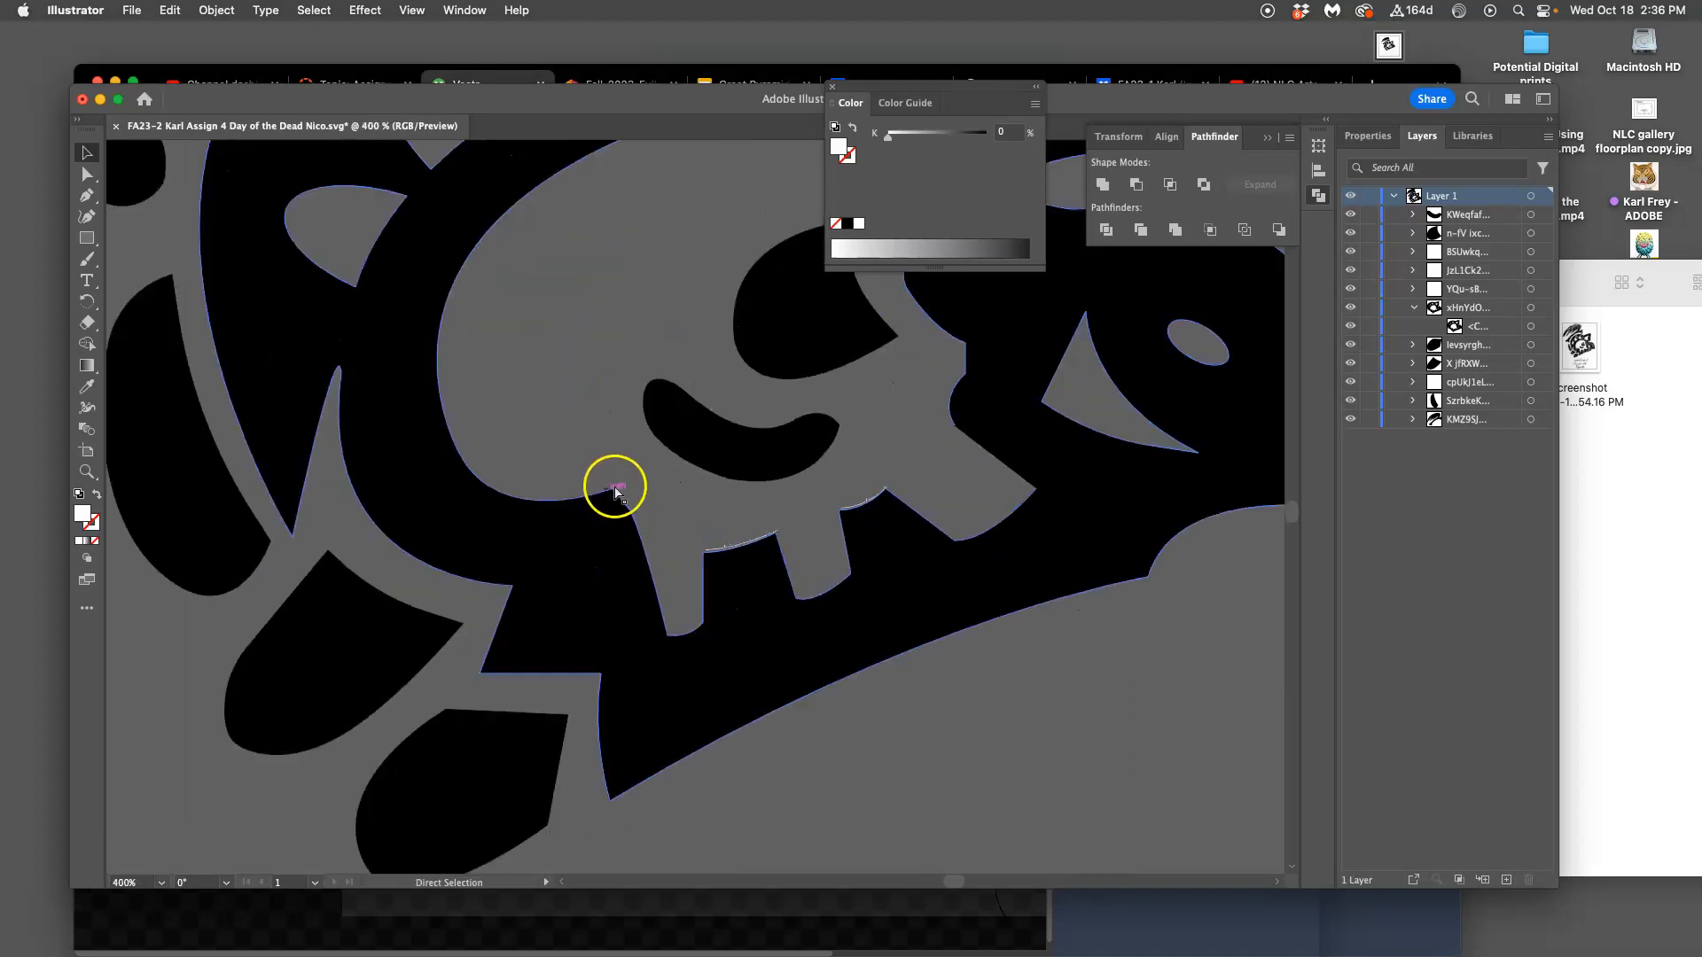
pyautogui.click(821, 618)
pyautogui.press('Delete')
pyautogui.click(1156, 508)
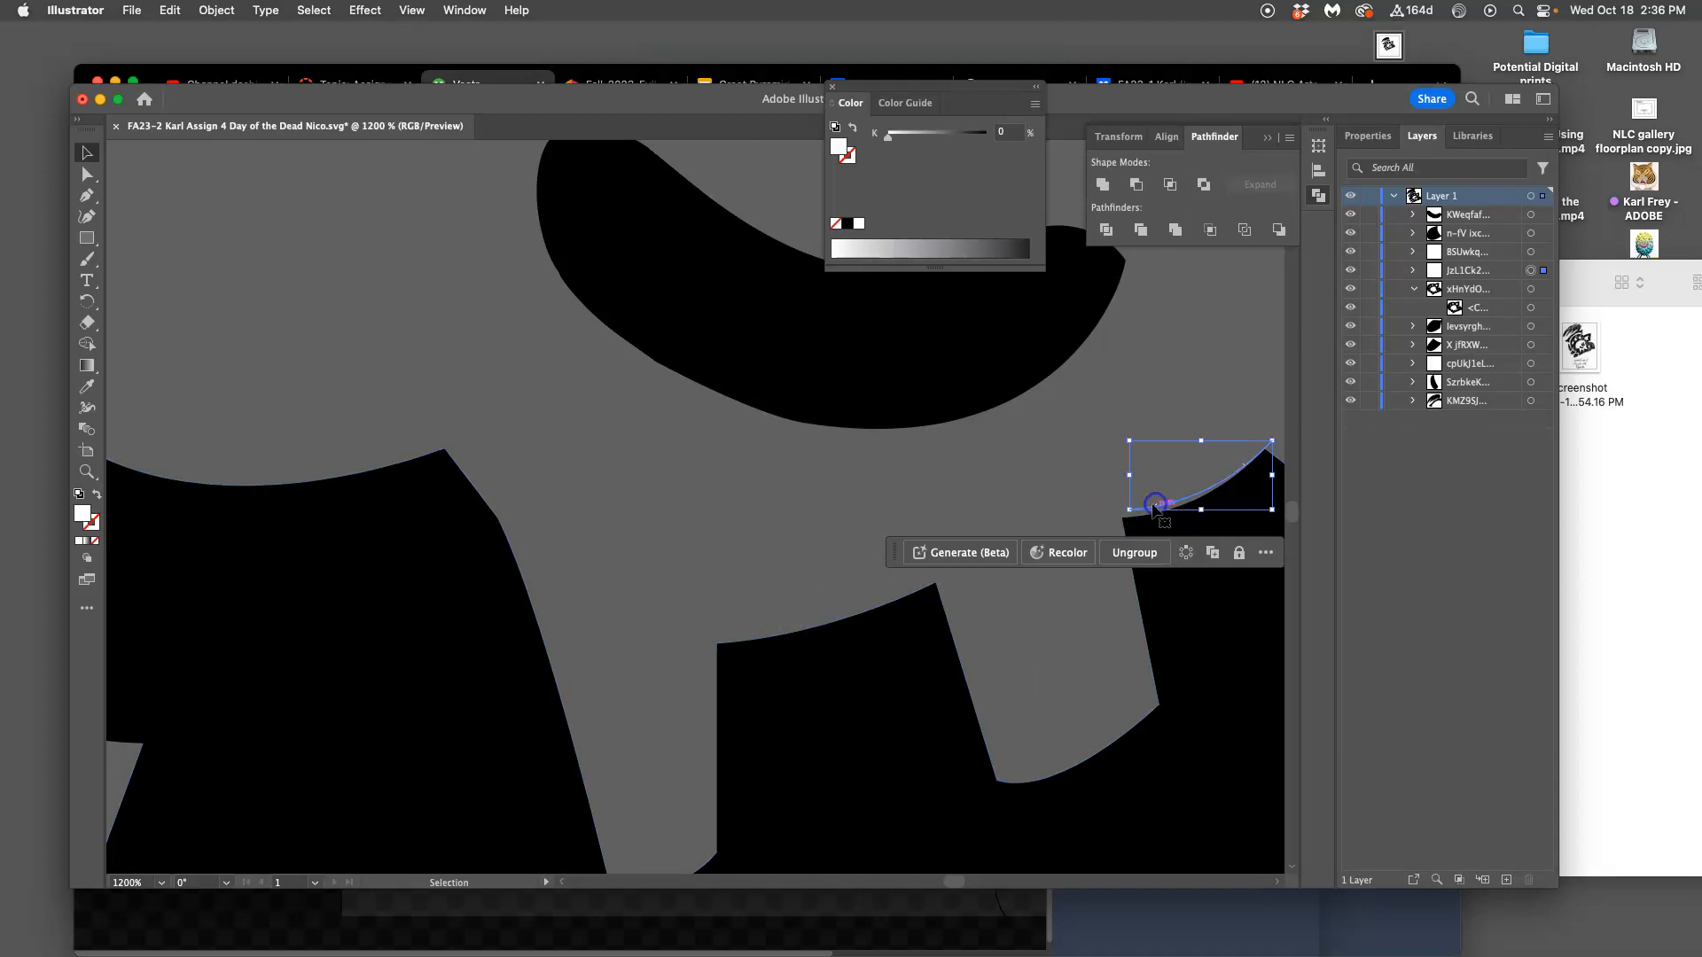
pyautogui.press('Delete')
pyautogui.press('super+minus')
pyautogui.press('super+minus')
pyautogui.press('super+minus')
pyautogui.press('super+minus')
pyautogui.press('super+minus')
pyautogui.press('super+minus')
pyautogui.press('super+minus')
pyautogui.press('super+minus')
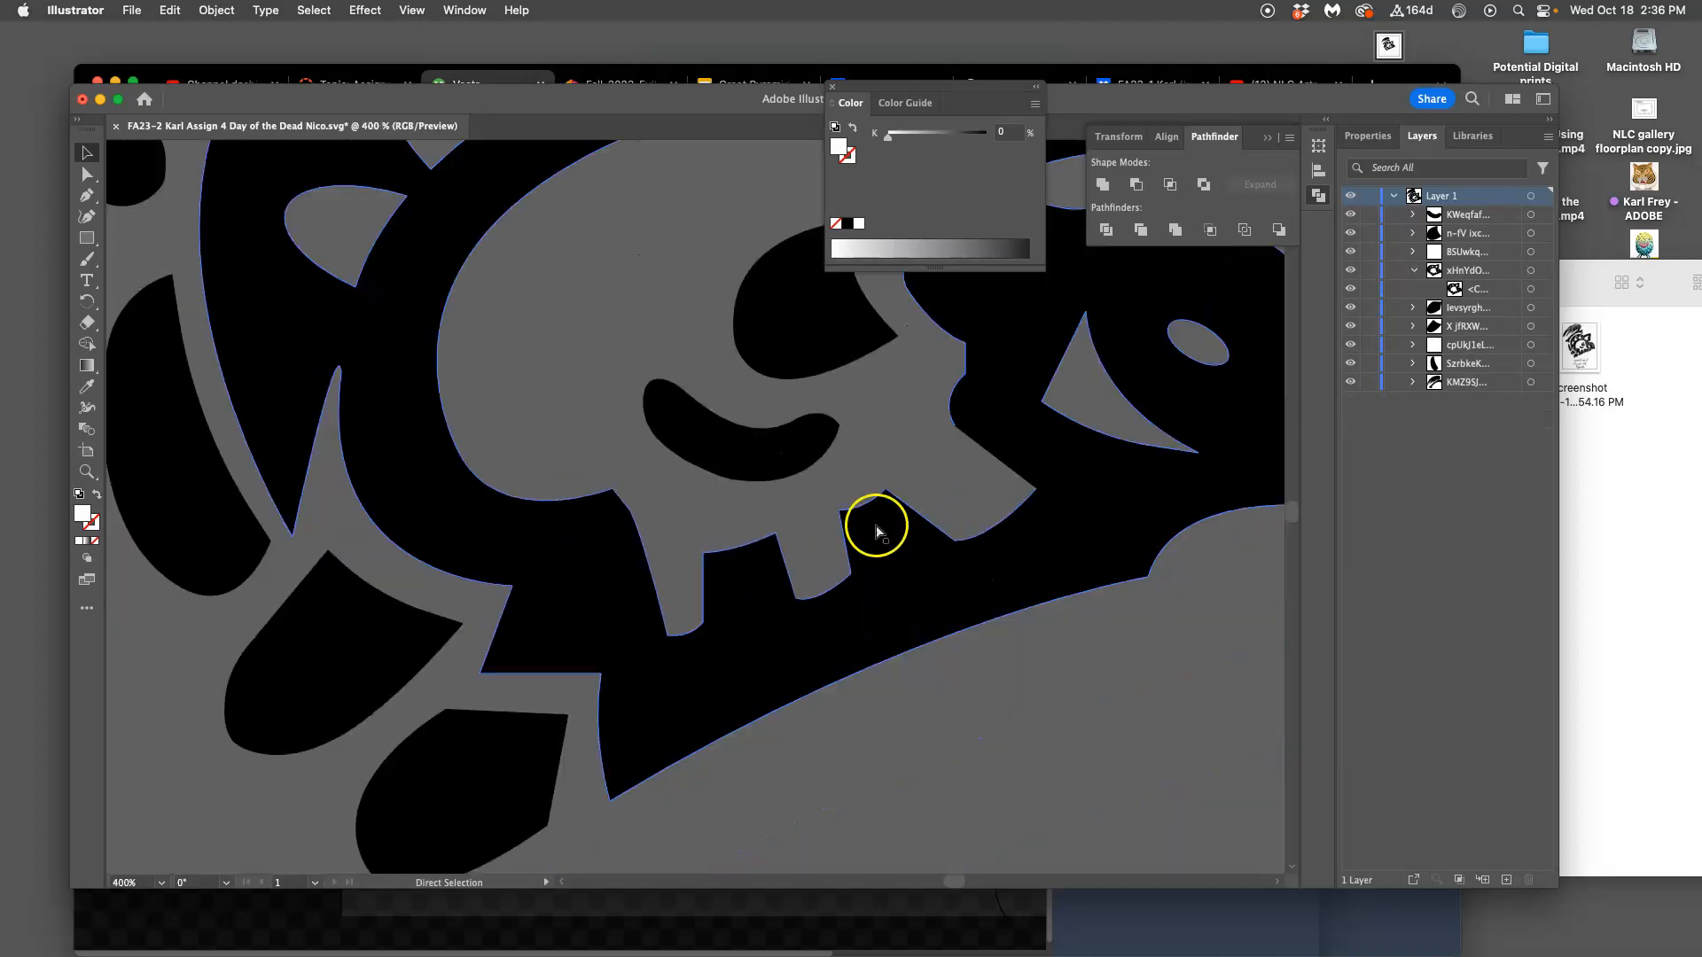
pyautogui.press('super+minus')
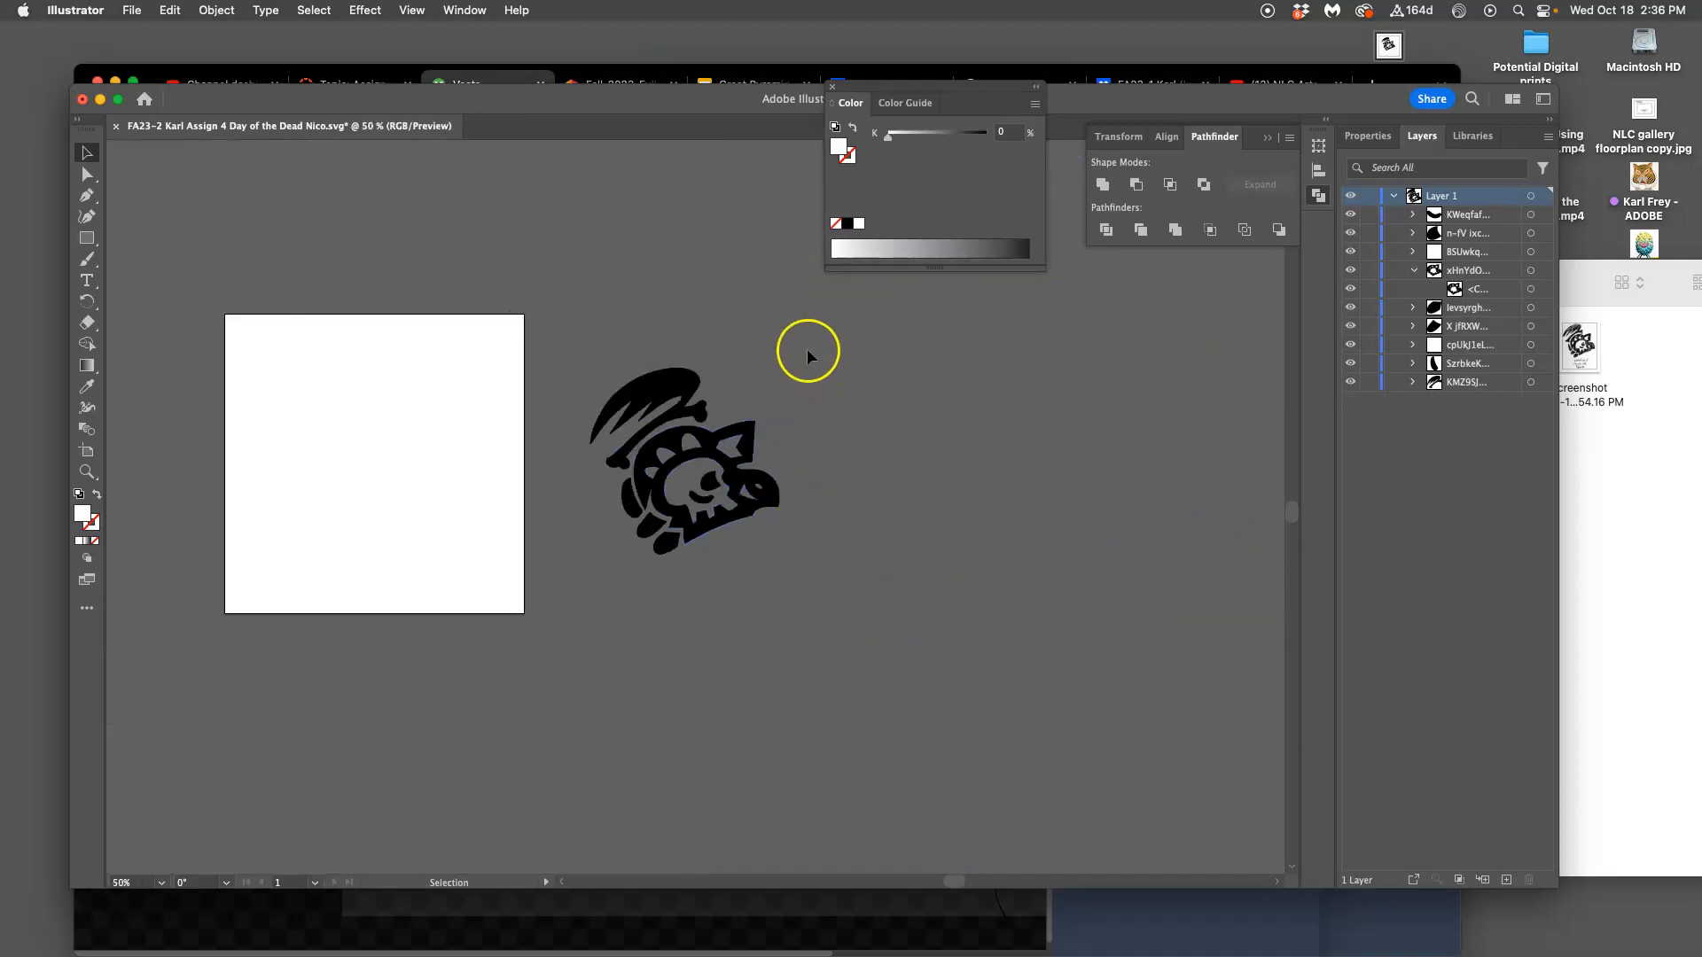
# Step: Select the whole skull artwork and move it from the grey canvas back onto the white artboard
pyautogui.moveTo(594, 578); pyautogui.dragTo(596, 574)
pyautogui.moveTo(657, 380); pyautogui.dragTo(336, 379)
pyautogui.click(619, 394)
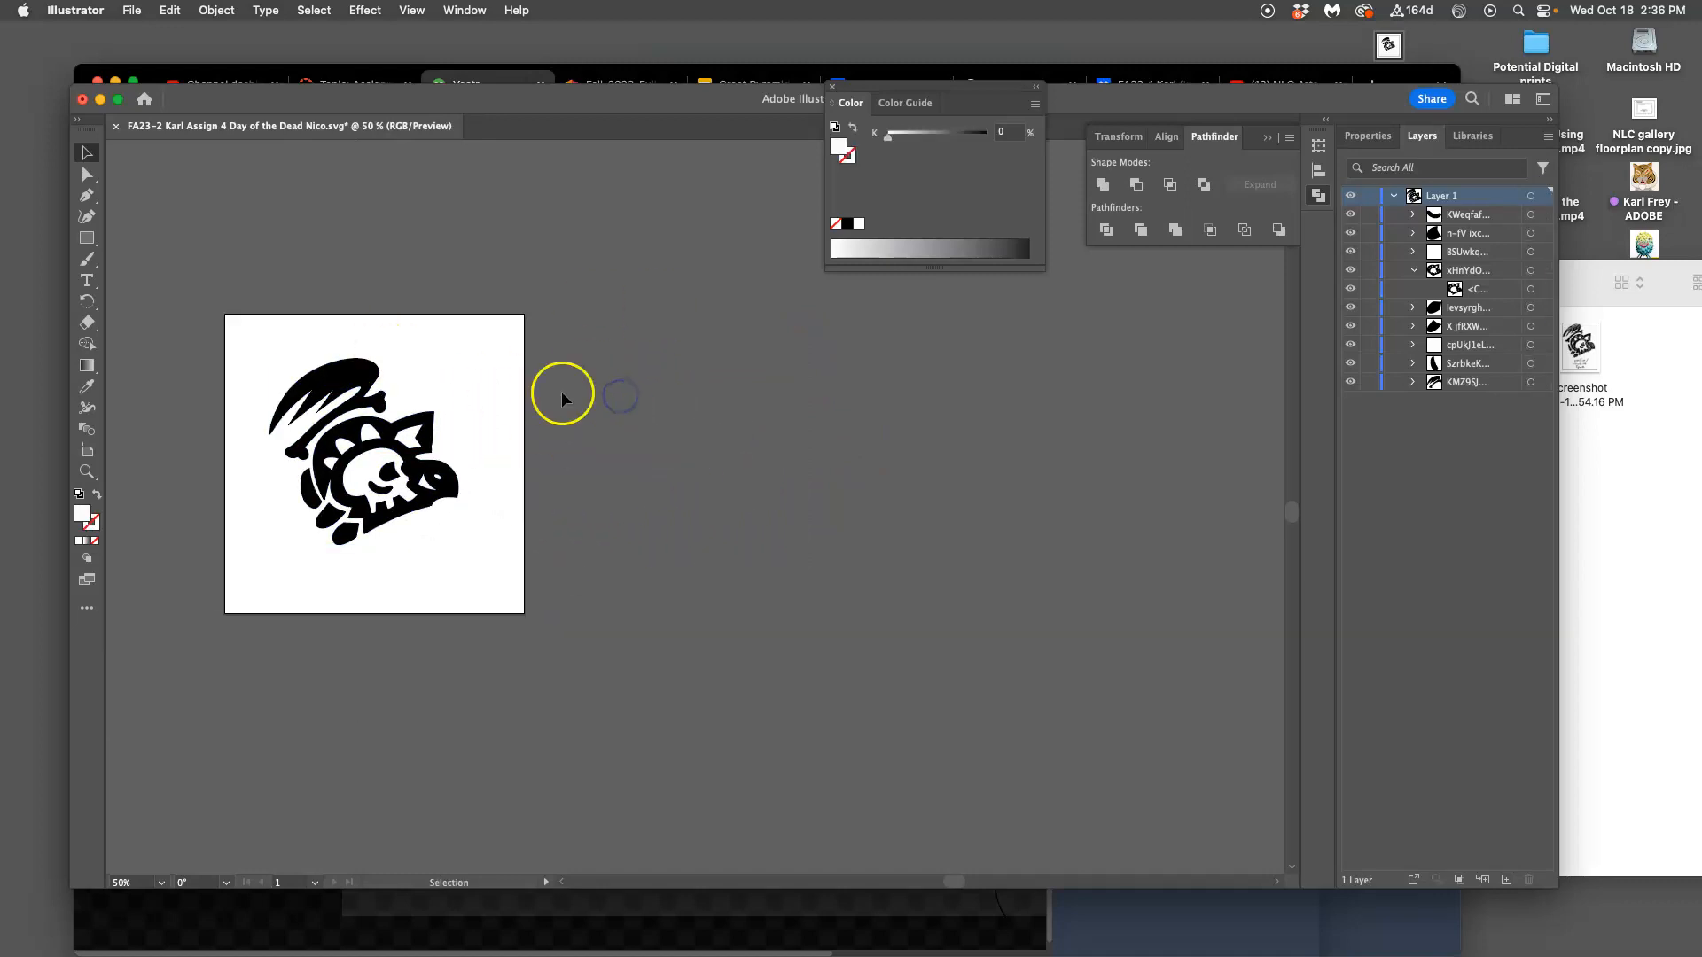
pyautogui.hscroll(-2, 399, 381)
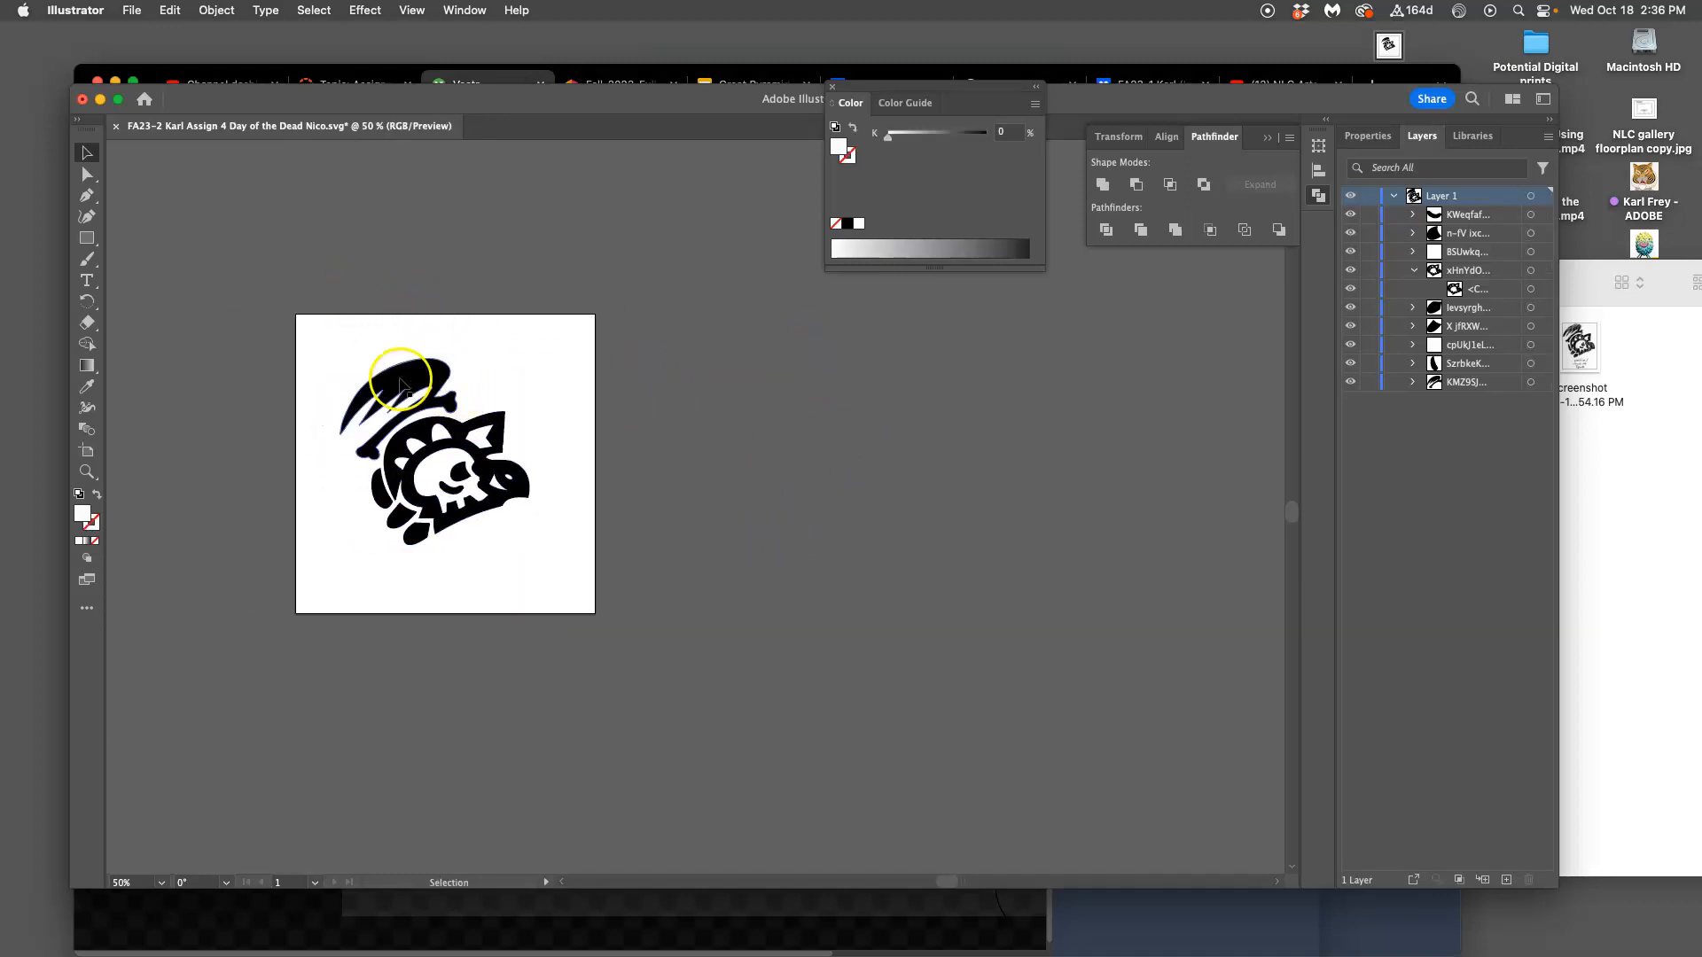
# Step: Examine the artwork up close for leftover shapes and toggle the compound path's visibility to check which part it covers
pyautogui.press('super+equal')
pyautogui.press('super+equal')
pyautogui.press('super+equal')
pyautogui.hscroll(-10, 298, 429)
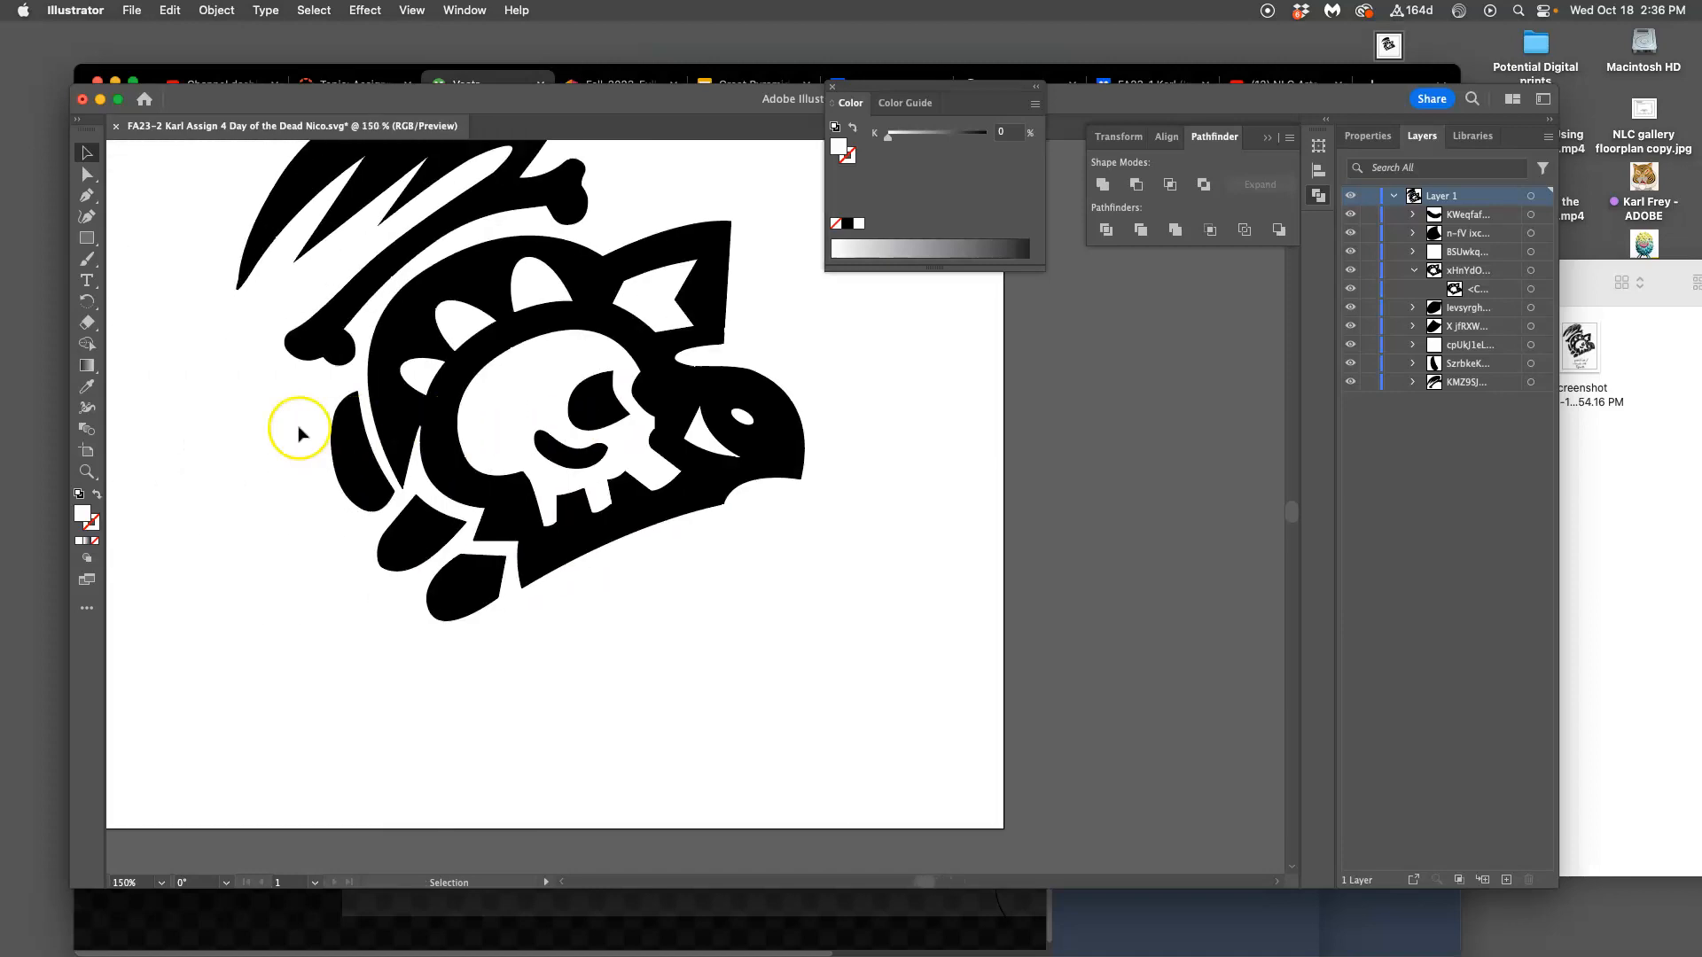
pyautogui.hscroll(-1, 299, 433)
pyautogui.scroll(4, 331, 417)
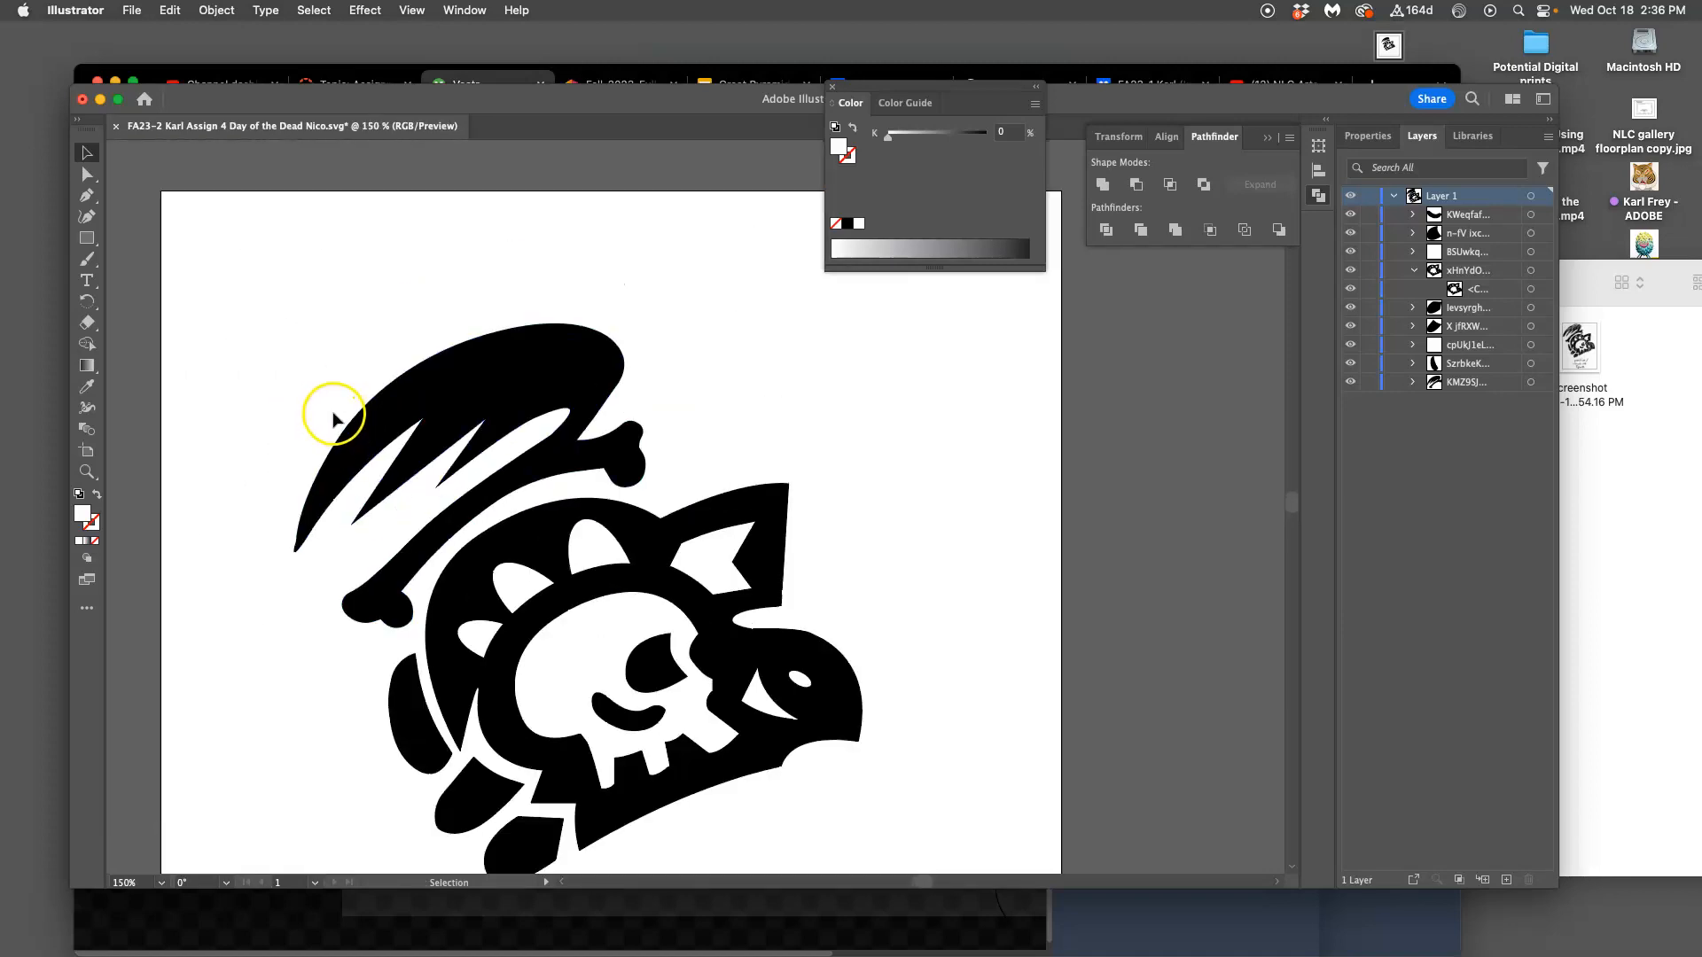
pyautogui.press('super+minus')
pyautogui.press('super+minus')
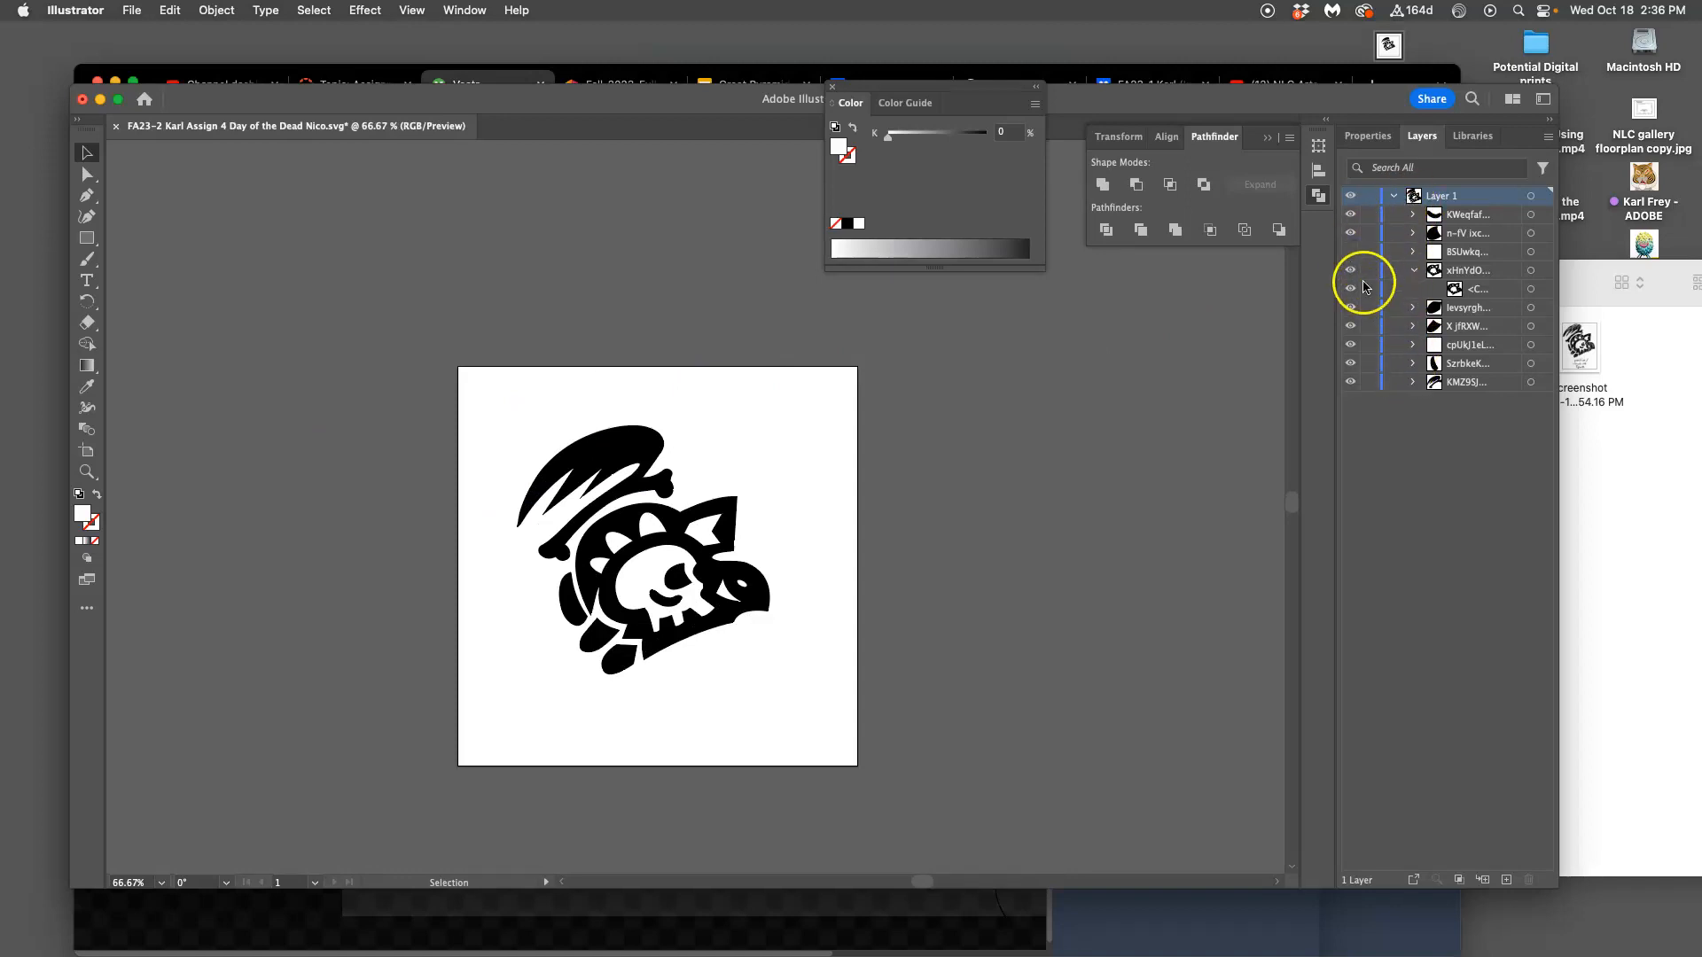
pyautogui.click(1351, 289)
pyautogui.click(1351, 290)
pyautogui.click(1351, 291)
pyautogui.click(1351, 290)
# Step: Delete the two leftover blank white groups from Layer 1 and check the artwork by hiding and showing the layer
pyautogui.click(1467, 252)
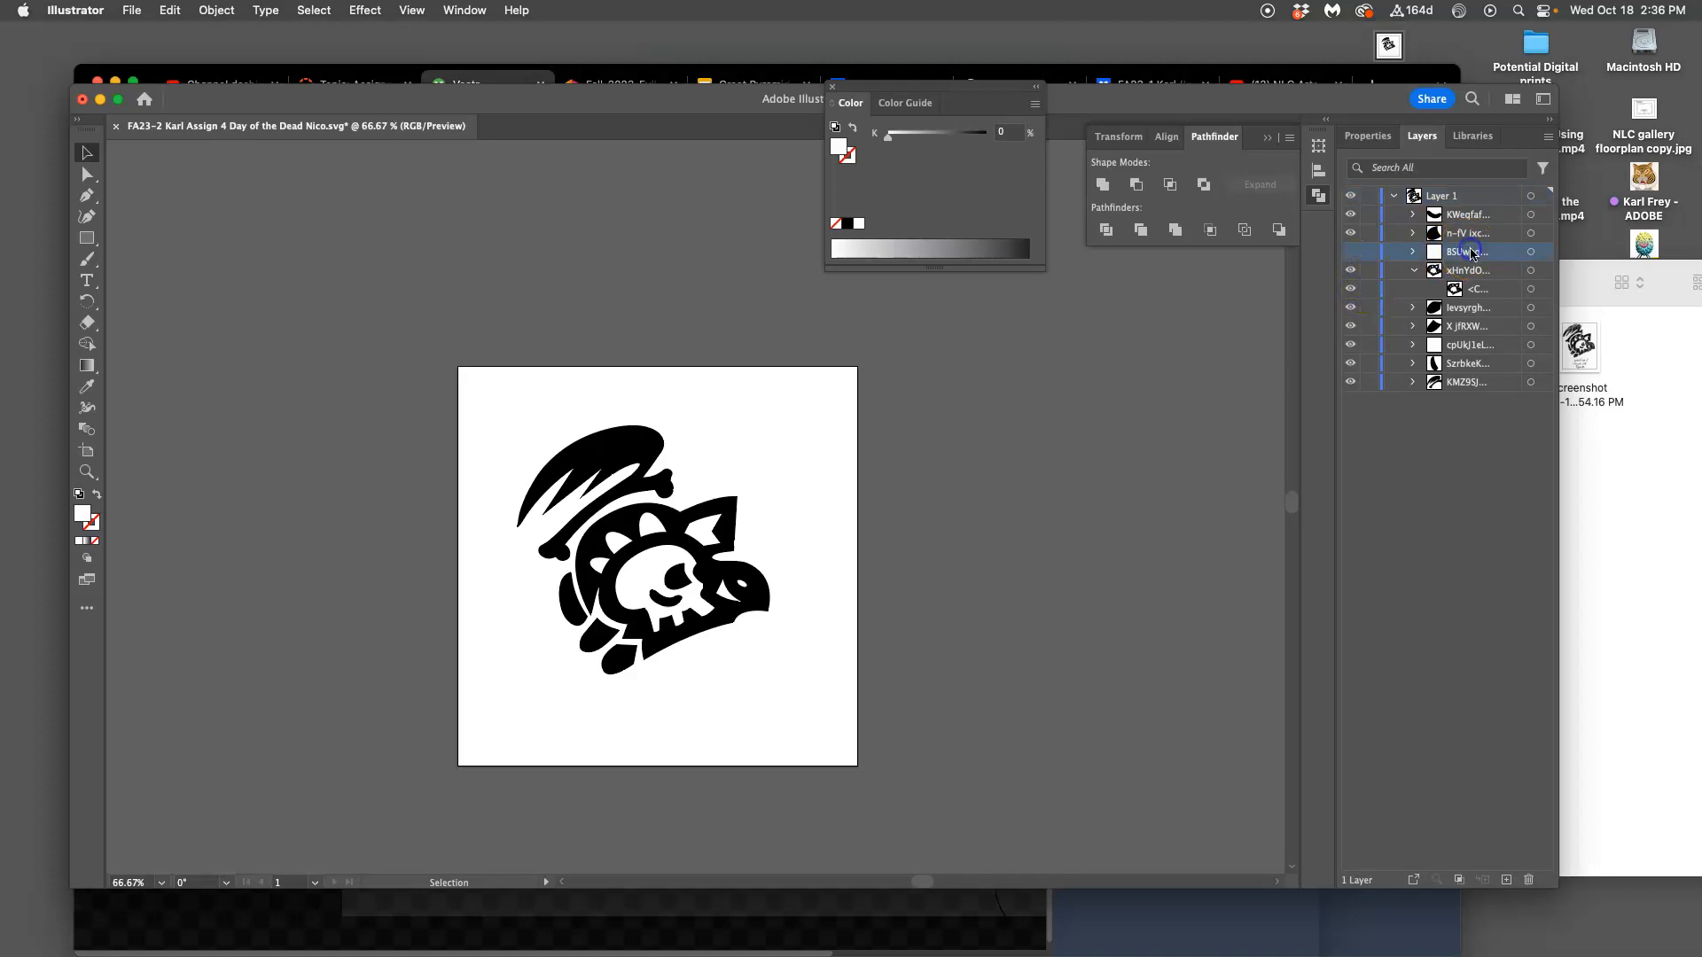
pyautogui.click(1530, 882)
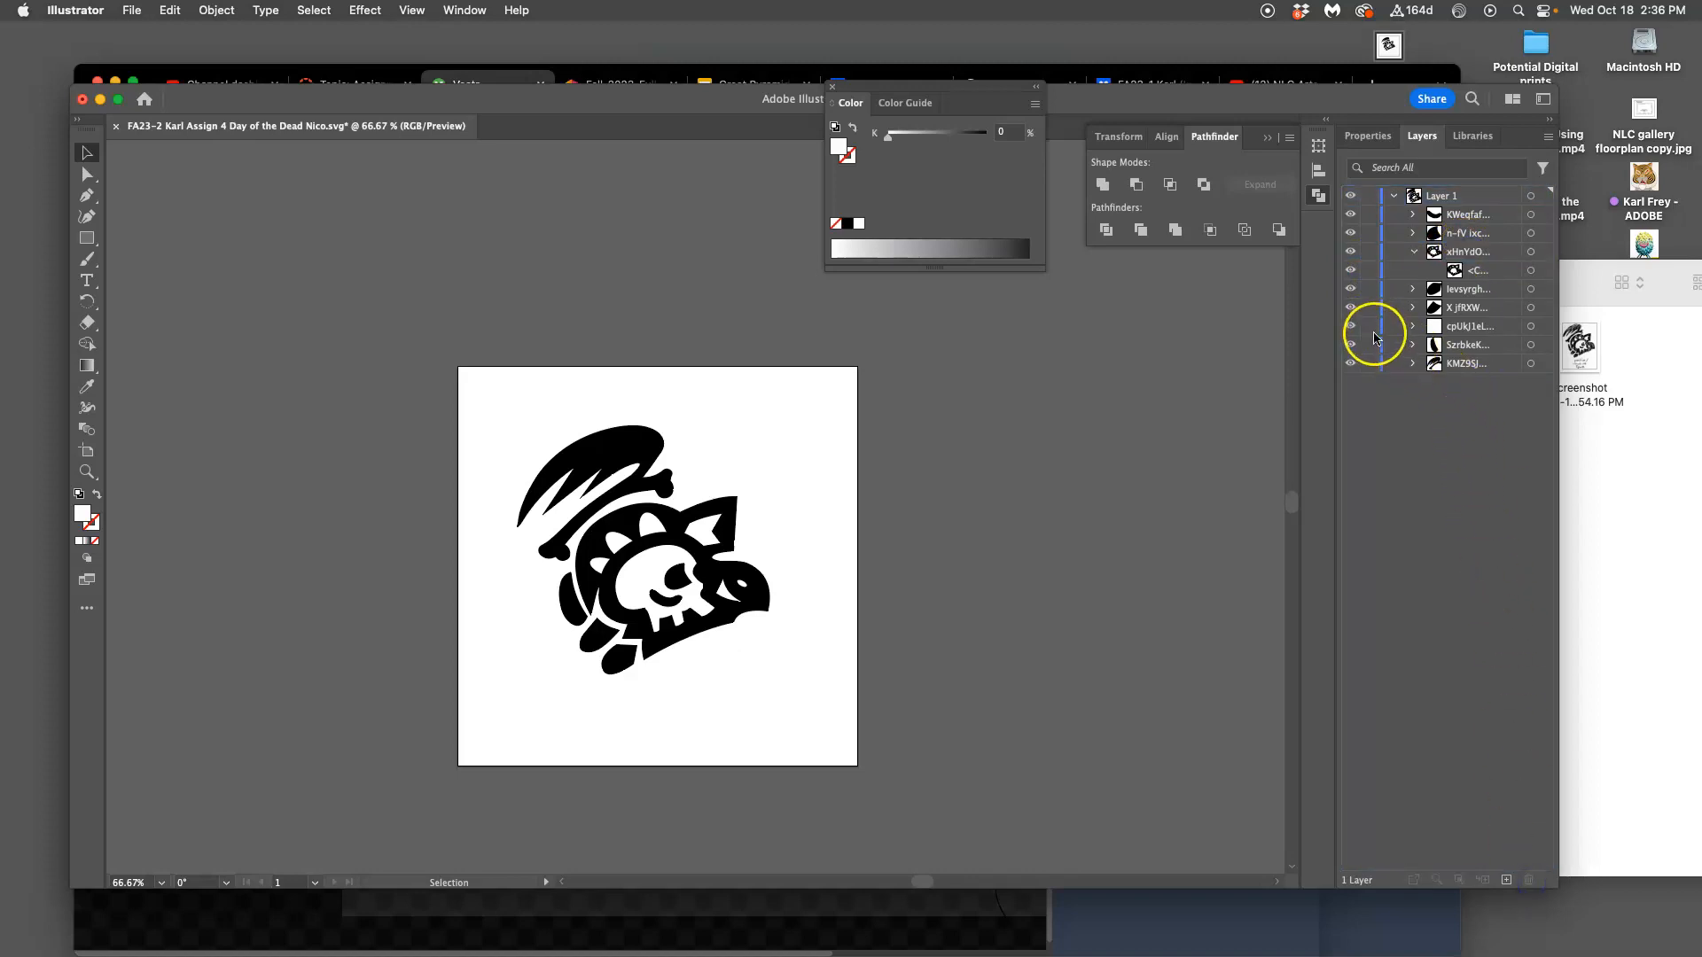
pyautogui.click(1427, 331)
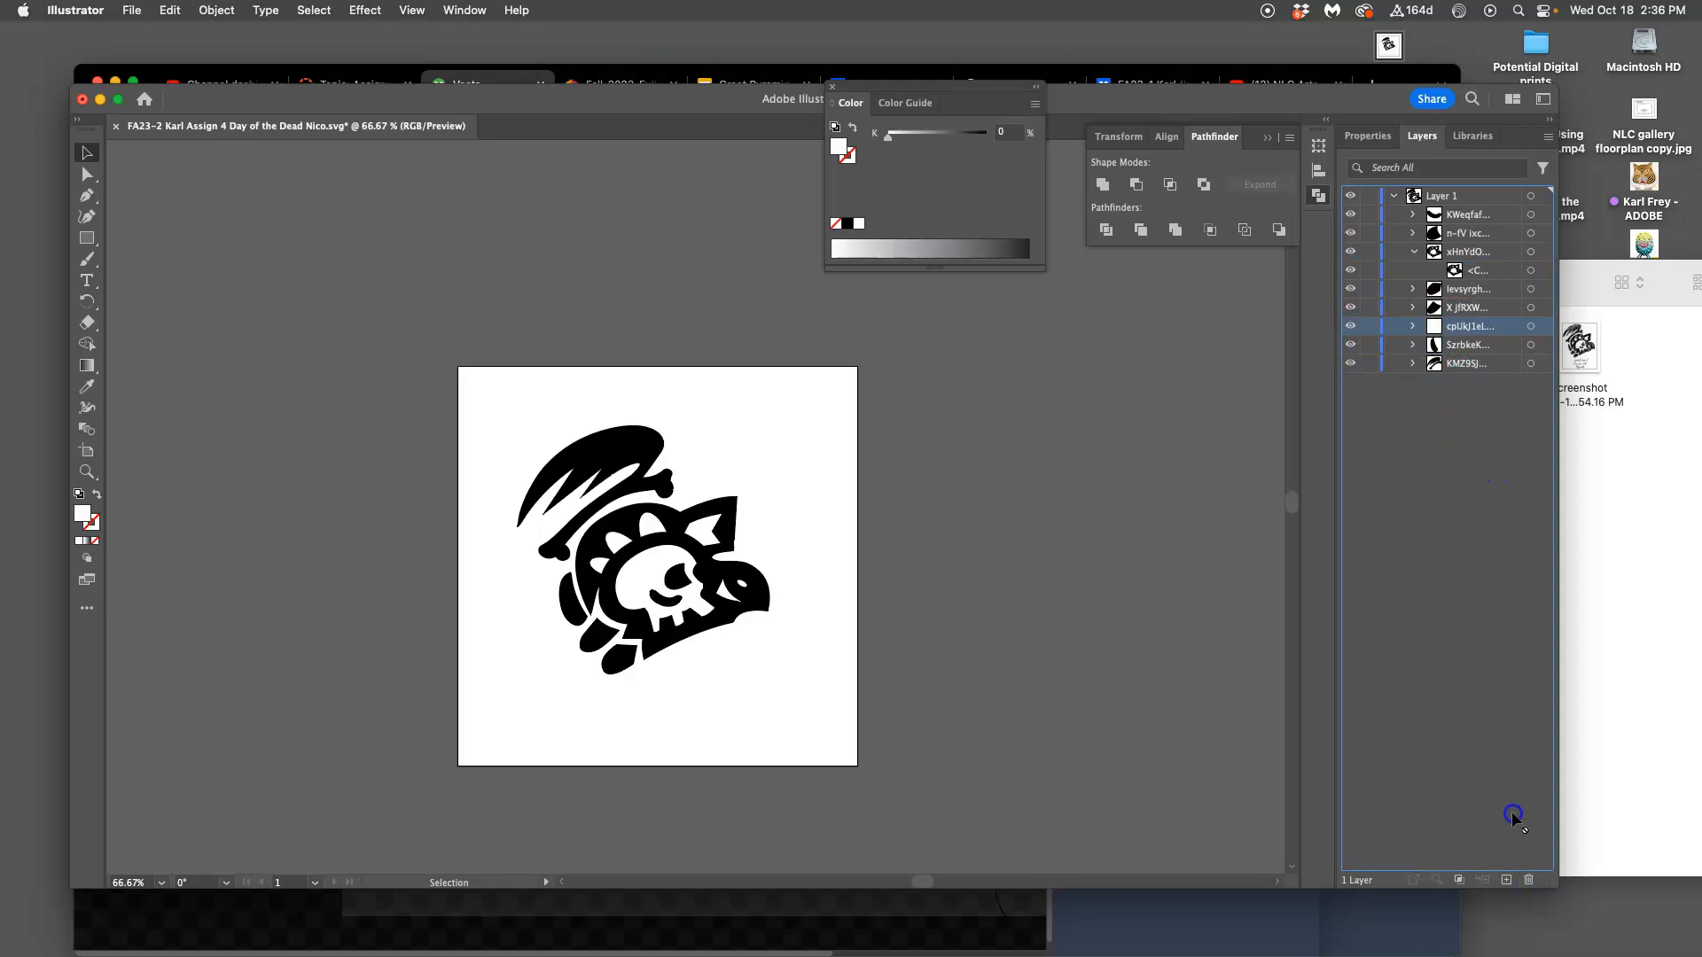
pyautogui.click(1528, 878)
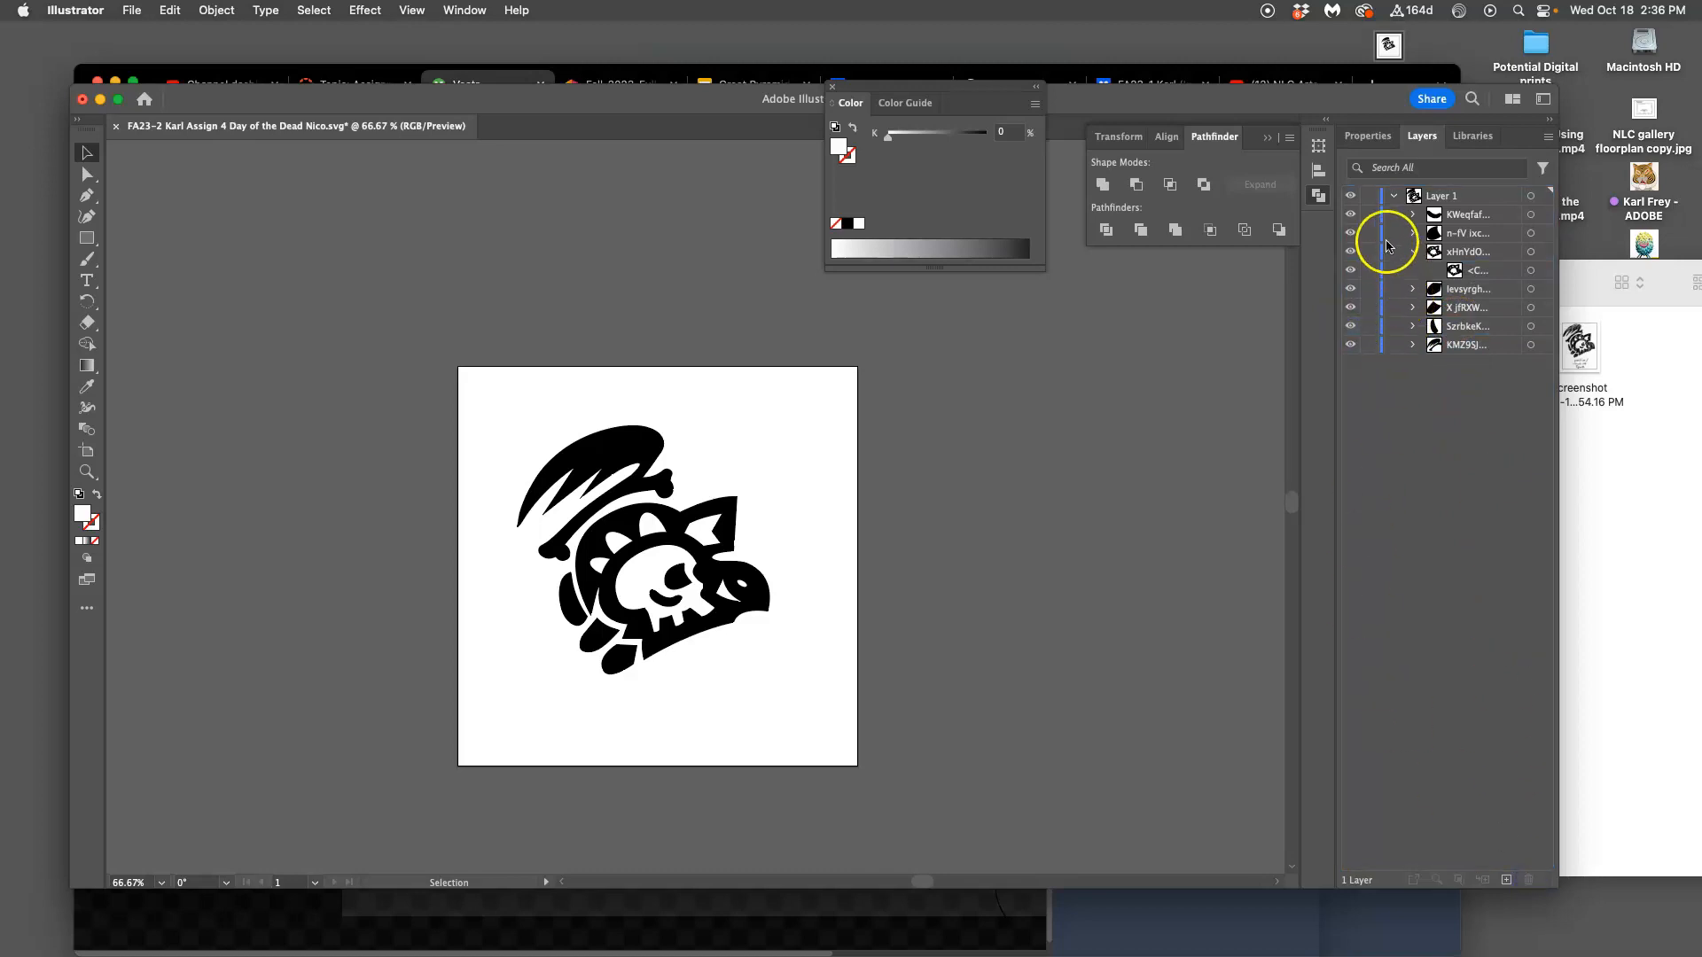
pyautogui.click(1352, 197)
pyautogui.click(1352, 196)
# Step: Save the cleaned artwork on the computer's Desktop in Illustrator EPS format, accepting the offered EPS options
pyautogui.click(131, 9)
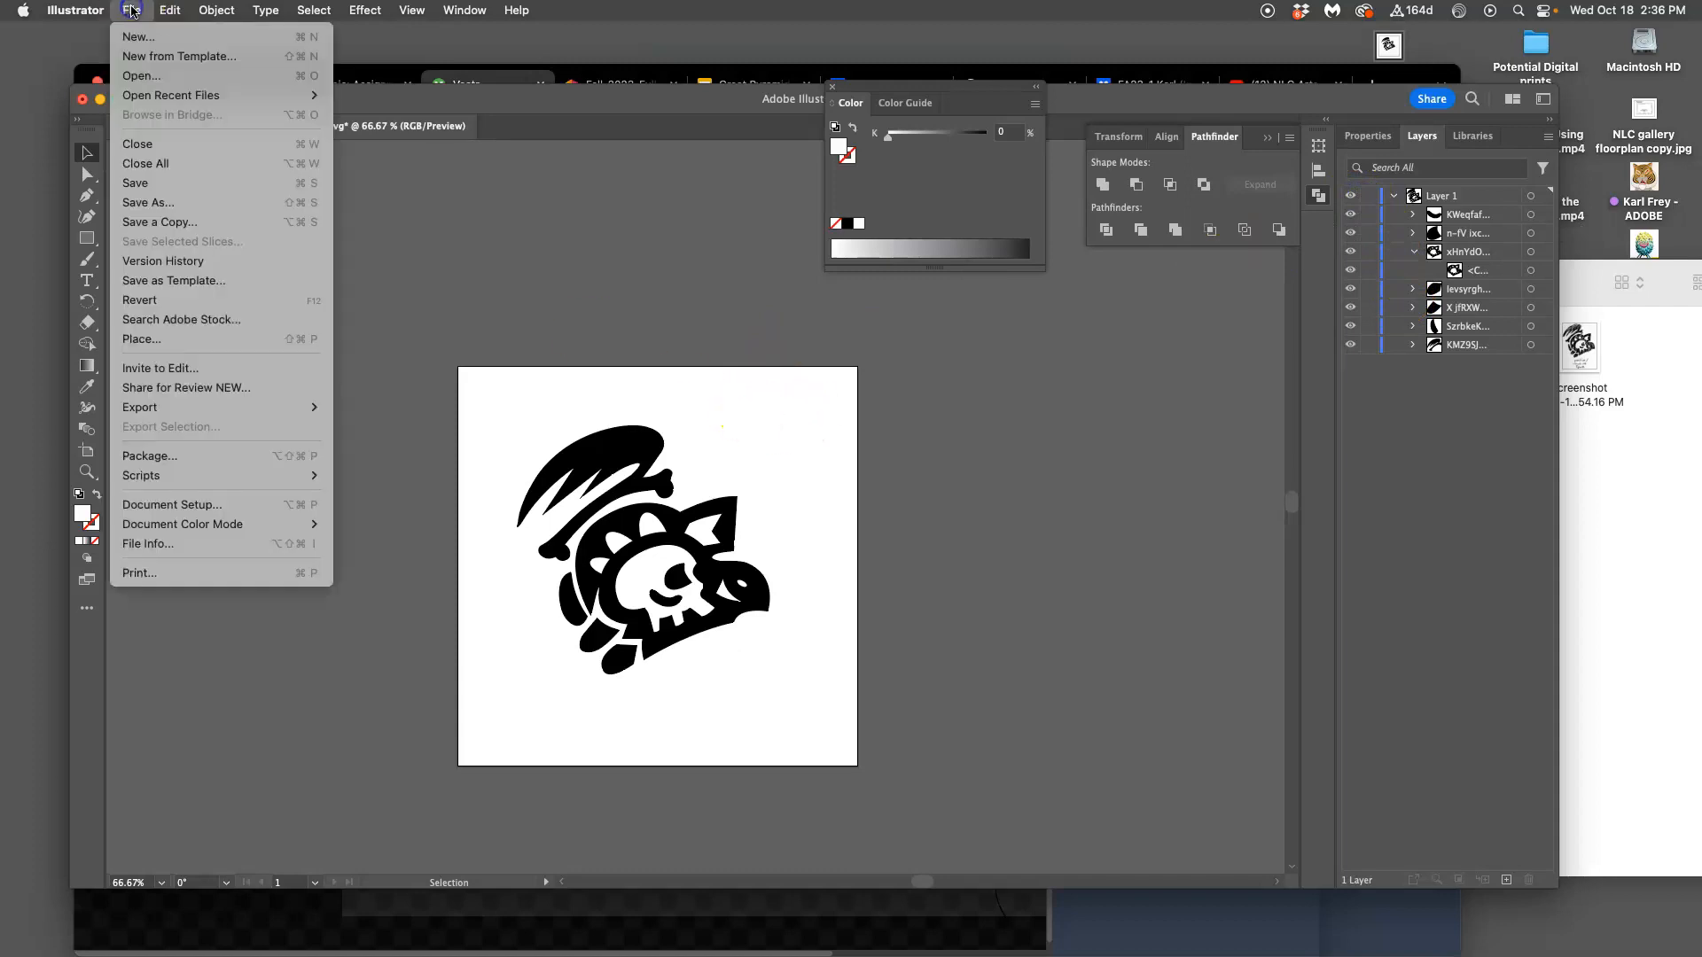
pyautogui.click(169, 204)
pyautogui.click(951, 685)
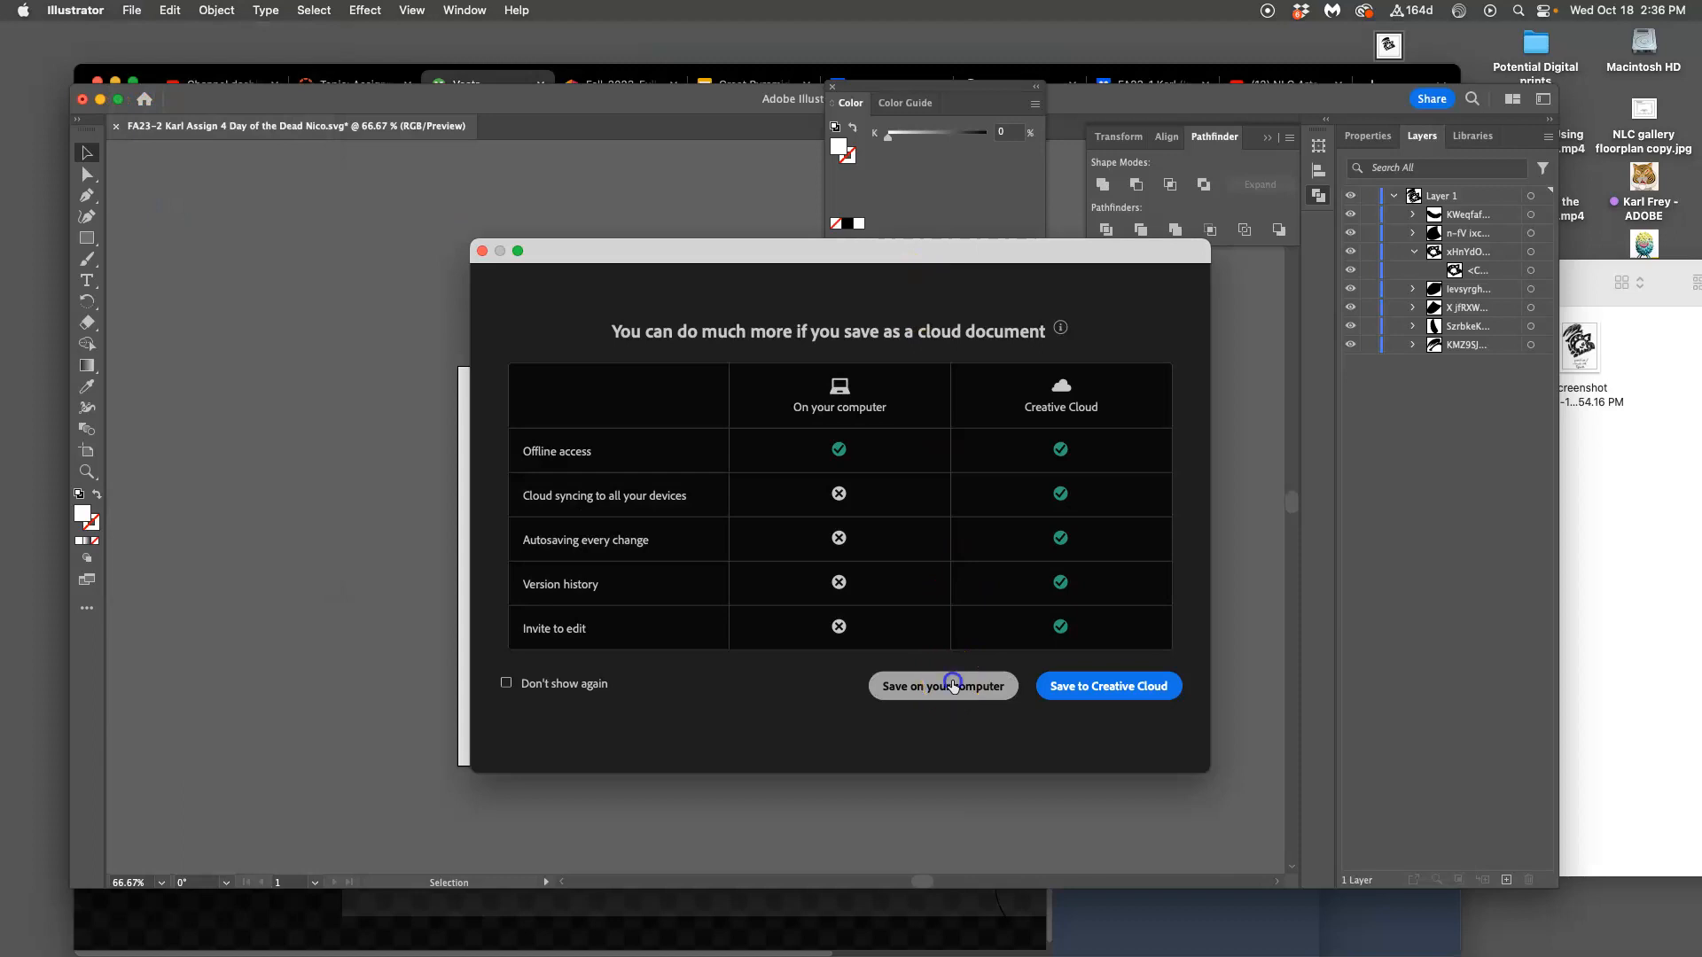
pyautogui.click(874, 346)
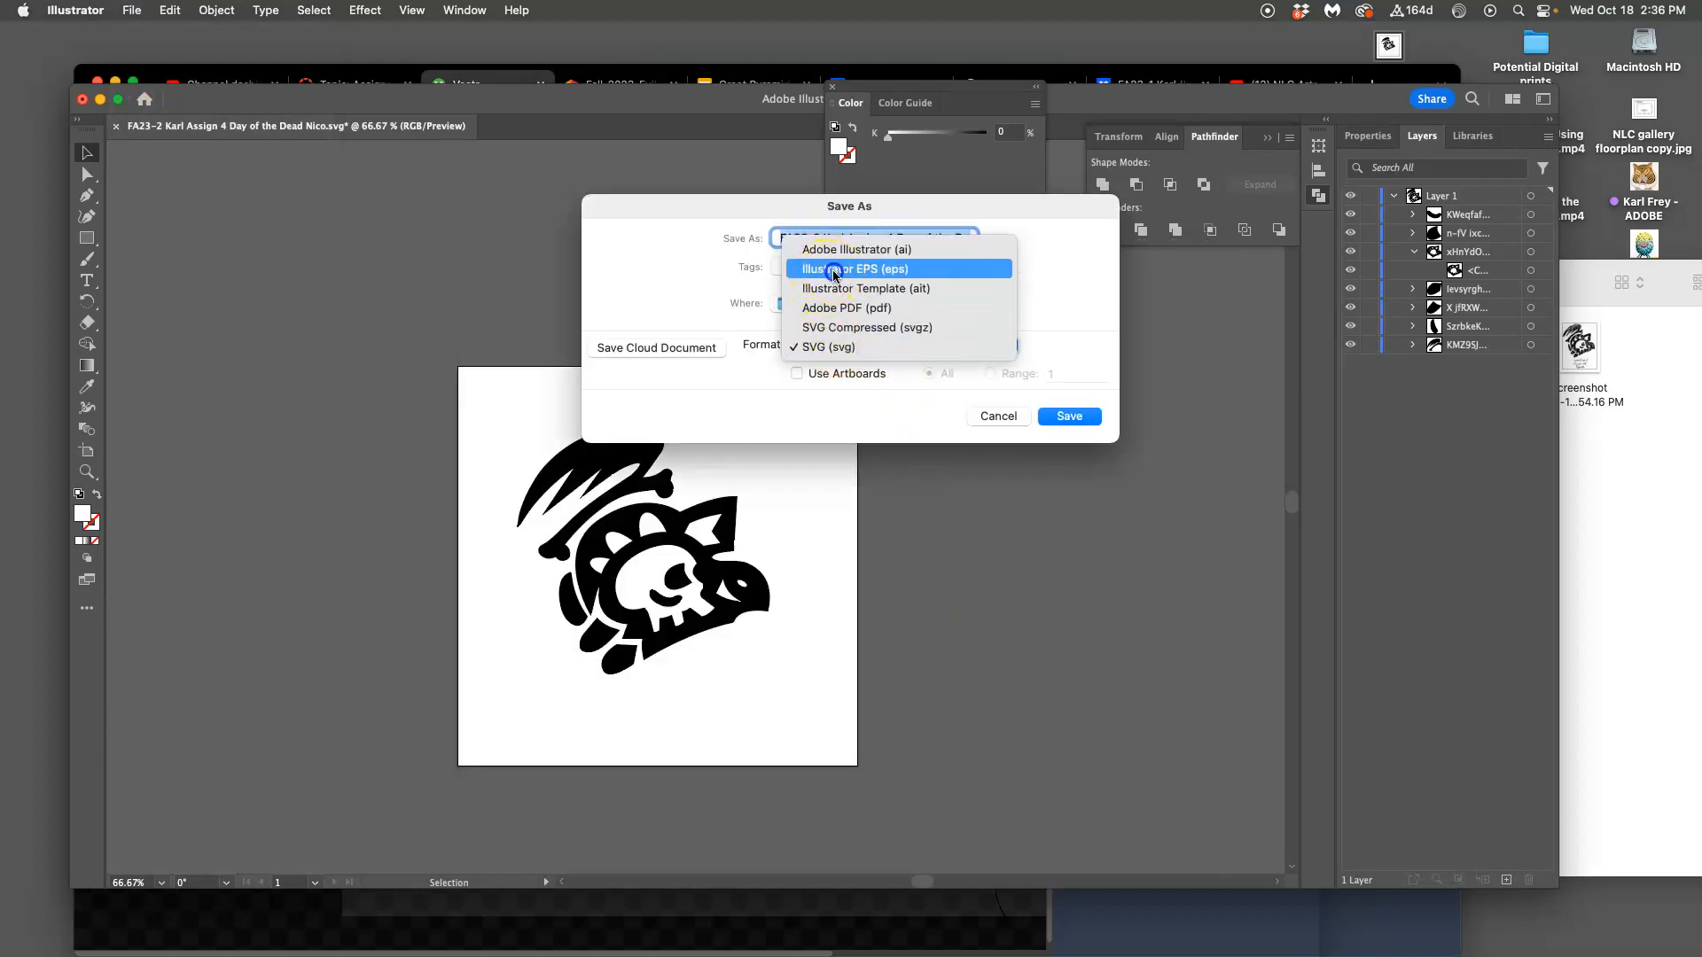
pyautogui.click(834, 269)
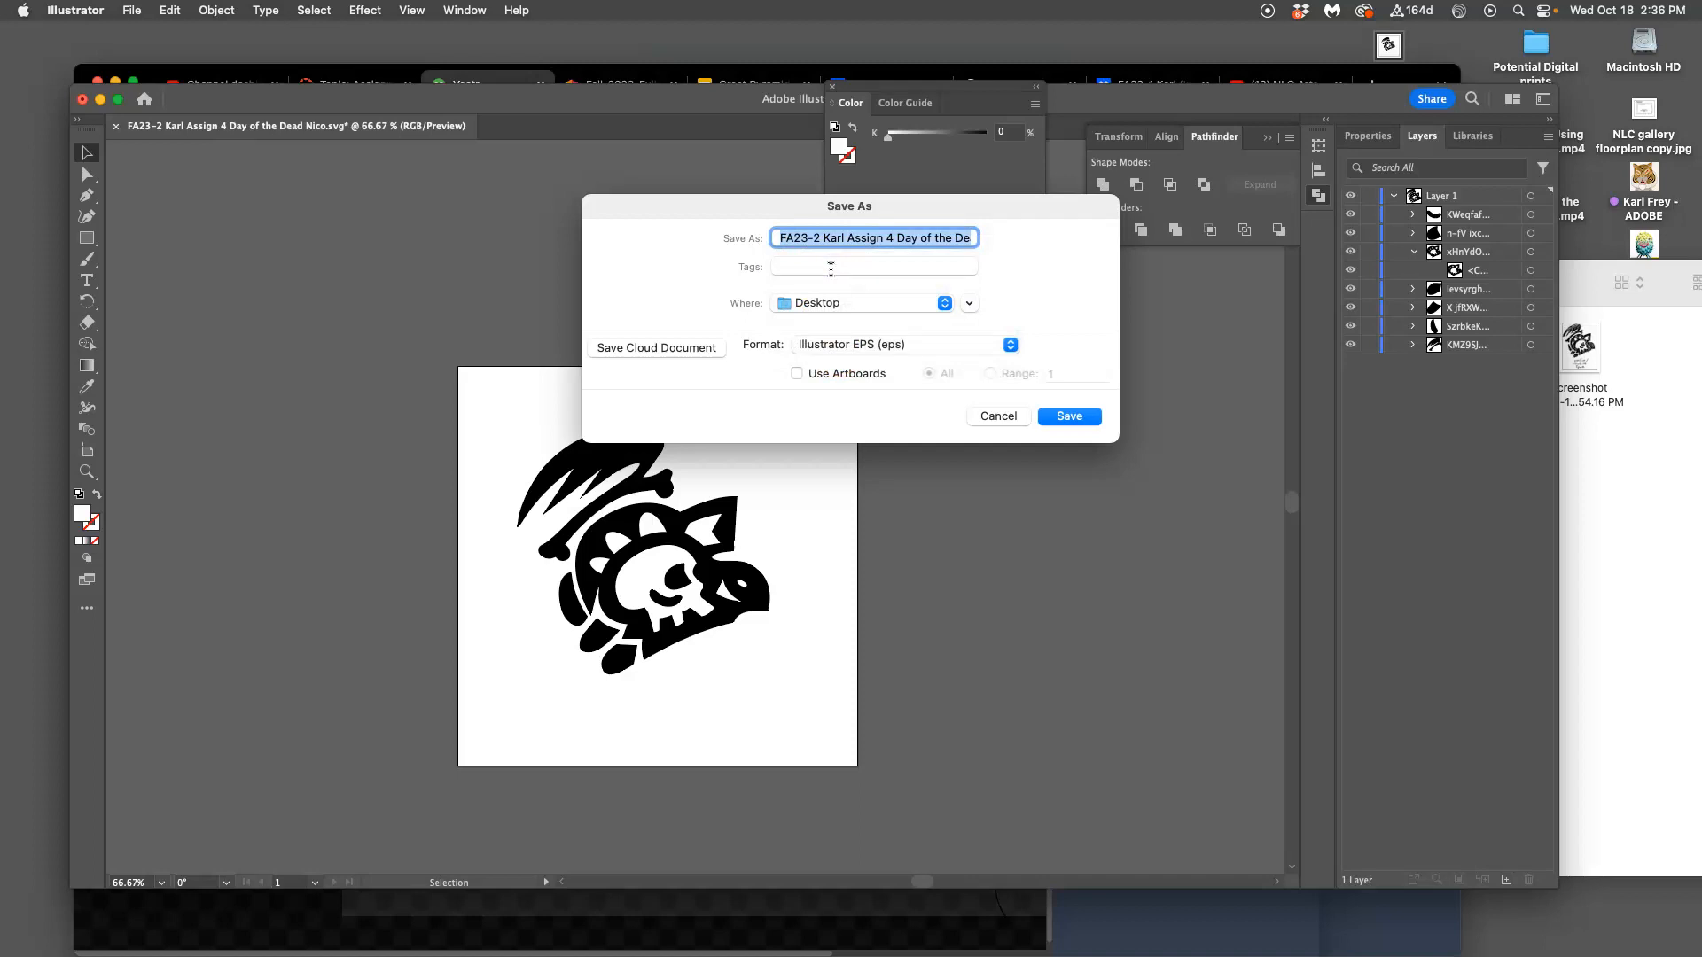
pyautogui.click(1069, 417)
pyautogui.click(1059, 752)
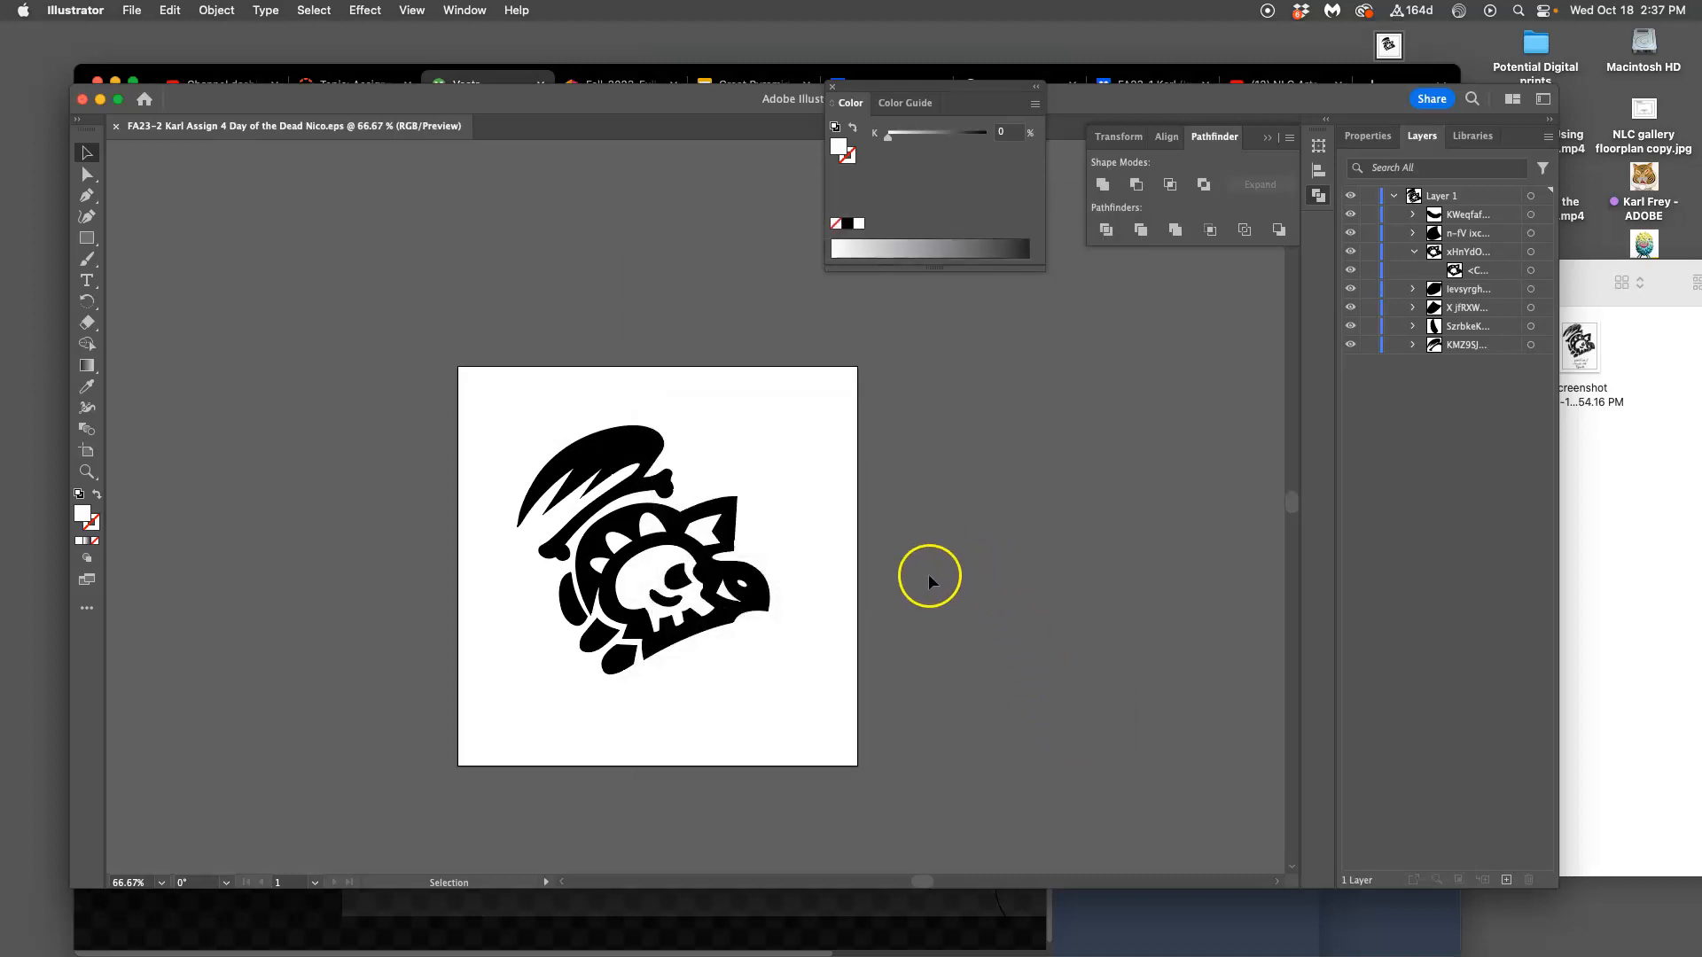
pyautogui.click(131, 10)
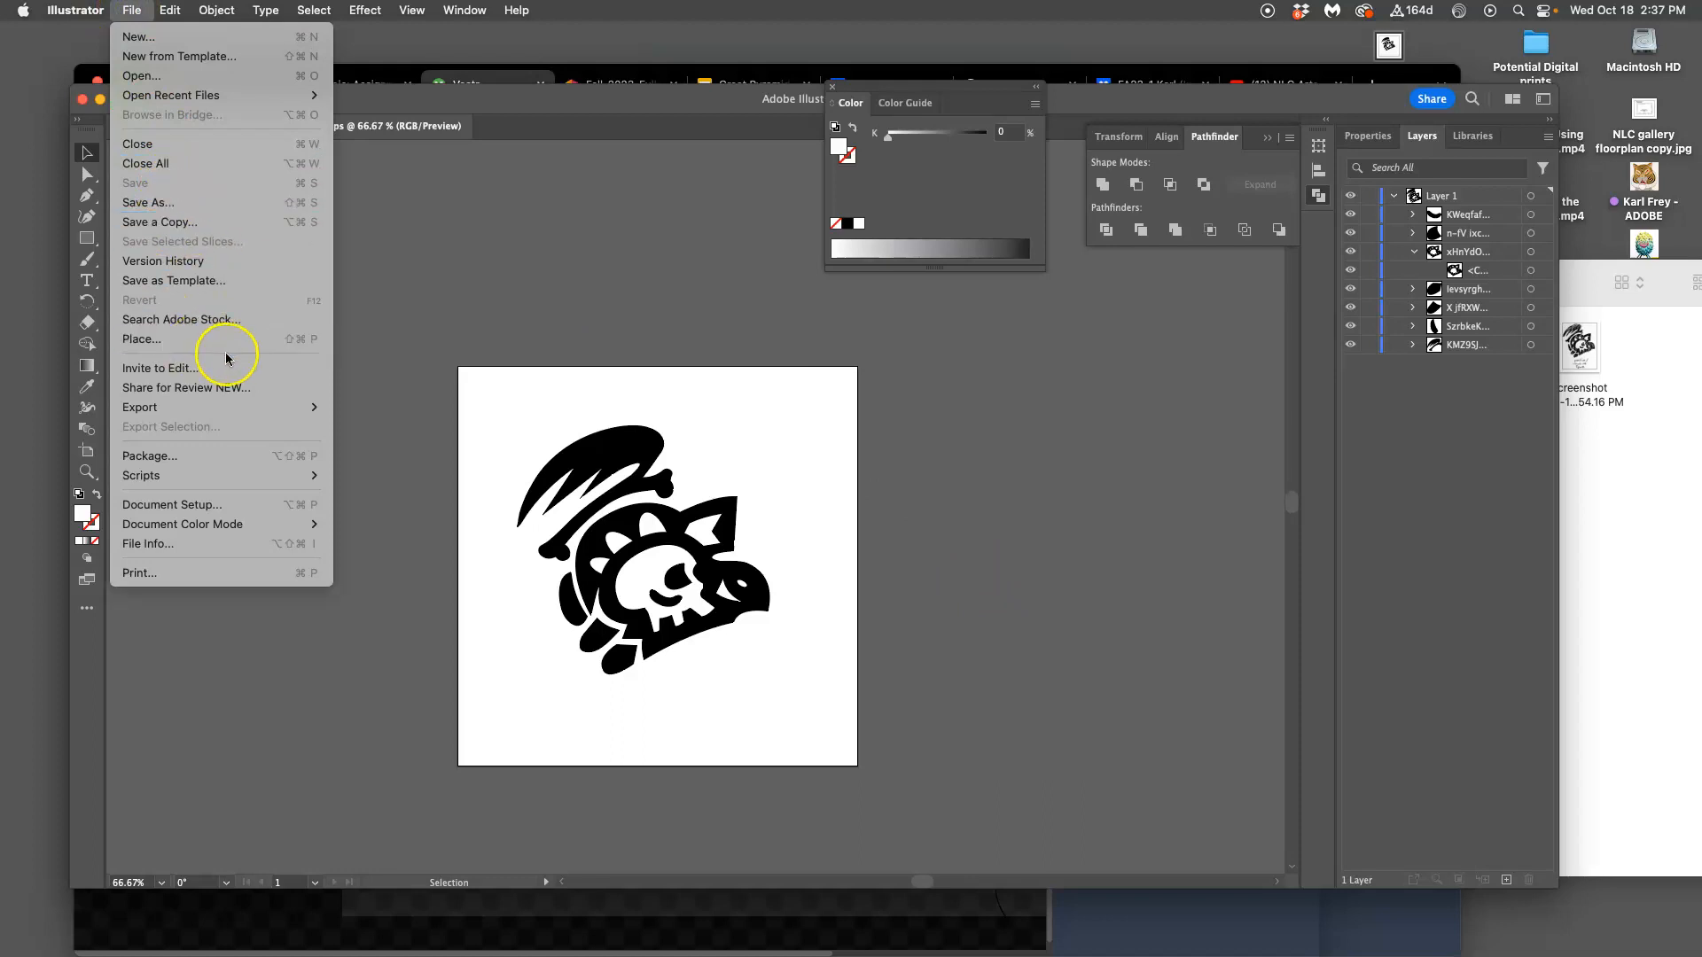
pyautogui.moveTo(217, 407)
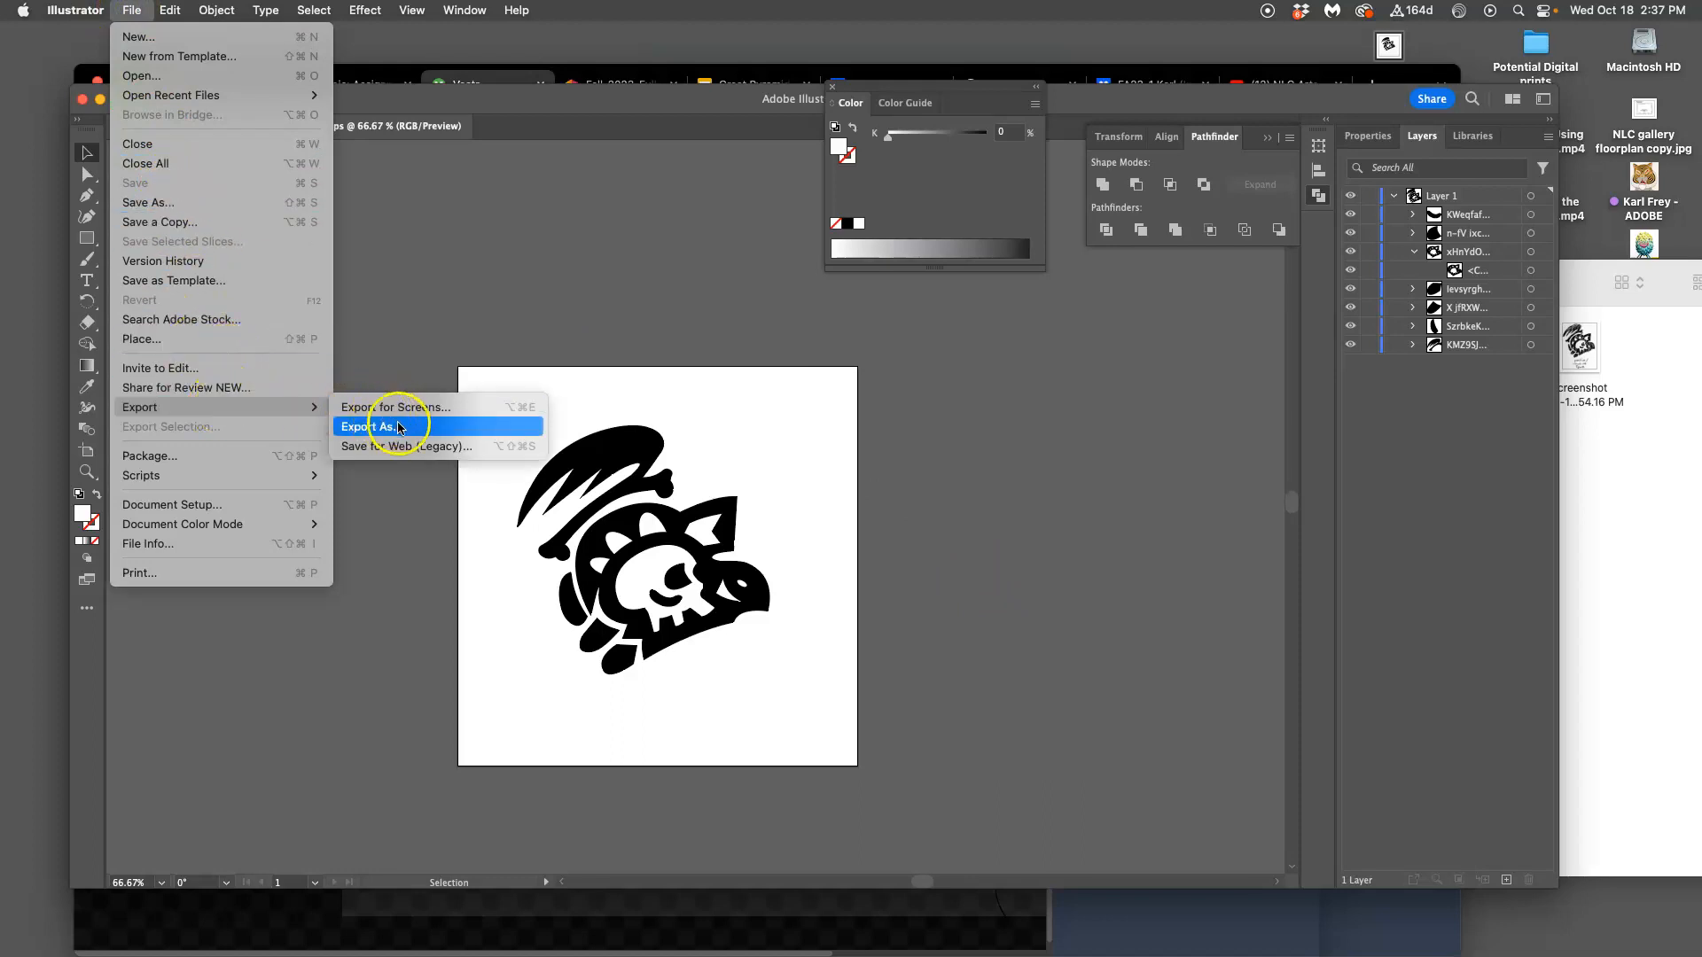
pyautogui.click(406, 310)
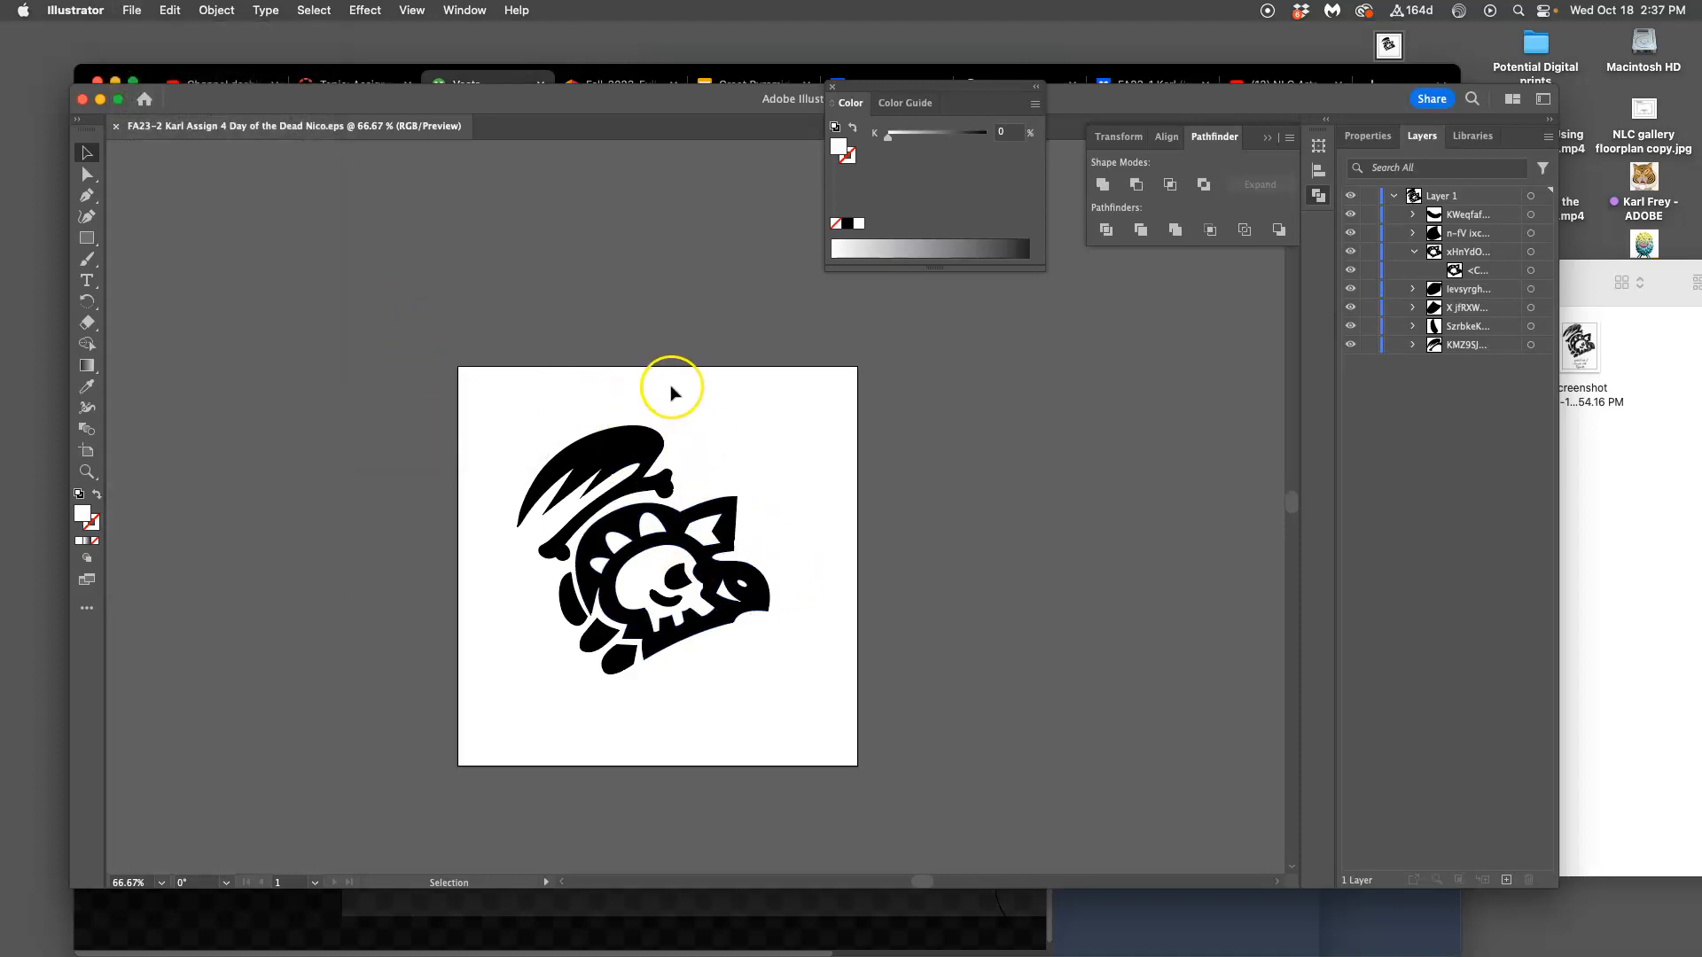
# Step: Reveal the desktop, place the Day of the Dead SVG and EPS files one below the other, and tag the EPS blue
pyautogui.press('F11')
pyautogui.click(1394, 78)
pyautogui.moveTo(1393, 78); pyautogui.dragTo(1394, 133)
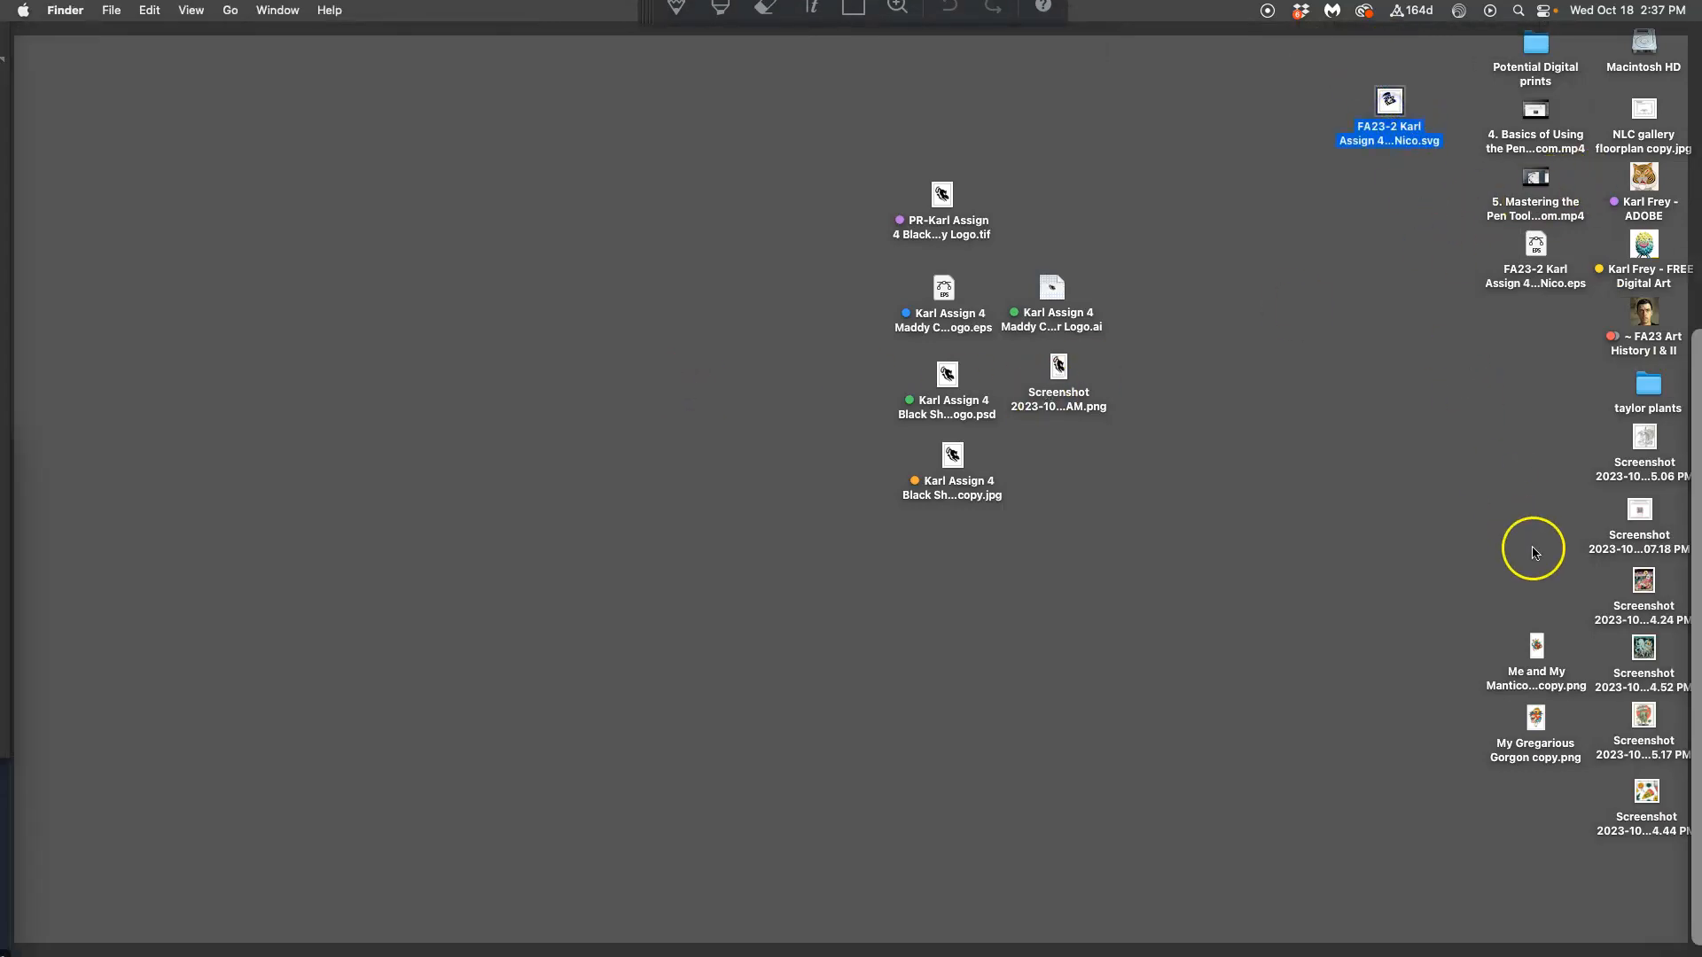
pyautogui.moveTo(1540, 283); pyautogui.dragTo(1396, 209)
pyautogui.rightClick(1390, 202)
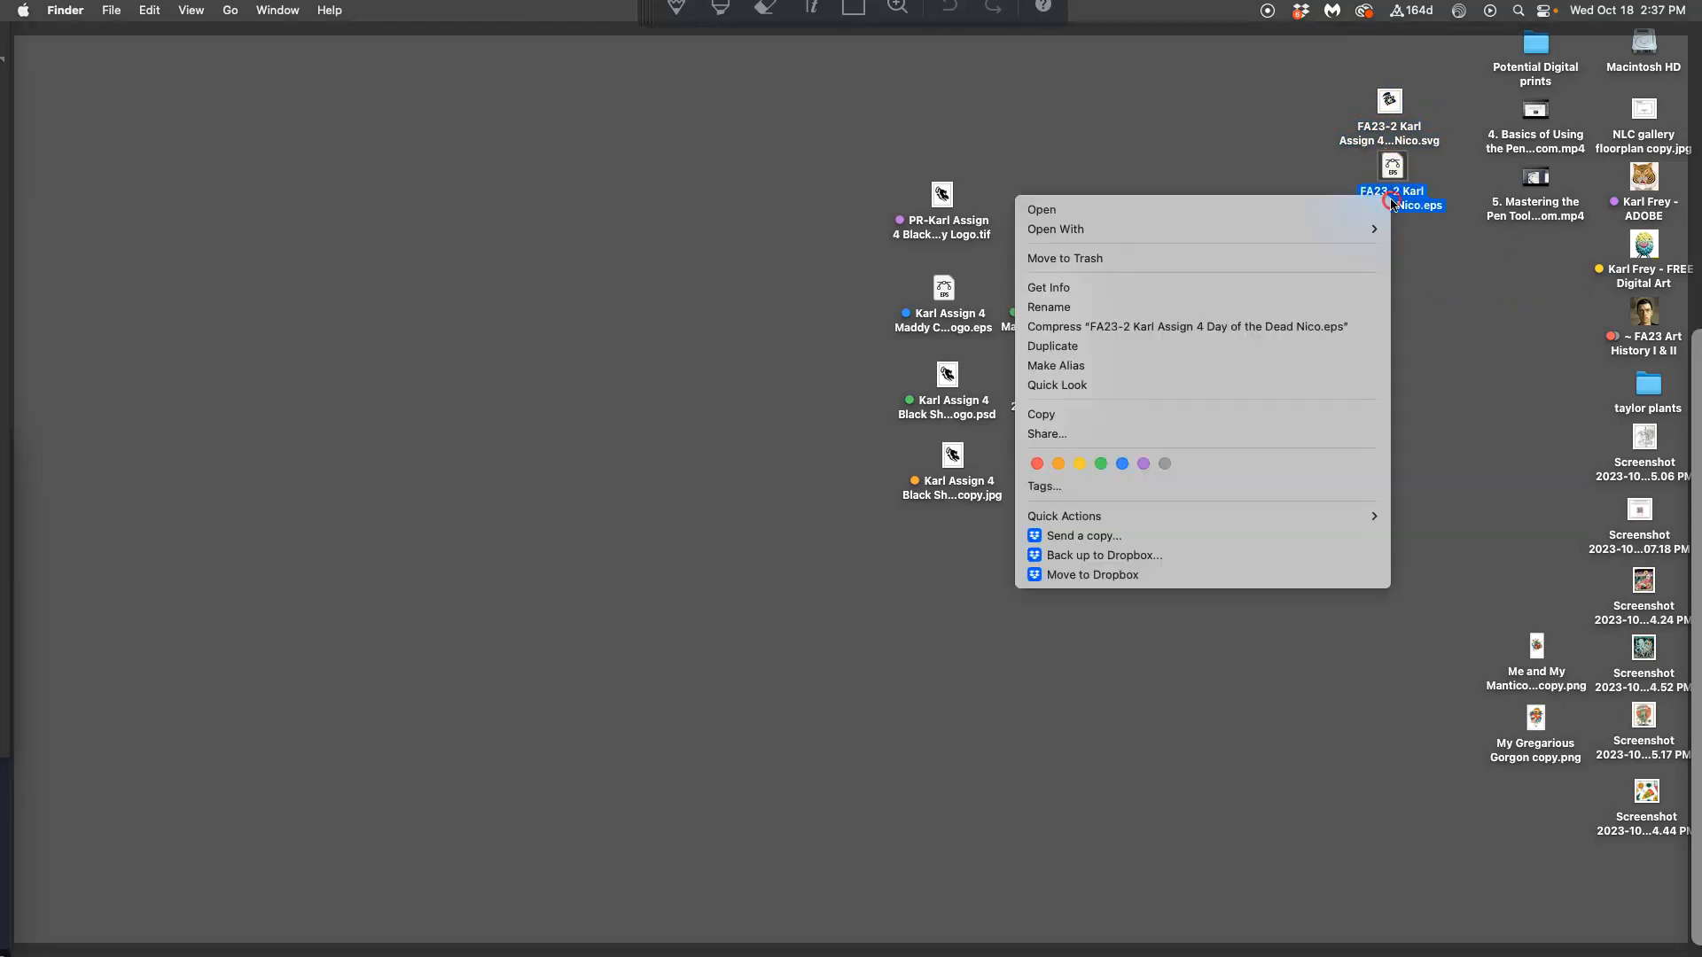
pyautogui.click(1121, 463)
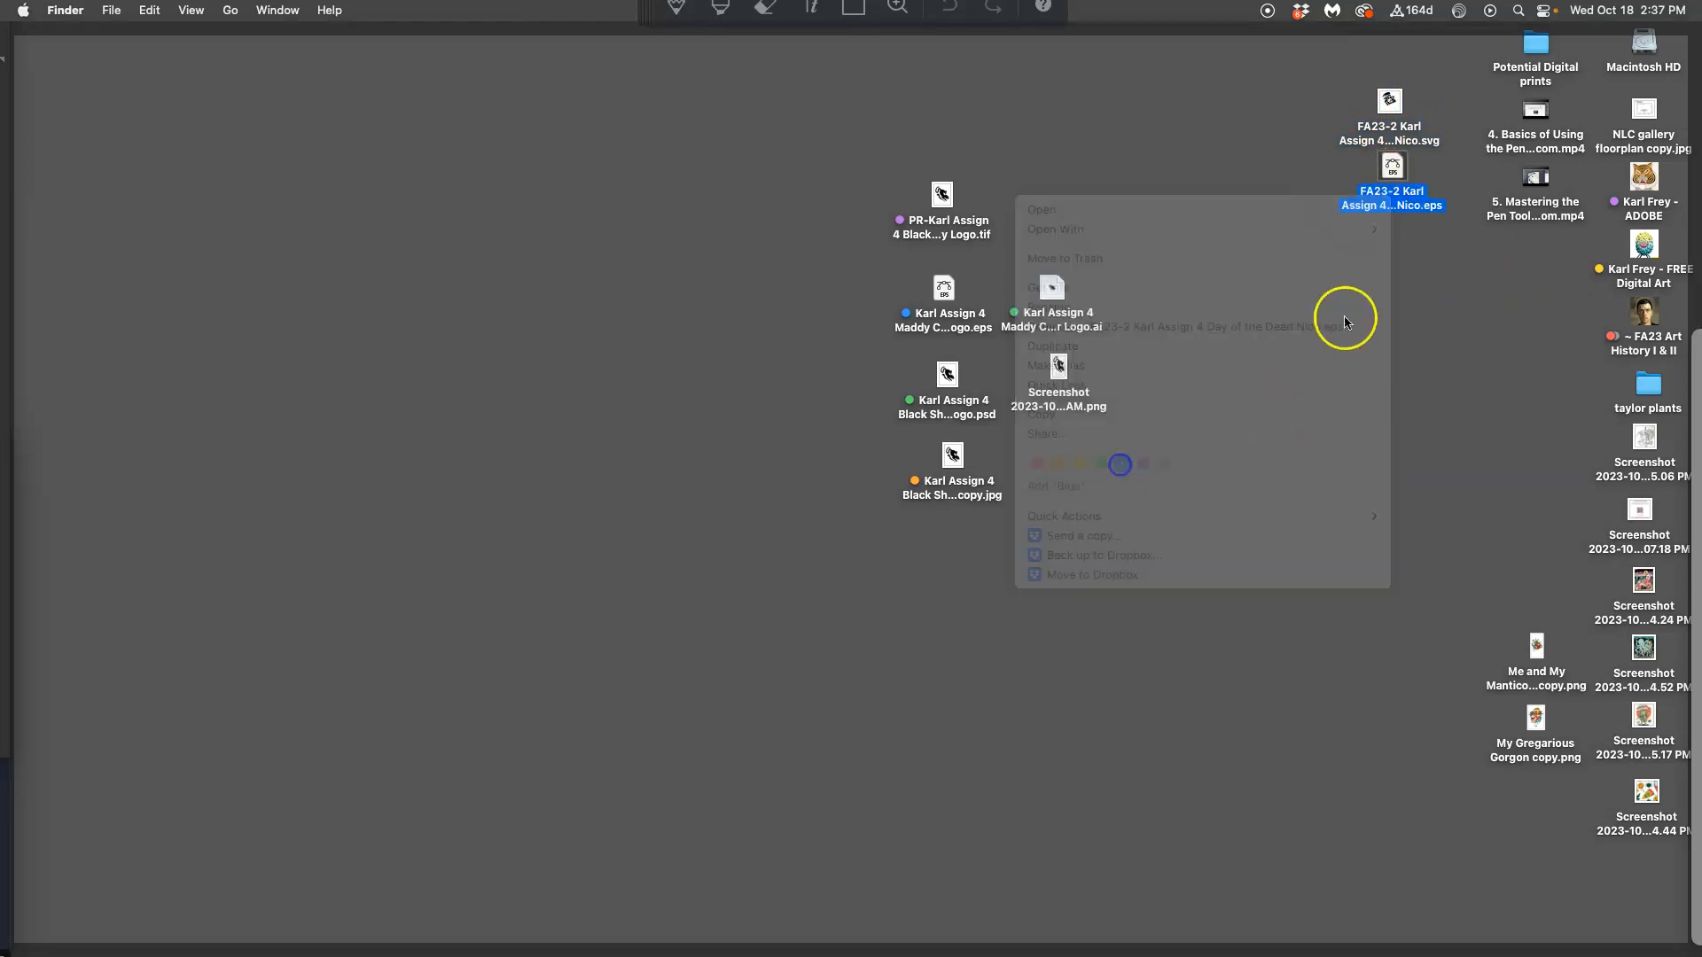
# Step: Open the EPS file in Illustrator, close the document, and close the Illustrator window
pyautogui.doubleClick(1385, 213)
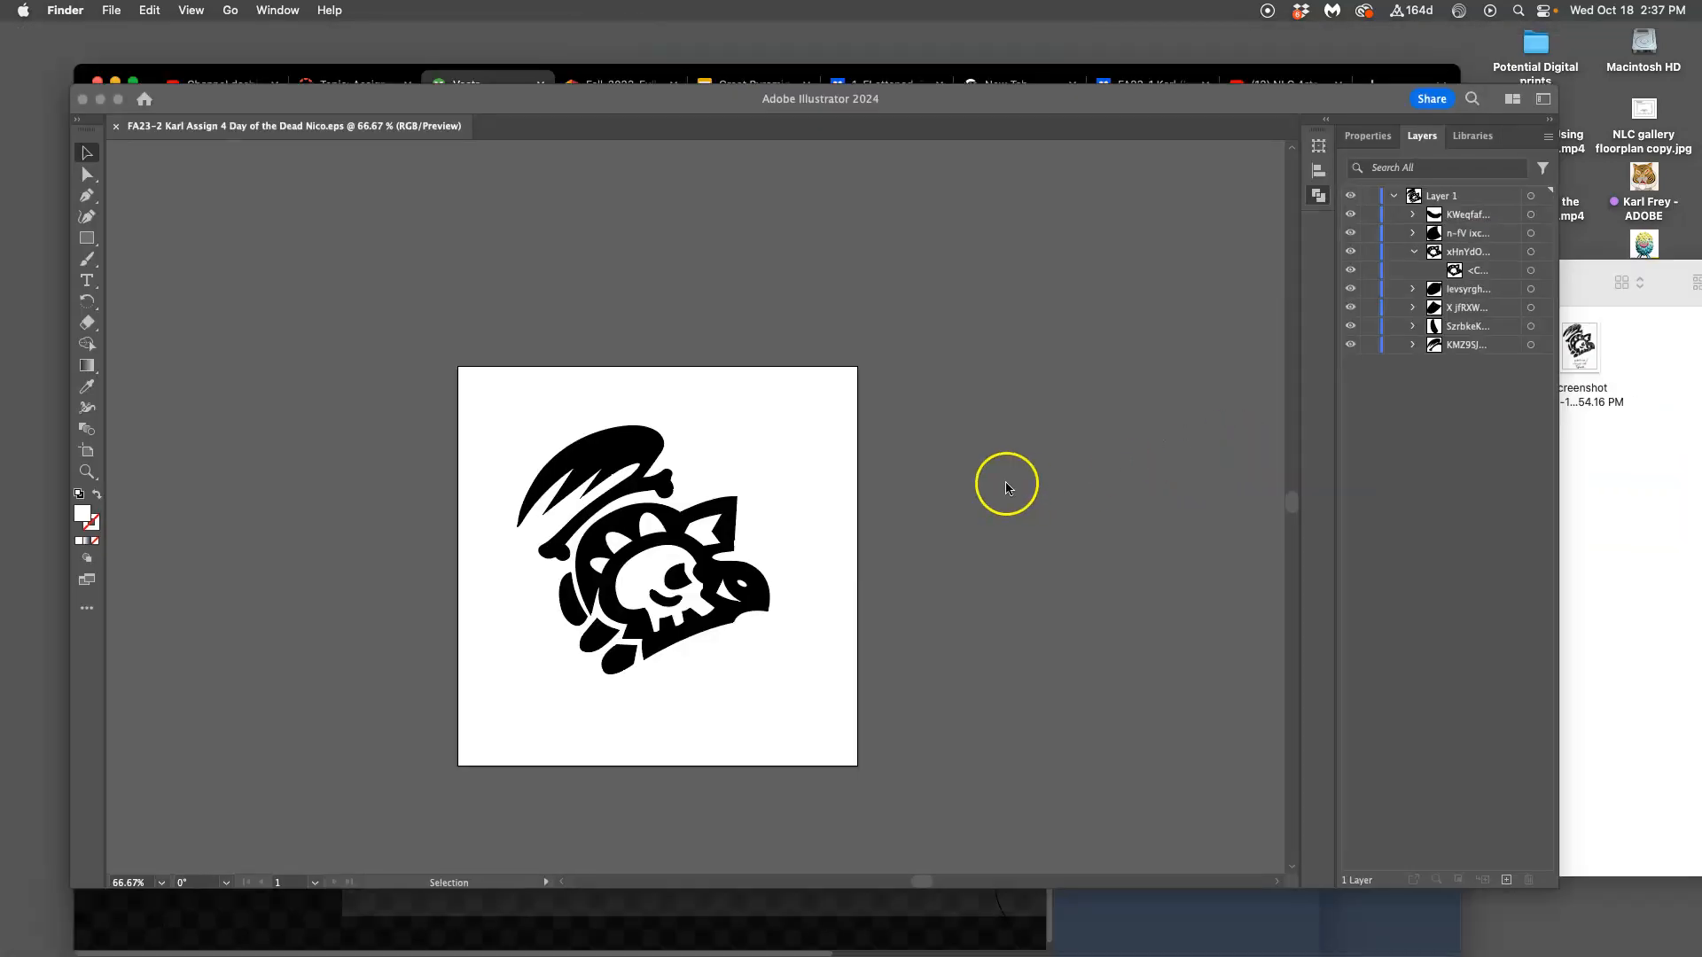
pyautogui.click(82, 100)
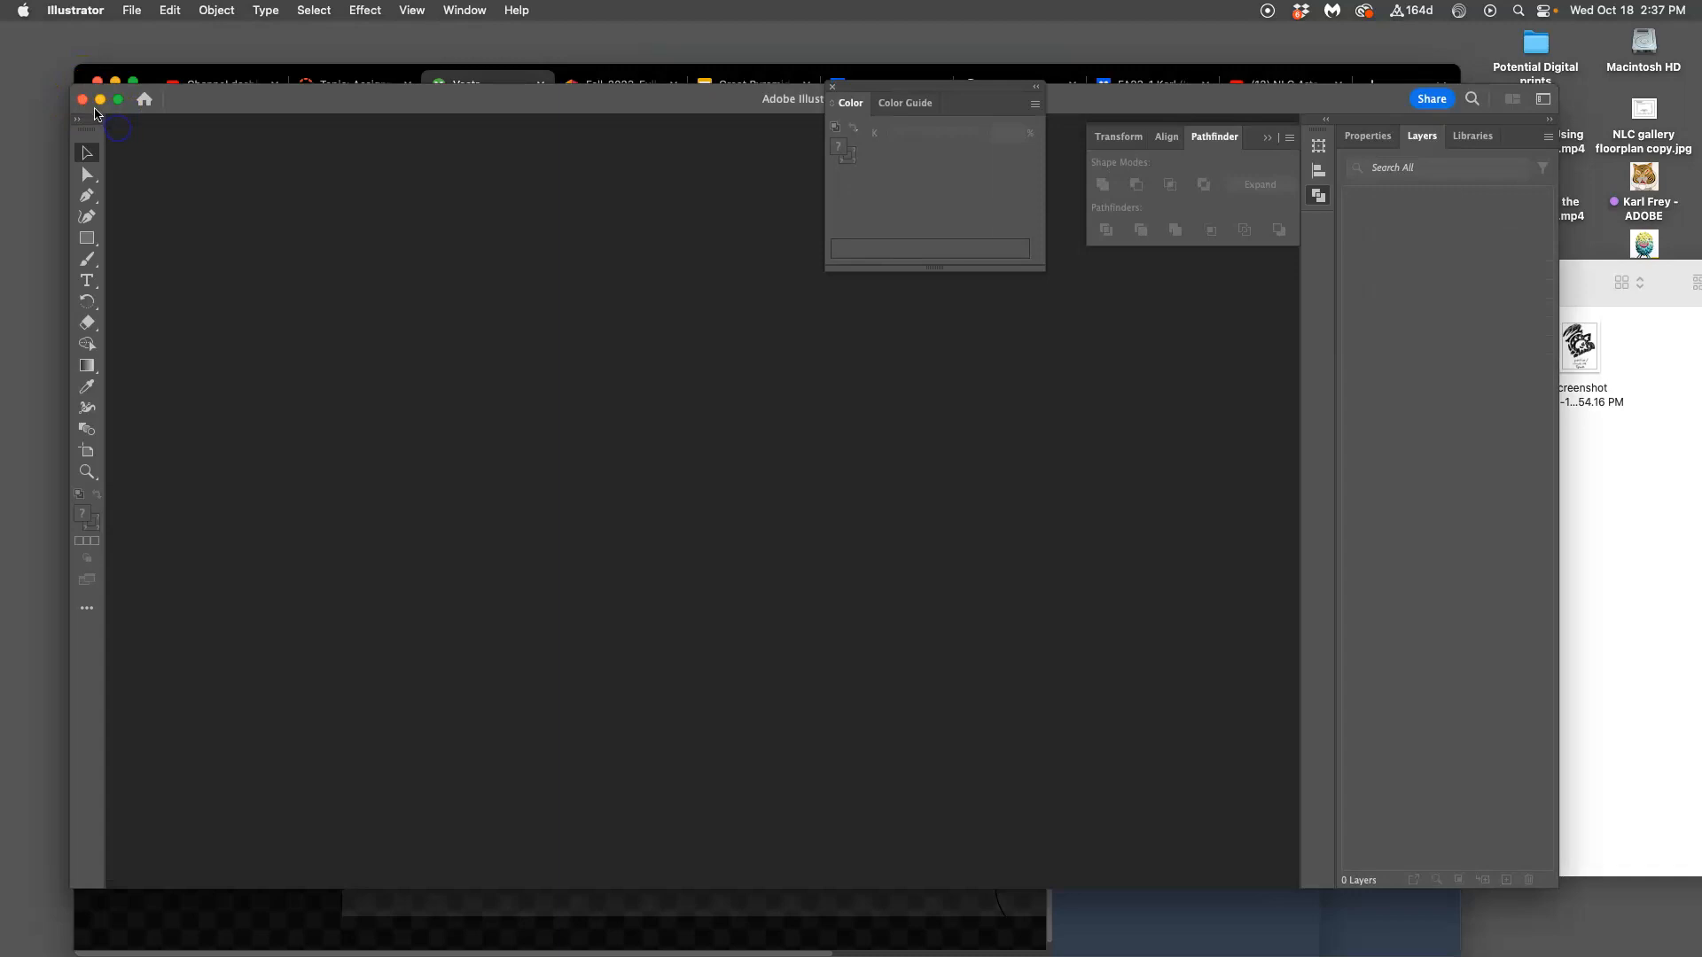
pyautogui.click(81, 100)
# Step: Switch to Vectr in the browser and download the drawing in VECTR format
pyautogui.click(845, 253)
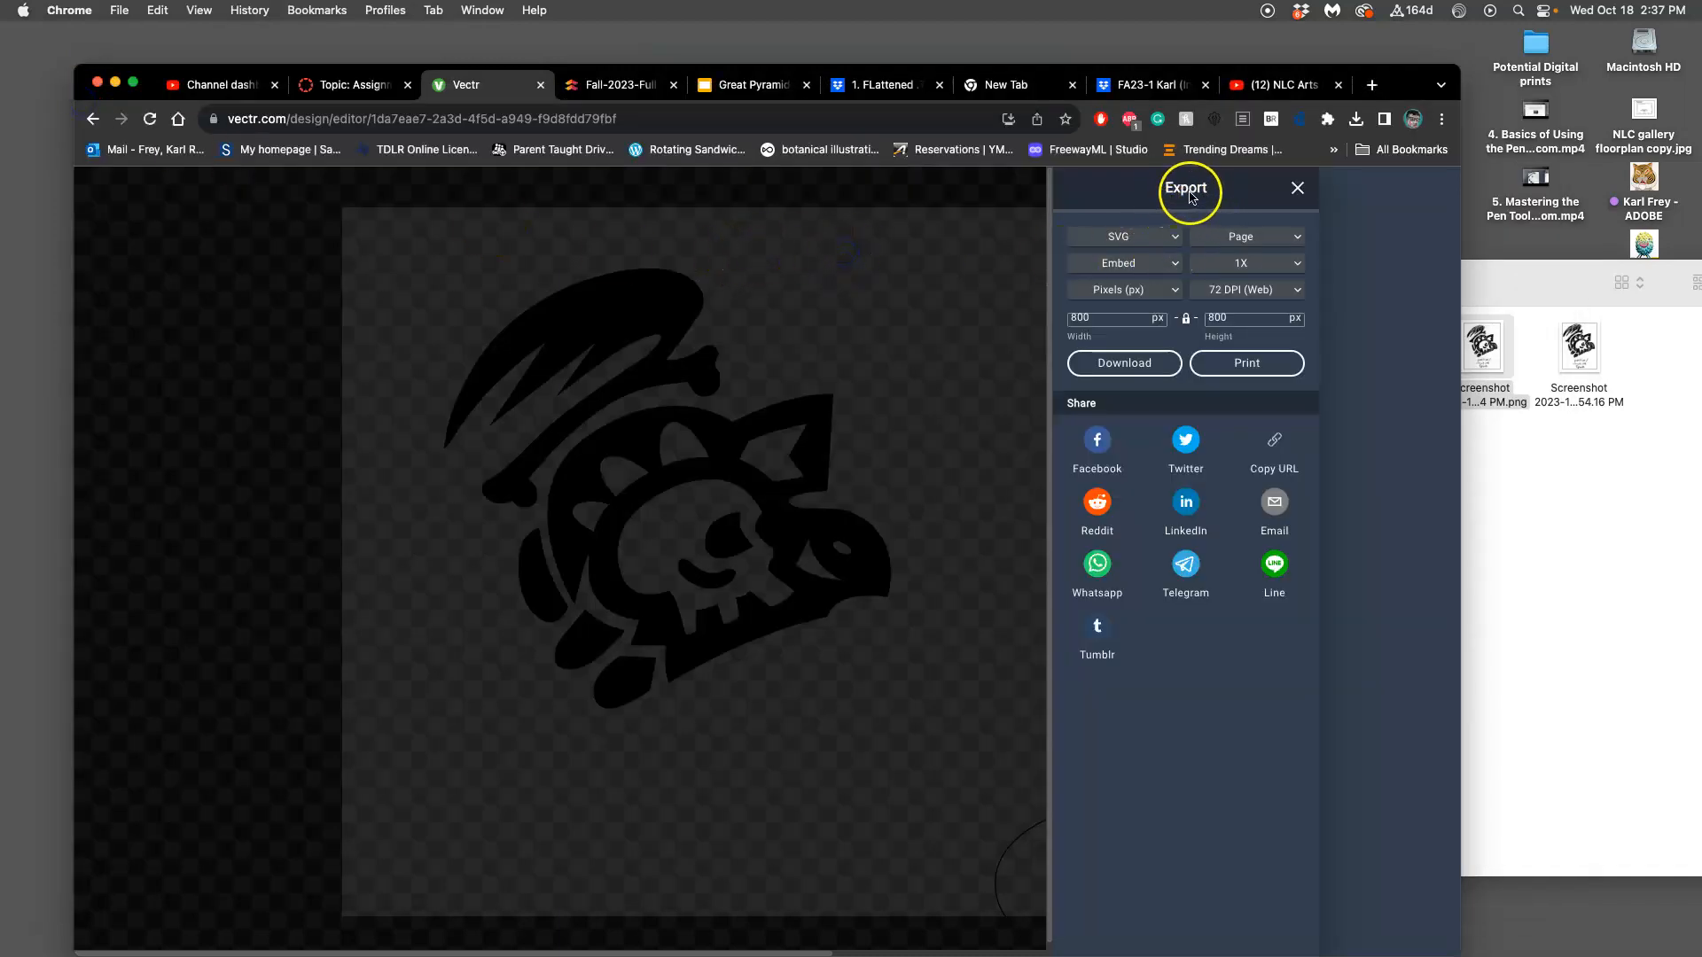
pyautogui.click(1153, 236)
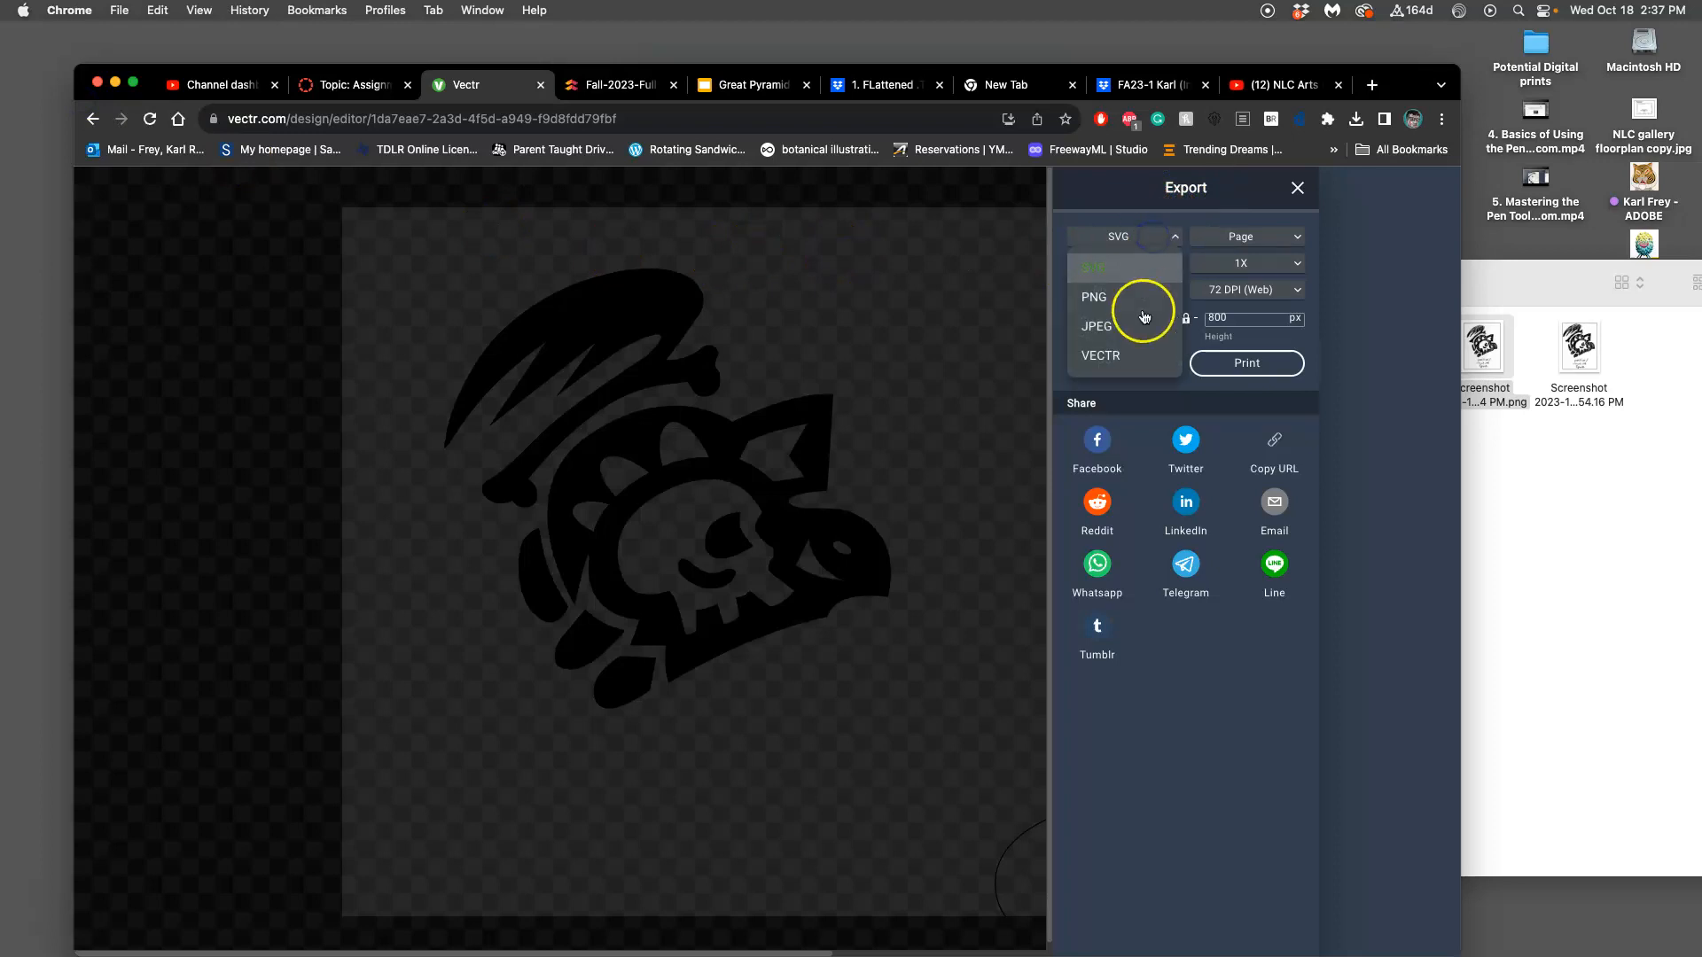
pyautogui.click(1102, 356)
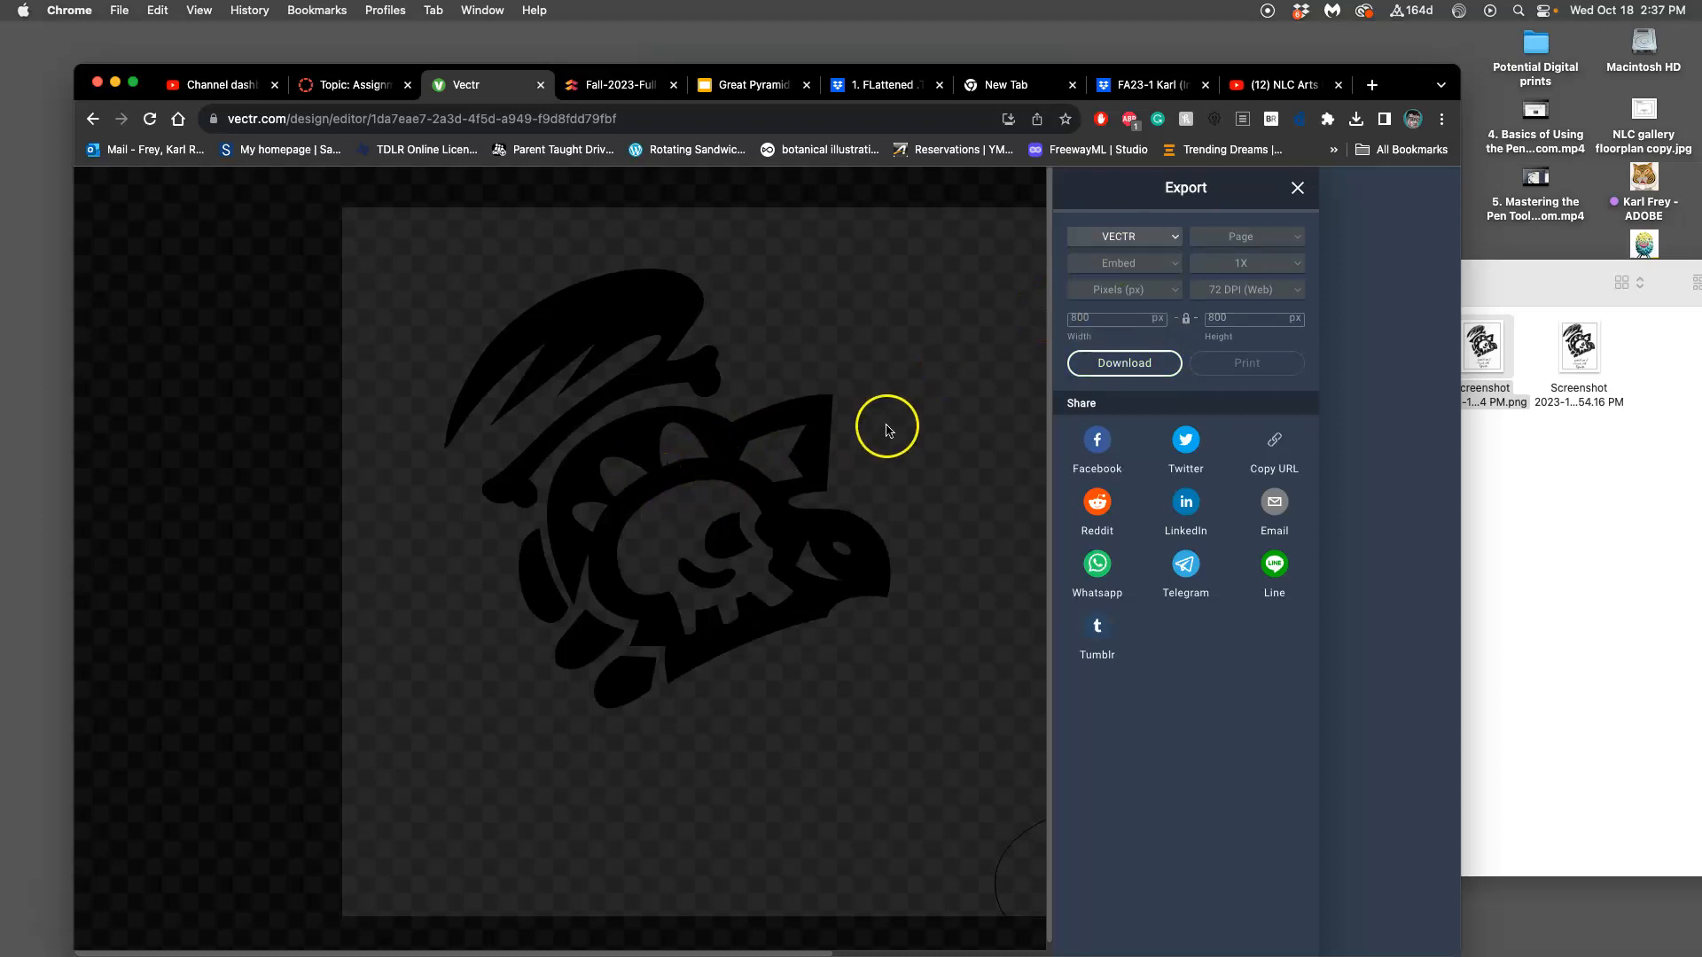
pyautogui.click(1150, 365)
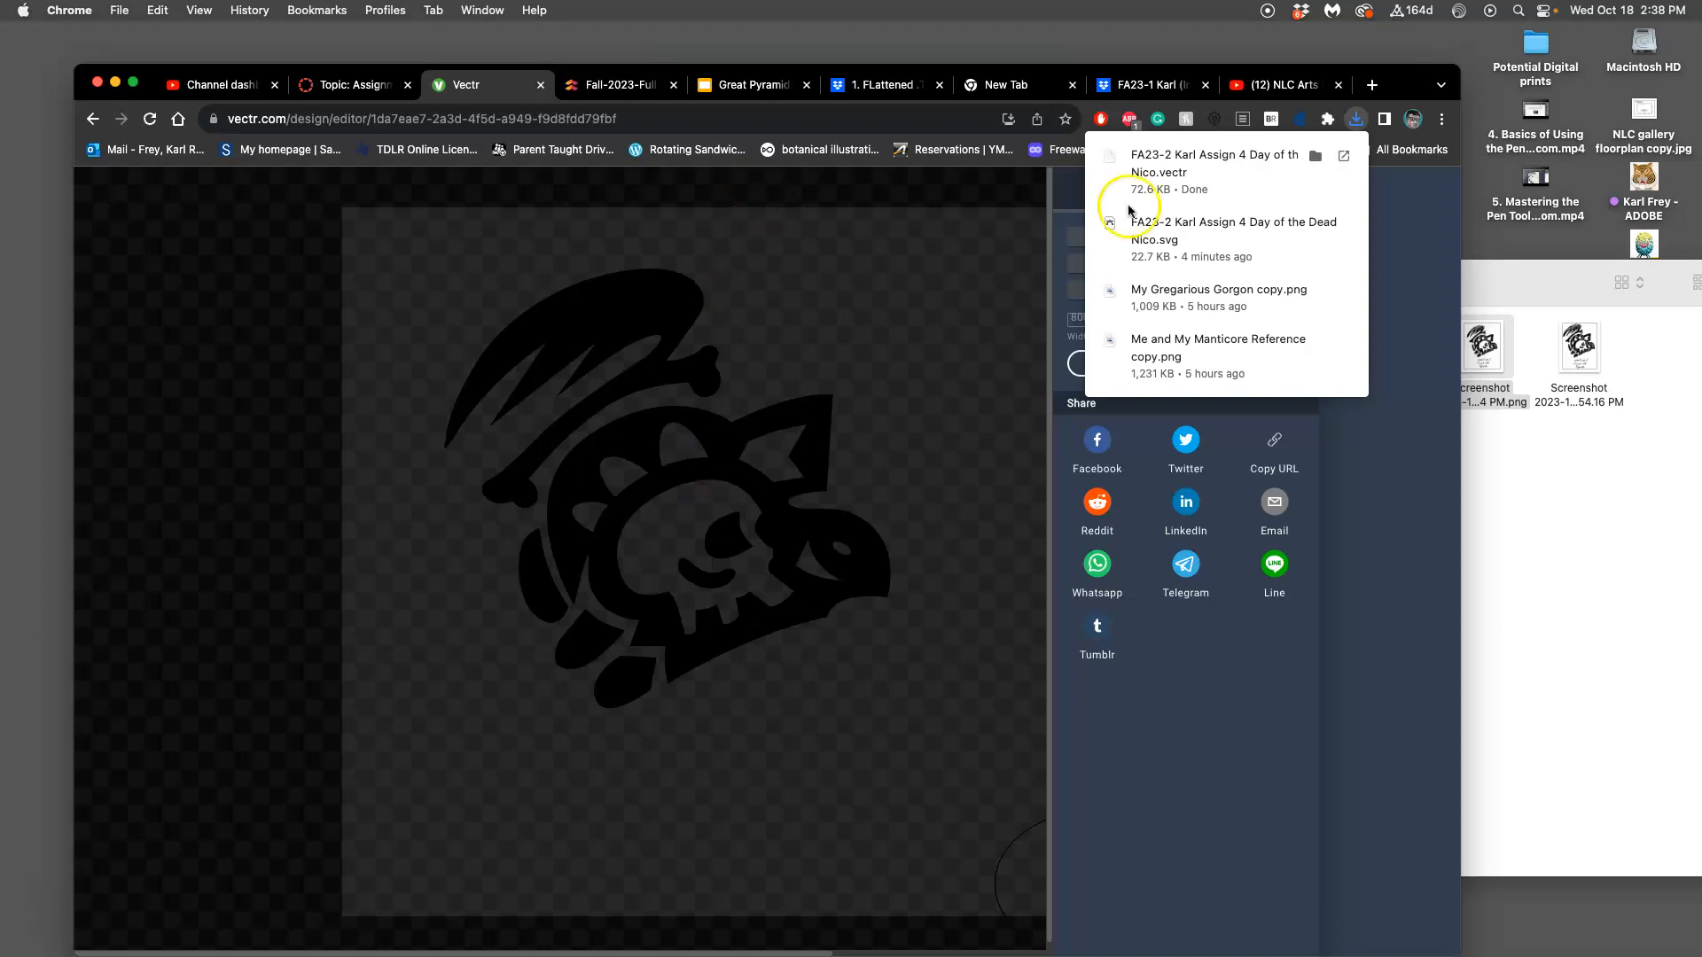
# Step: Move the downloaded .vectr file onto the desktop below the EPS file and tag it grey
pyautogui.moveTo(16, 714)
pyautogui.click(17, 635)
pyautogui.moveTo(132, 285); pyautogui.dragTo(1399, 266)
pyautogui.press('F11')
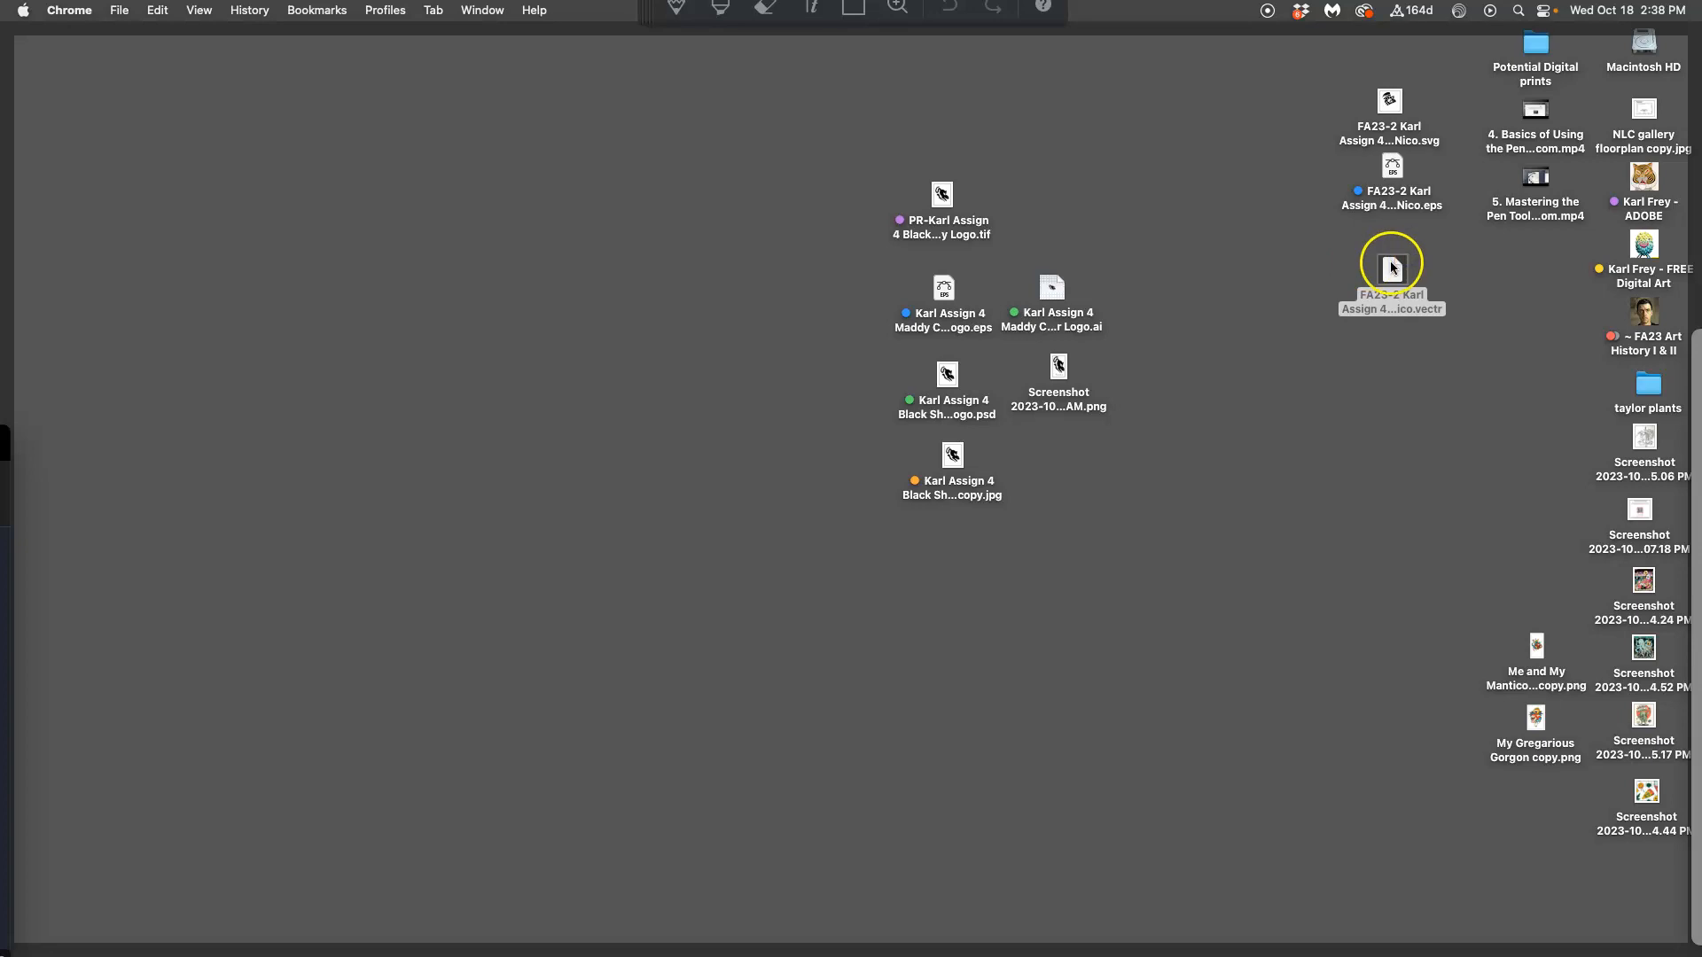
pyautogui.rightClick(1396, 244)
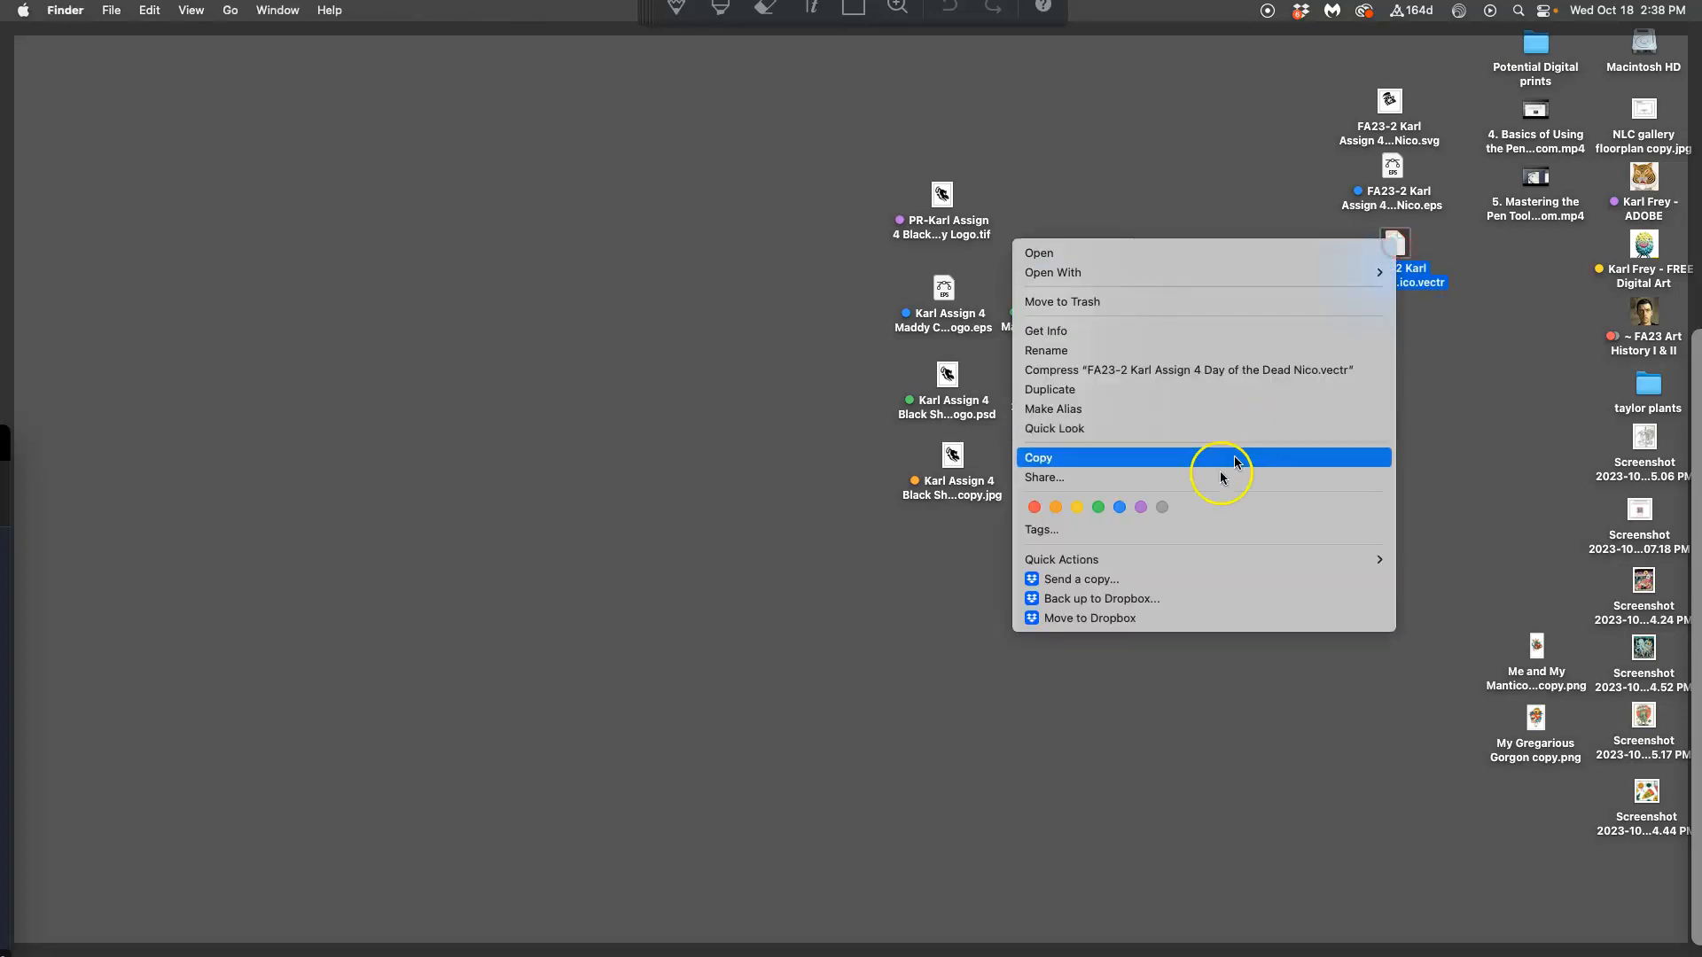
pyautogui.click(1162, 507)
pyautogui.click(1394, 373)
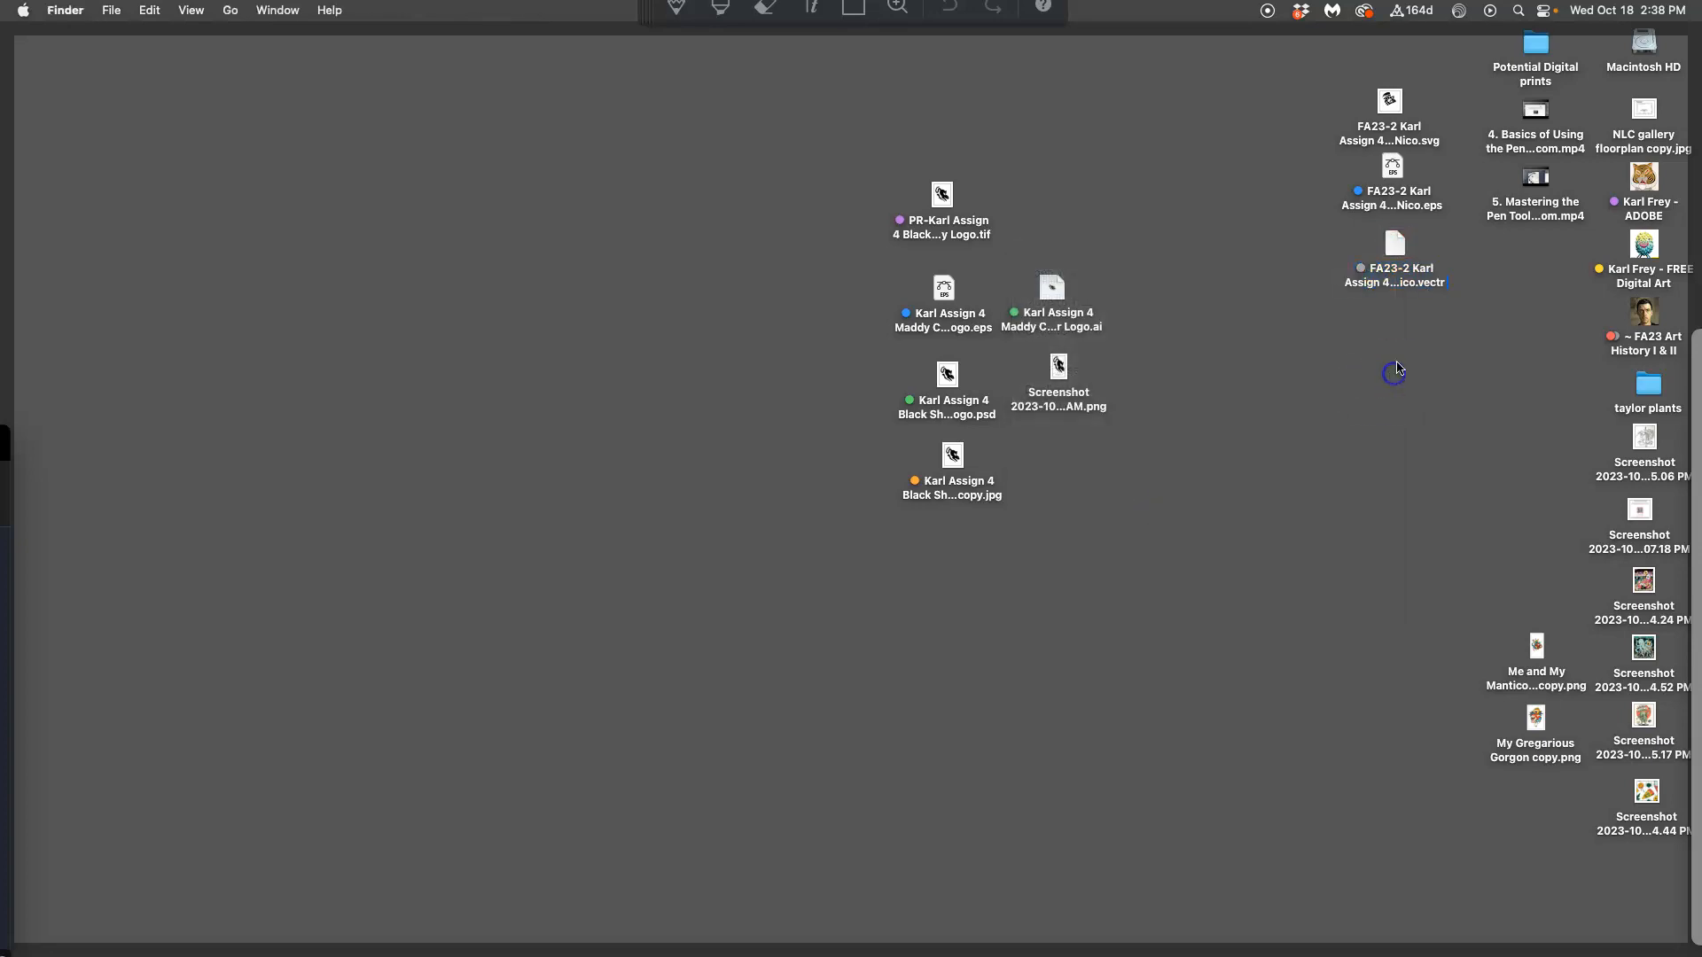
# Step: Tag the Day of the Dead SVG file on the desktop yellow
pyautogui.rightClick(1394, 129)
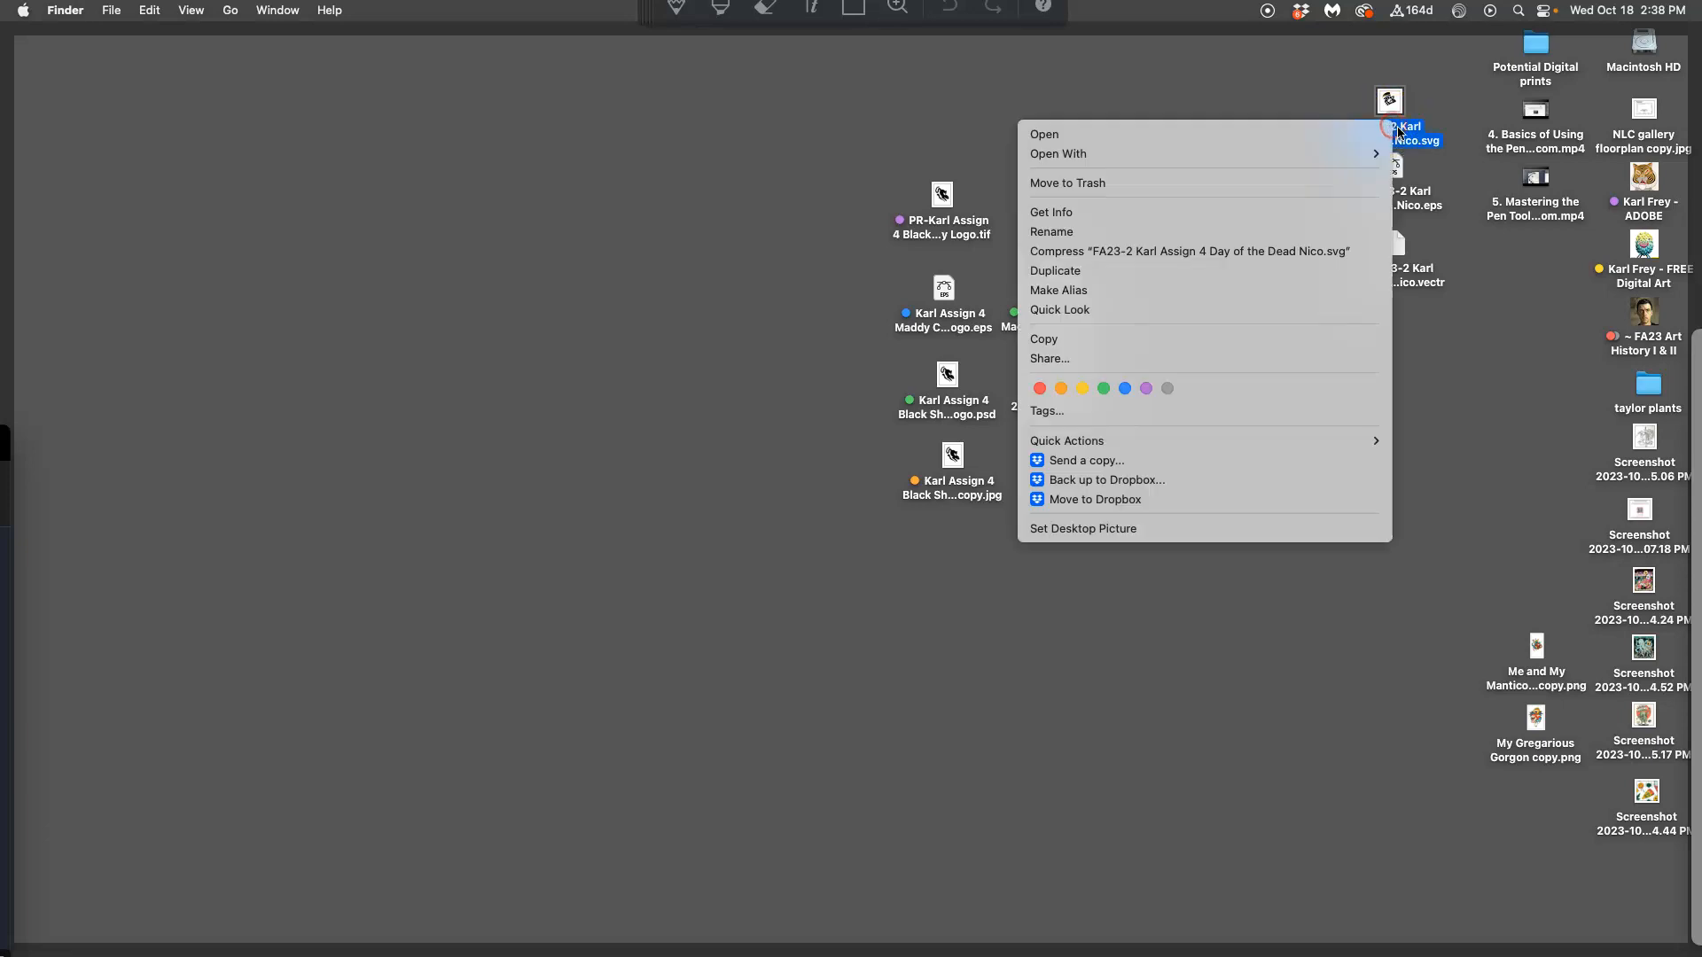
pyautogui.click(1082, 388)
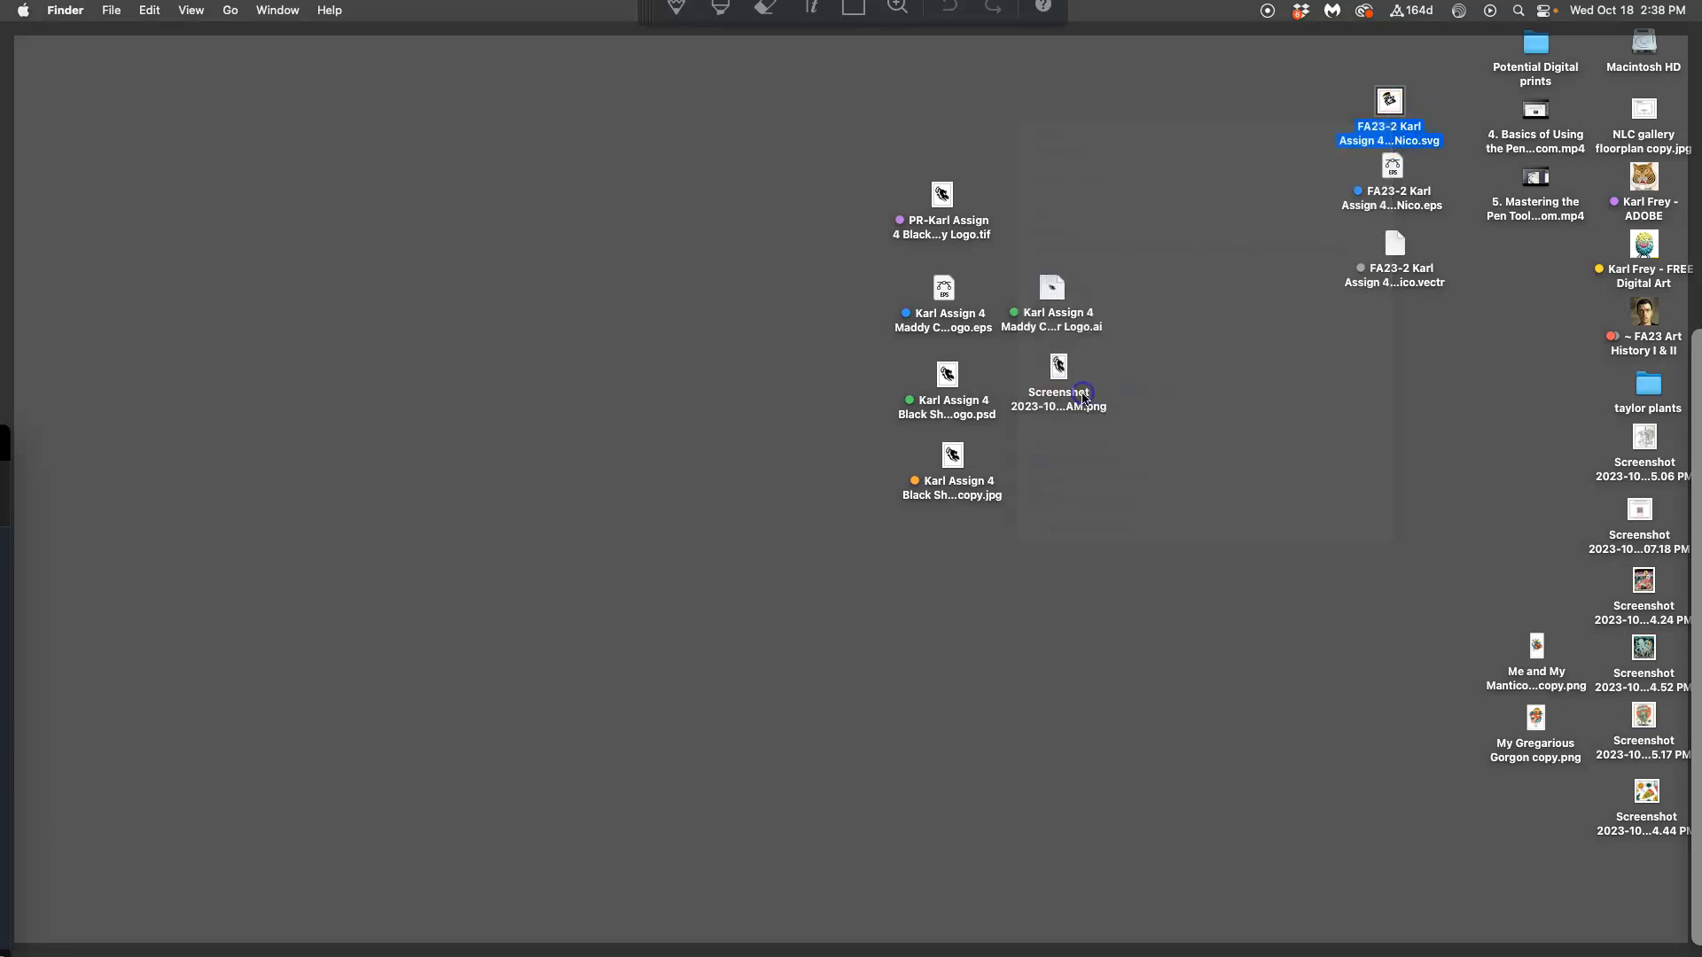
pyautogui.click(1410, 377)
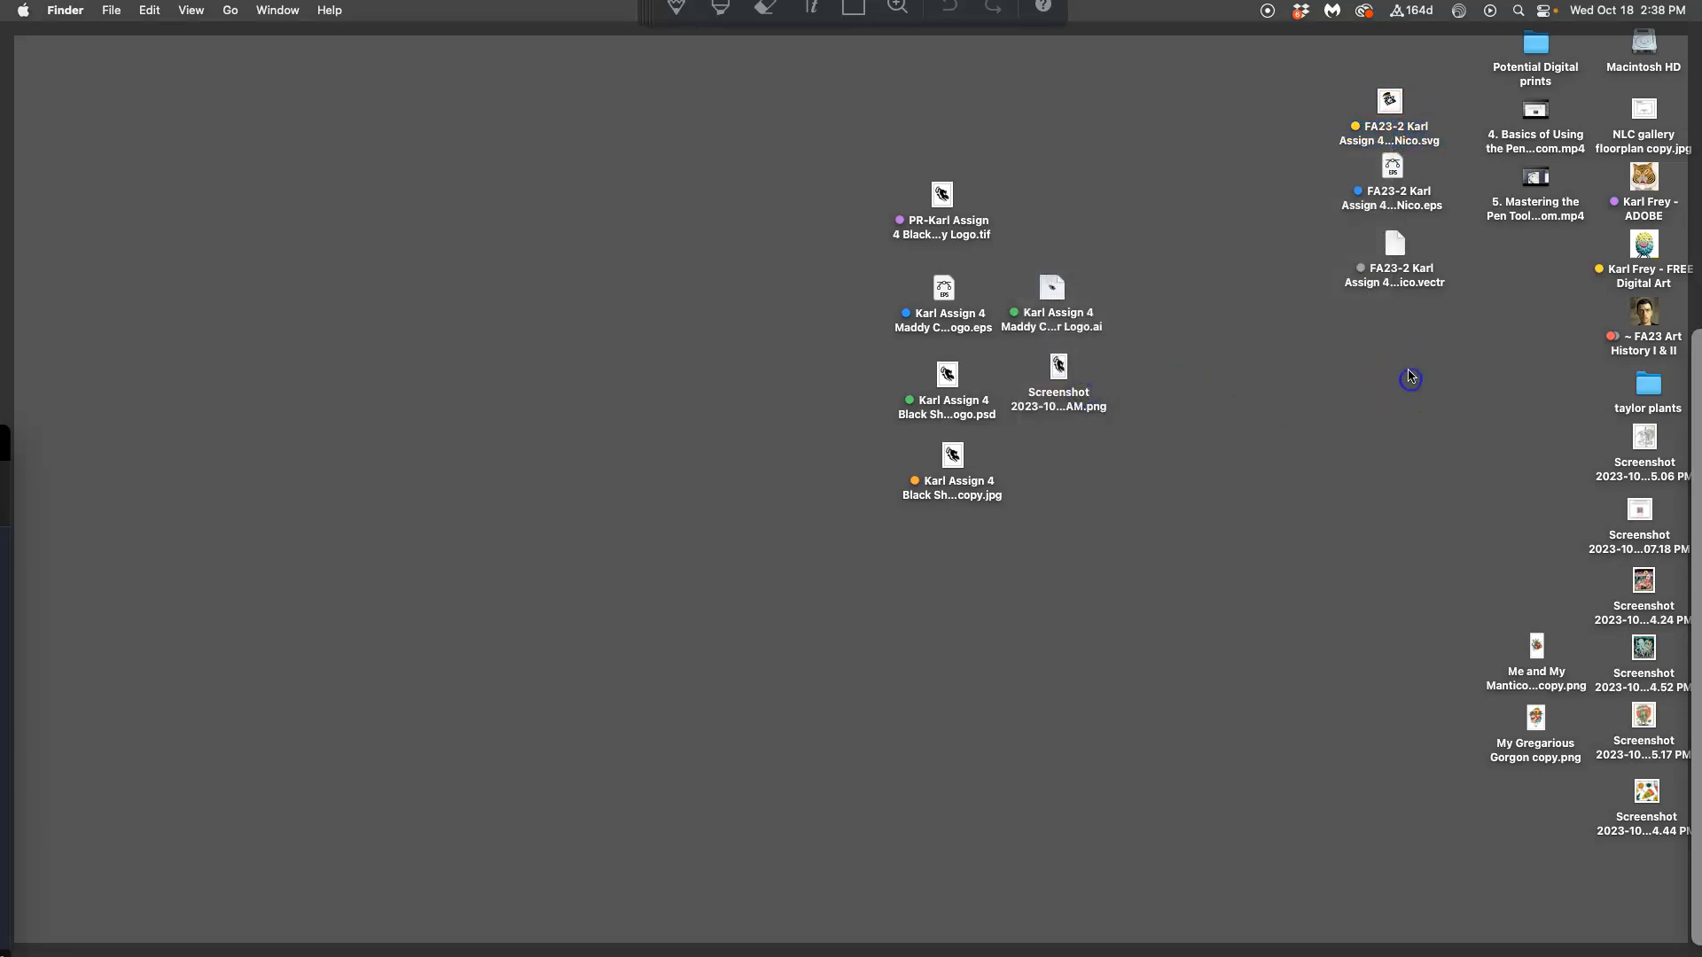
# Step: Move the .vectr file slightly closer to the EPS file so the three Day of the Dead files line up
pyautogui.click(1398, 198)
pyautogui.click(1460, 254)
pyautogui.click(1394, 252)
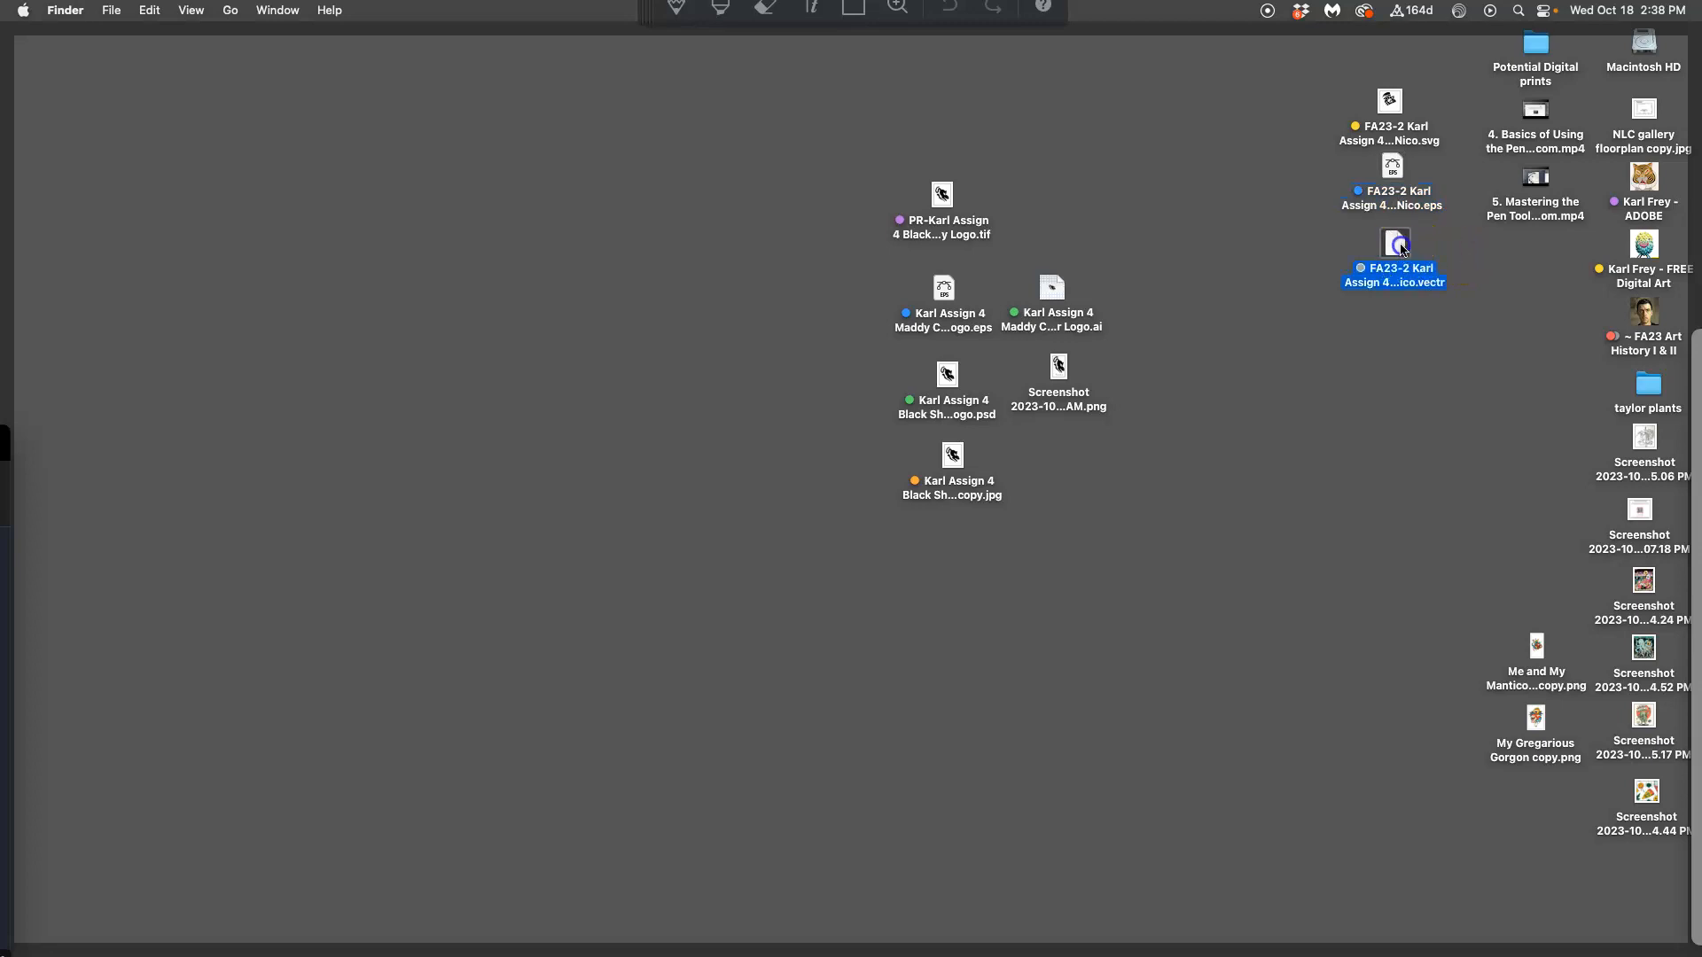
pyautogui.click(1327, 257)
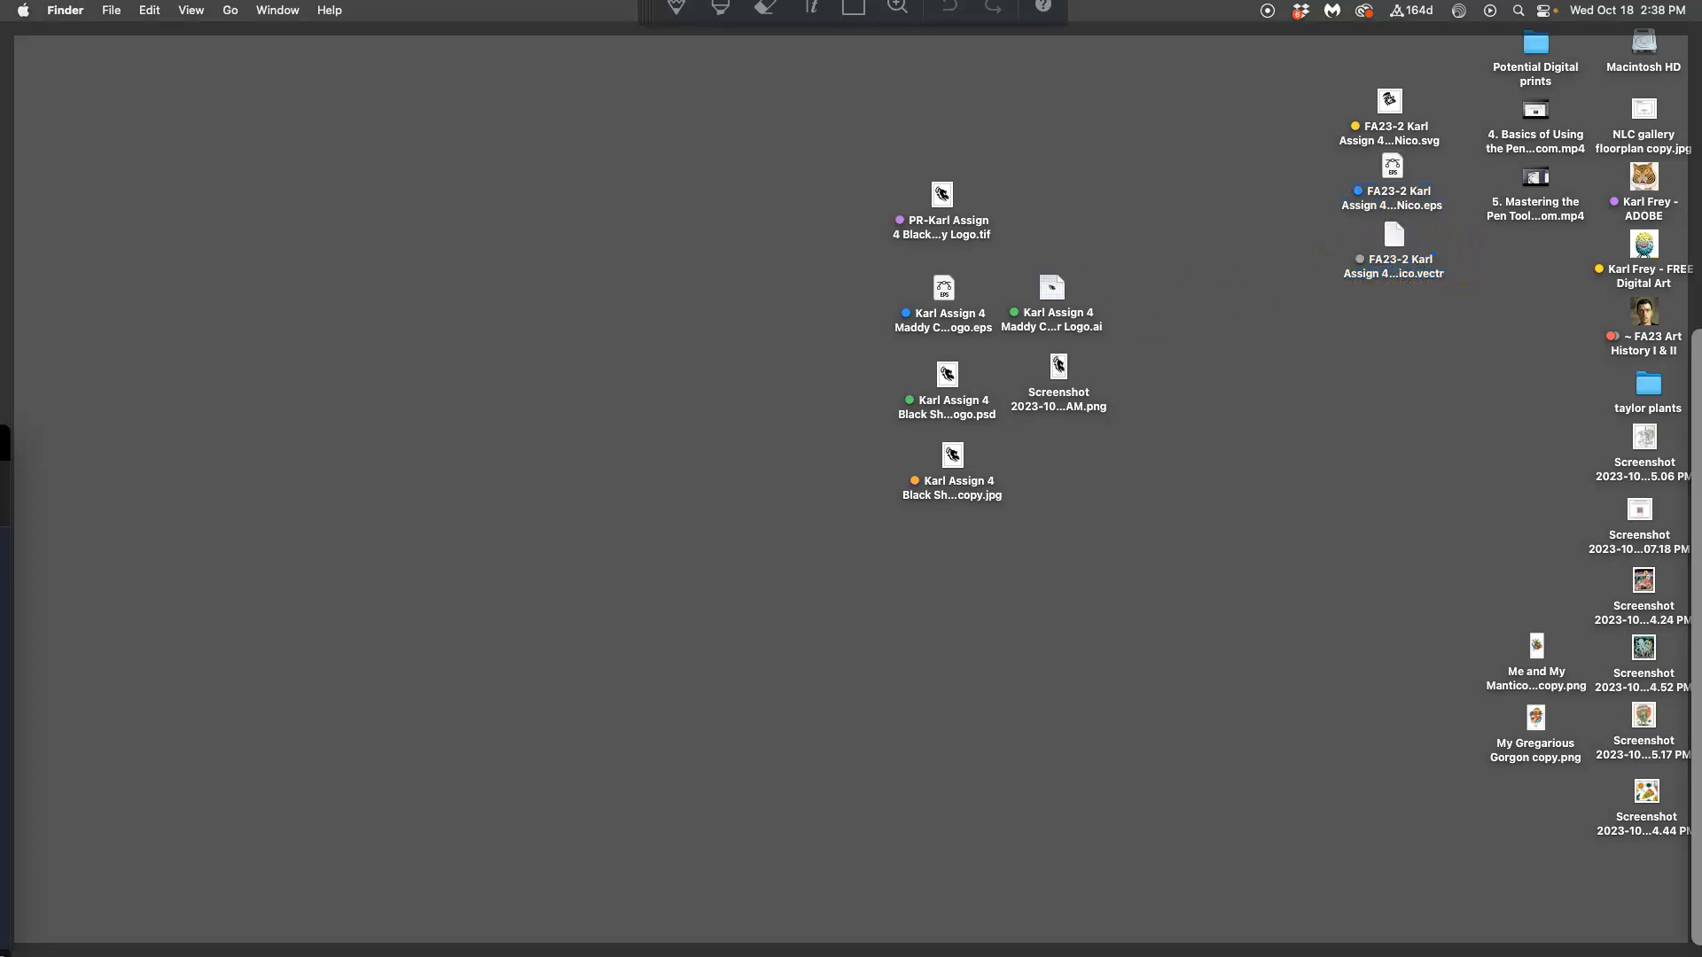
pyautogui.moveTo(3, 341)
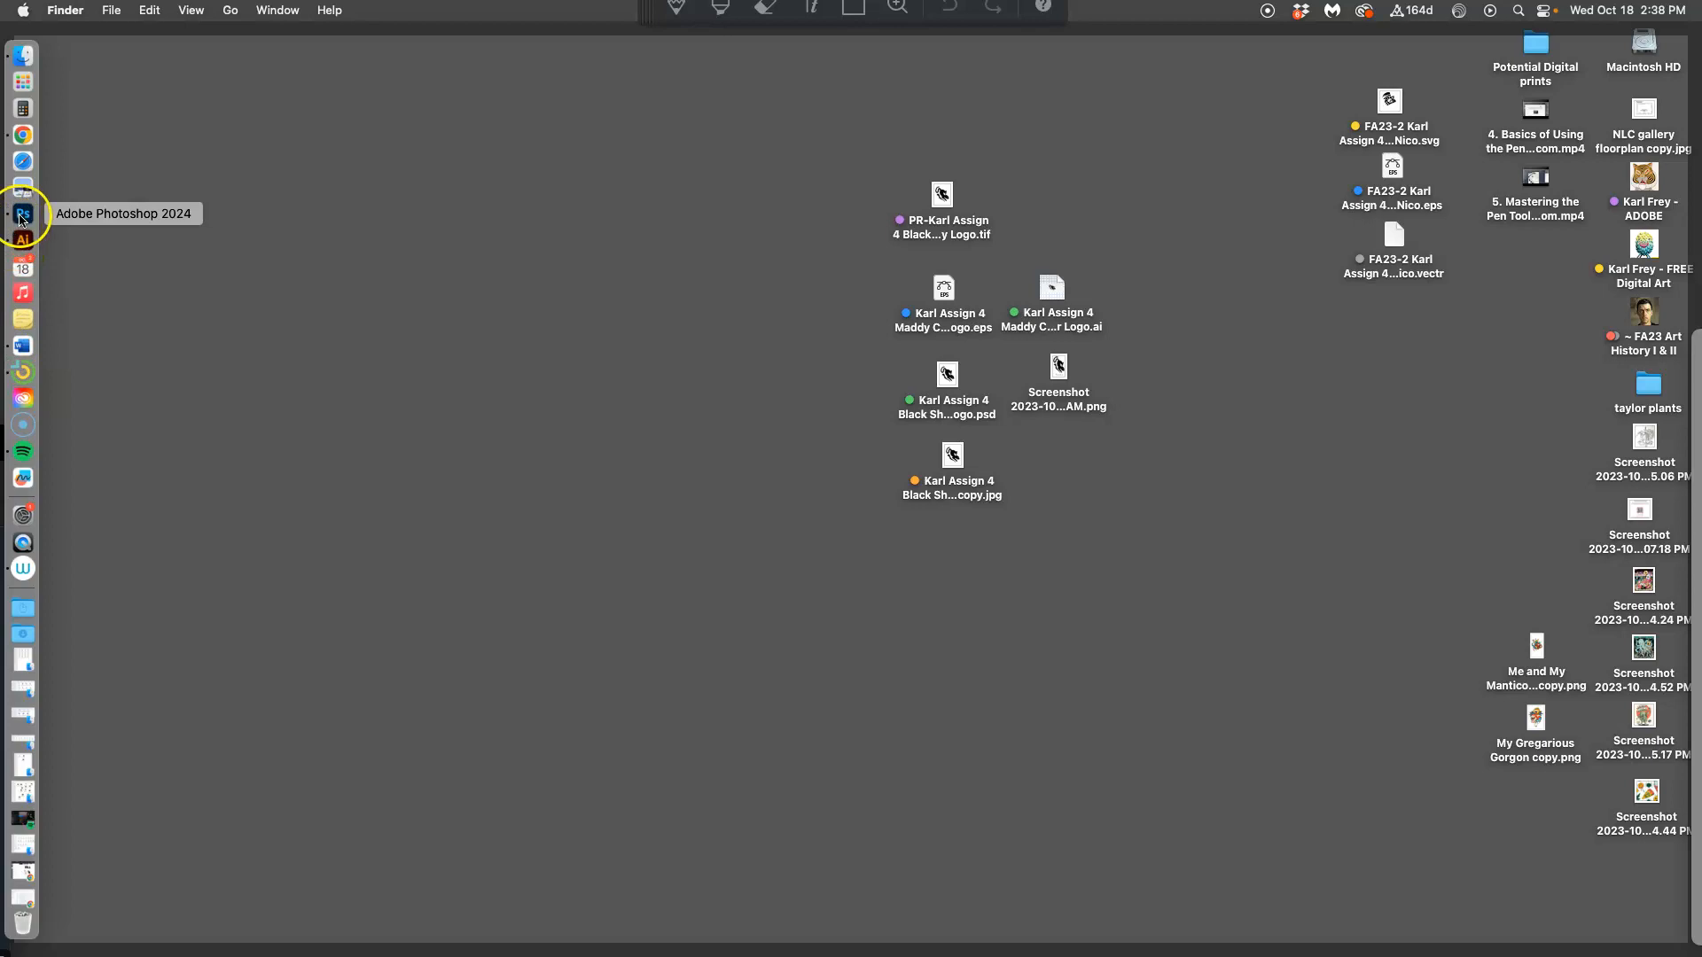
# Step: Switch to Chrome, open photopea.com in a new tab, and narrow the browser window to uncover the desktop files
pyautogui.click(24, 135)
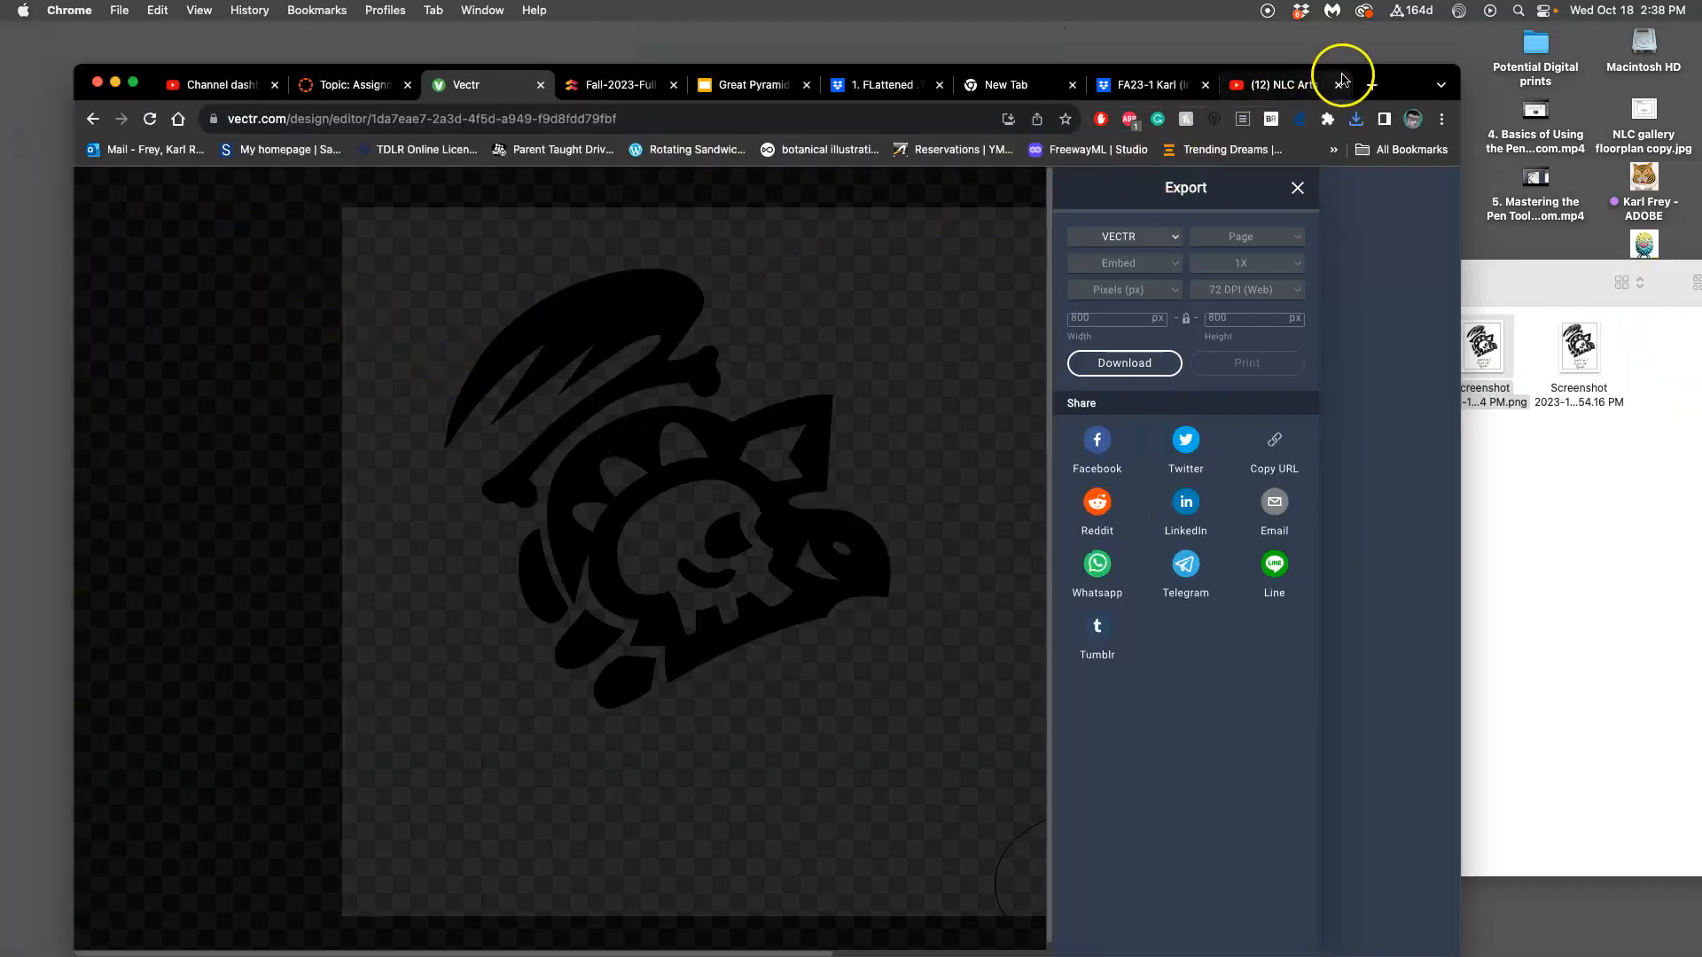
pyautogui.click(1369, 84)
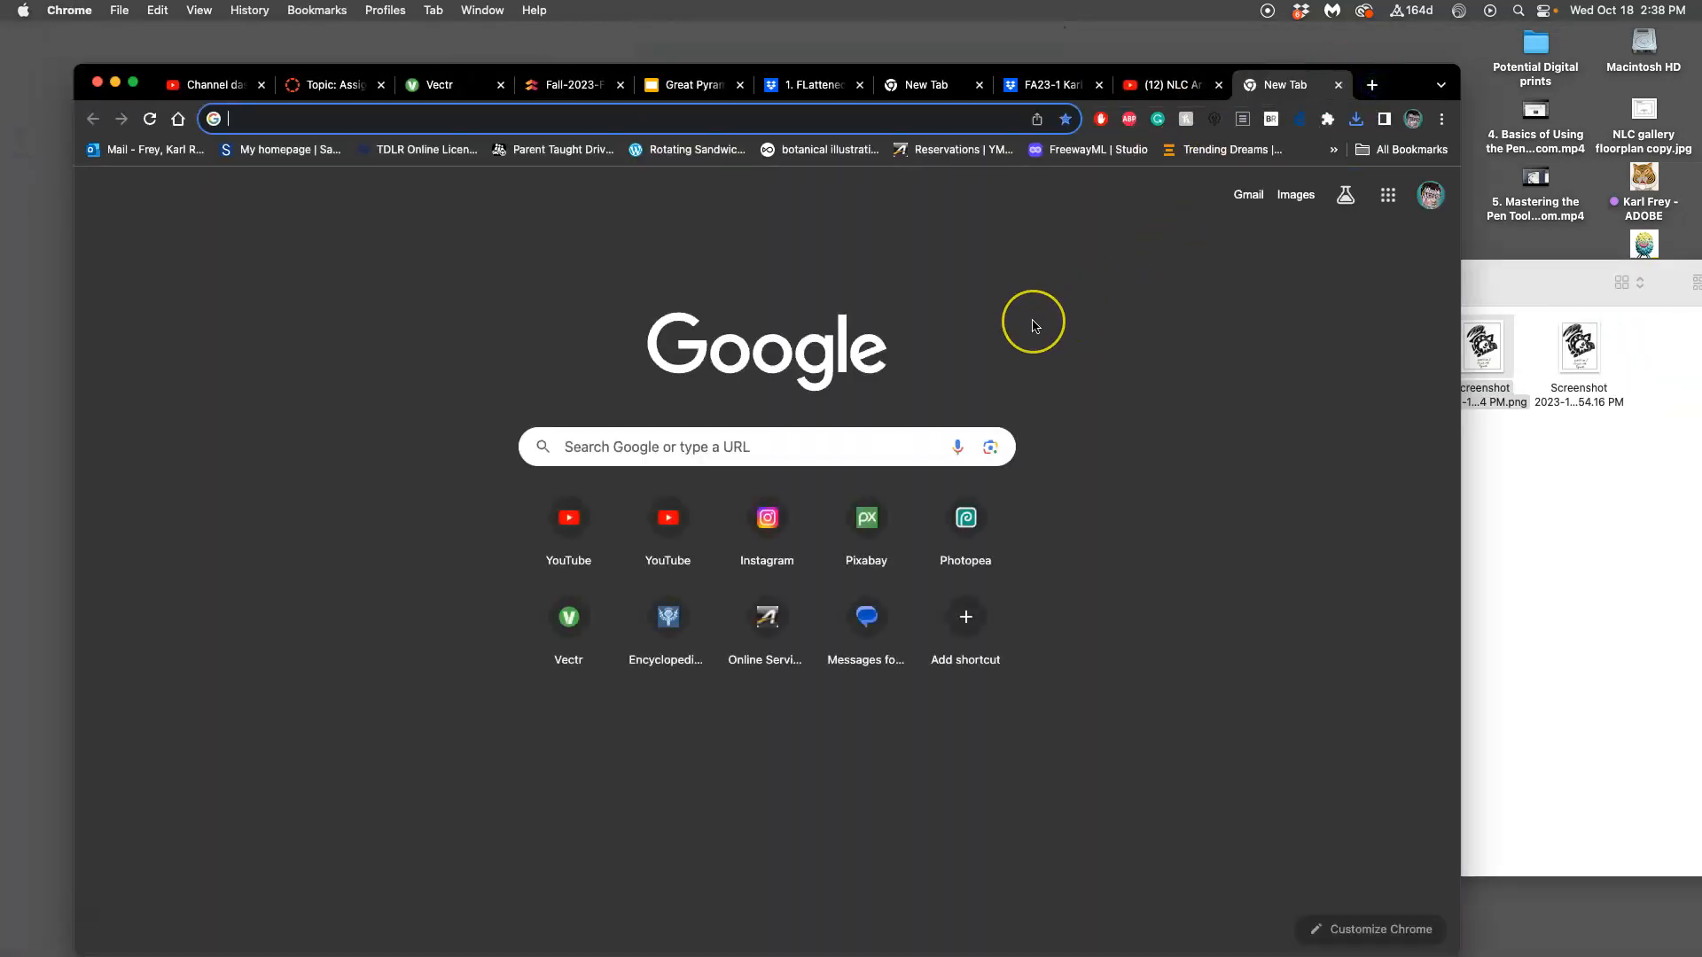
pyautogui.write('photopea')
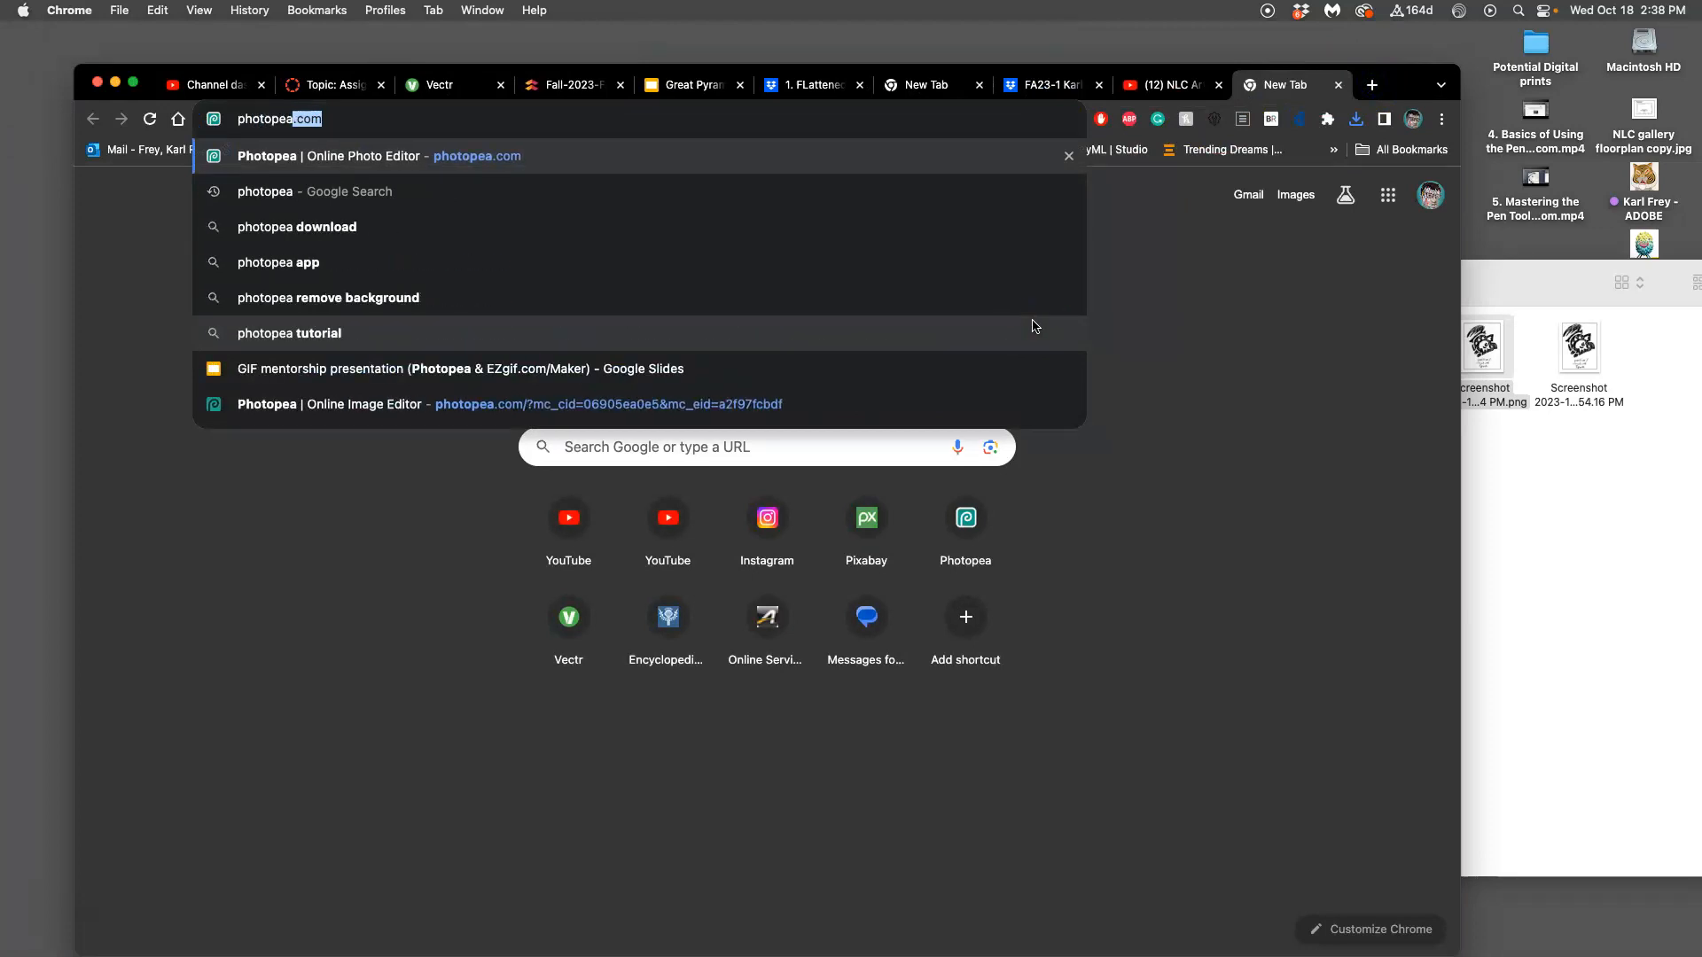
pyautogui.press('BackSpace')
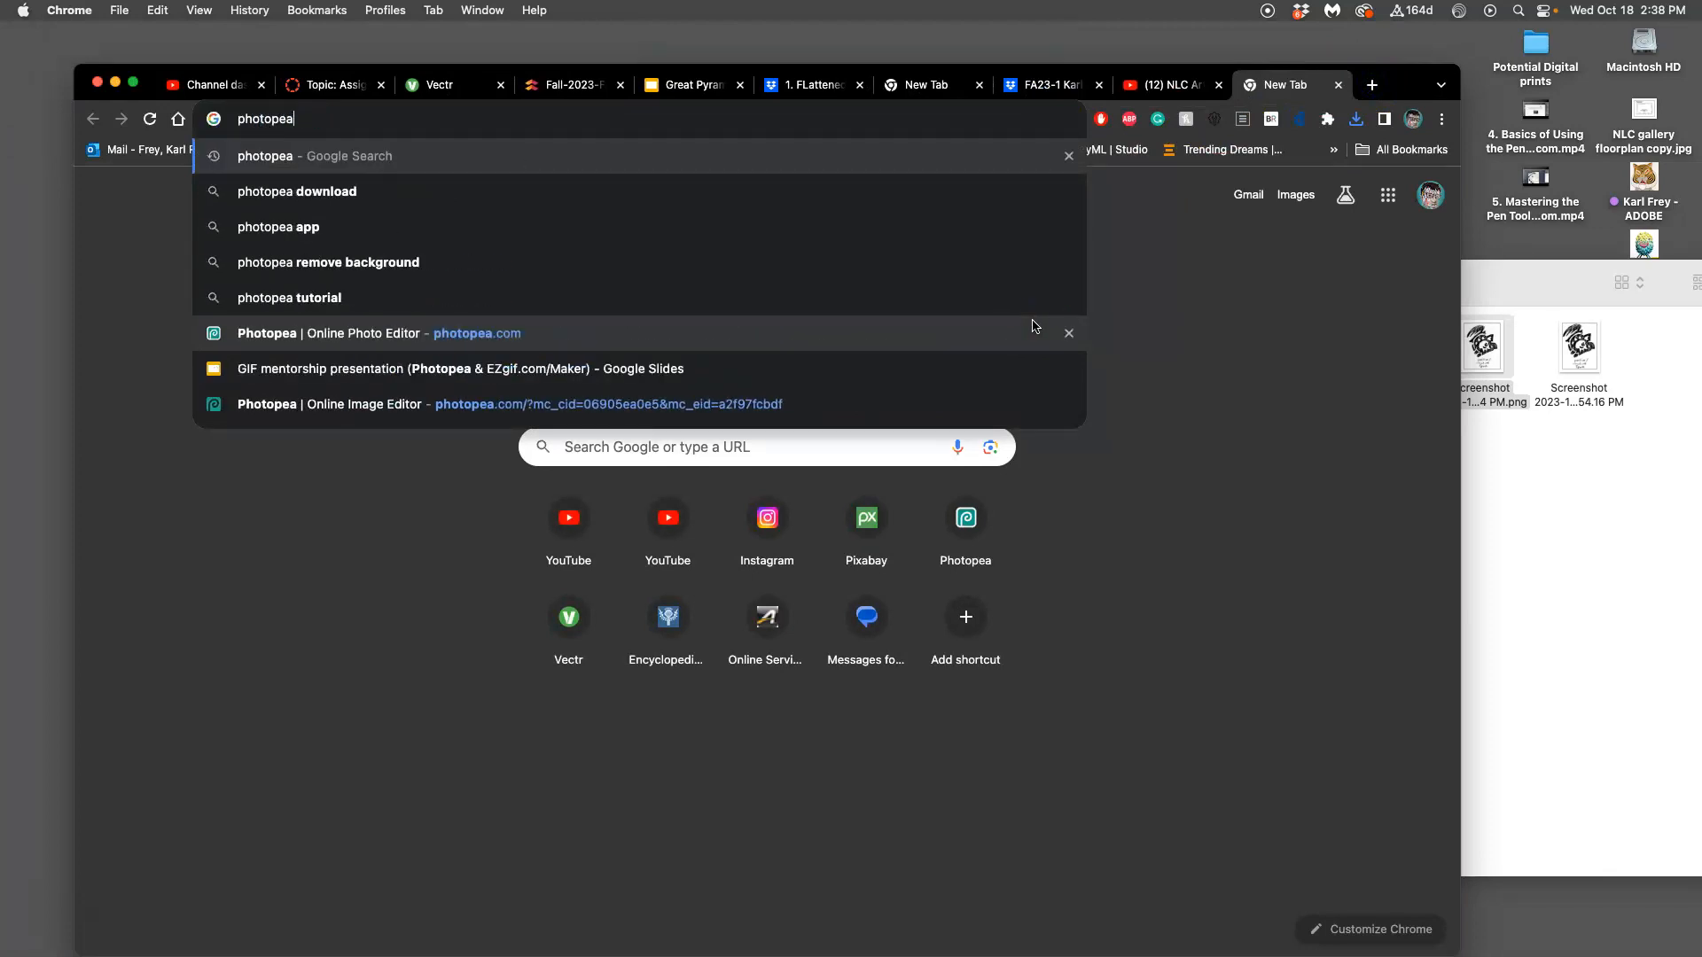
pyautogui.write('.com')
pyautogui.press('Return')
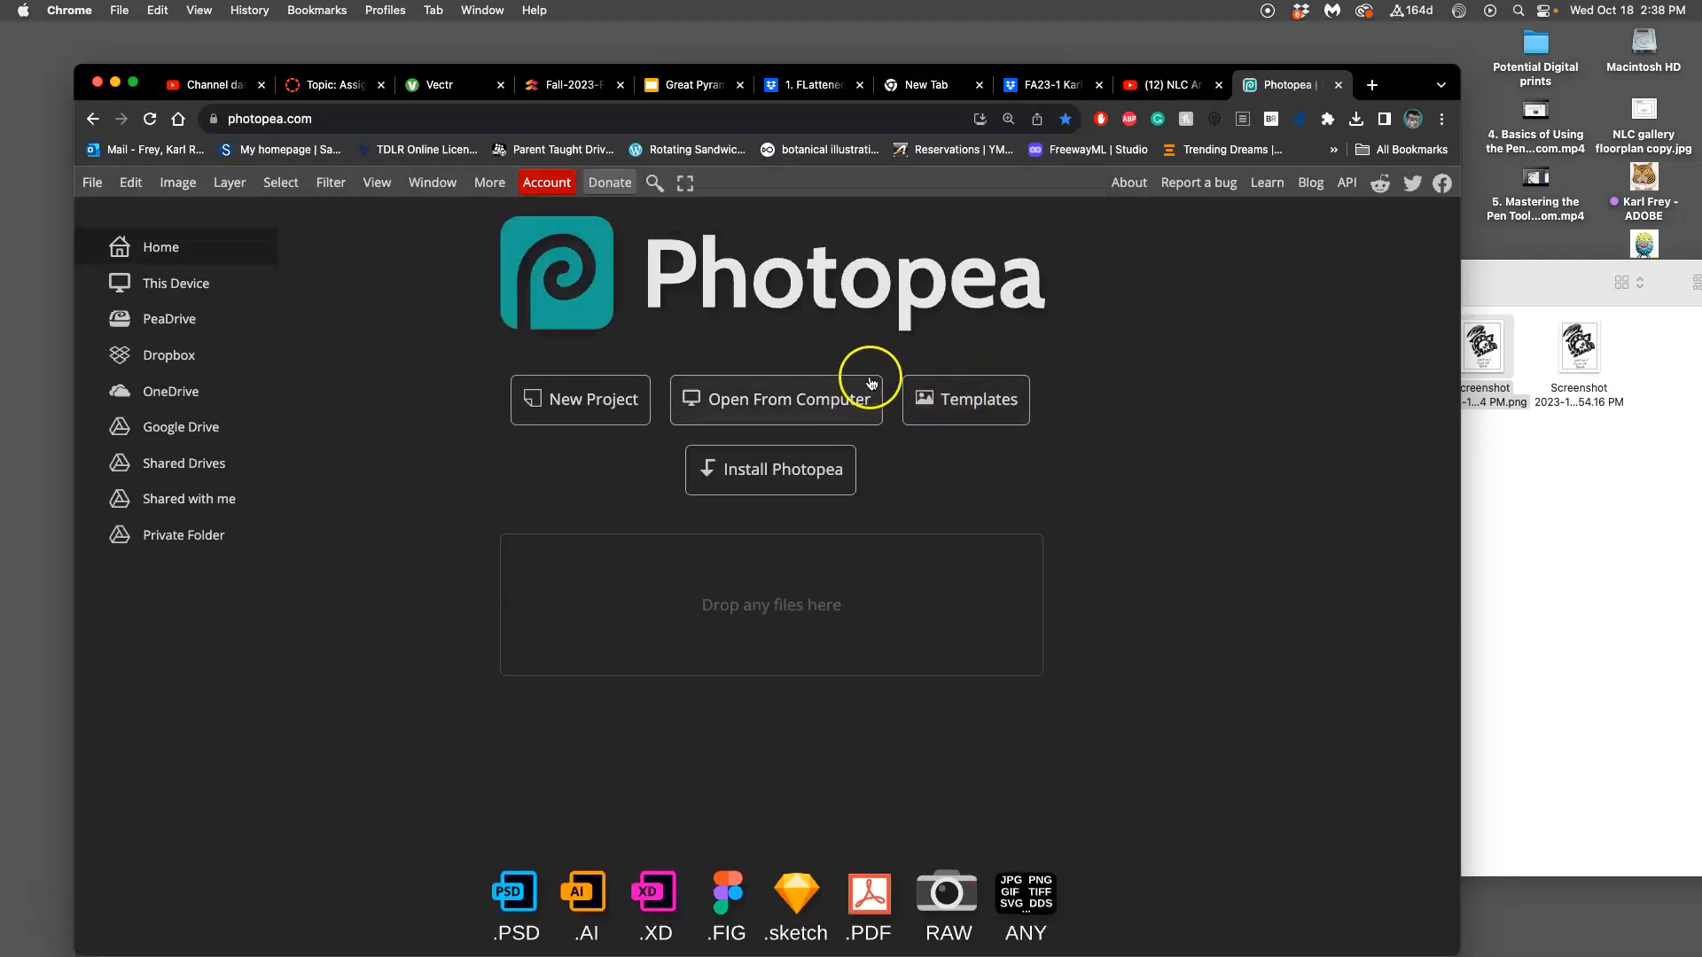
pyautogui.moveTo(1457, 69); pyautogui.dragTo(1294, 80)
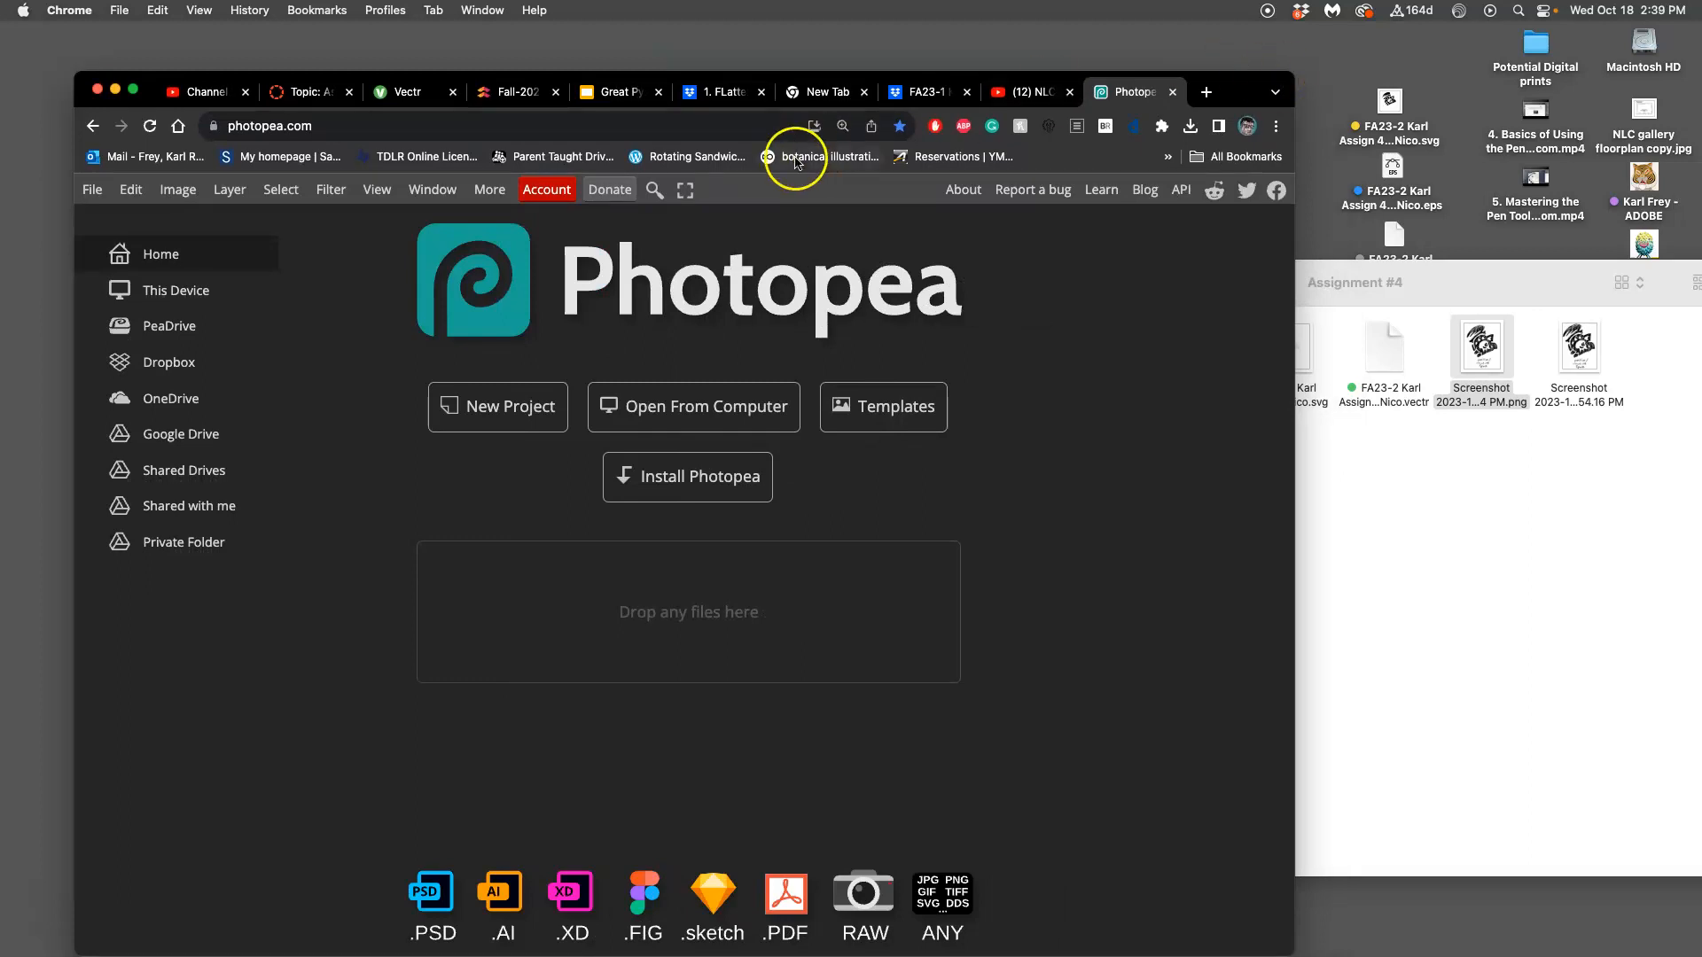
# Step: Start a new project with its units in inches, 8 wide by 10 high
pyautogui.click(523, 408)
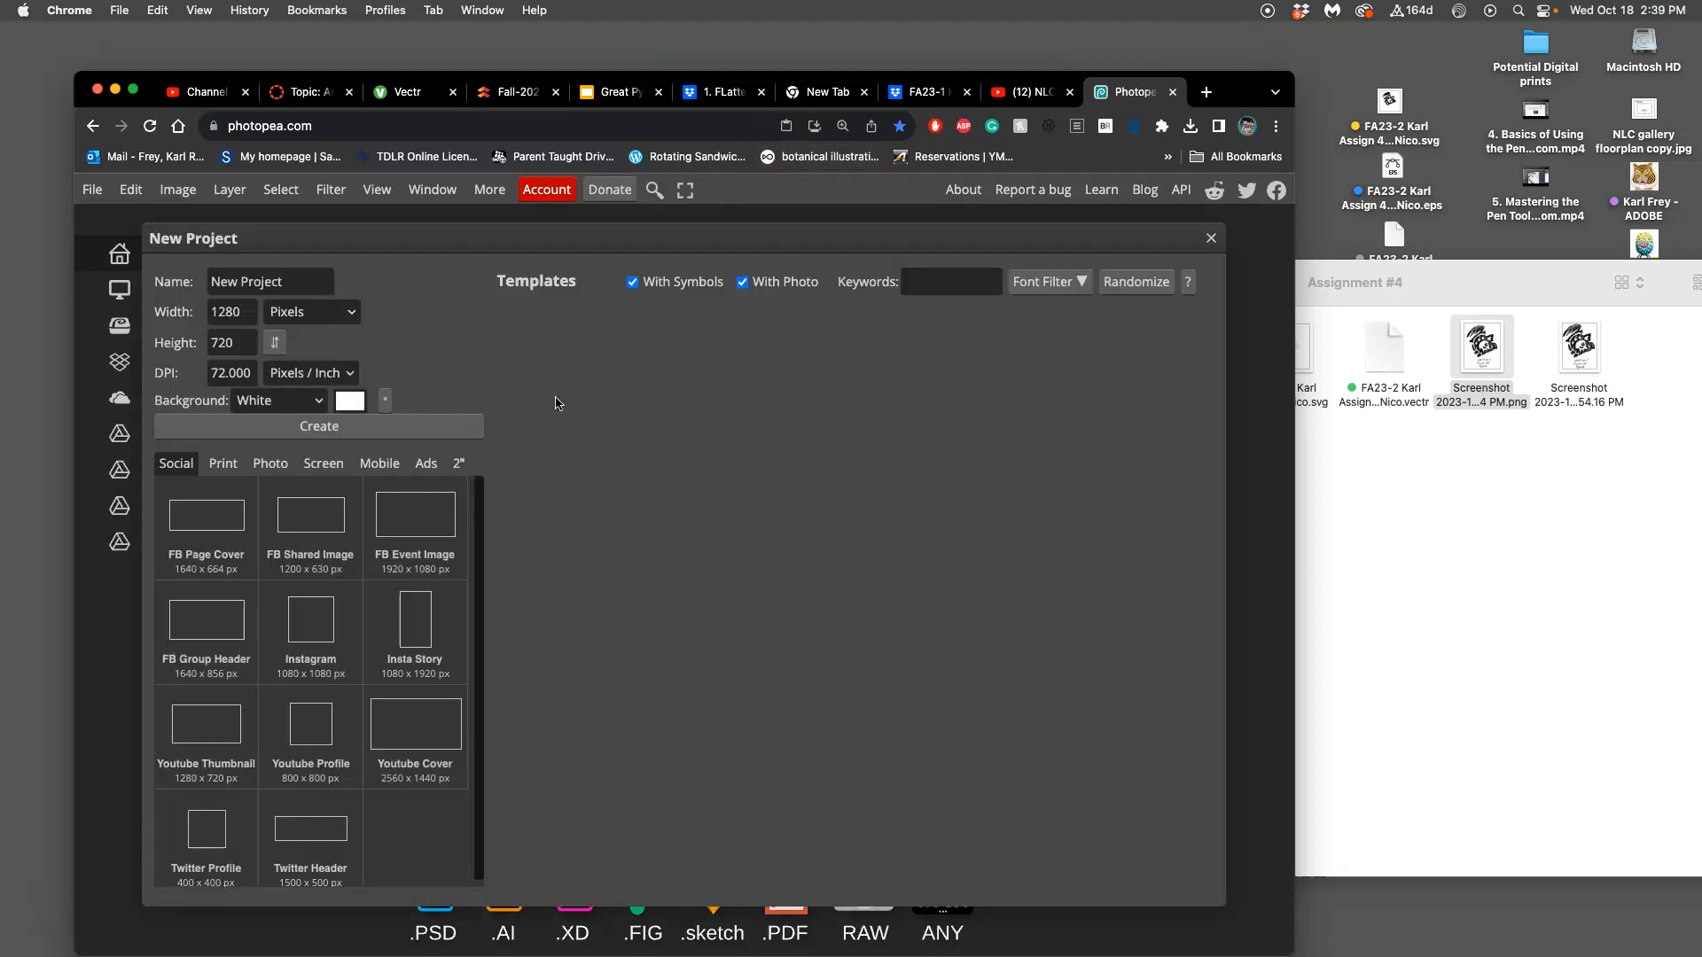
pyautogui.click(305, 312)
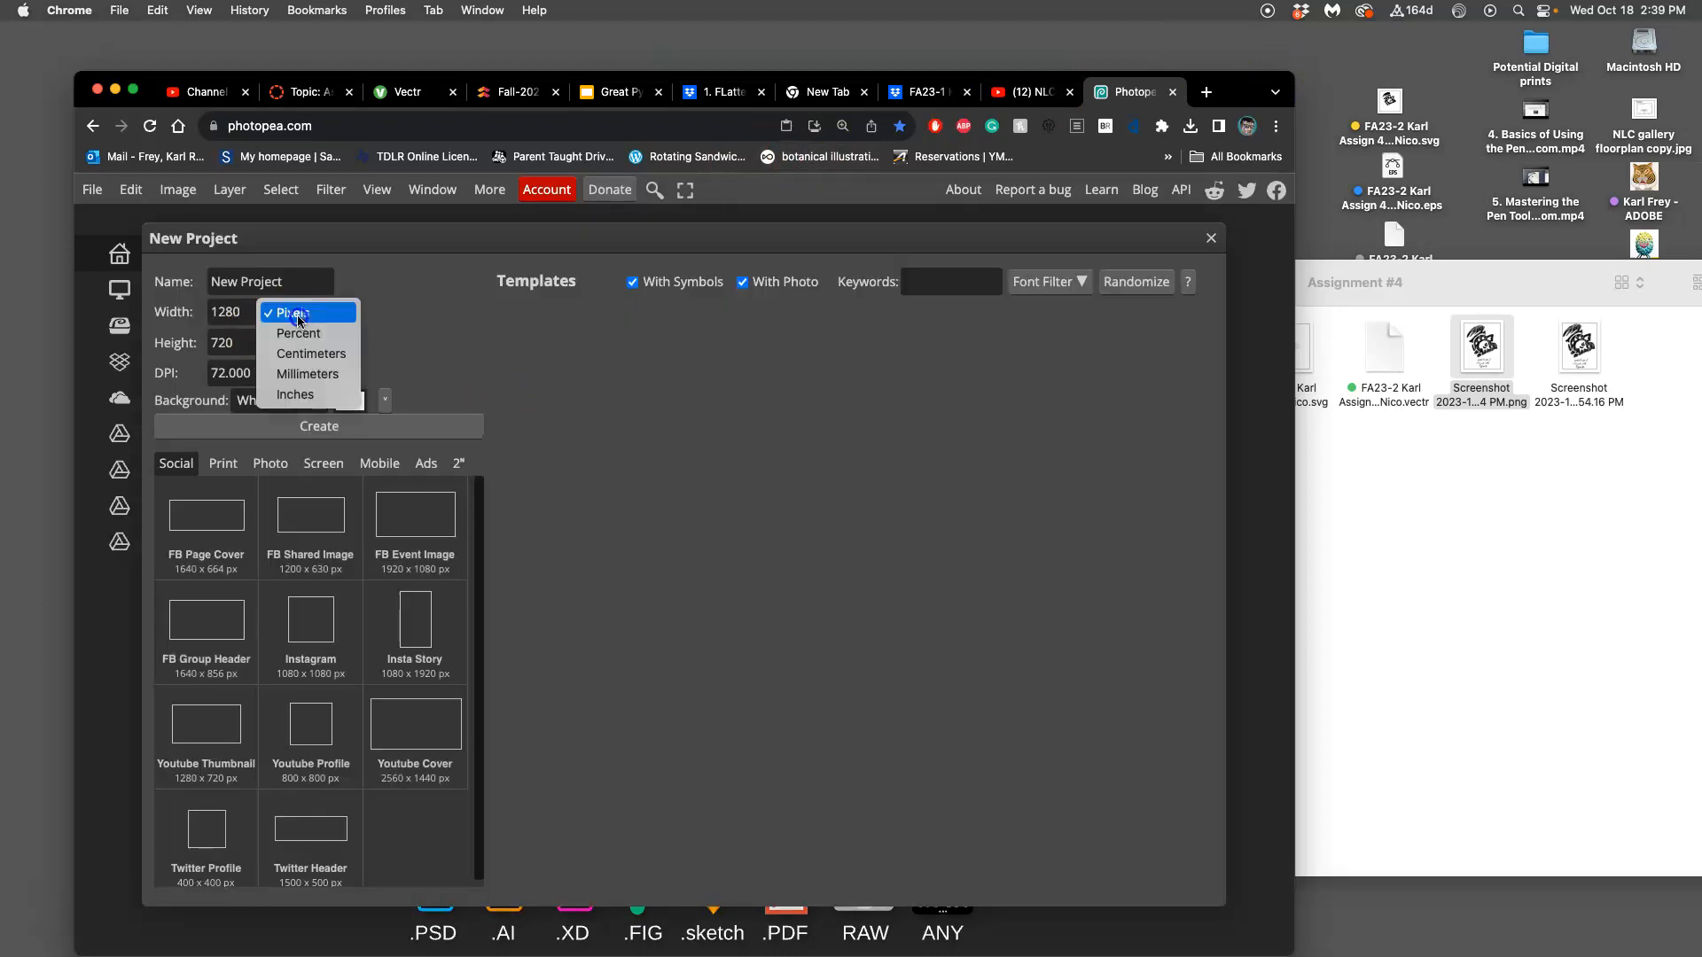
pyautogui.click(298, 397)
pyautogui.doubleClick(248, 312)
pyautogui.write('8')
pyautogui.moveTo(249, 342); pyautogui.dragTo(229, 342)
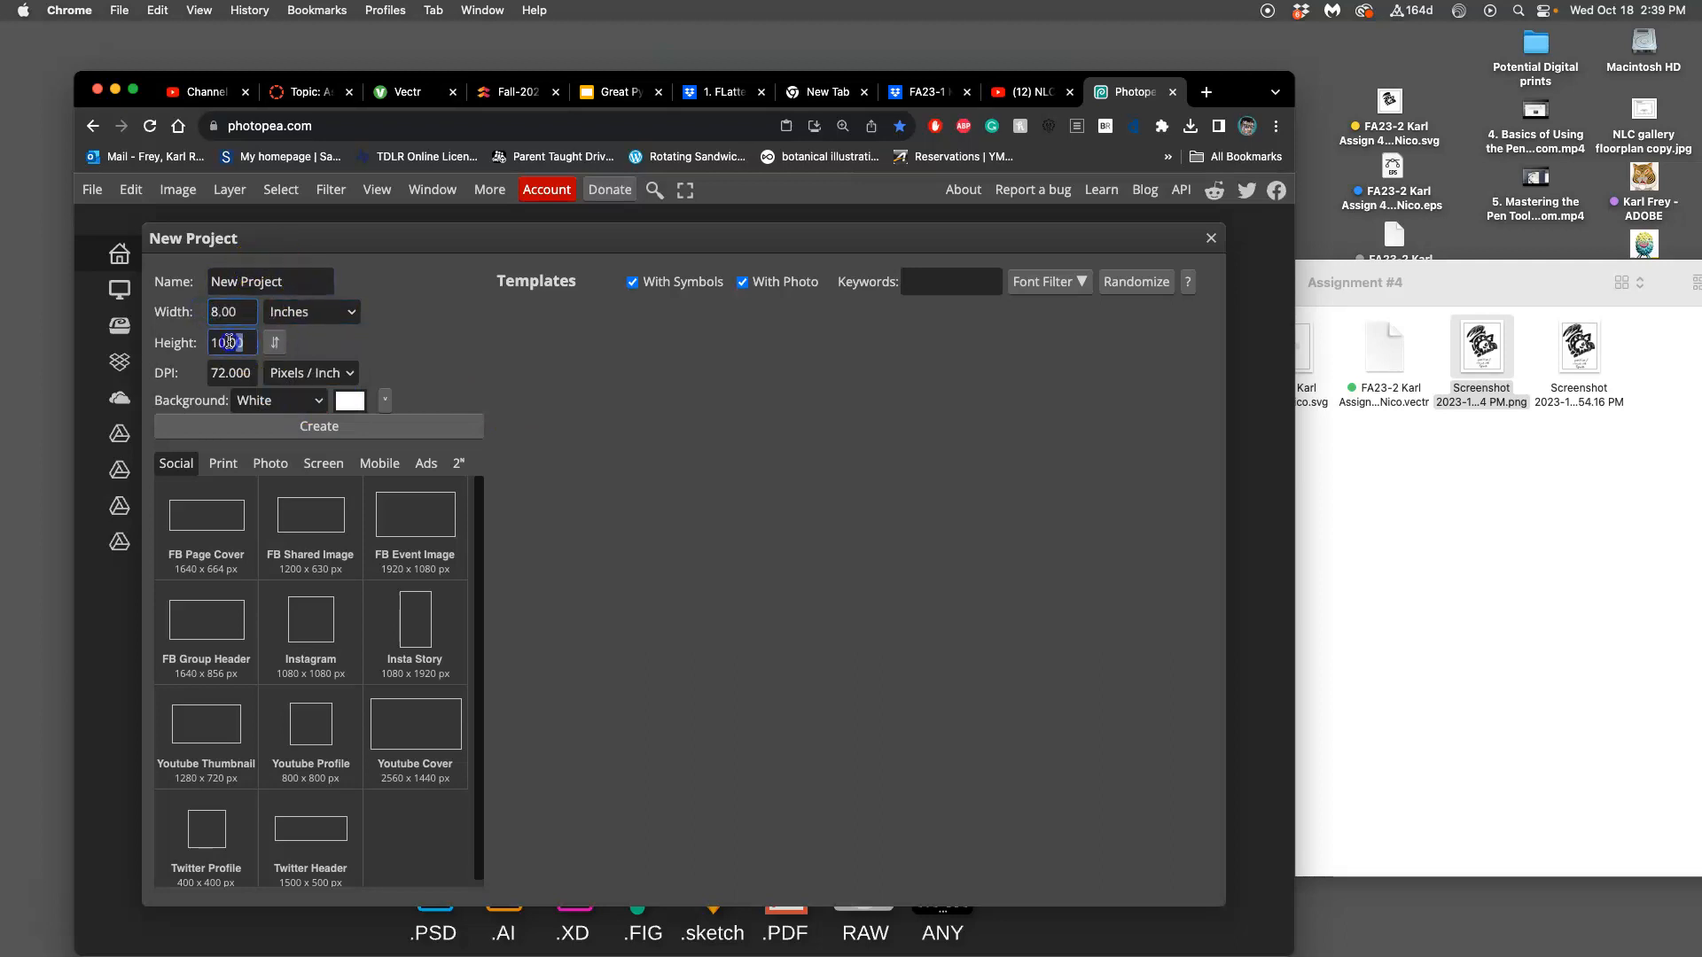
# Step: Name the project with the author's first name and the Assign 4 Day of Dead logo shapes title, and create it
pyautogui.click(293, 282)
pyautogui.moveTo(294, 282); pyautogui.dragTo(213, 279)
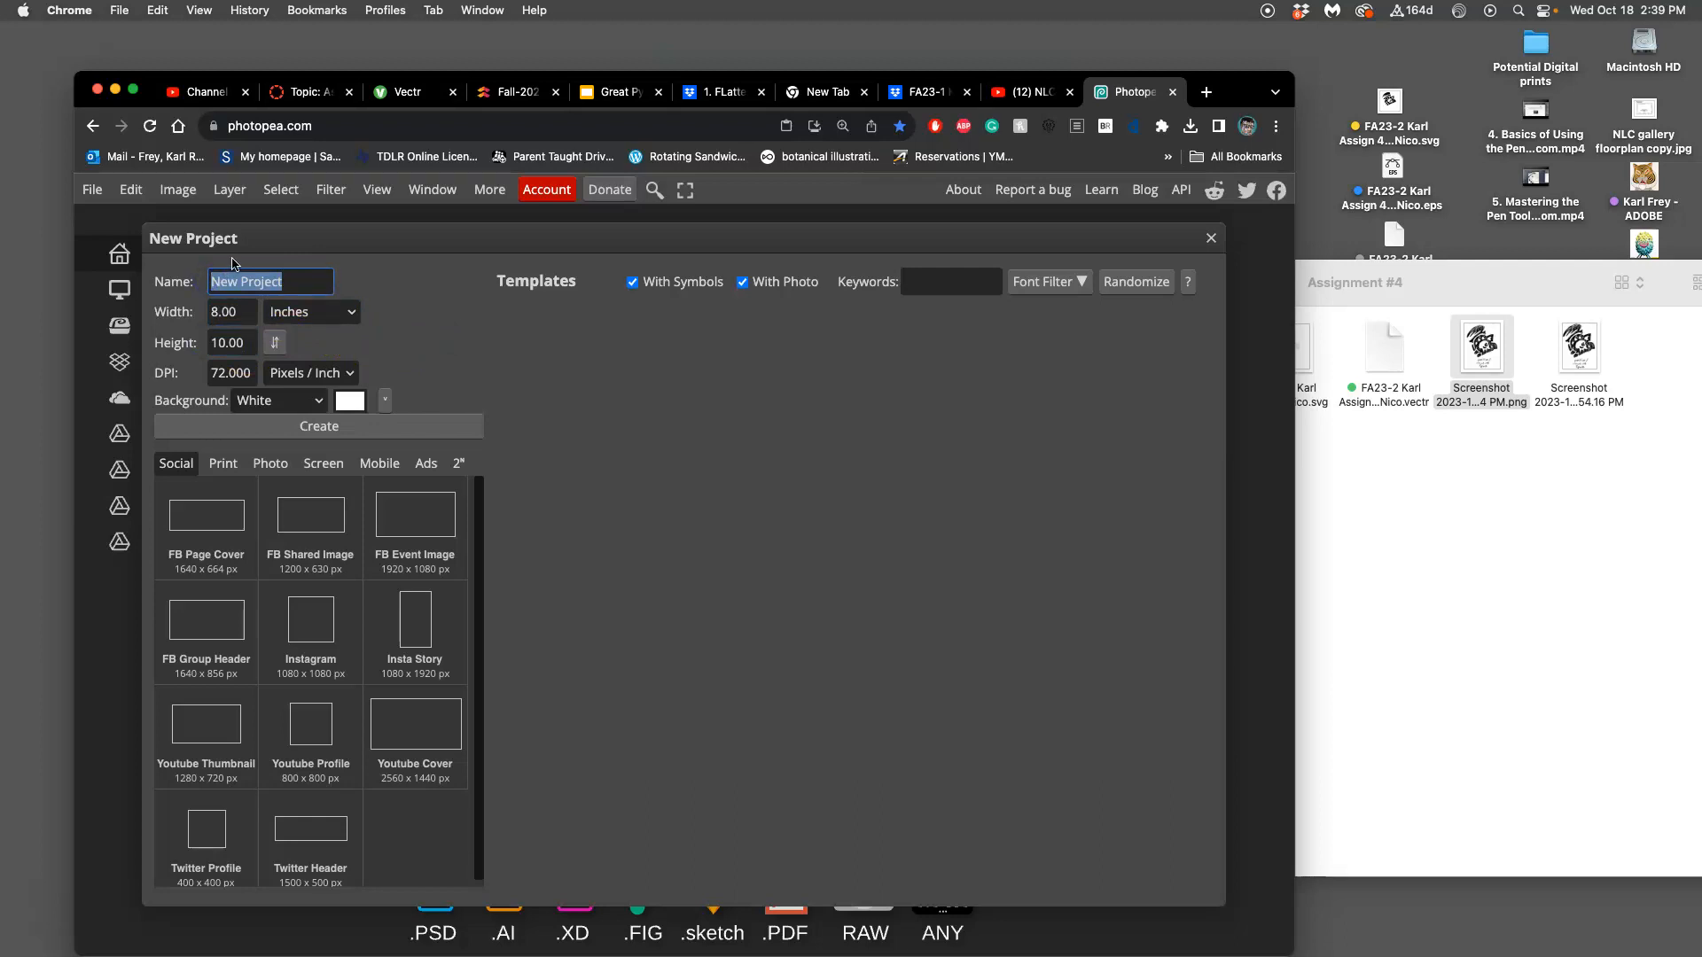
pyautogui.write('Ka')
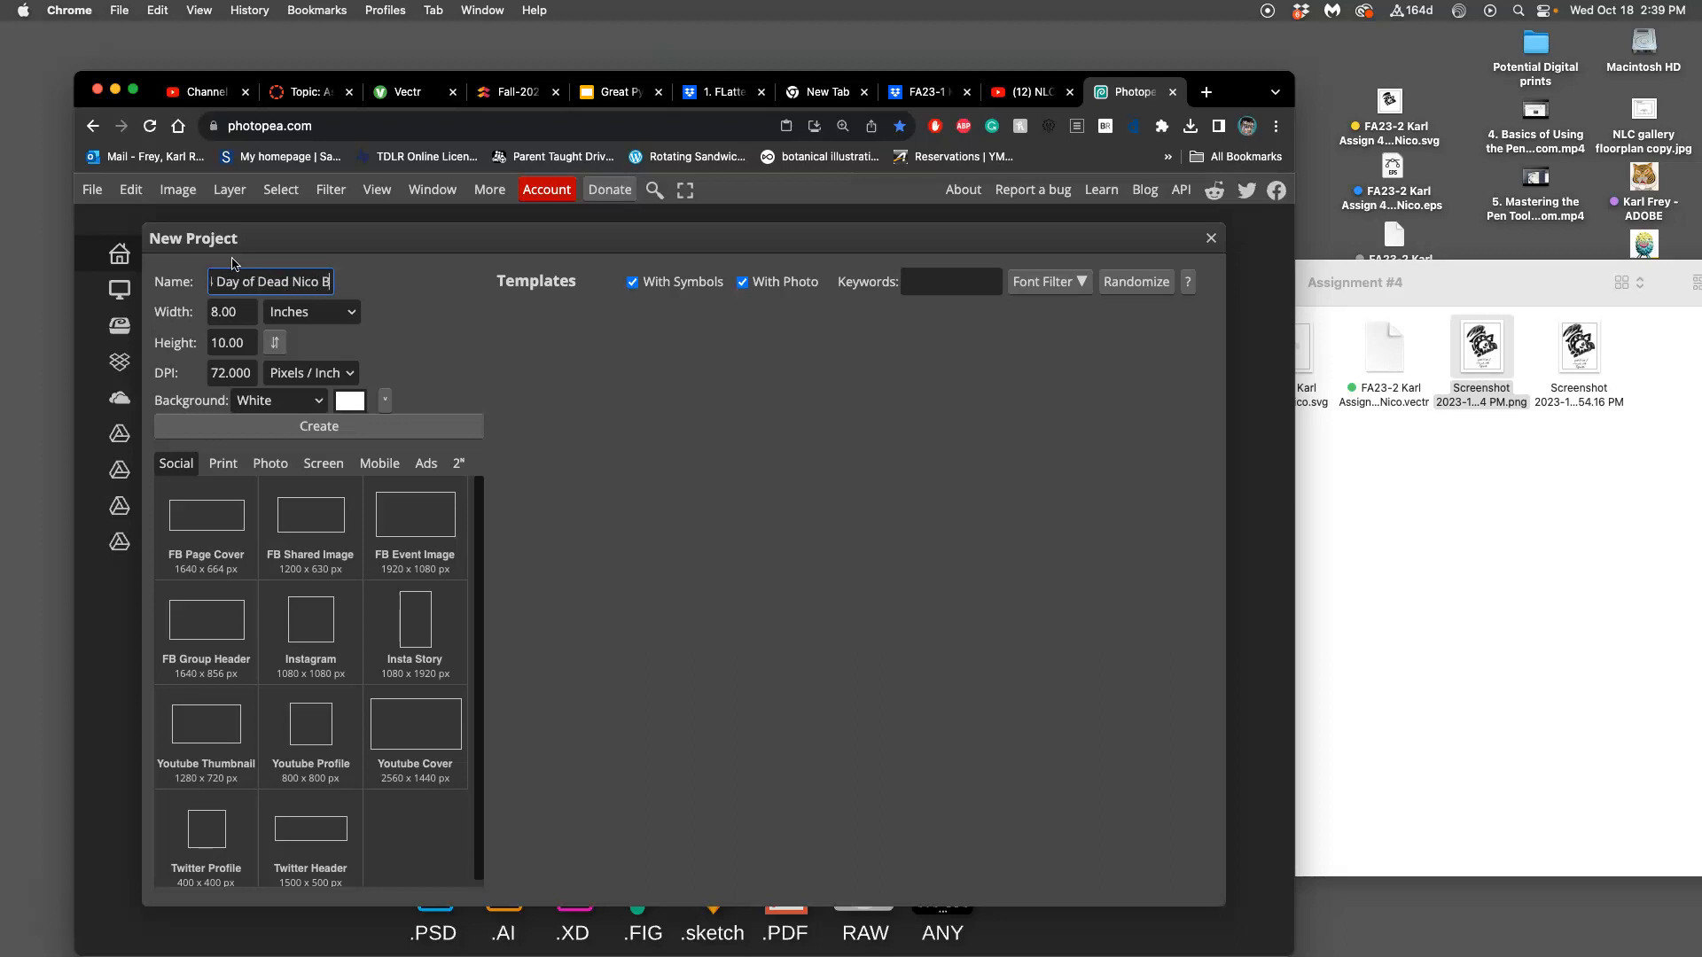
pyautogui.write('K Logo Shapes')
pyautogui.click(317, 427)
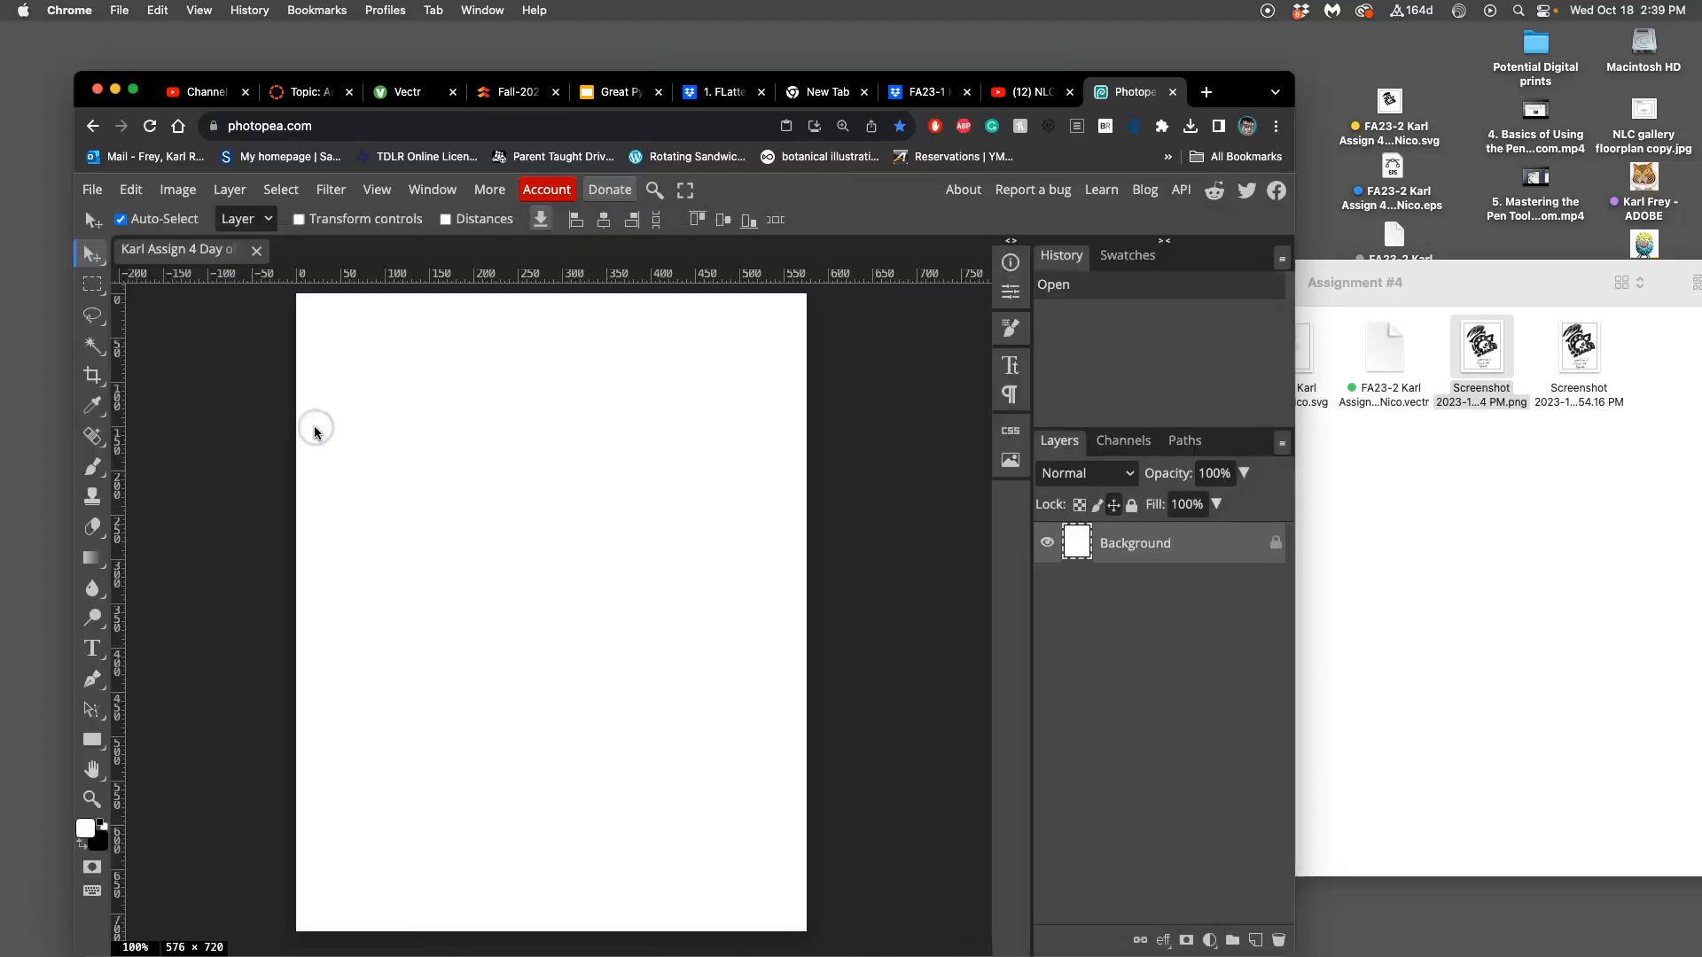
# Step: Set the image size to 8 by 10 inches at 350 DPI
pyautogui.click(176, 190)
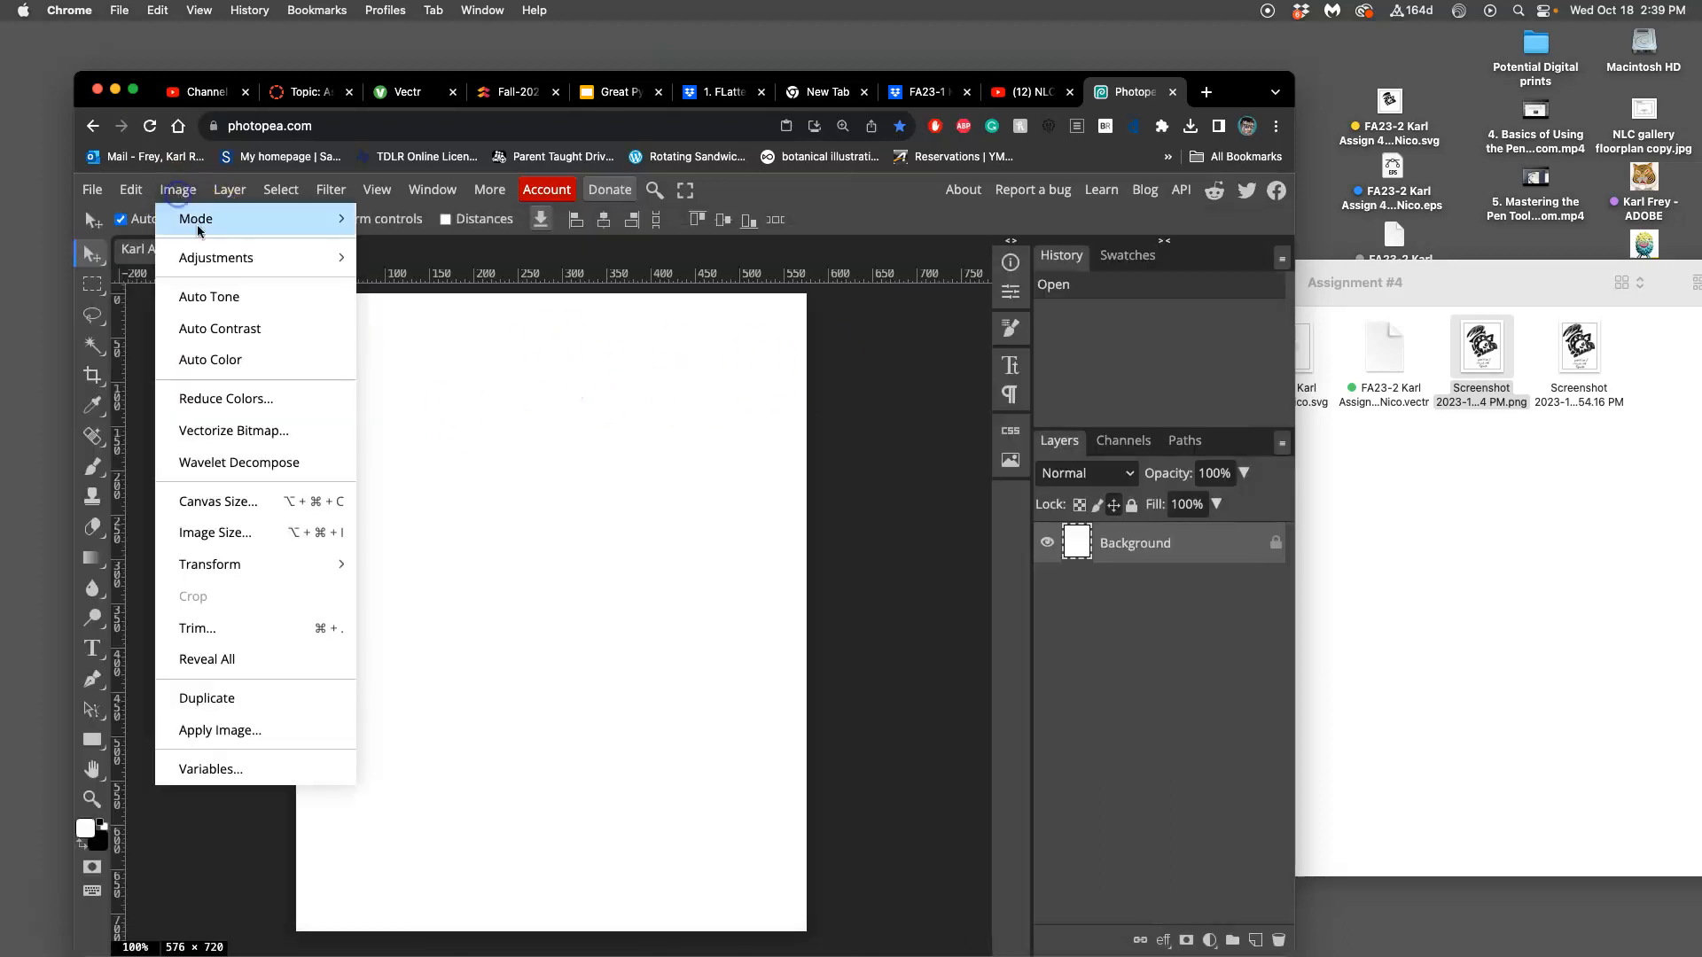
pyautogui.click(206, 532)
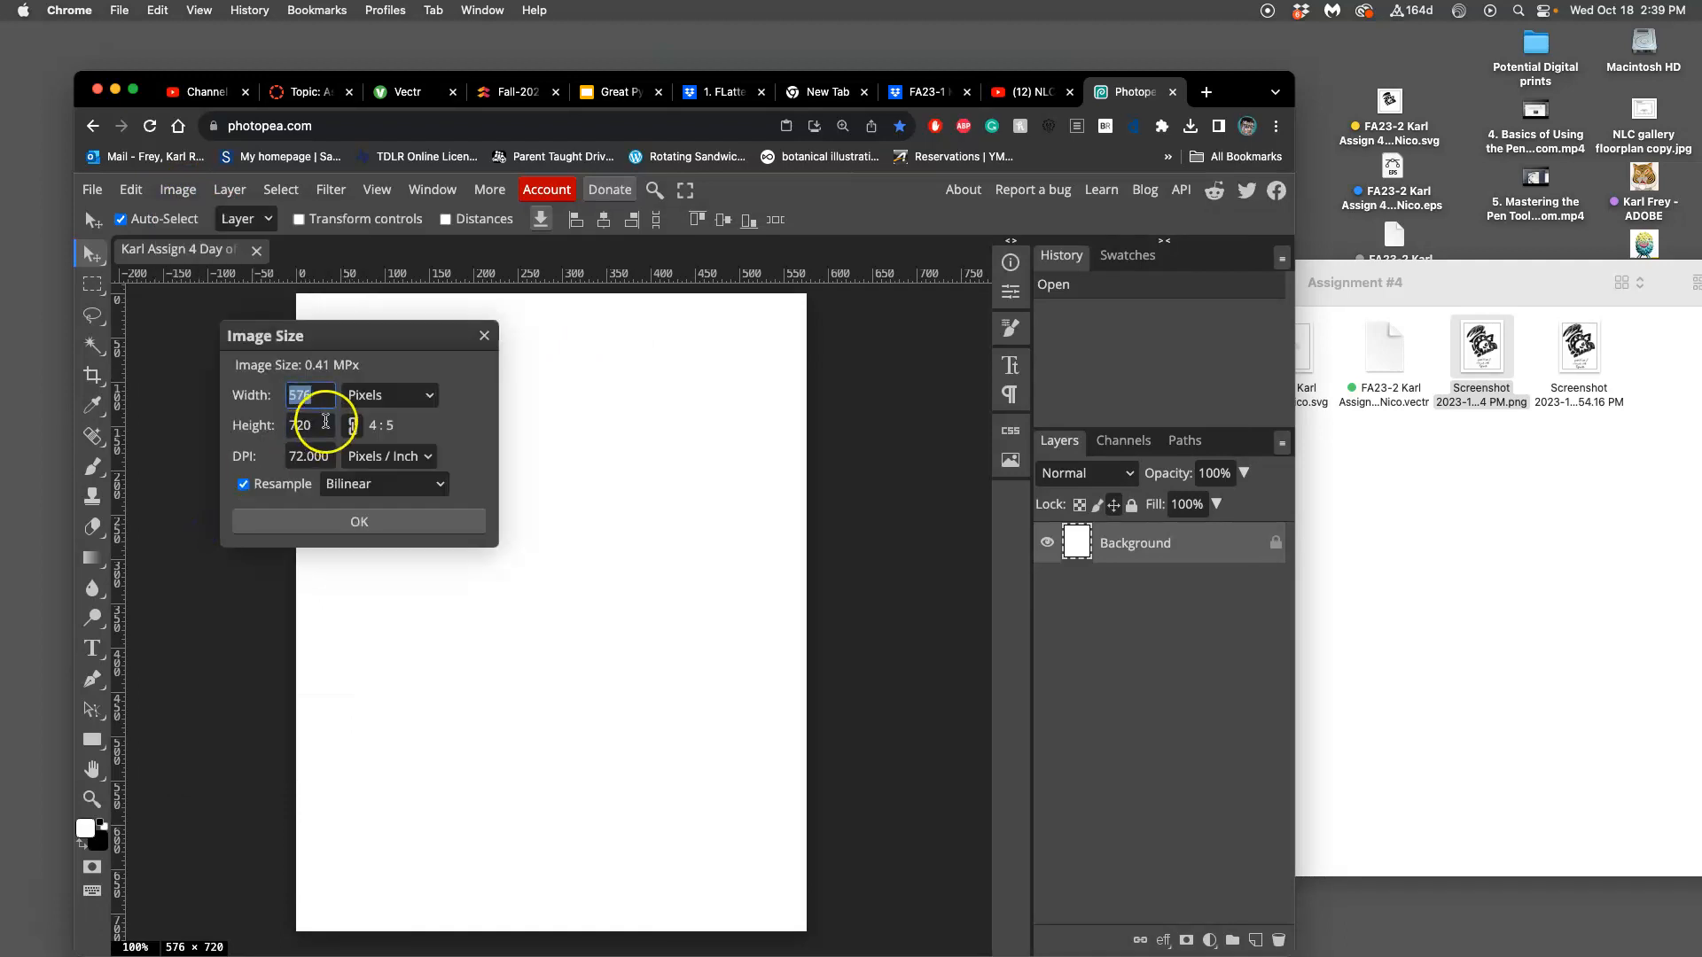
pyautogui.click(372, 395)
pyautogui.click(372, 477)
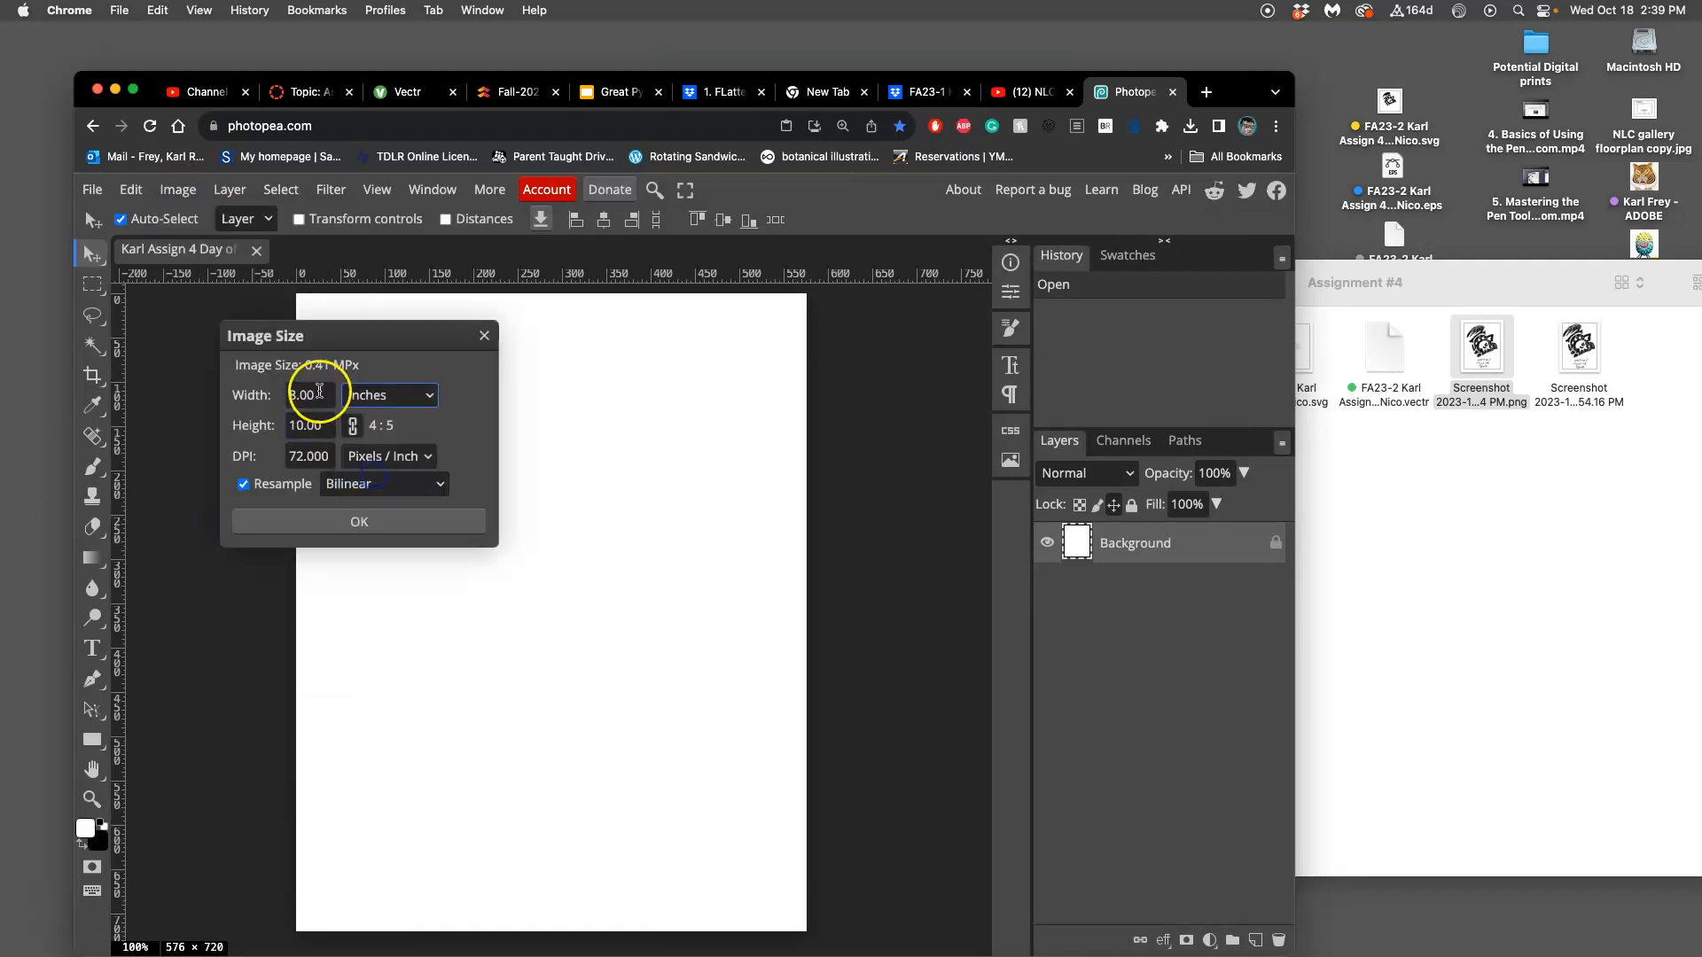
pyautogui.moveTo(302, 458); pyautogui.dragTo(284, 458)
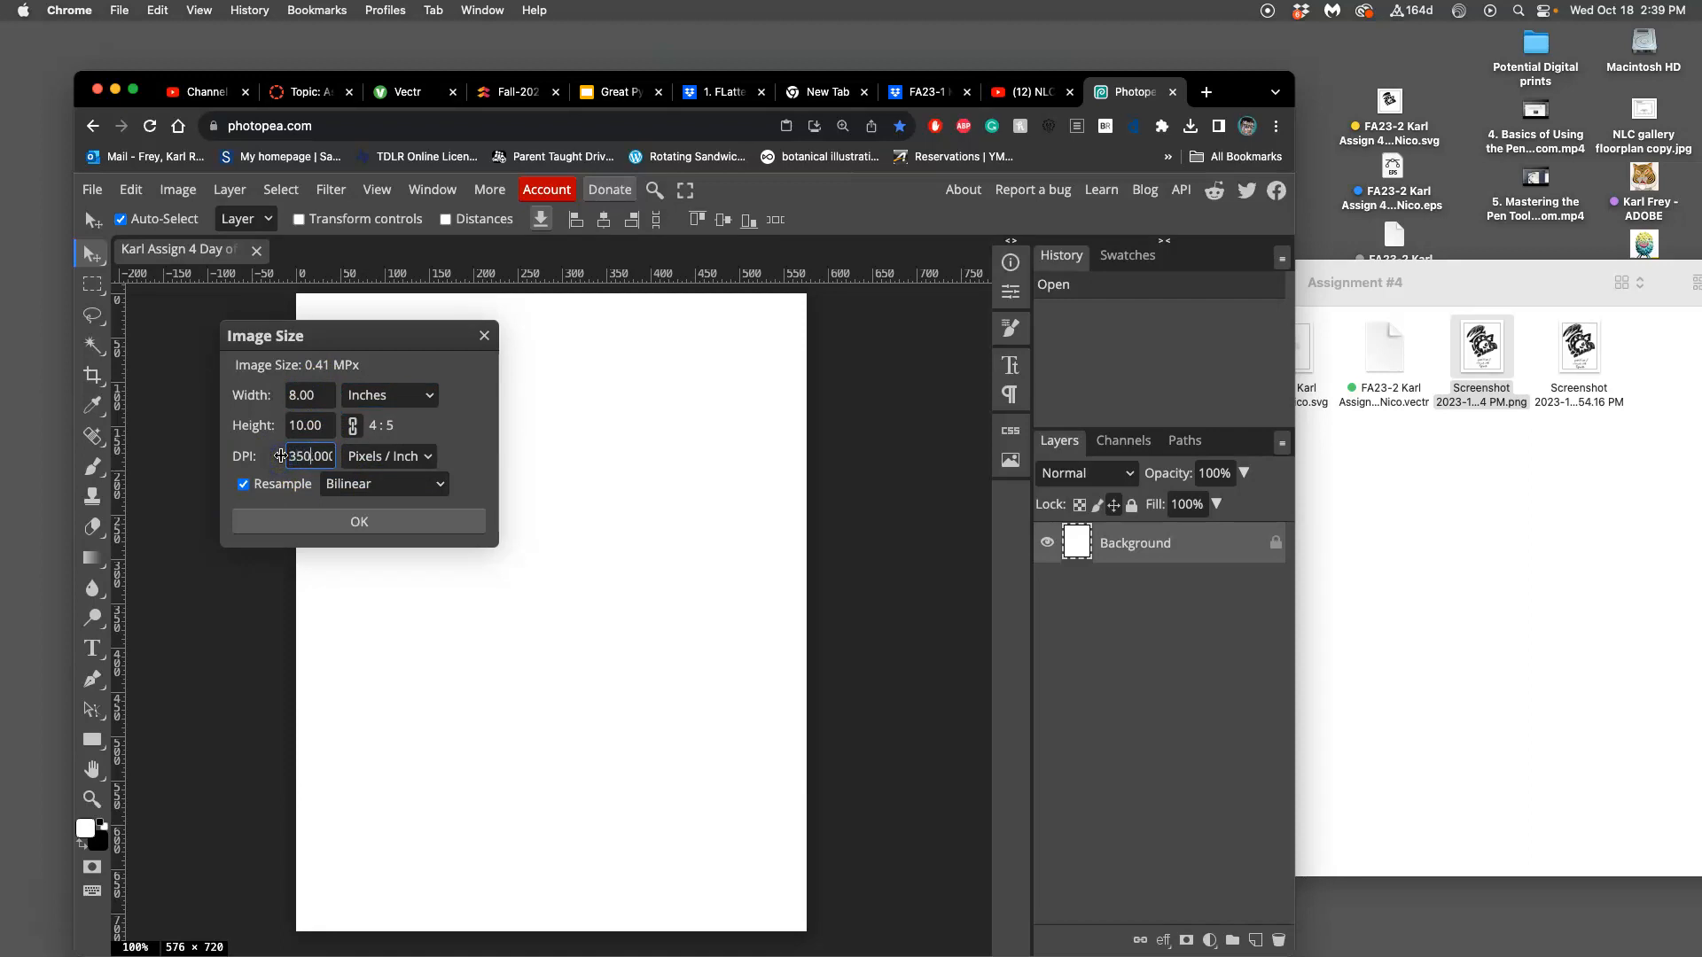
pyautogui.click(364, 522)
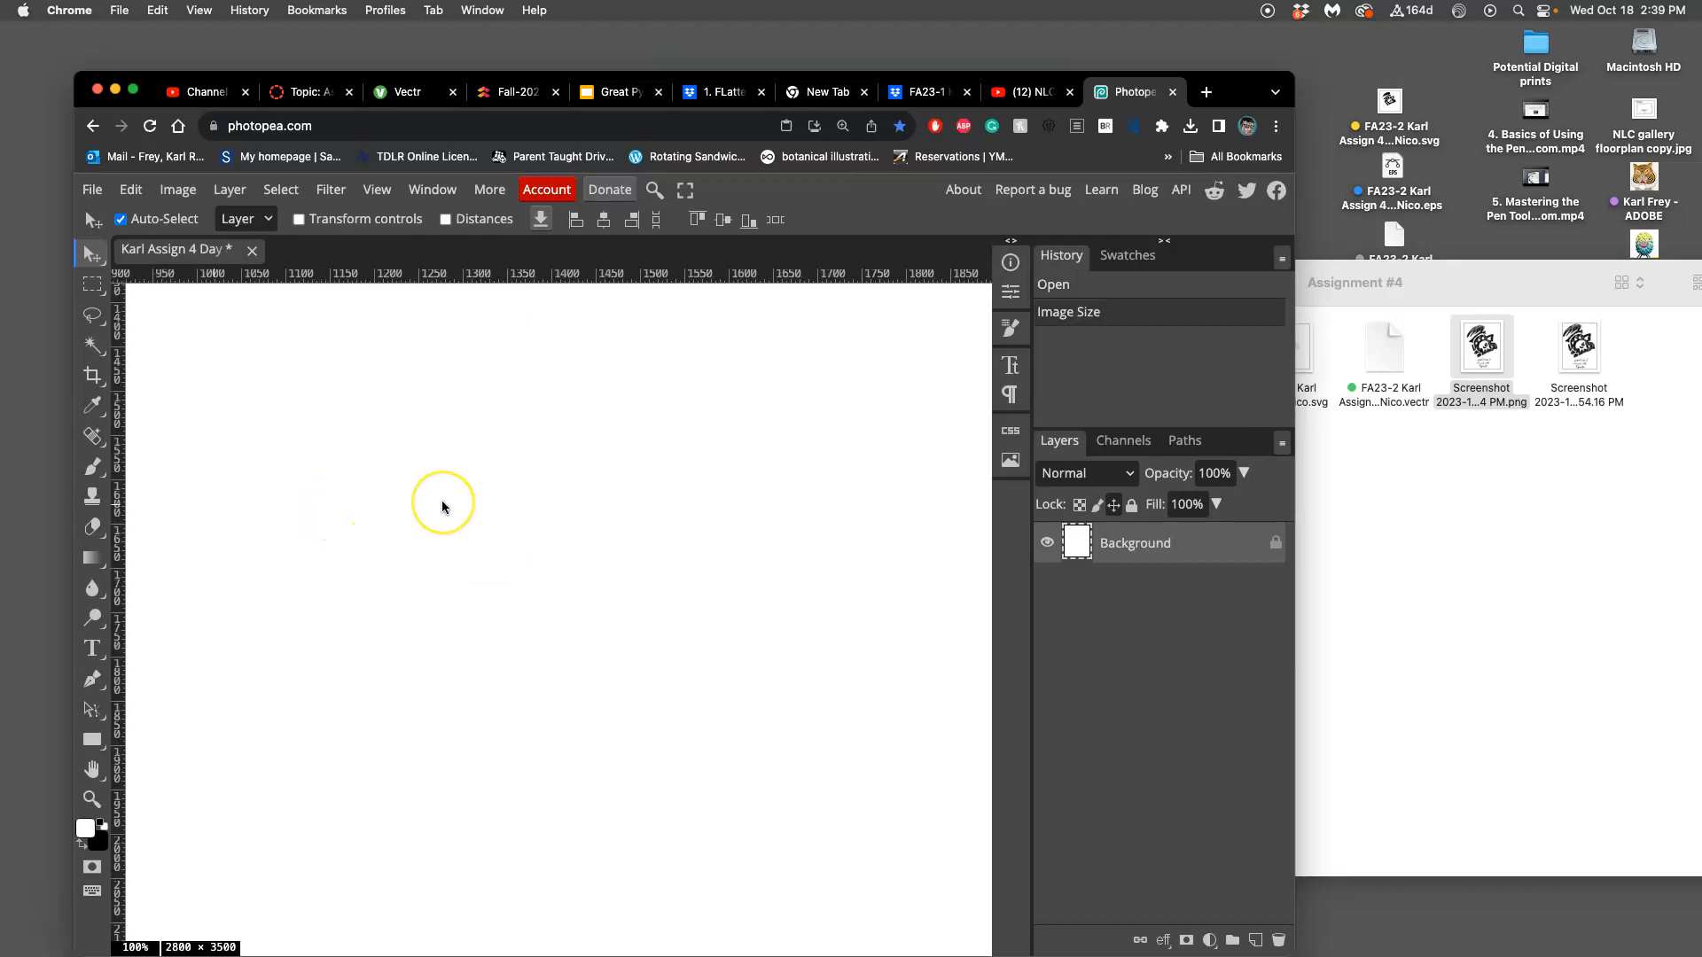
# Step: Place the Assign 4 EPS file from the desktop onto the blank canvas
pyautogui.press('super+0')
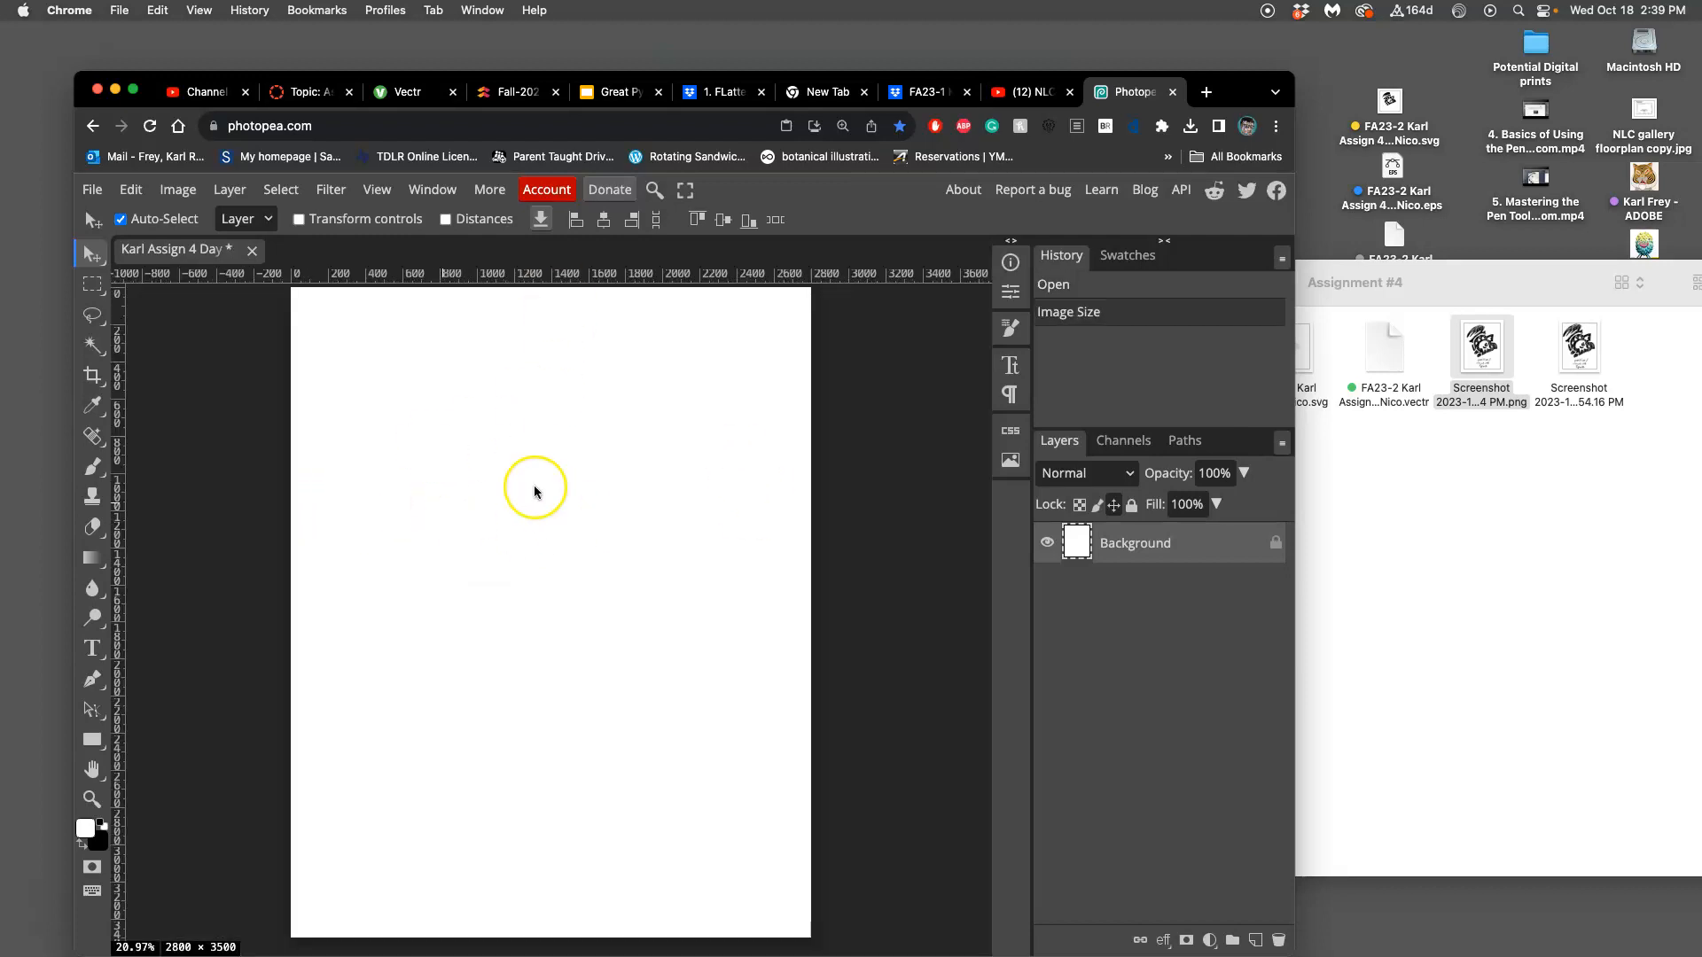
pyautogui.press('super+minus')
pyautogui.press('super+minus')
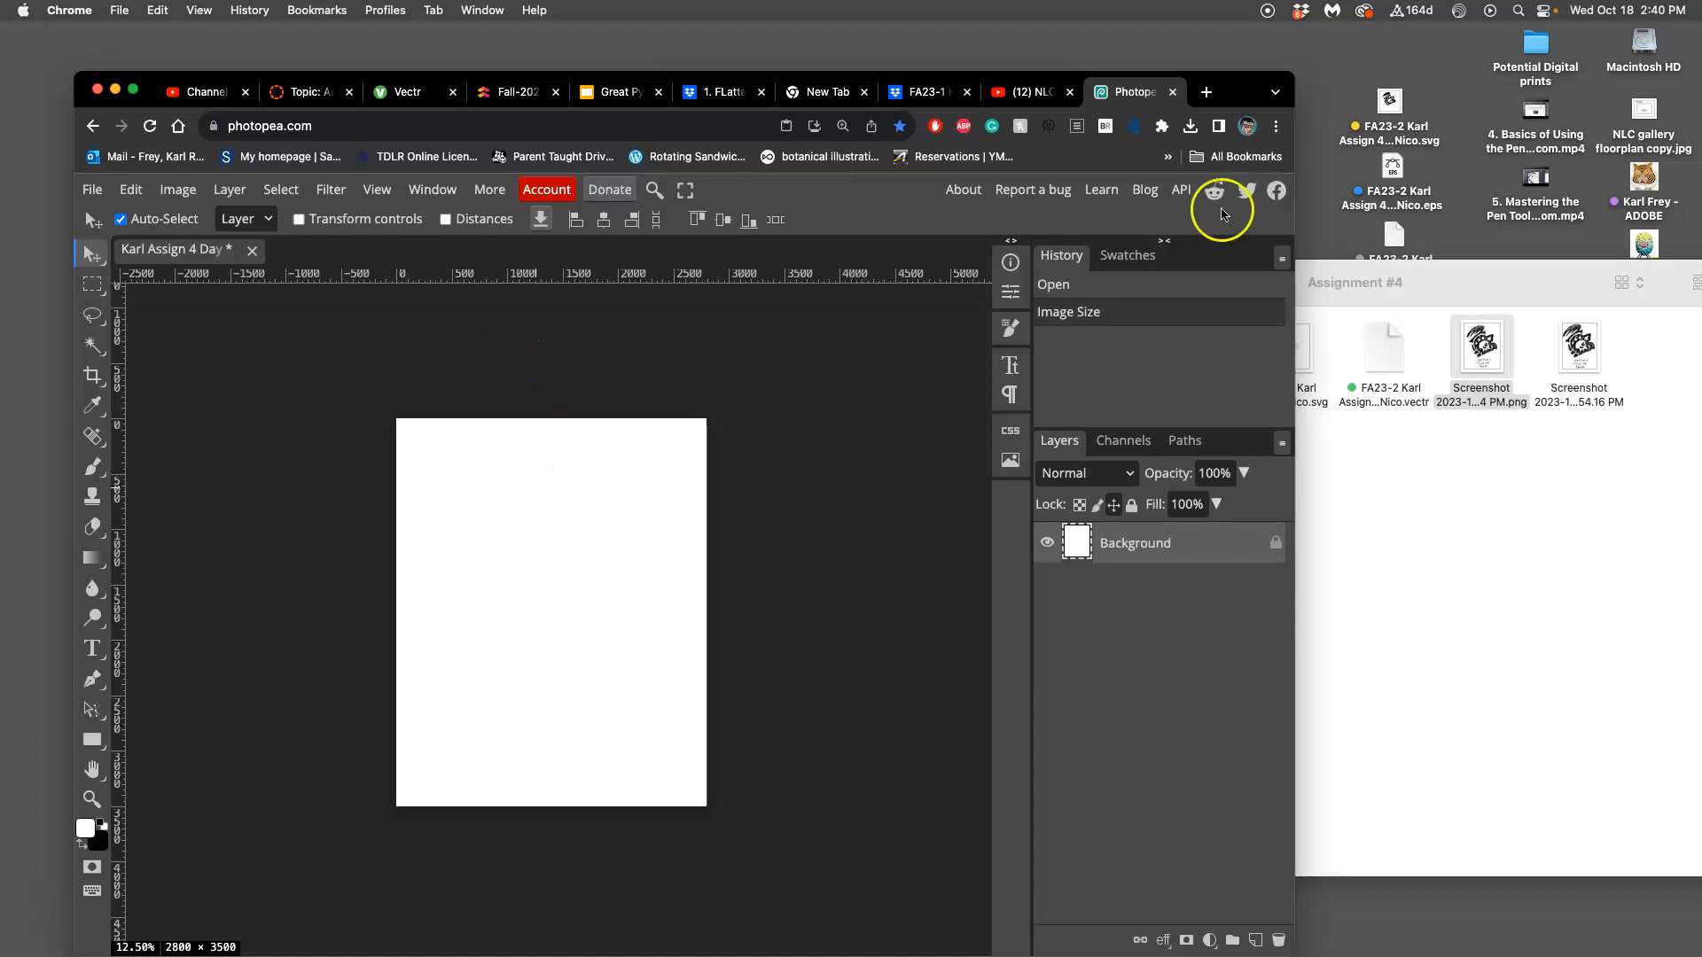
pyautogui.click(1389, 165)
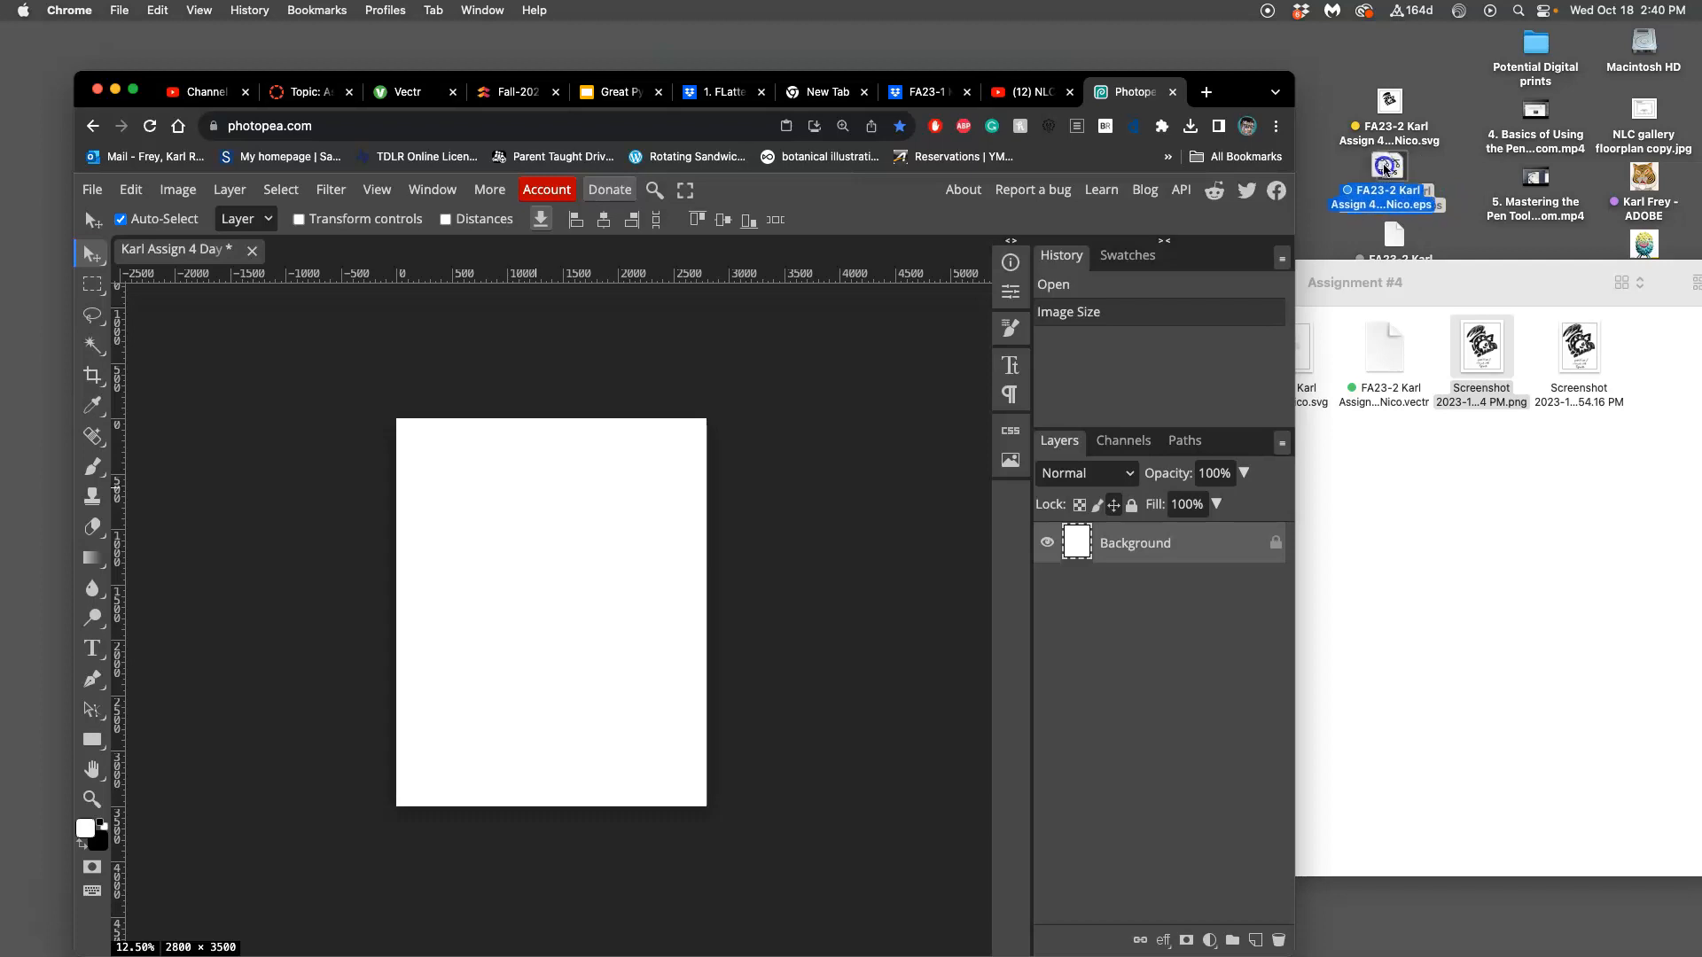
pyautogui.moveTo(1391, 167); pyautogui.dragTo(585, 581)
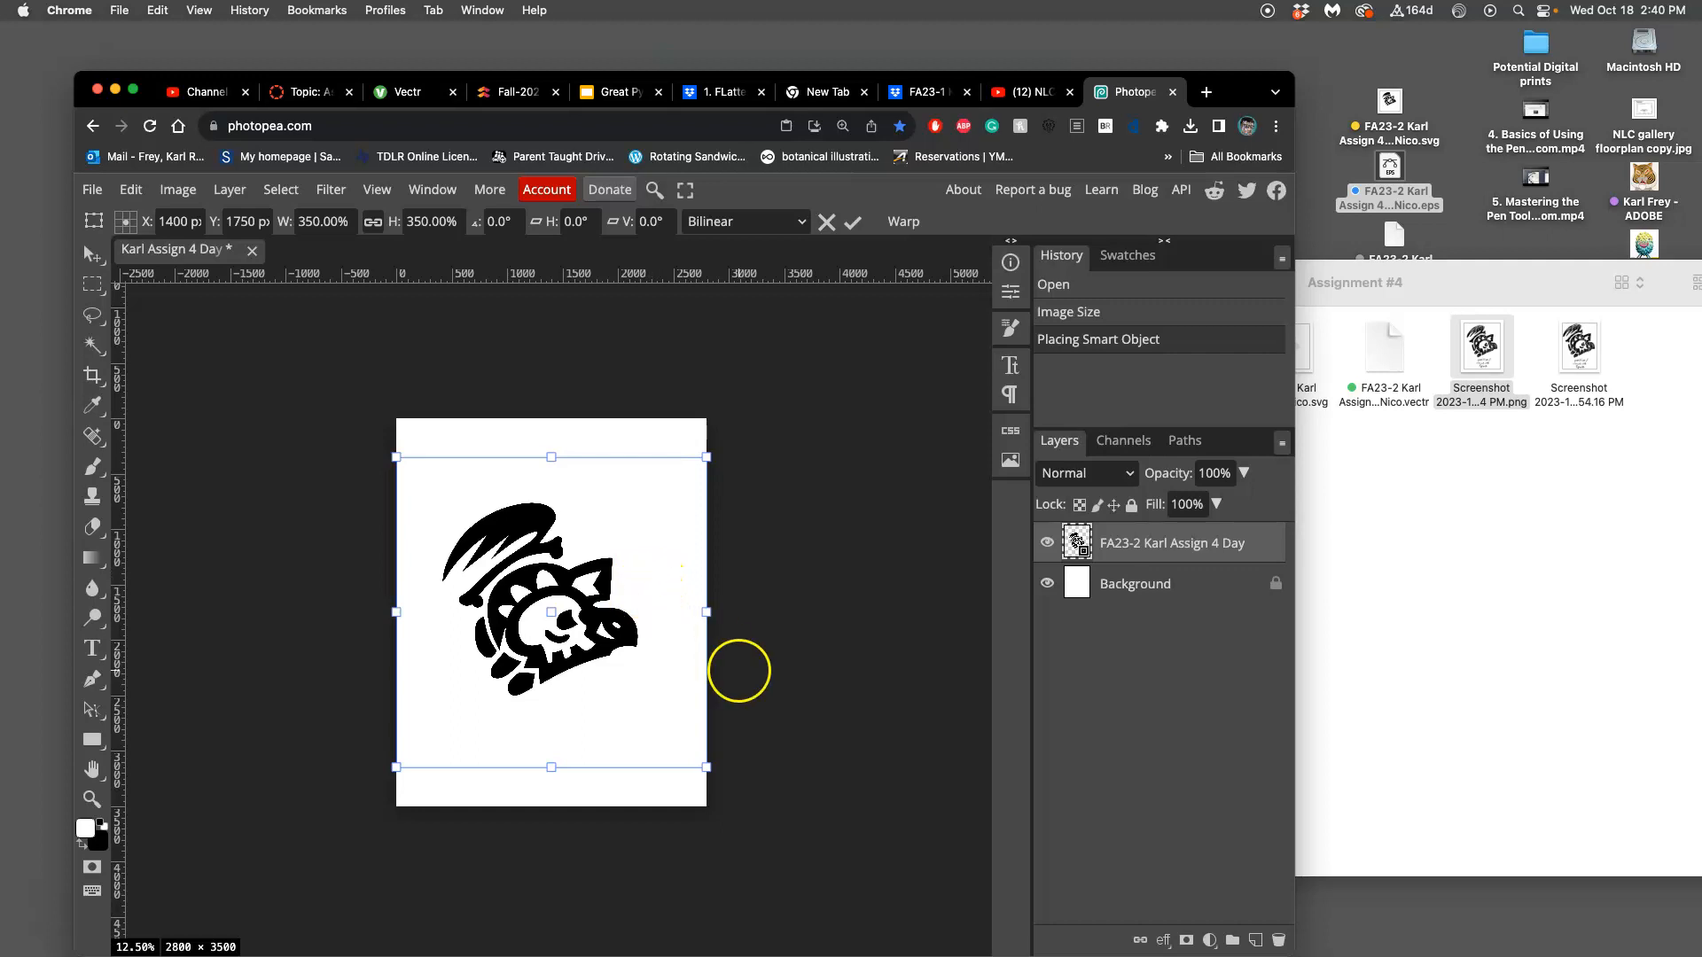
# Step: Scale the placed logo to about 388% and move it to about X 1498 px, Y 1691 px, applying the transform
pyautogui.moveTo(709, 767); pyautogui.dragTo(736, 822)
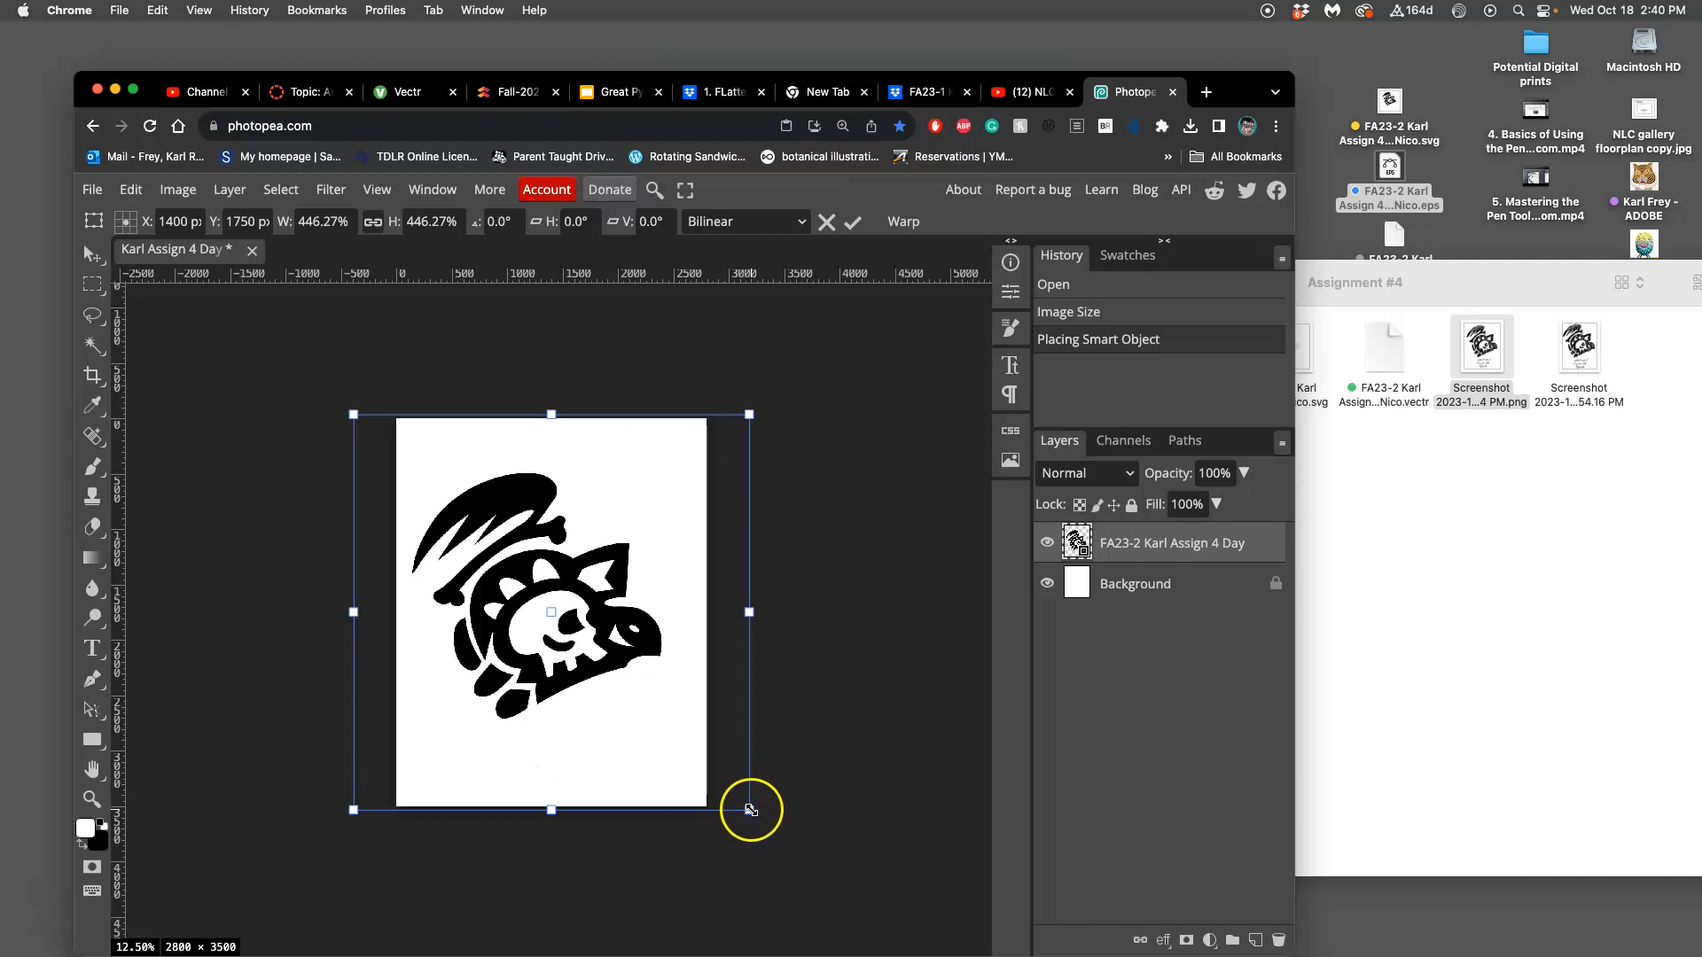
pyautogui.moveTo(751, 807); pyautogui.dragTo(707, 797)
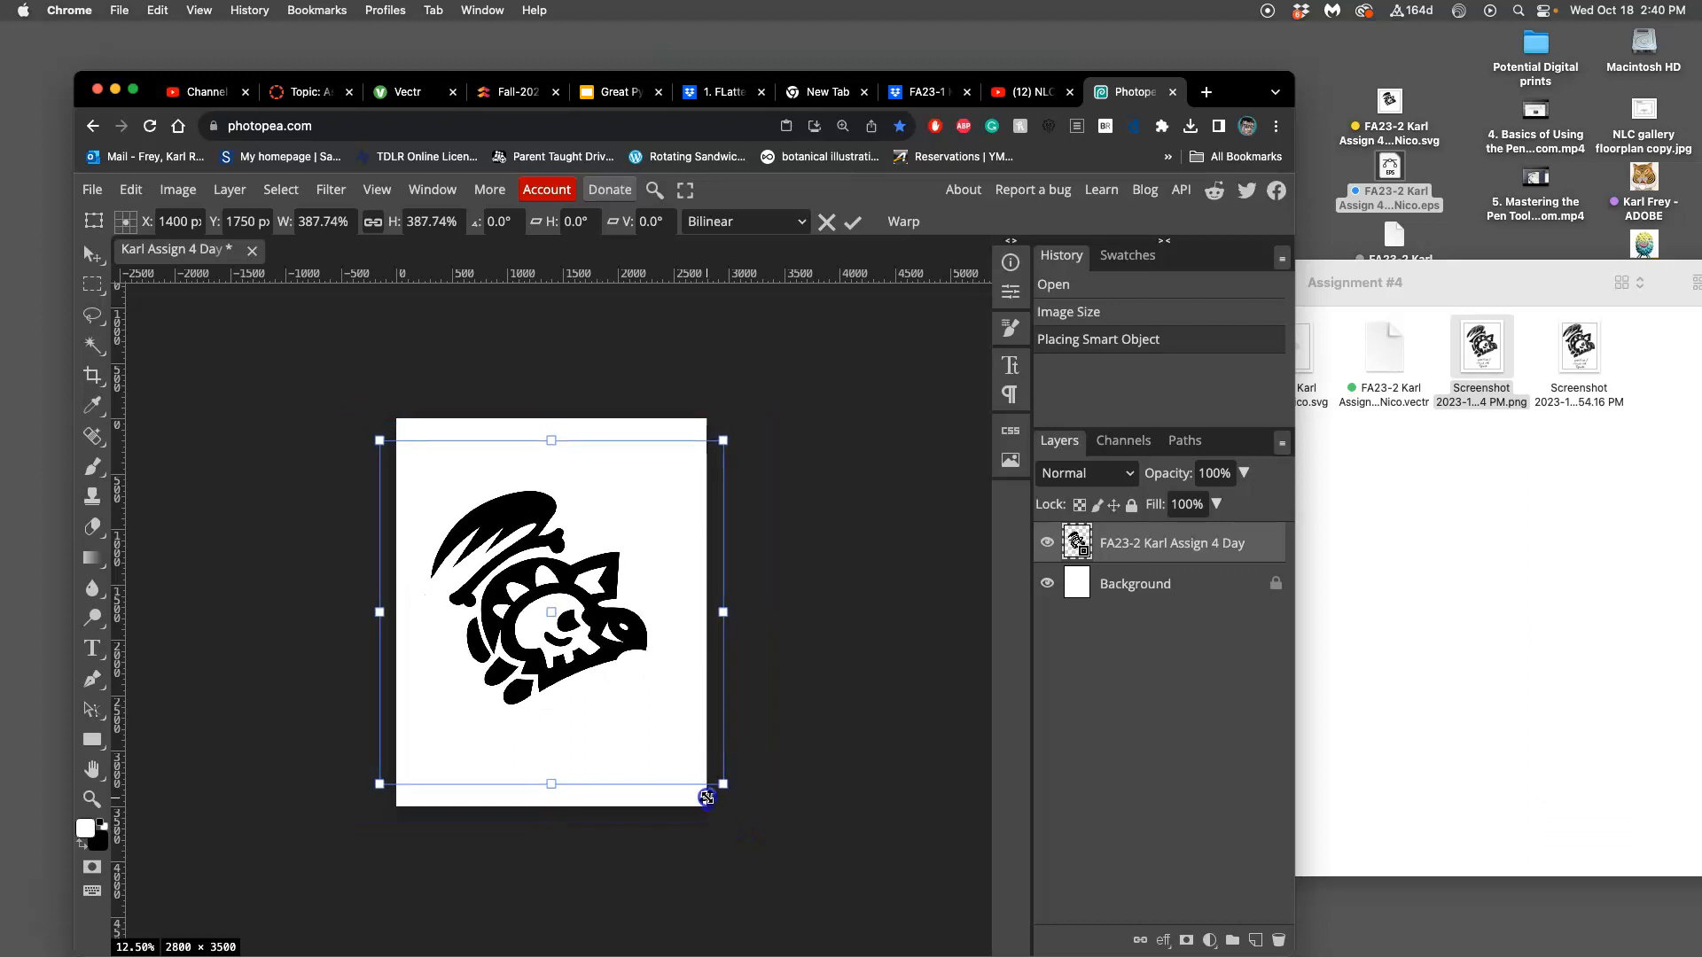
pyautogui.moveTo(600, 666); pyautogui.dragTo(608, 663)
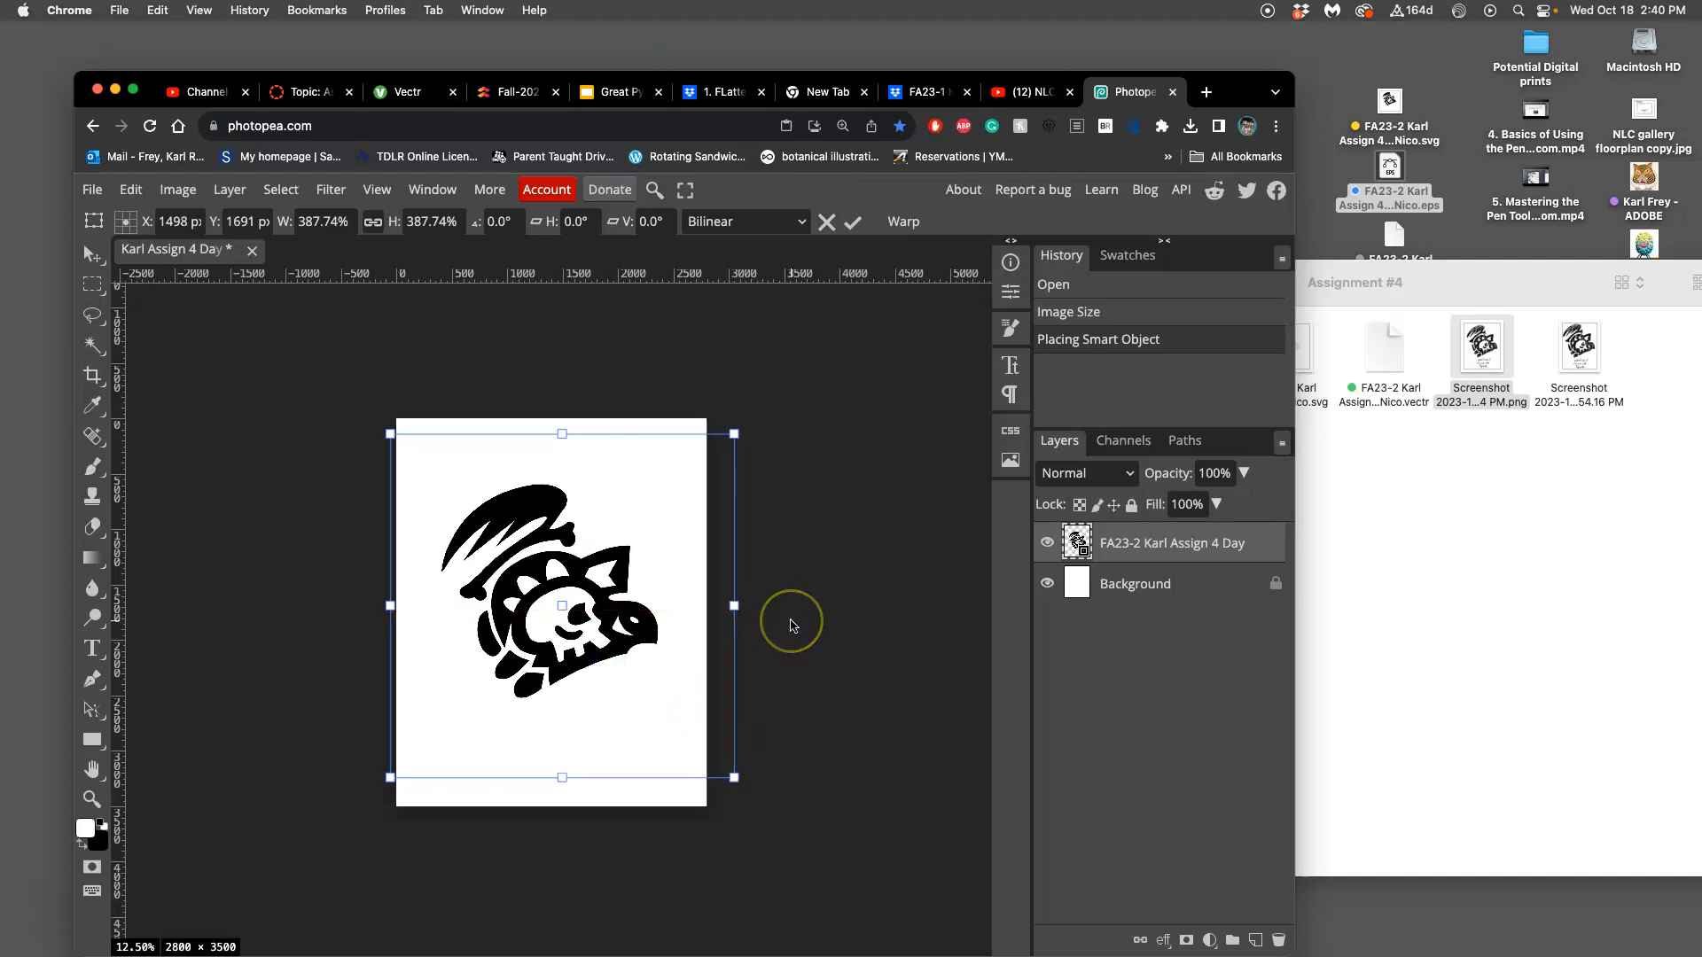
pyautogui.press('Return')
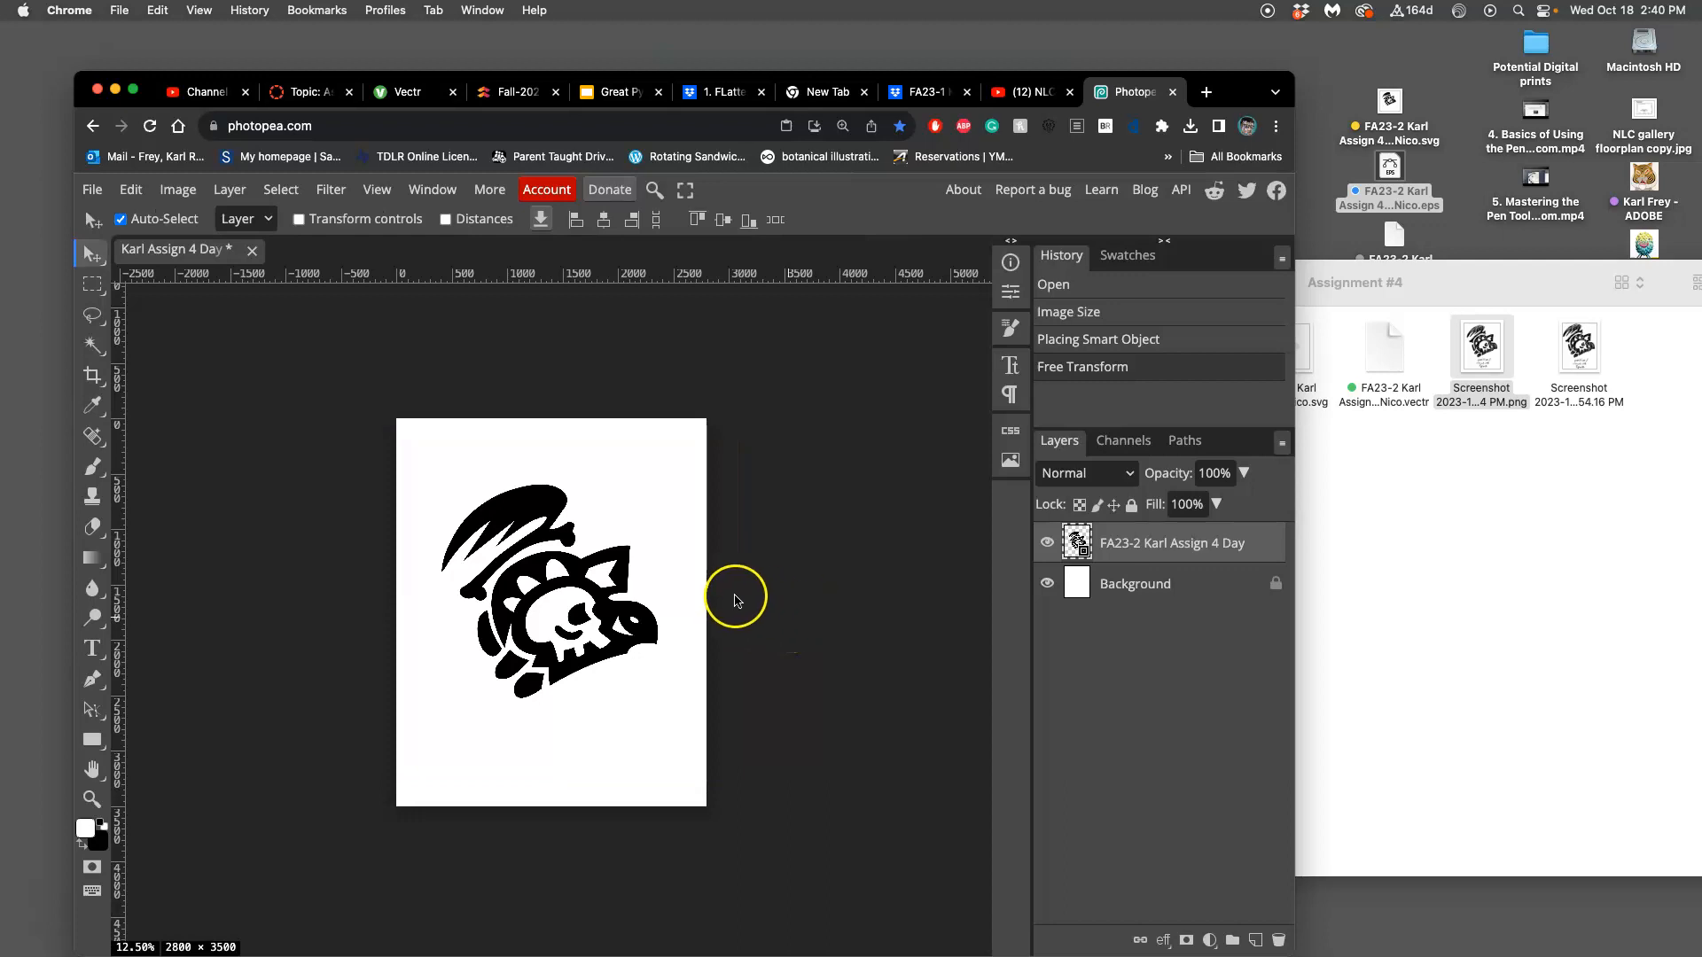
# Step: Examine the placed logo's edges up close for sharpness, including the pixels along the curved shapes
pyautogui.scroll(8, 728, 599)
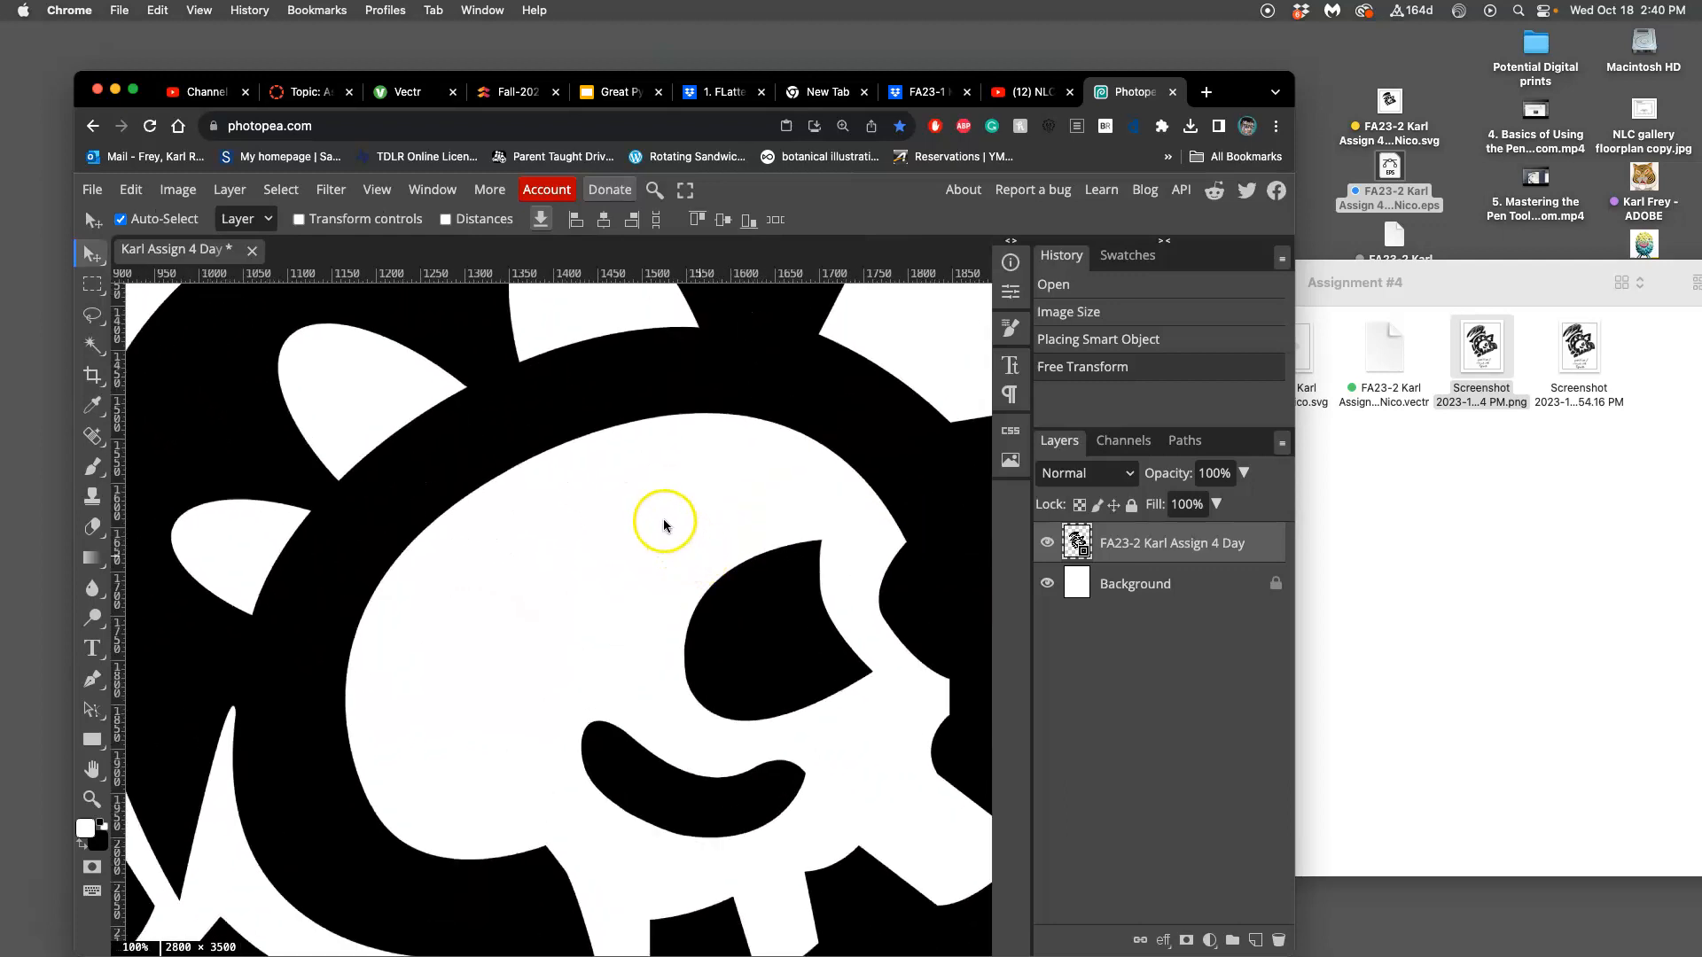
pyautogui.scroll(4, 646, 507)
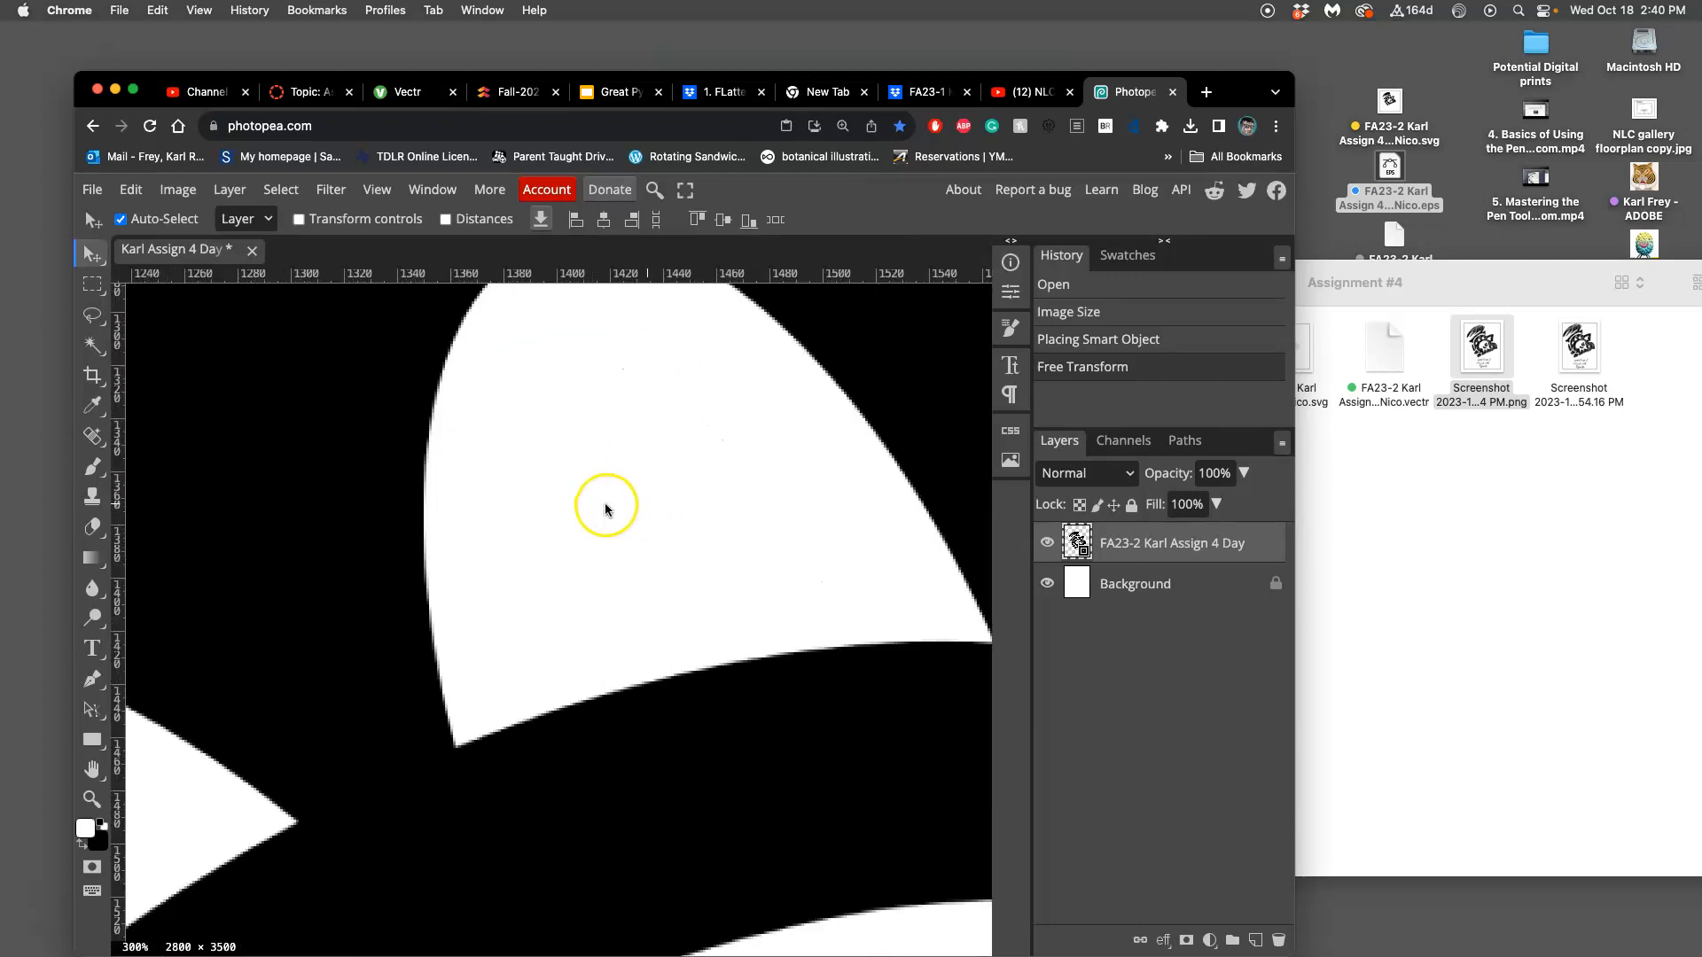
pyautogui.scroll(6, 606, 510)
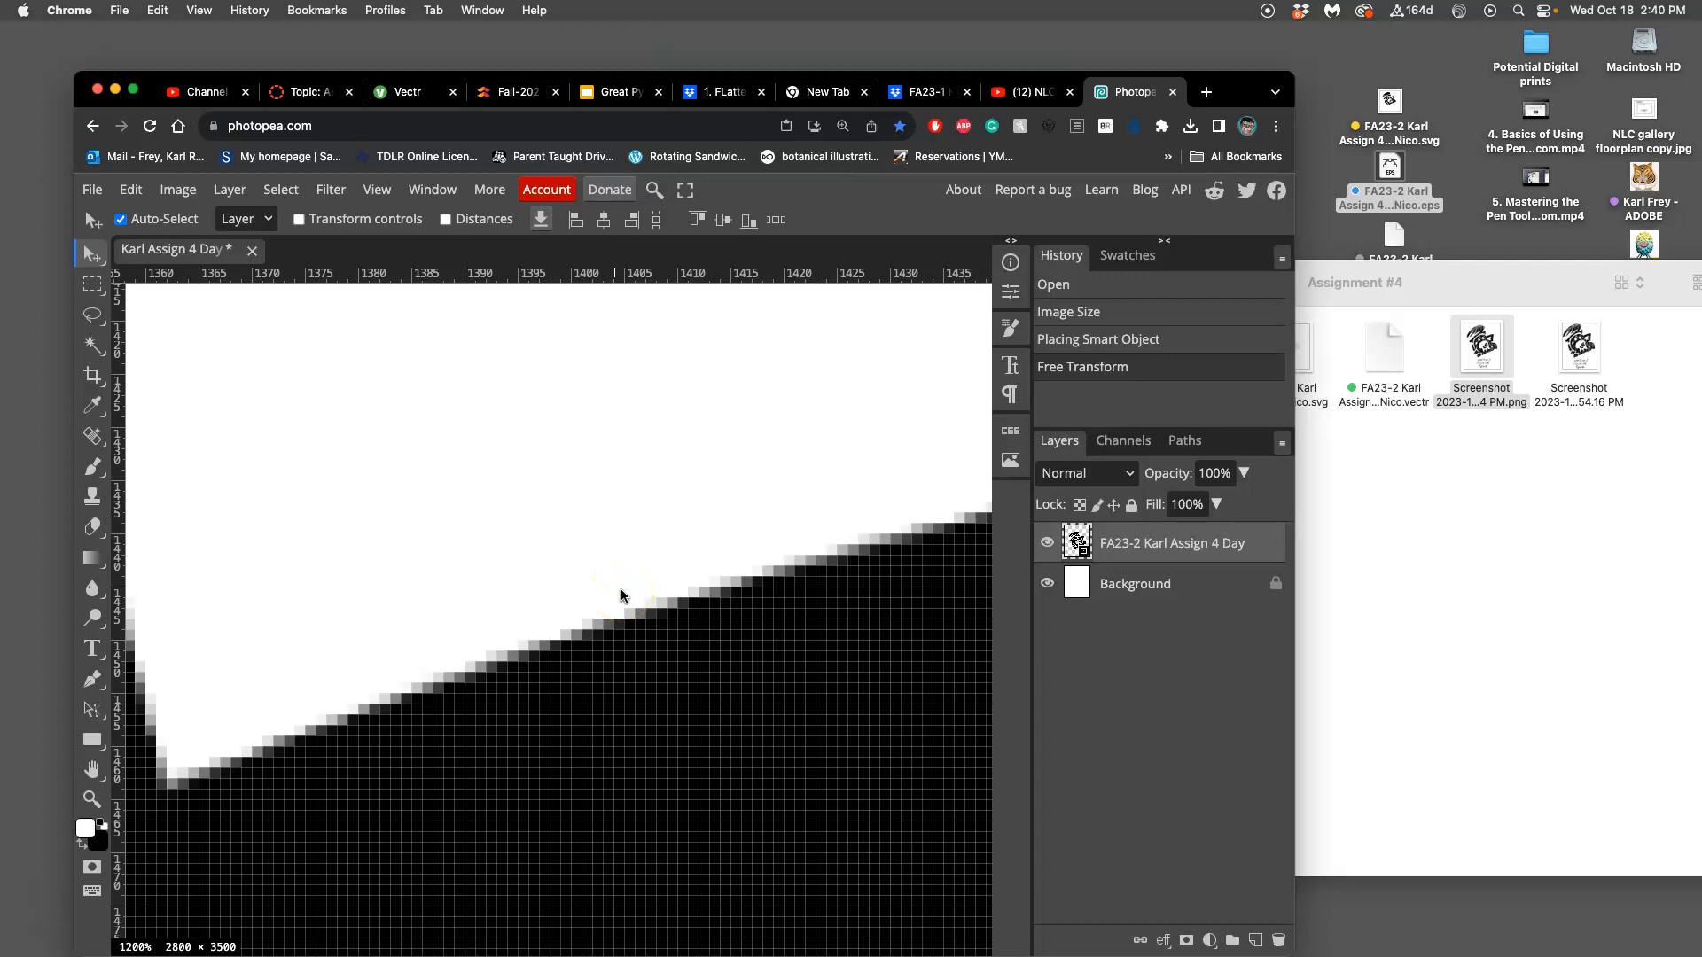
pyautogui.scroll(-10, 620, 596)
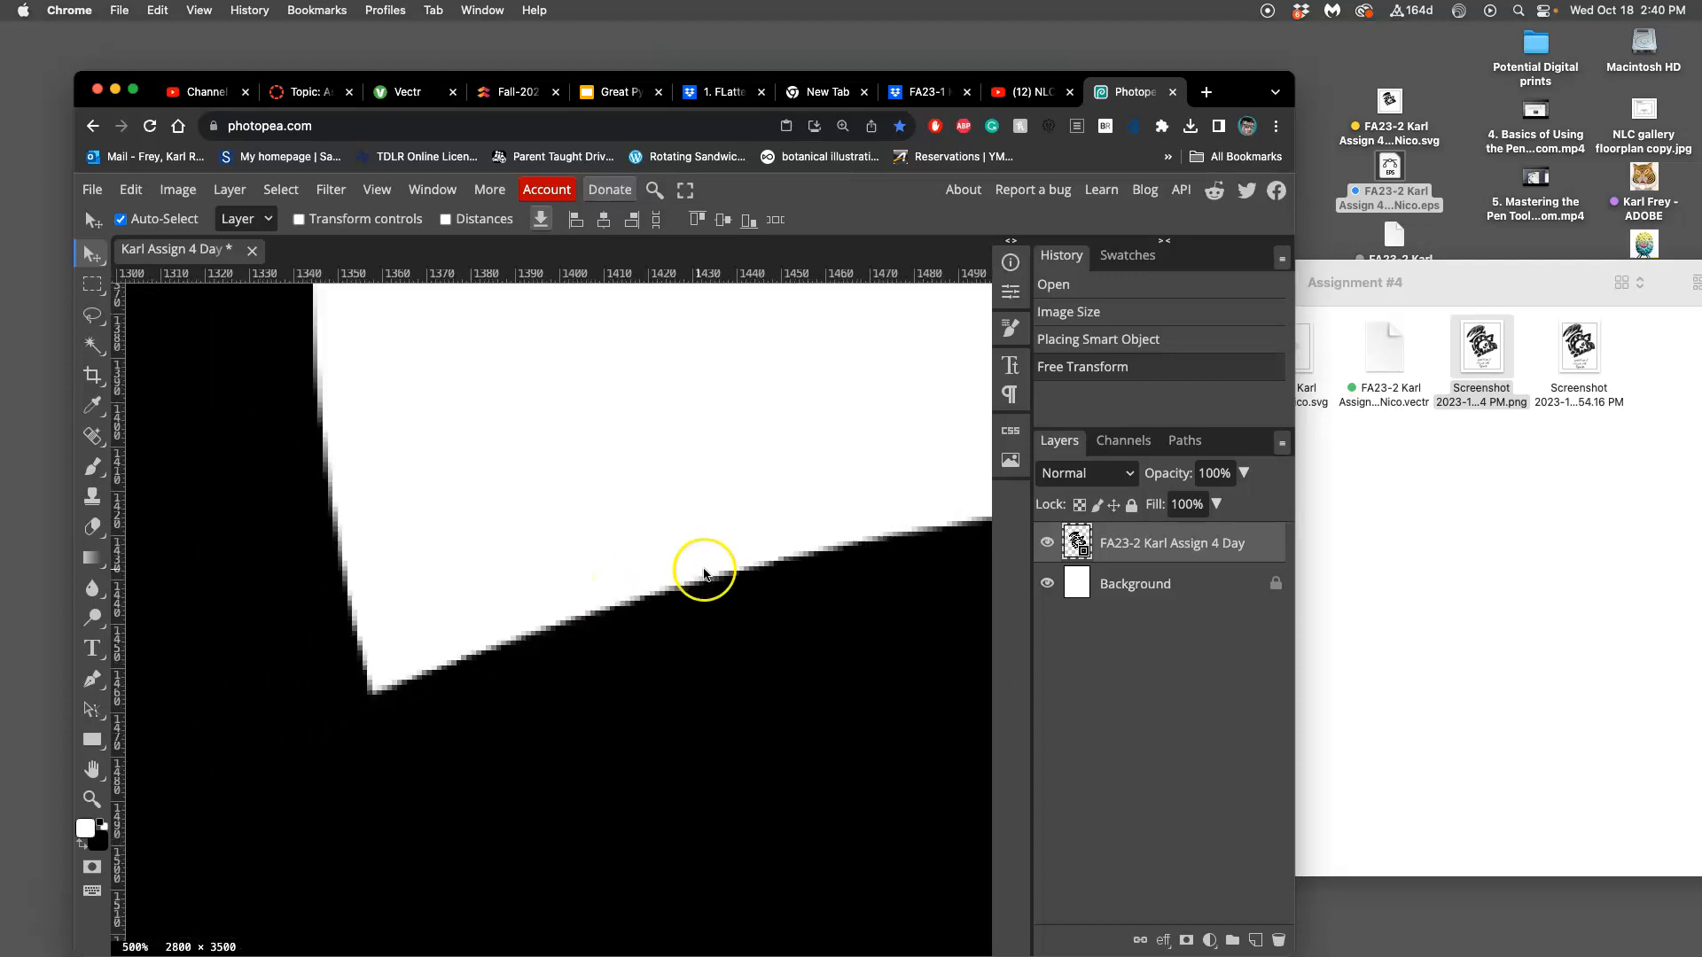
pyautogui.scroll(-3, 801, 550)
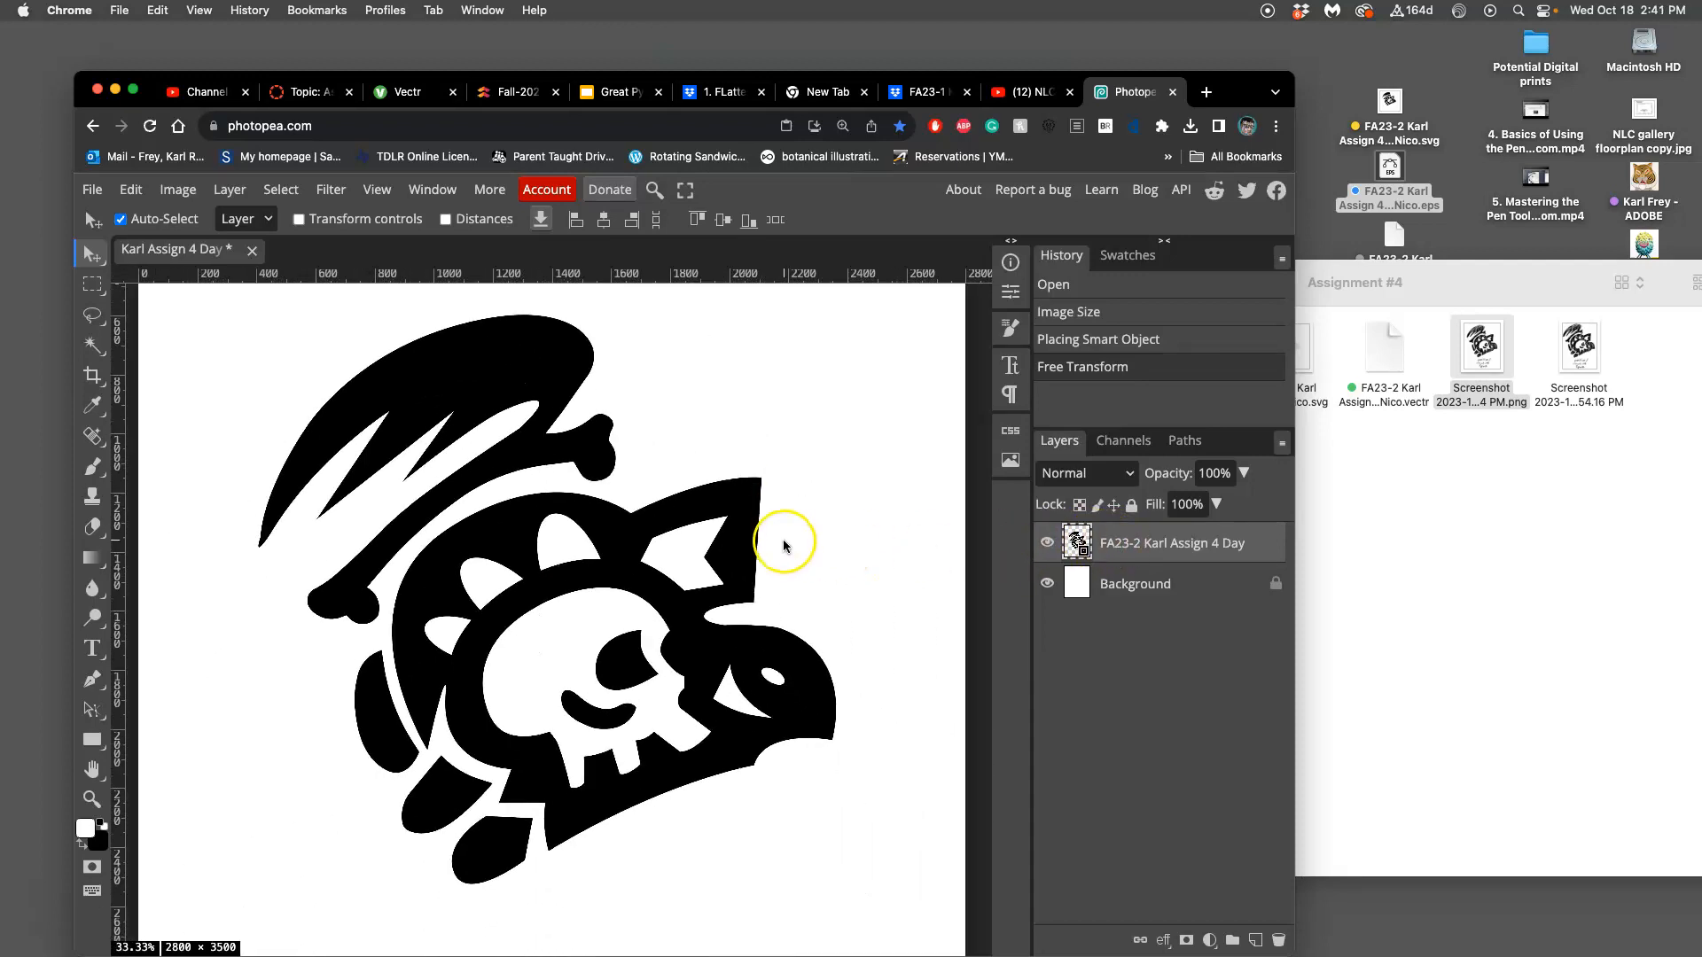
pyautogui.scroll(-3, 782, 531)
pyautogui.click(101, 533)
pyautogui.click(442, 514)
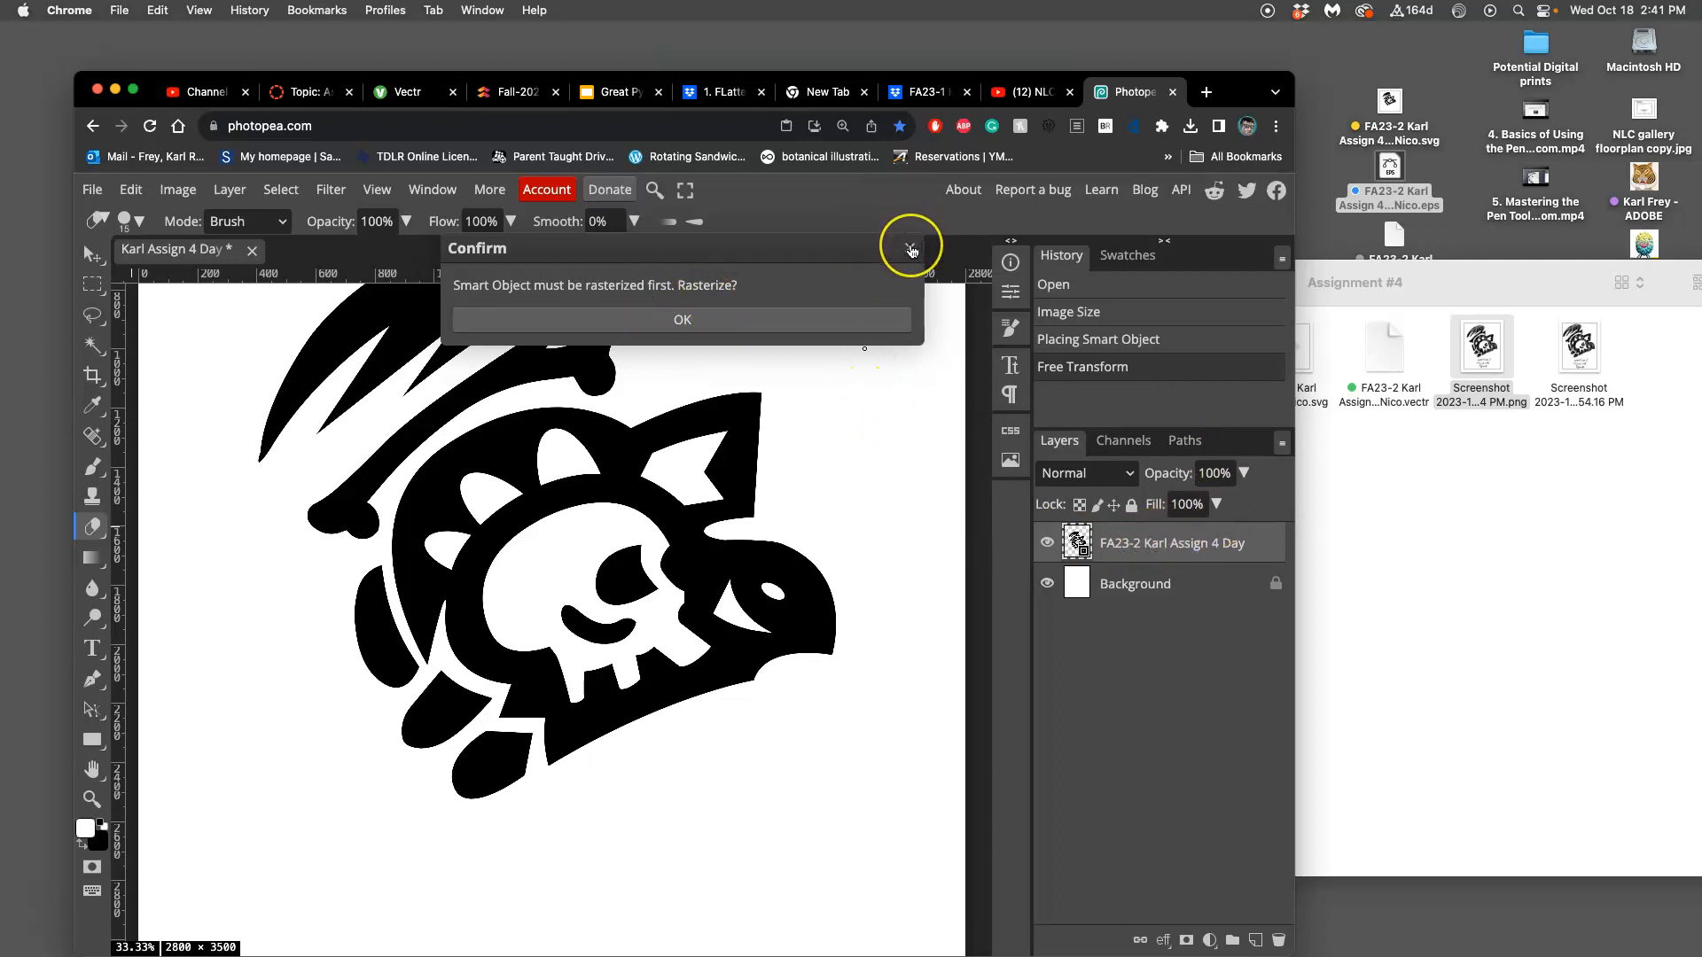
pyautogui.click(912, 249)
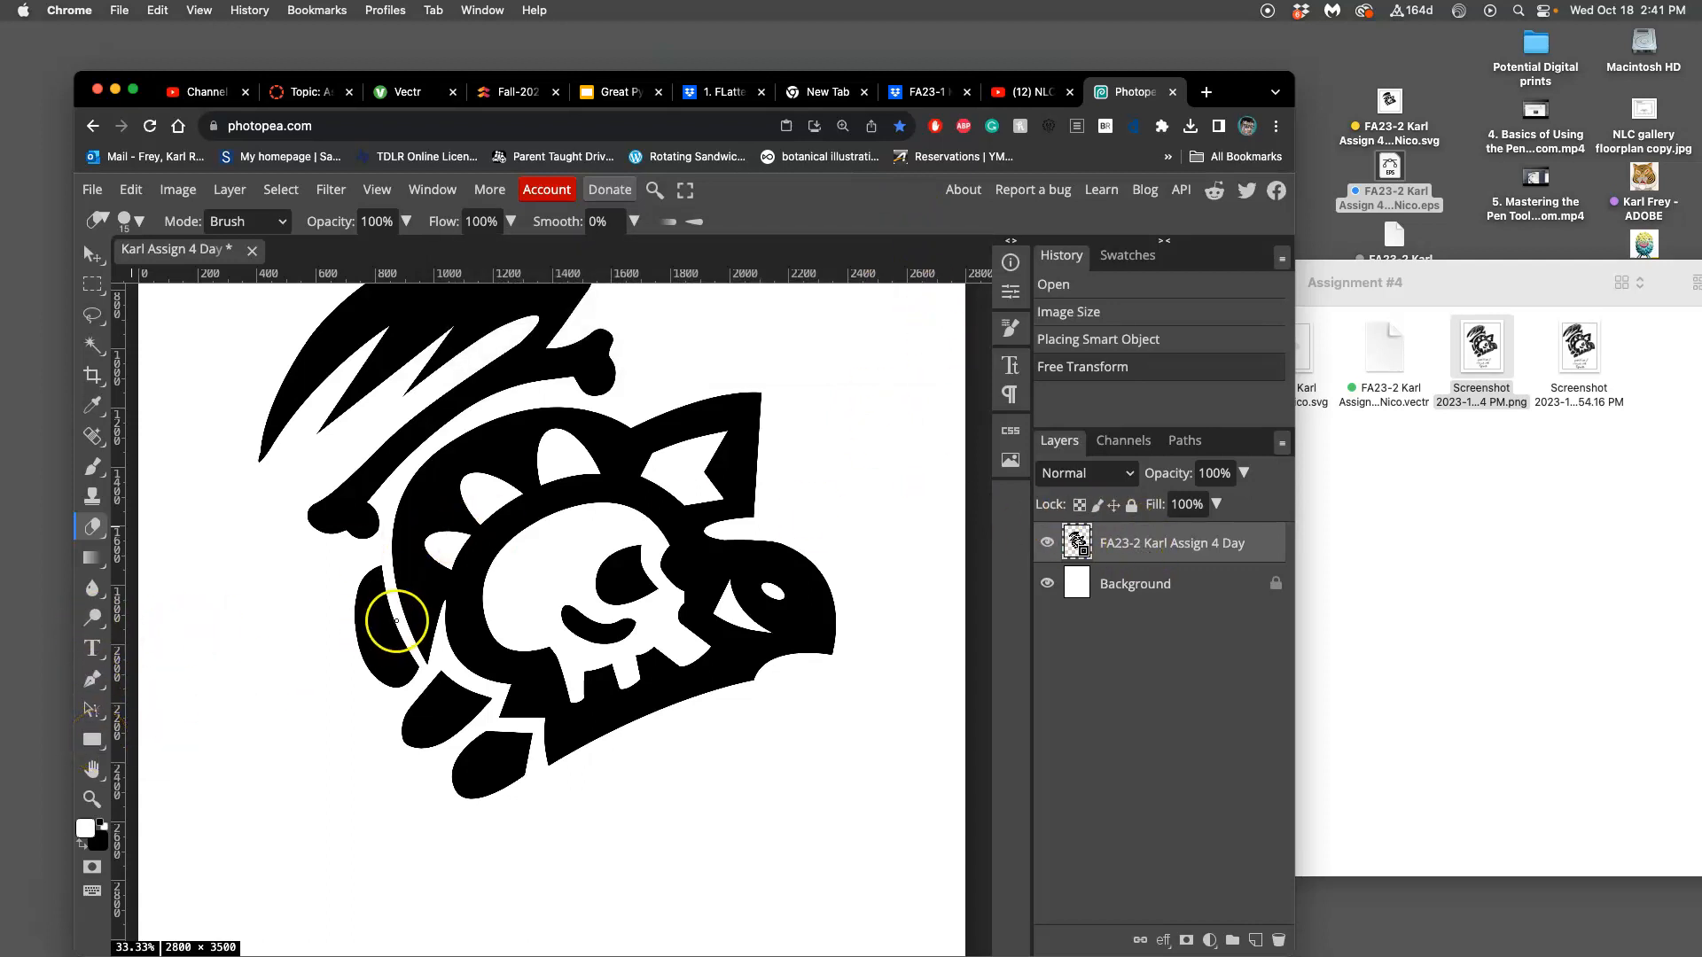
# Step: Scale the placed logo to about 452% and position it near X 1507 px, Y 1691 px, applying the transform without rasterizing the smart object
pyautogui.press('super+minus')
pyautogui.press('super+minus')
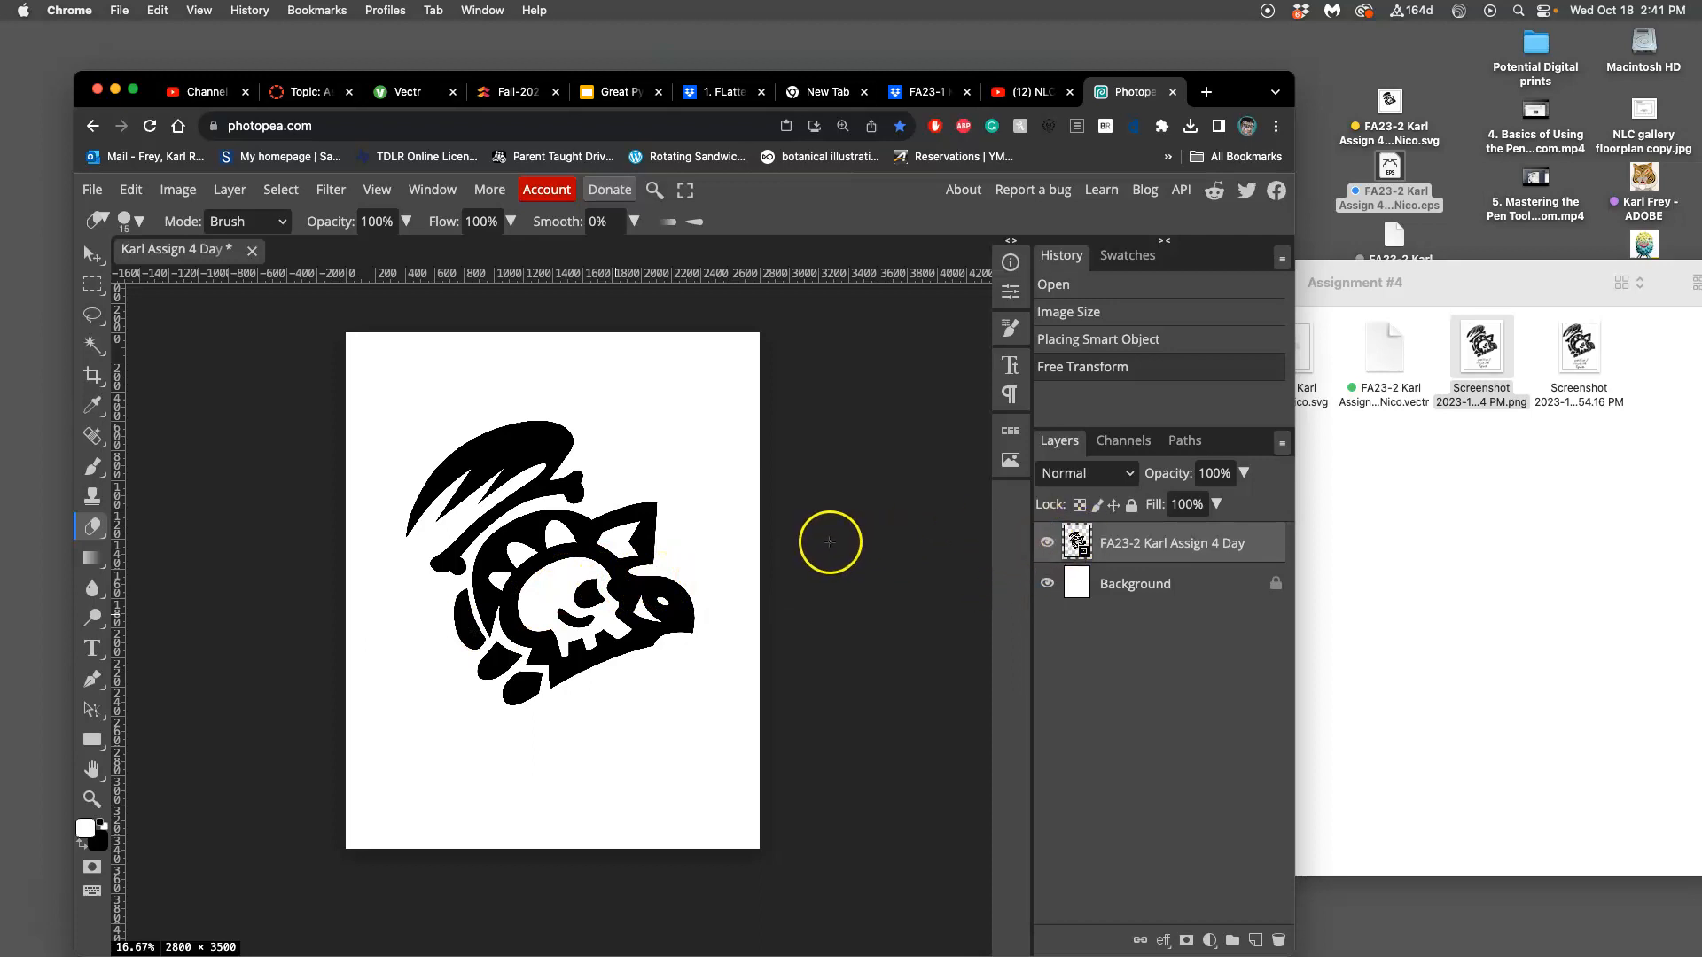
pyautogui.press('alt+super+t')
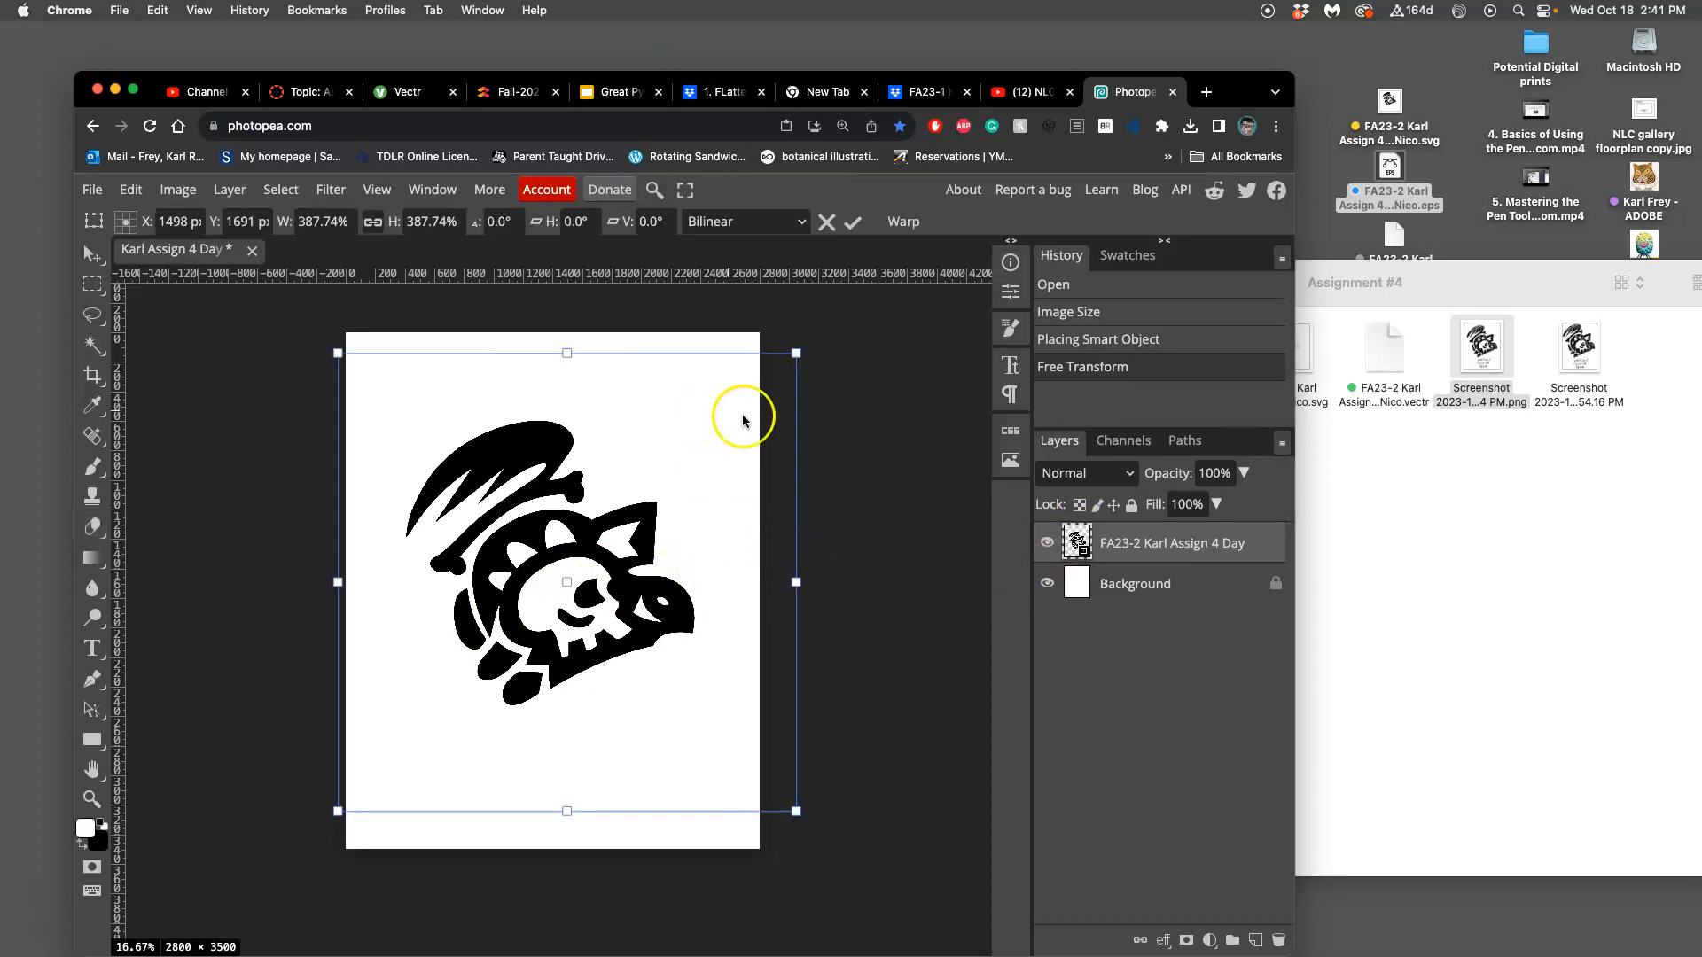
pyautogui.moveTo(797, 354); pyautogui.dragTo(837, 316)
pyautogui.click(676, 544)
pyautogui.moveTo(663, 551); pyautogui.dragTo(665, 551)
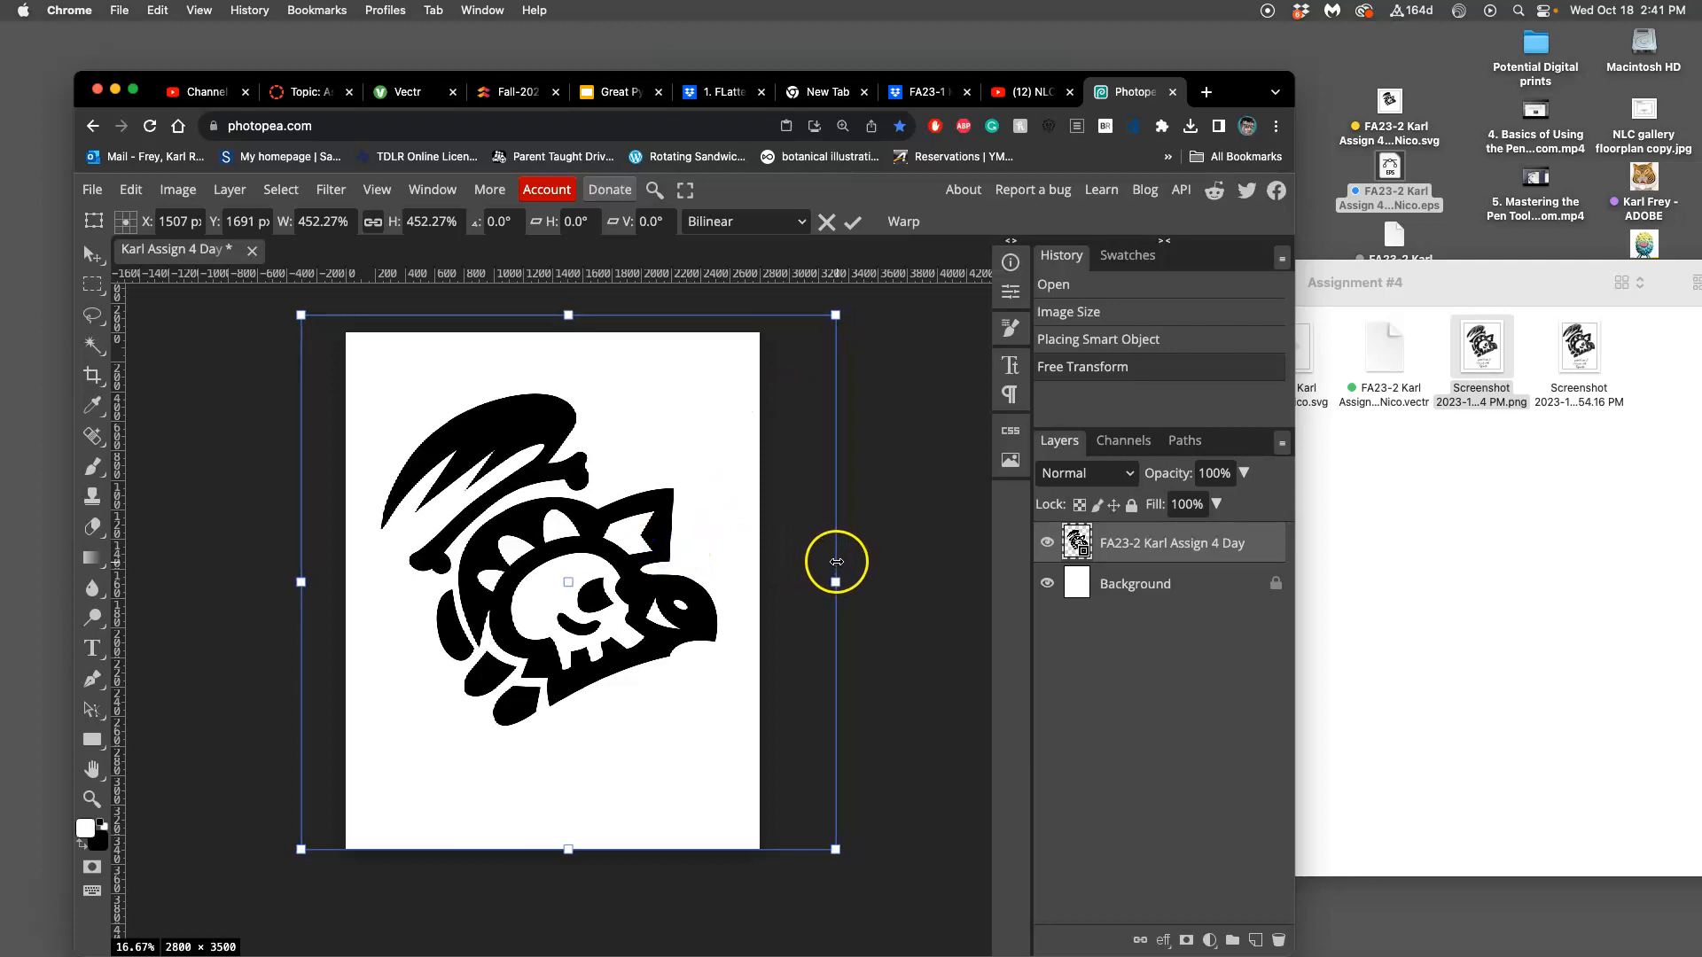
pyautogui.press('e')
pyautogui.click(855, 552)
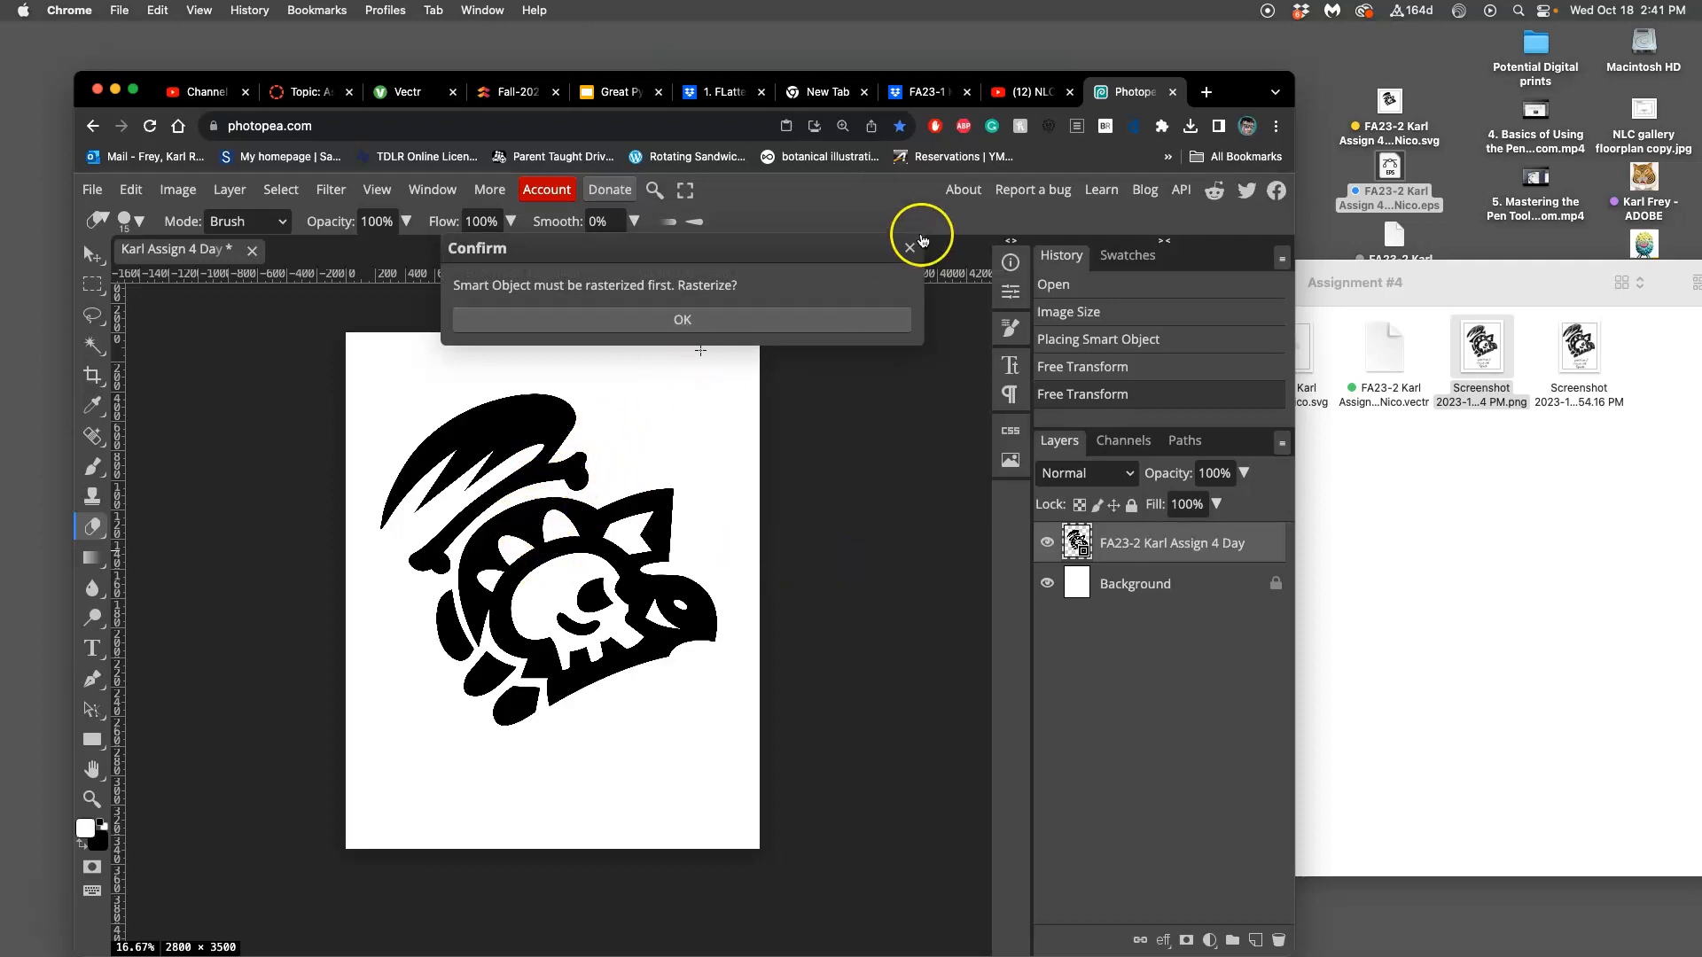
pyautogui.click(911, 247)
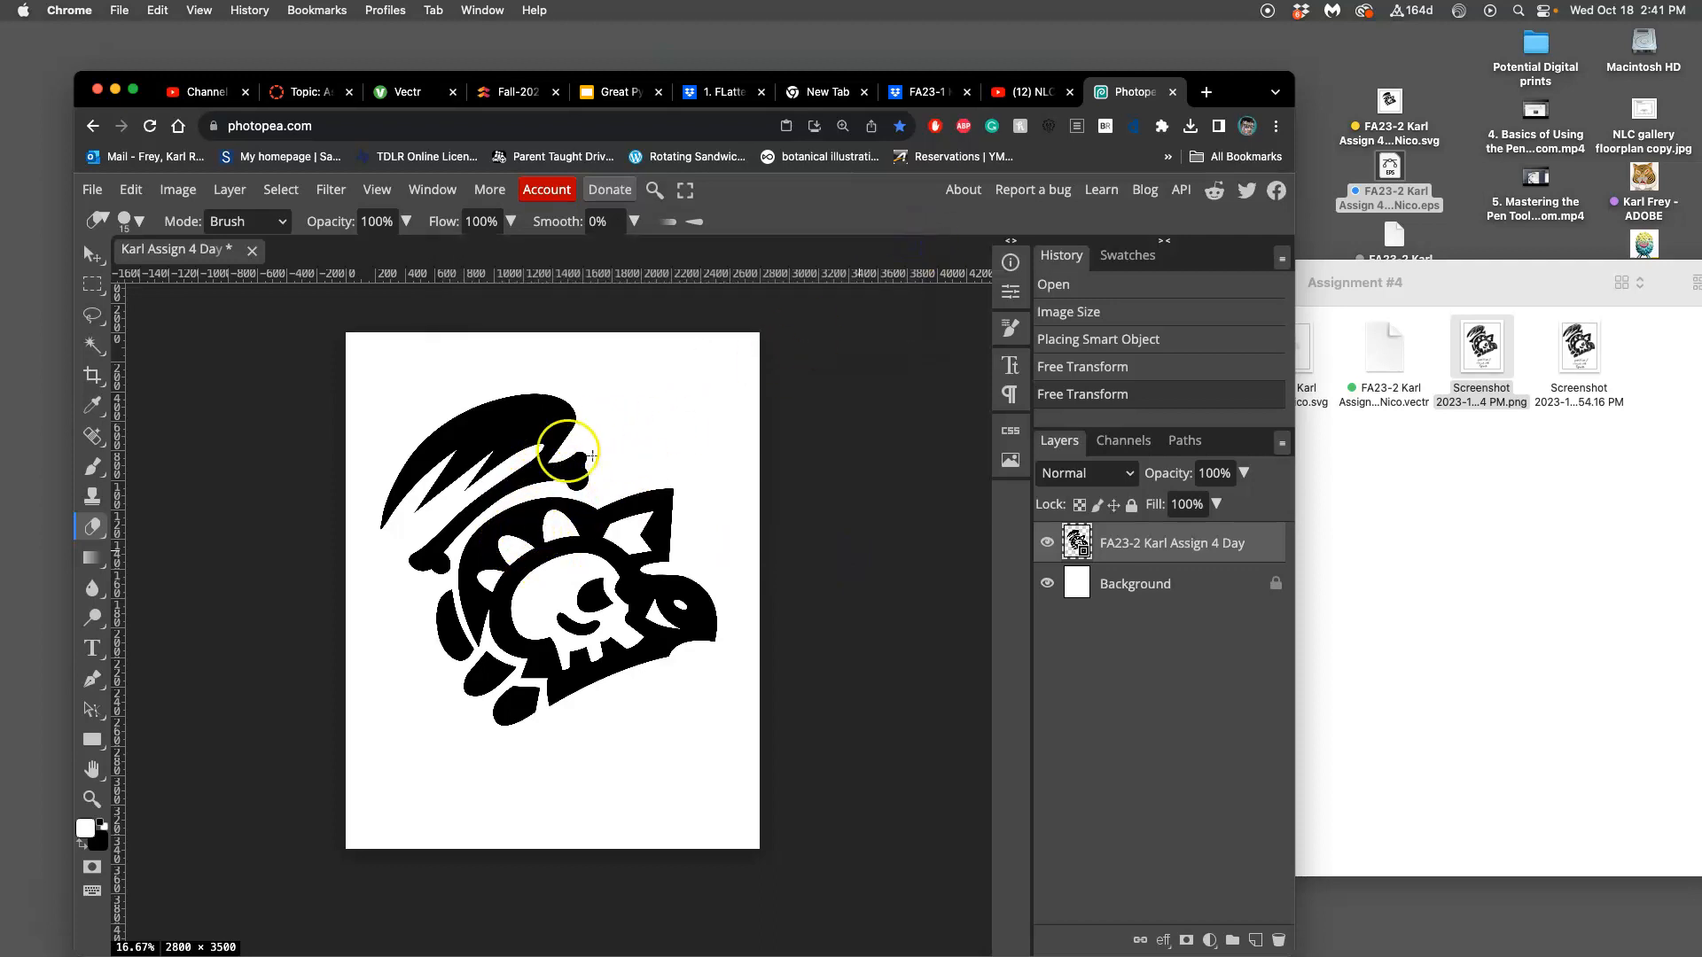
# Step: Change the canvas size to 10 inches wide by 8 inches high
pyautogui.click(180, 190)
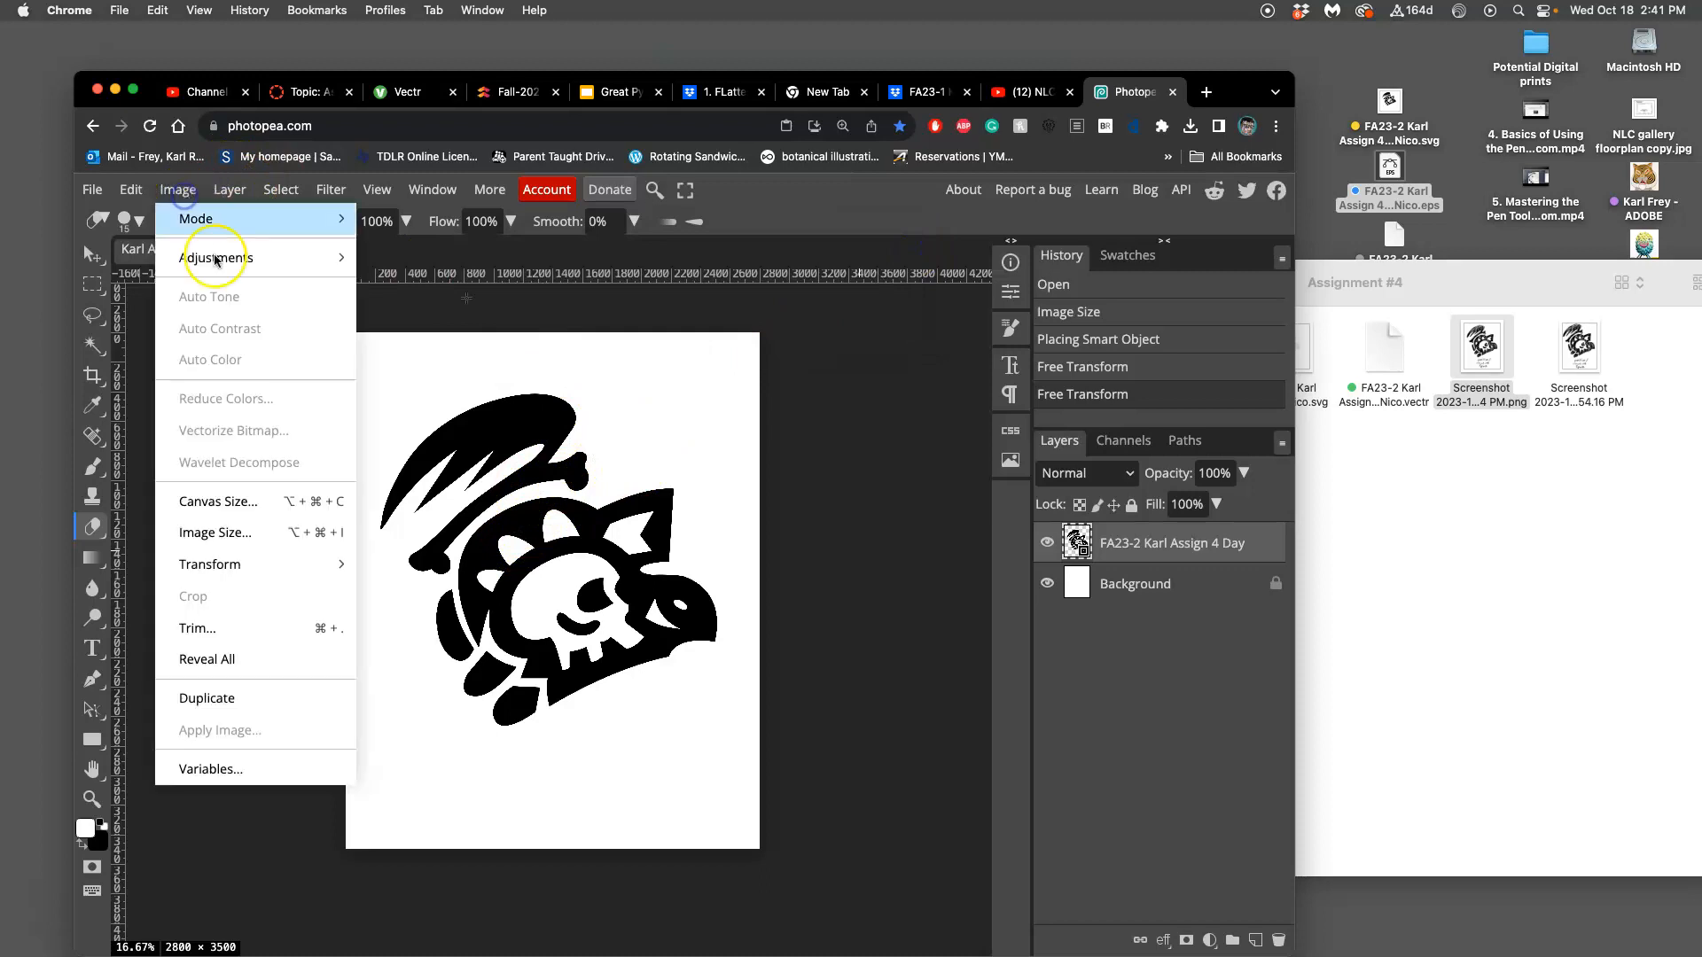
pyautogui.click(220, 498)
pyautogui.click(390, 395)
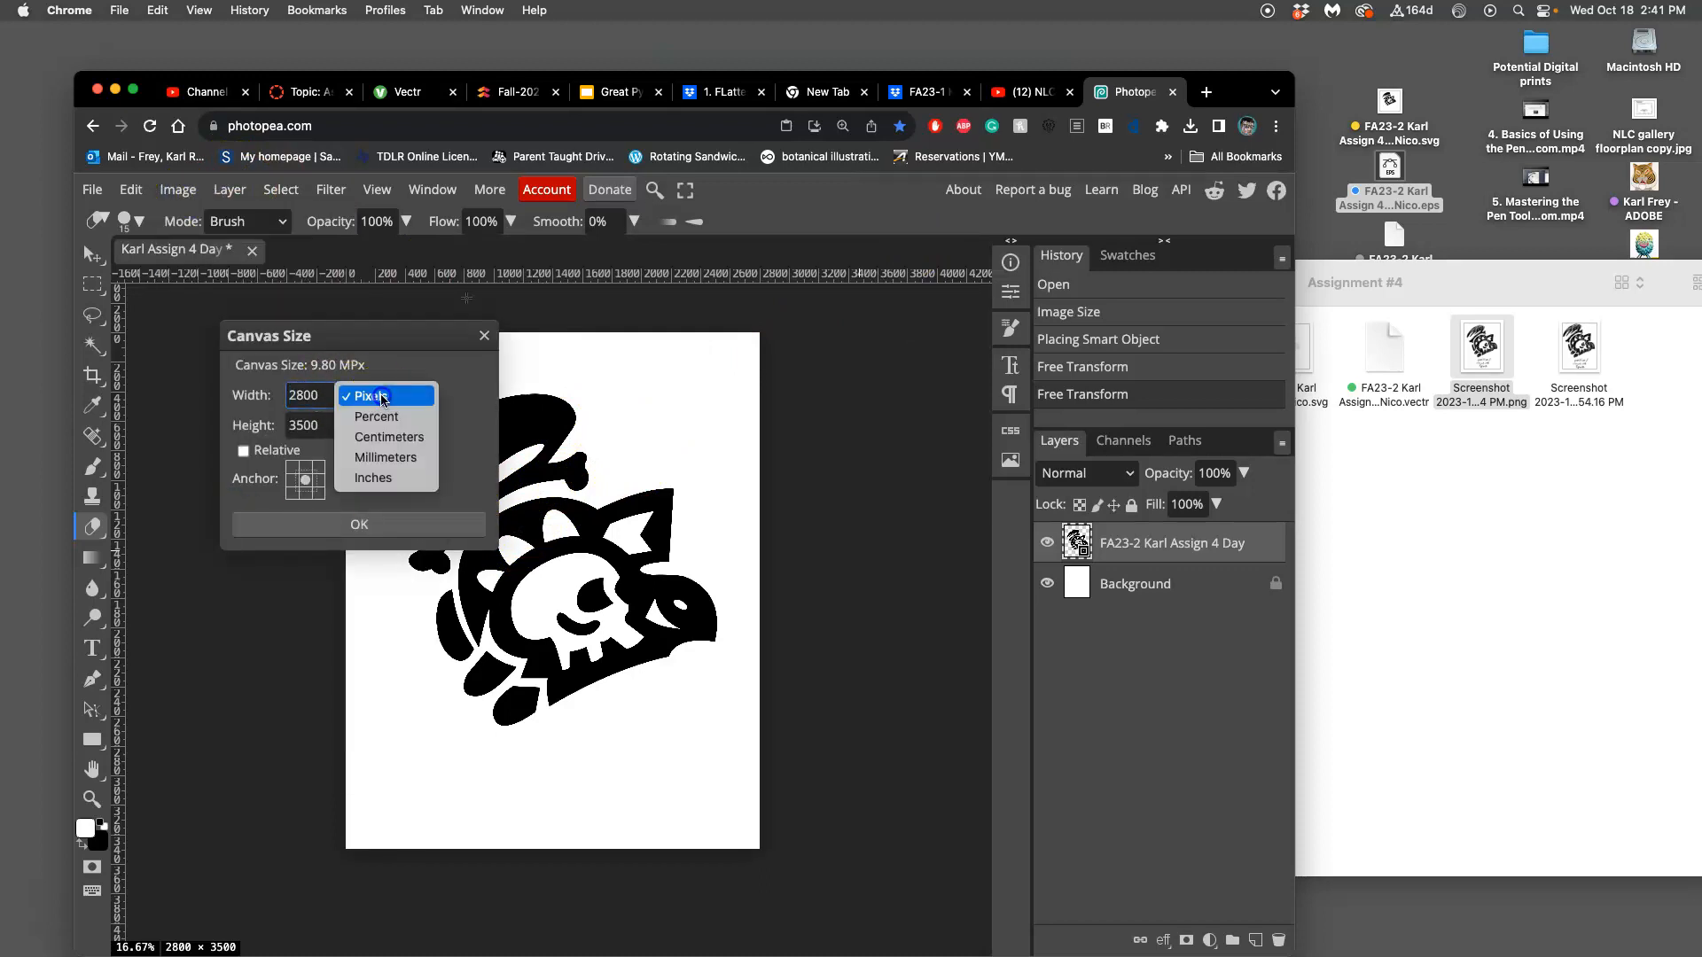
pyautogui.click(384, 480)
pyautogui.moveTo(319, 401); pyautogui.dragTo(267, 422)
pyautogui.write('10')
pyautogui.write('8')
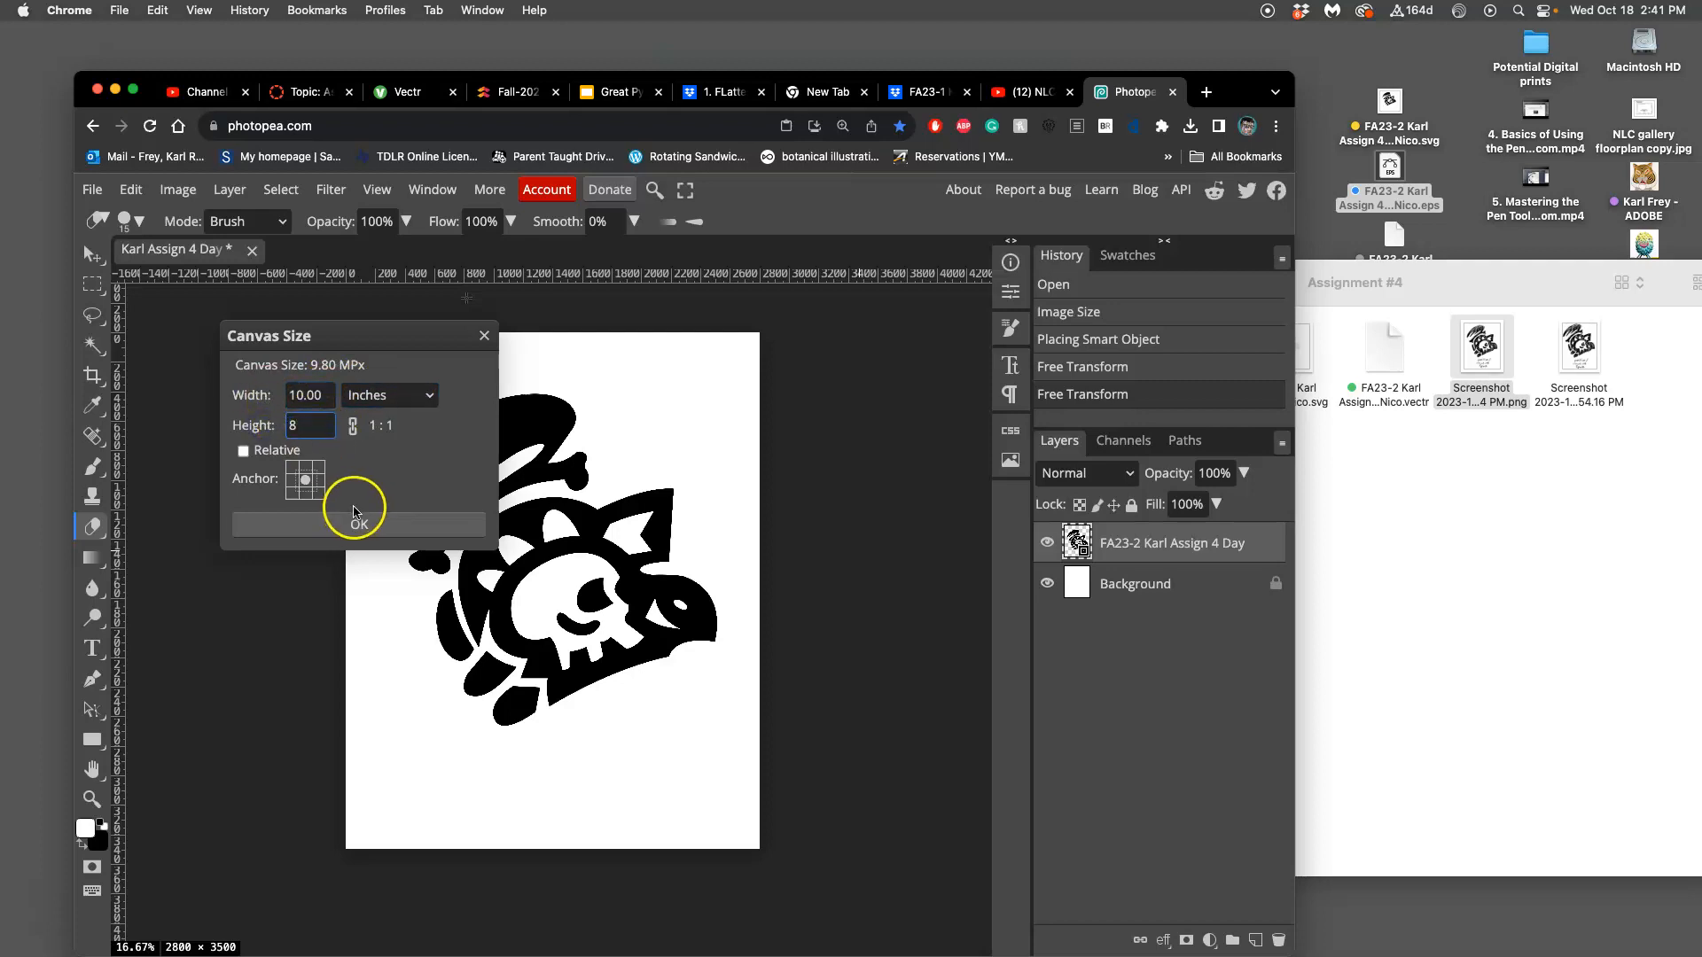
pyautogui.click(359, 523)
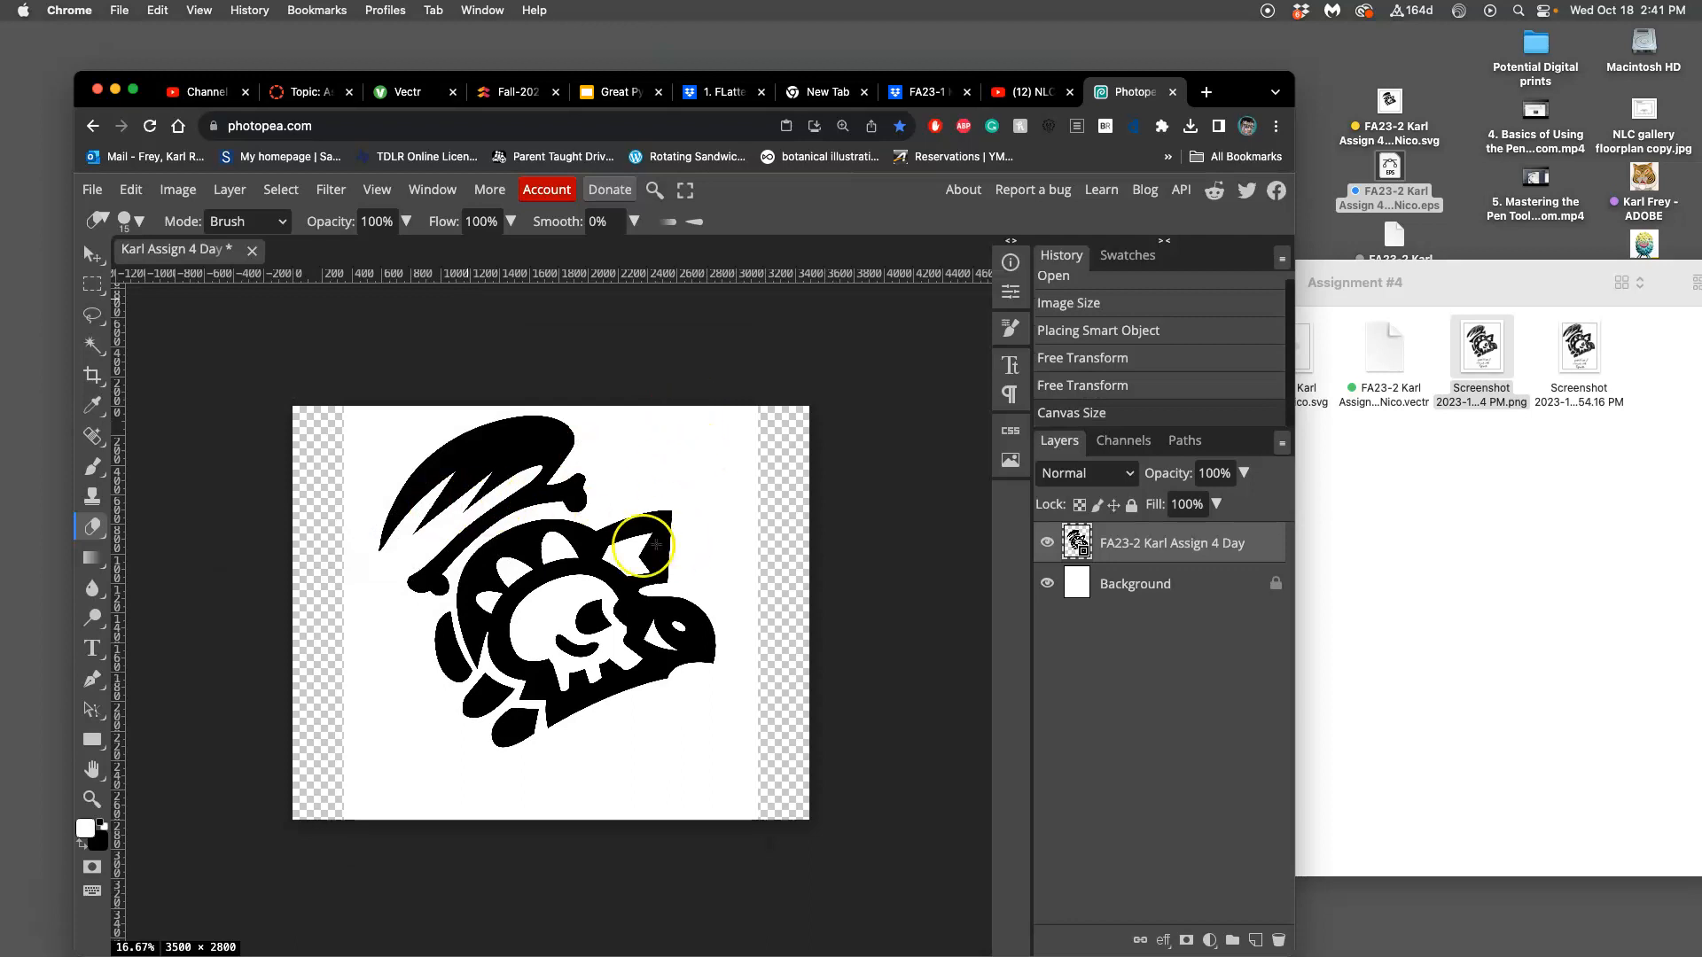
# Step: Scale the logo to about 469% and reposition it near X 1805 px, Y 1520 px on the landscape canvas, applying the transform
pyautogui.click(92, 253)
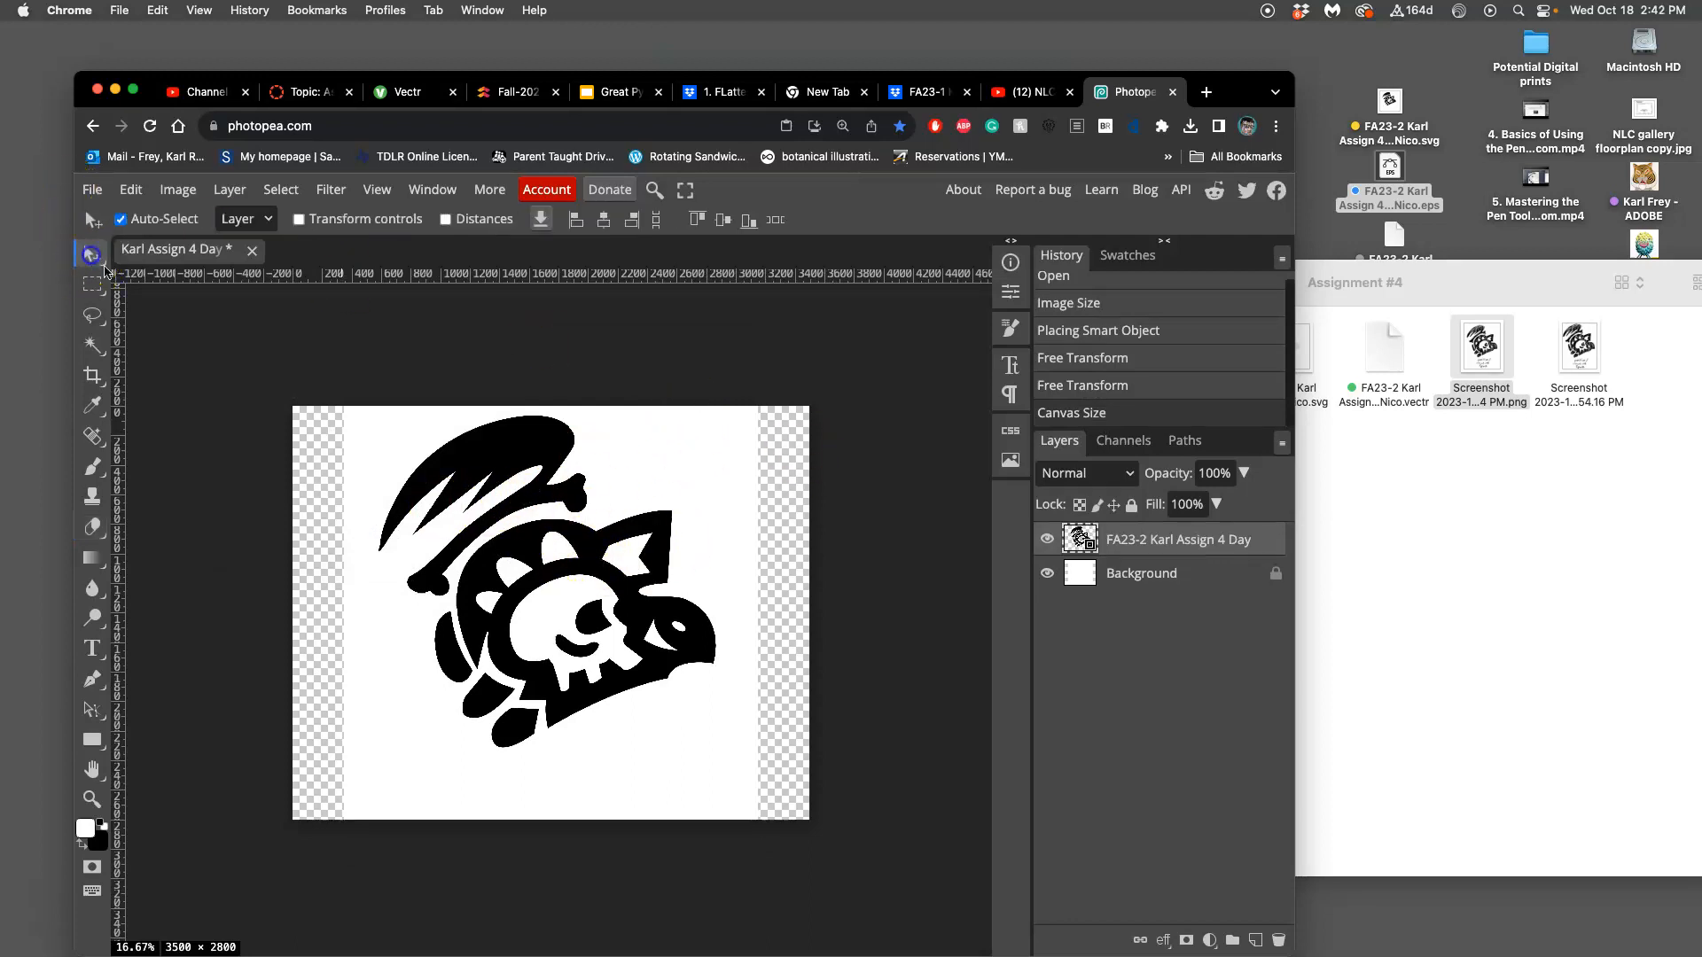
pyautogui.moveTo(530, 456); pyautogui.dragTo(498, 499)
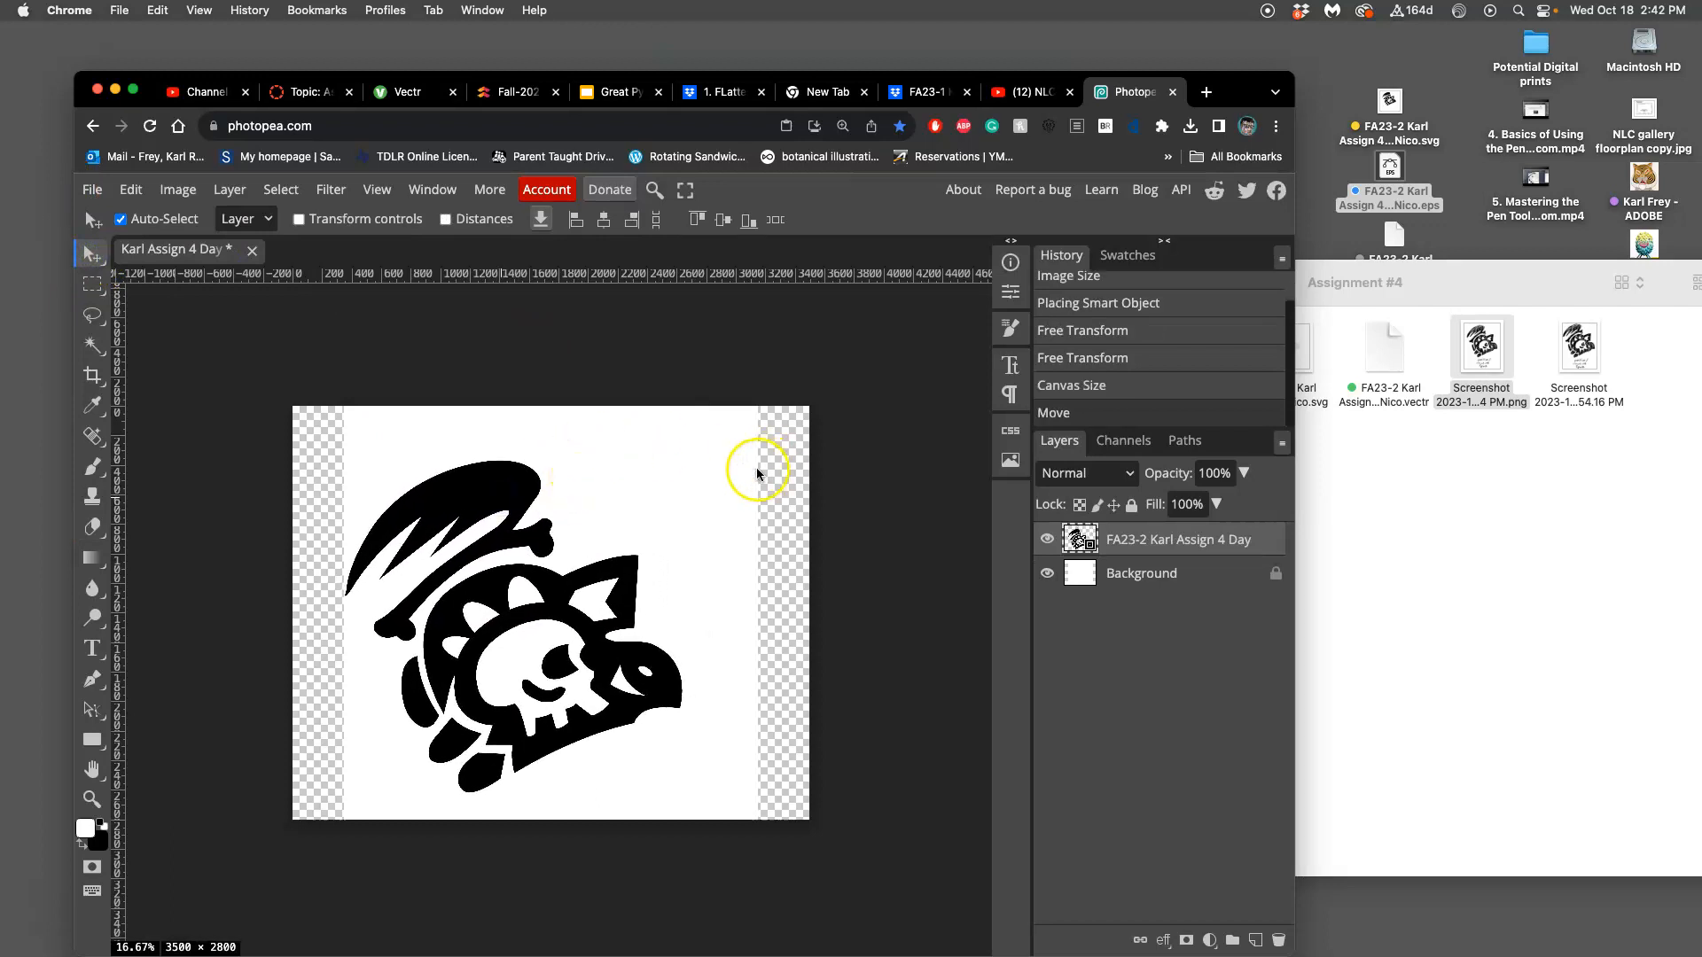
pyautogui.press('super+alt+t')
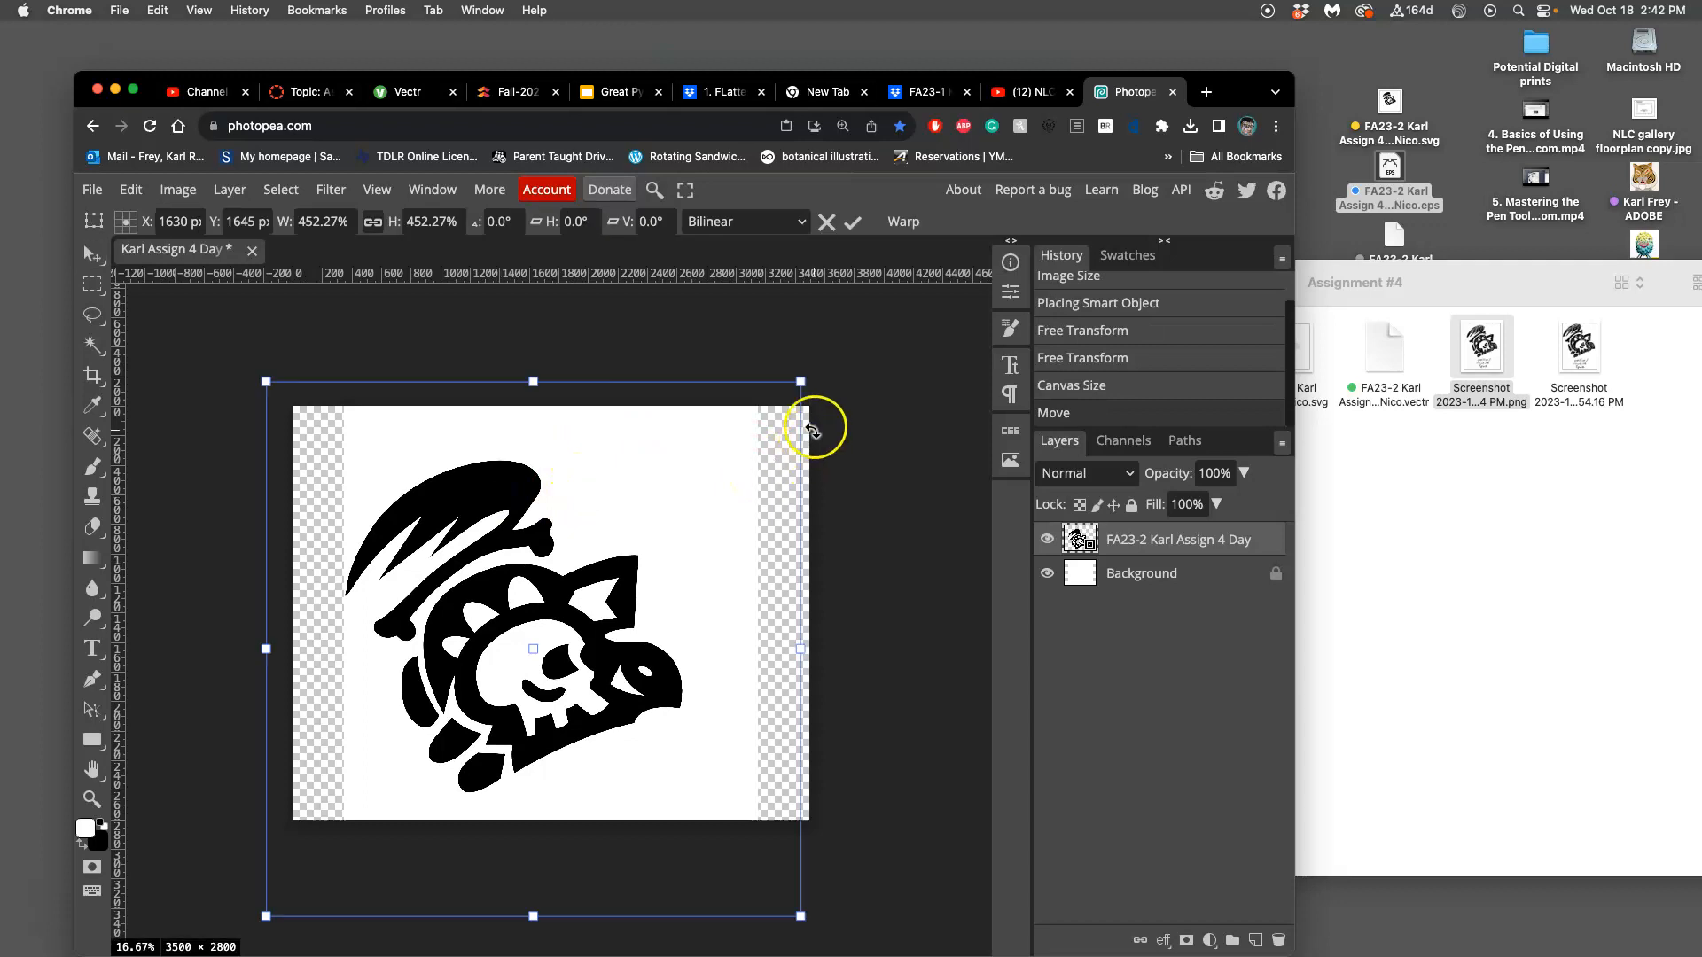
pyautogui.moveTo(801, 382); pyautogui.dragTo(842, 339)
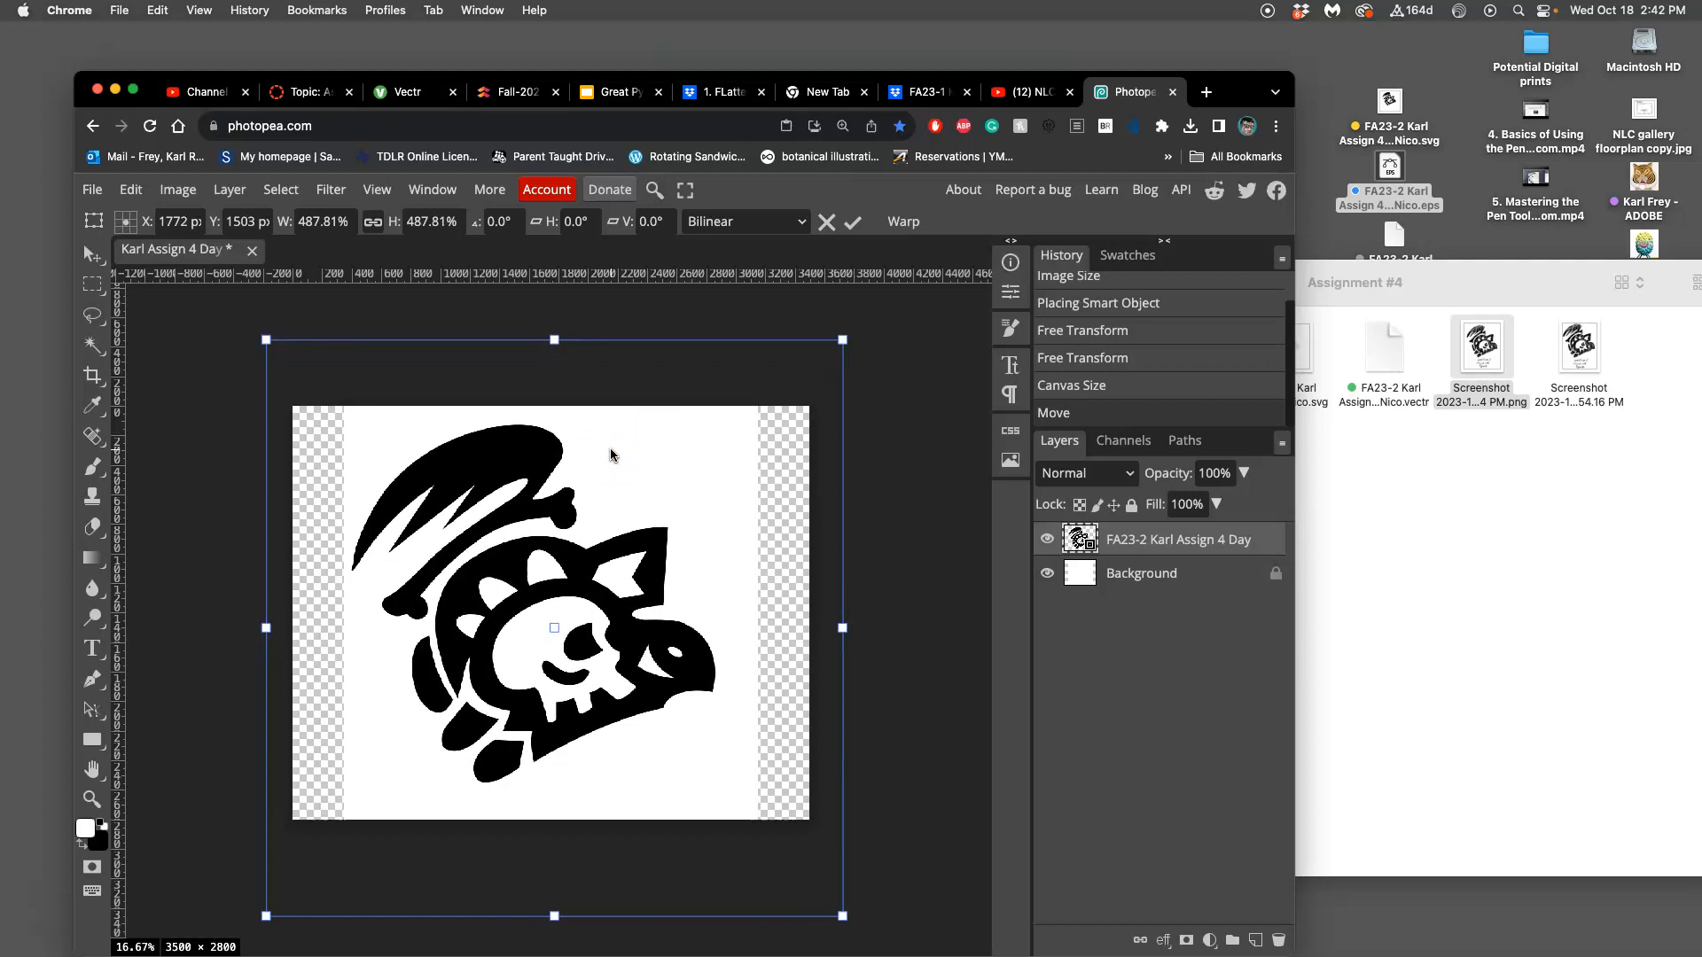
pyautogui.moveTo(554, 453); pyautogui.dragTo(576, 453)
pyautogui.moveTo(847, 343); pyautogui.dragTo(829, 363)
pyautogui.moveTo(531, 469); pyautogui.dragTo(538, 458)
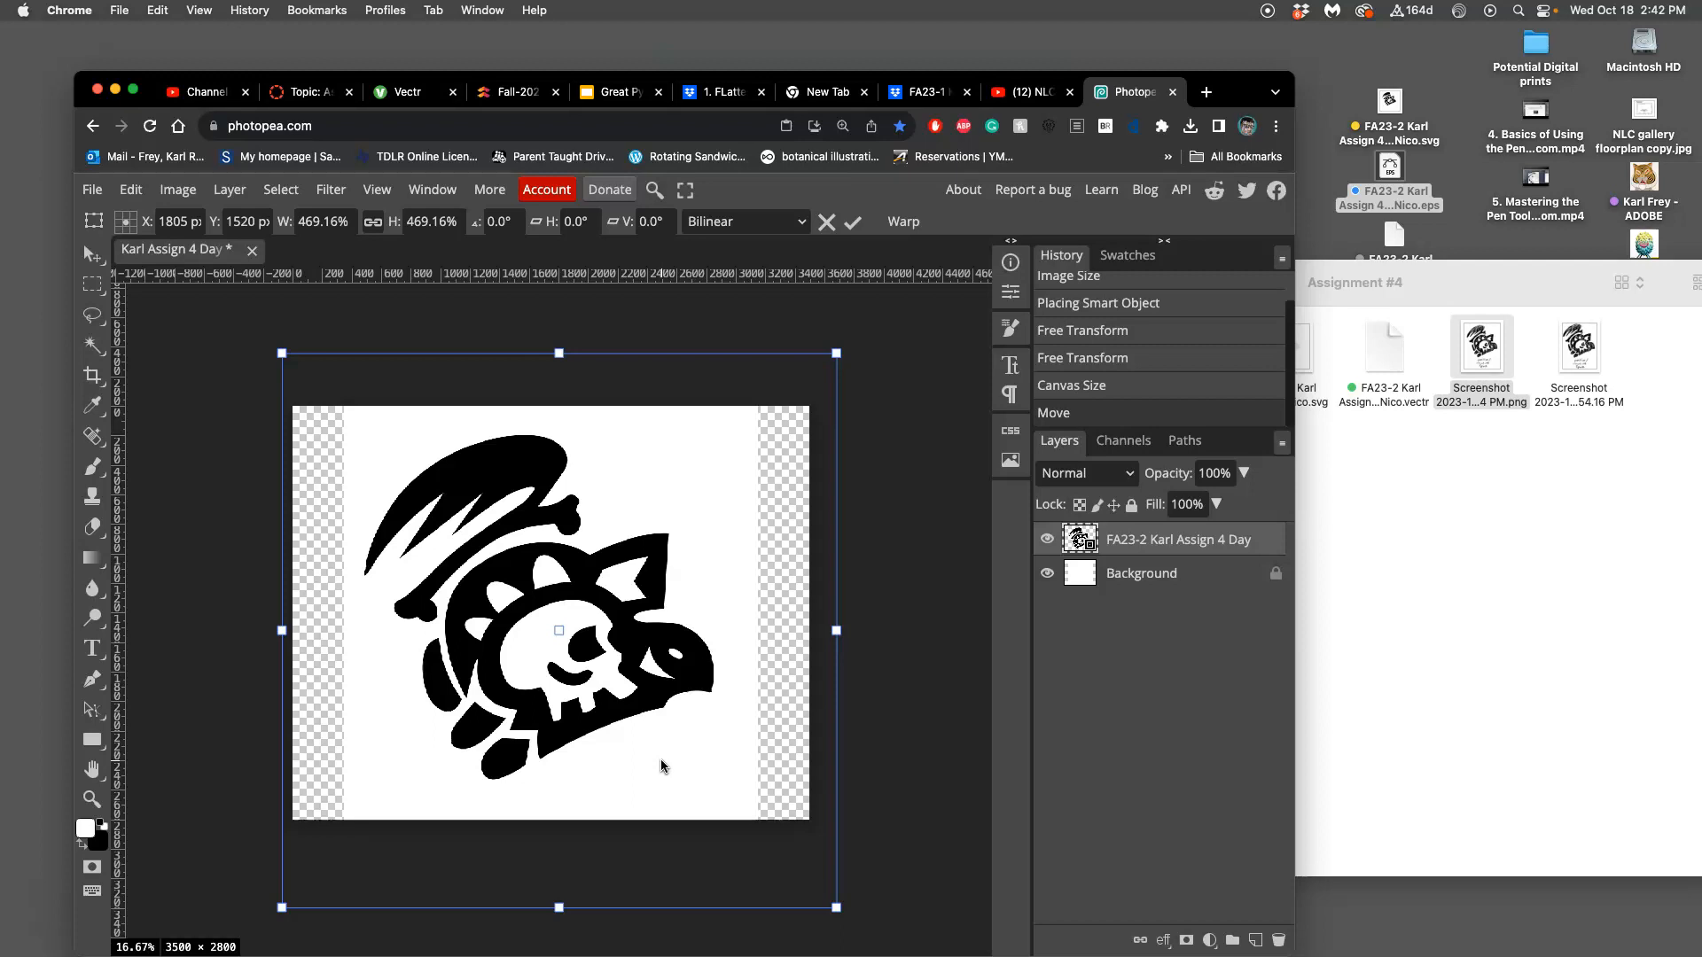
pyautogui.press('Return')
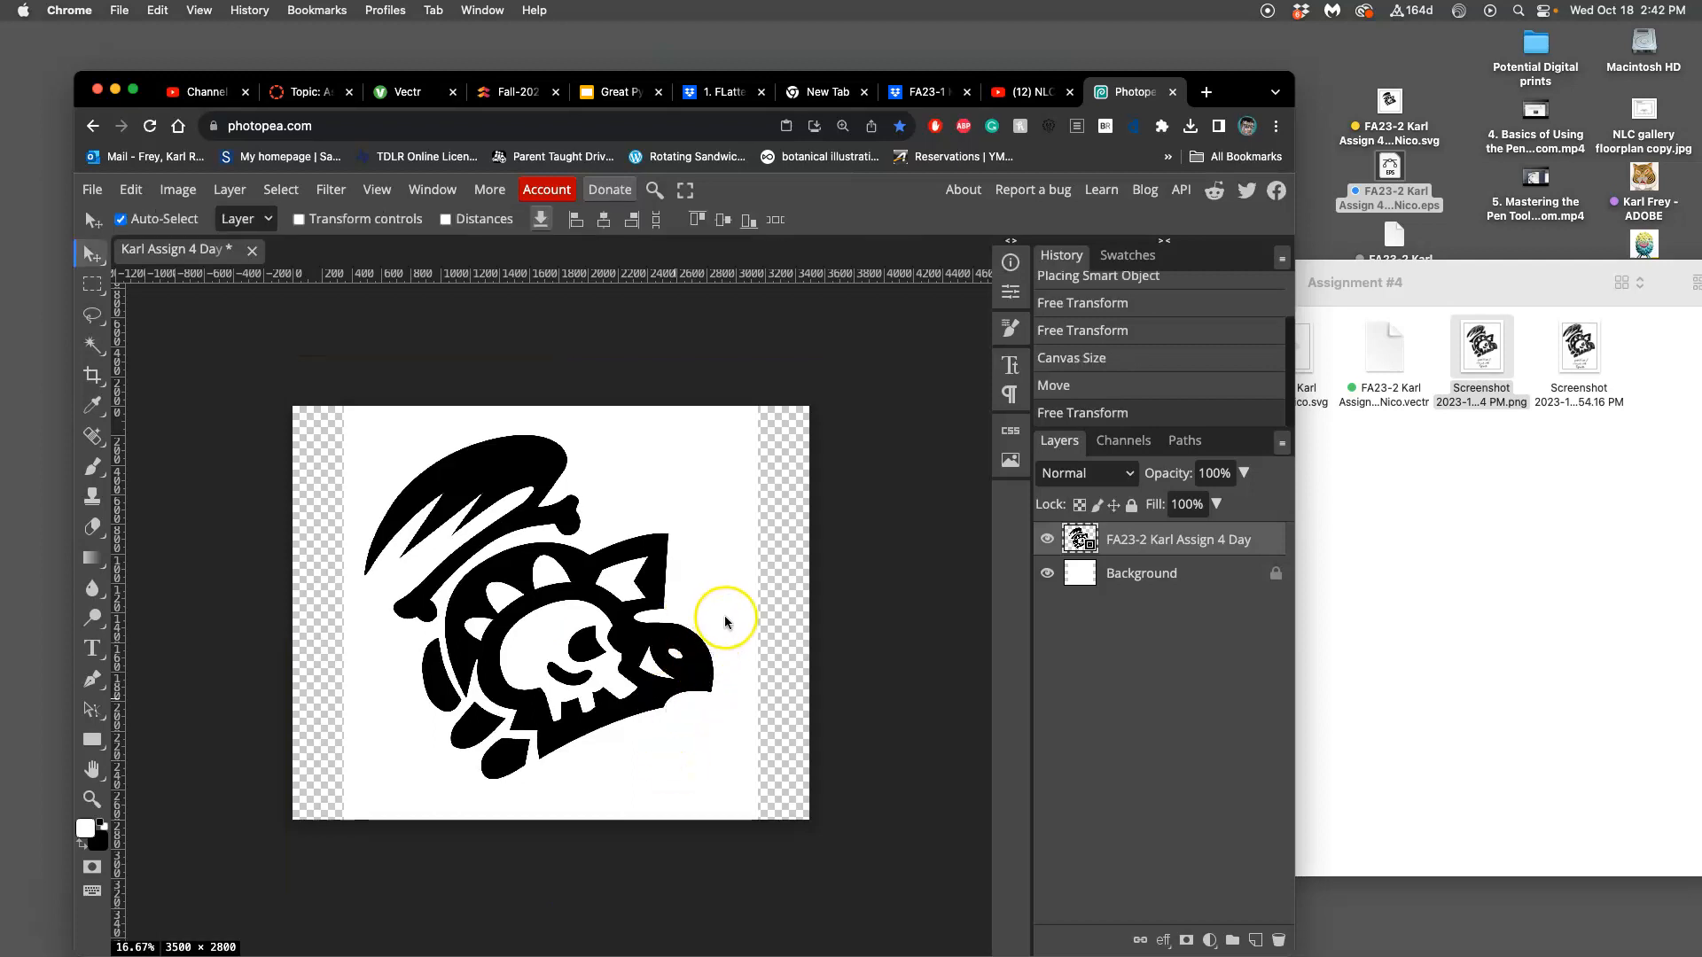
# Step: Fill the Background layer with white to cover the transparent strips at both sides of the canvas
pyautogui.click(1188, 574)
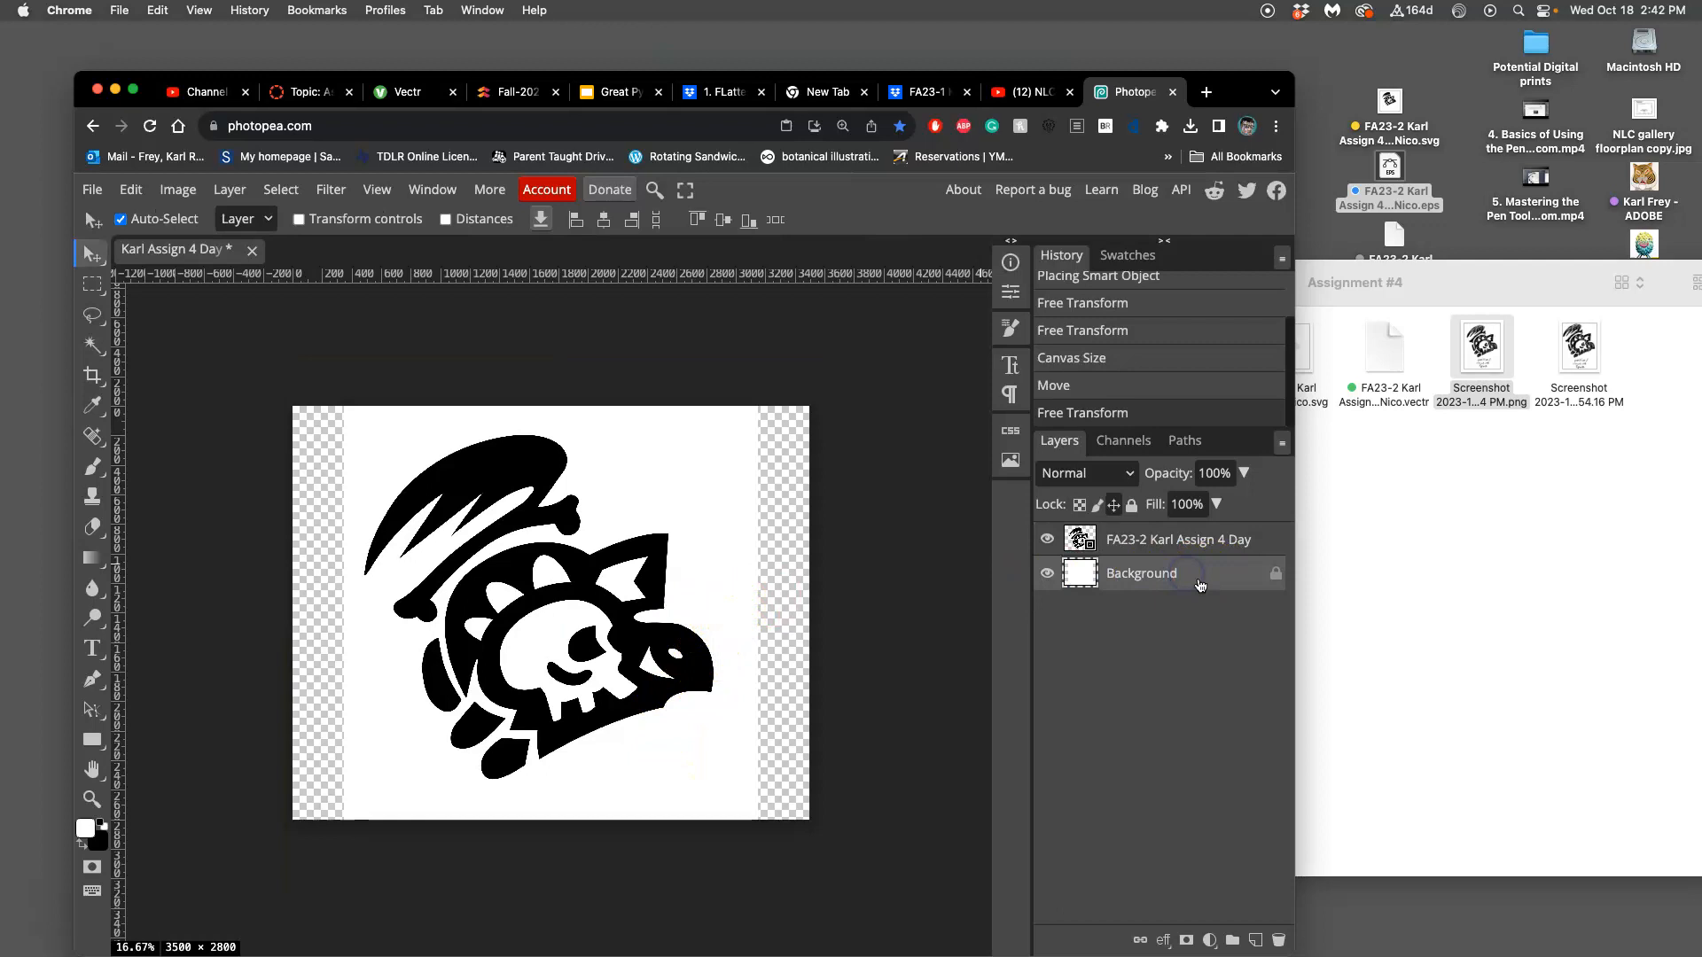
pyautogui.click(131, 190)
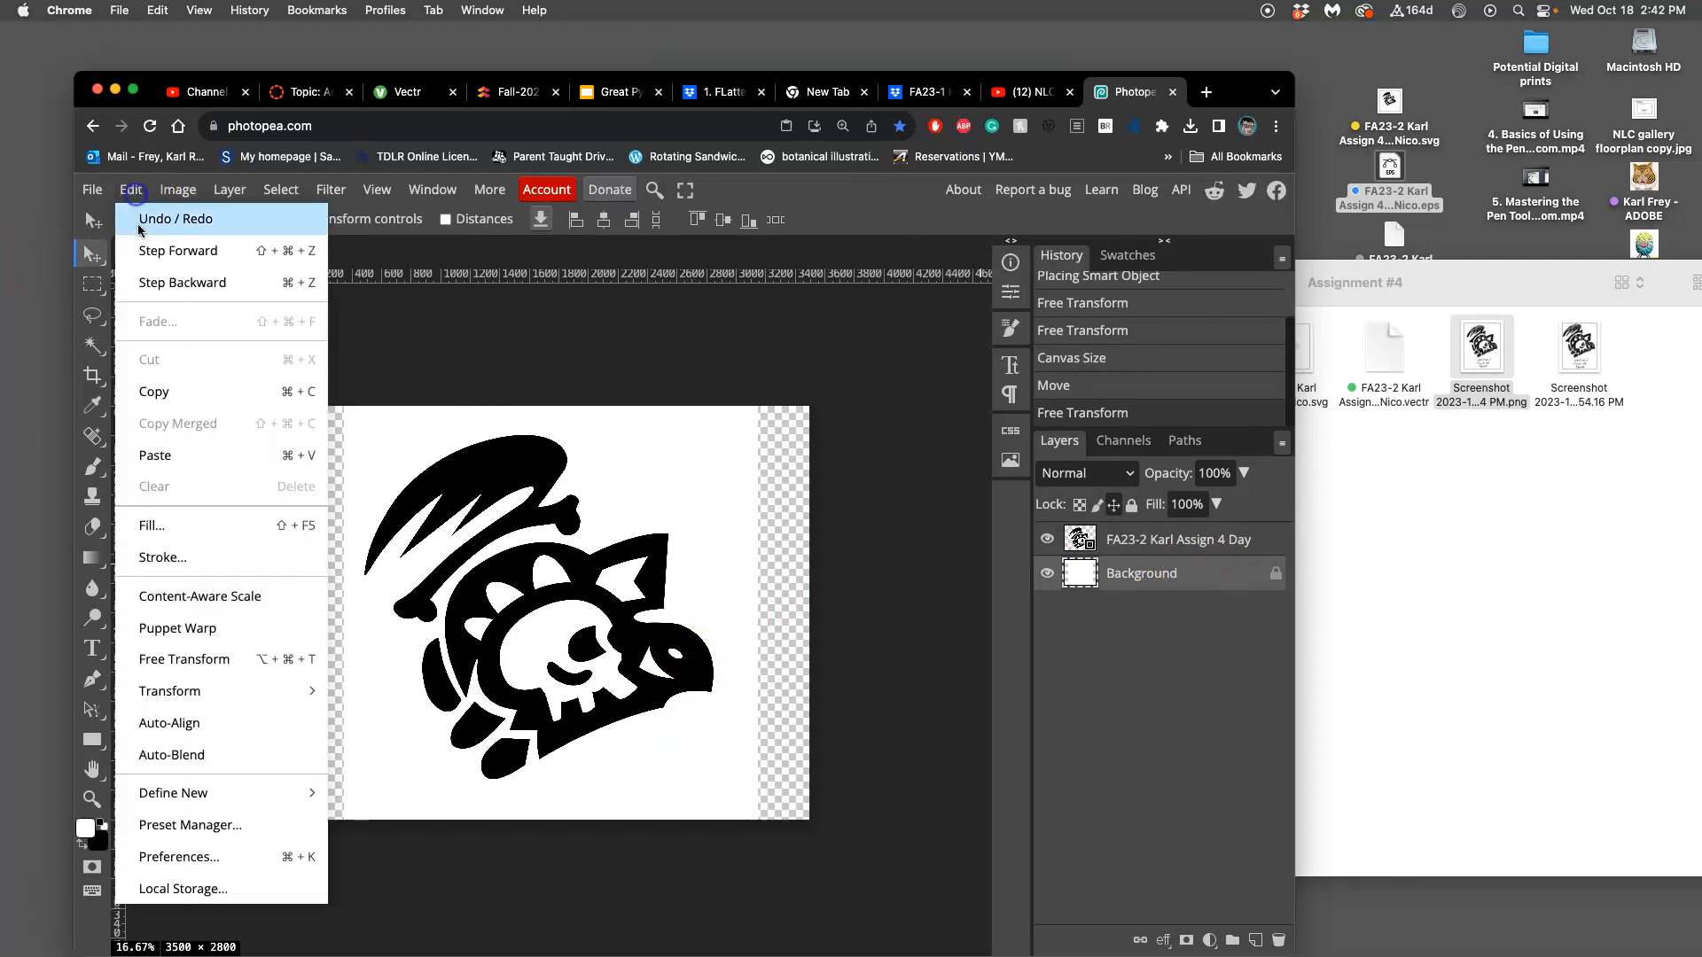
pyautogui.click(174, 526)
pyautogui.click(388, 384)
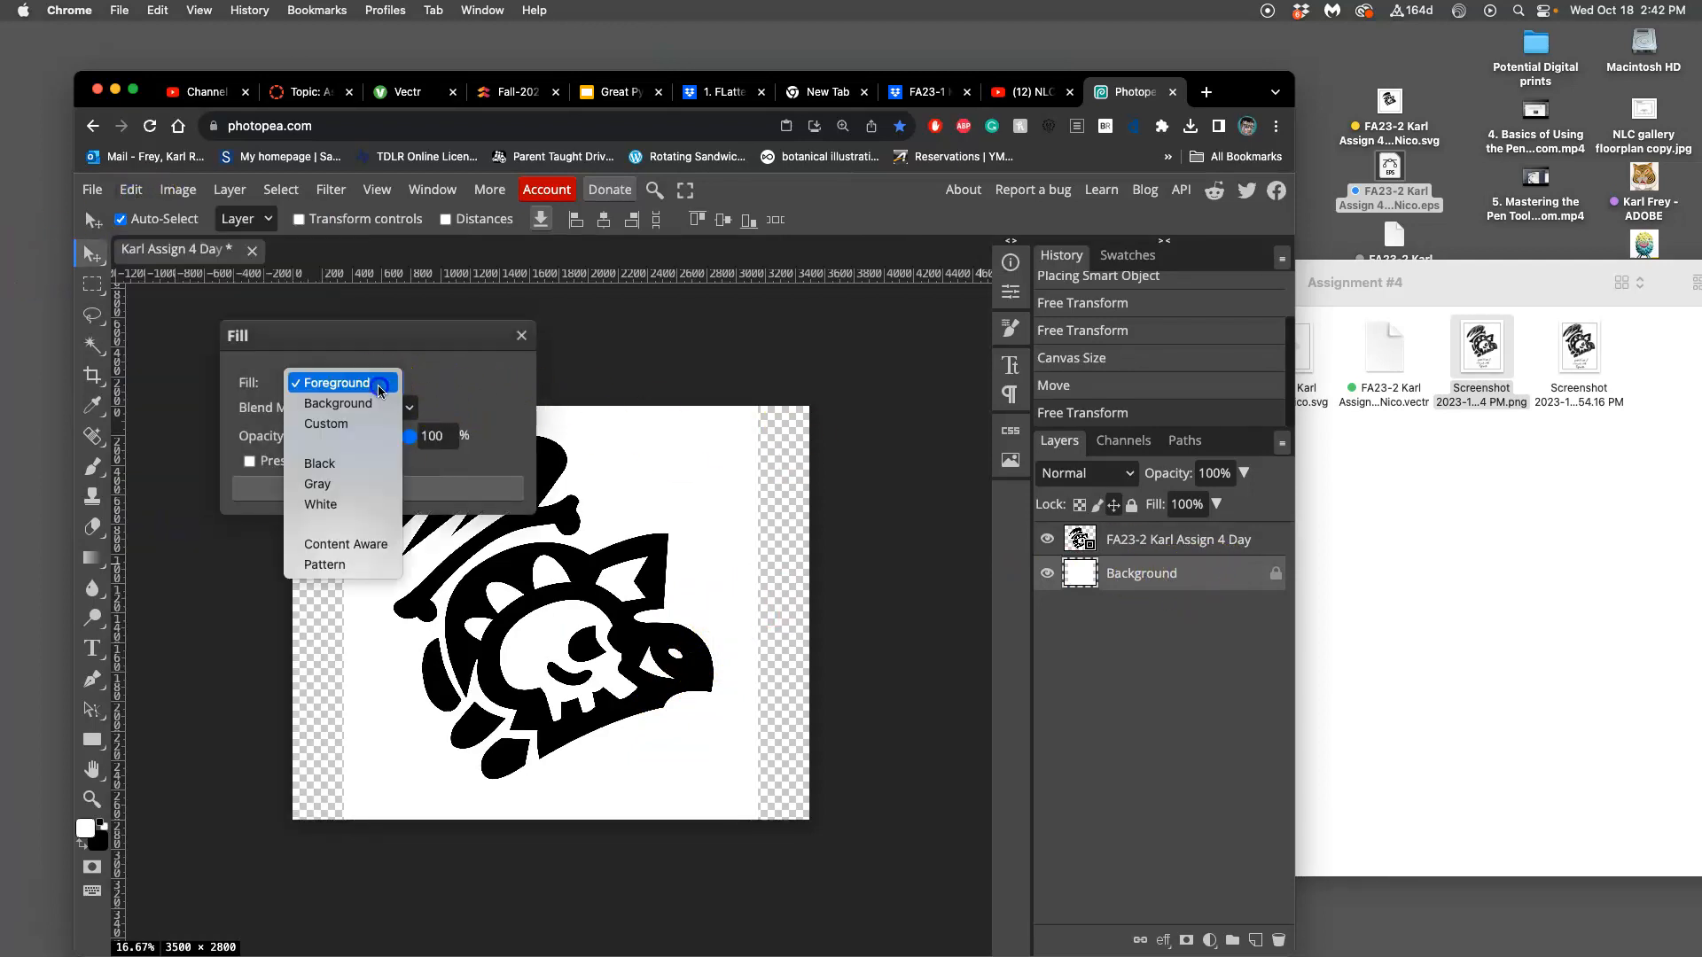
pyautogui.click(352, 505)
pyautogui.click(379, 487)
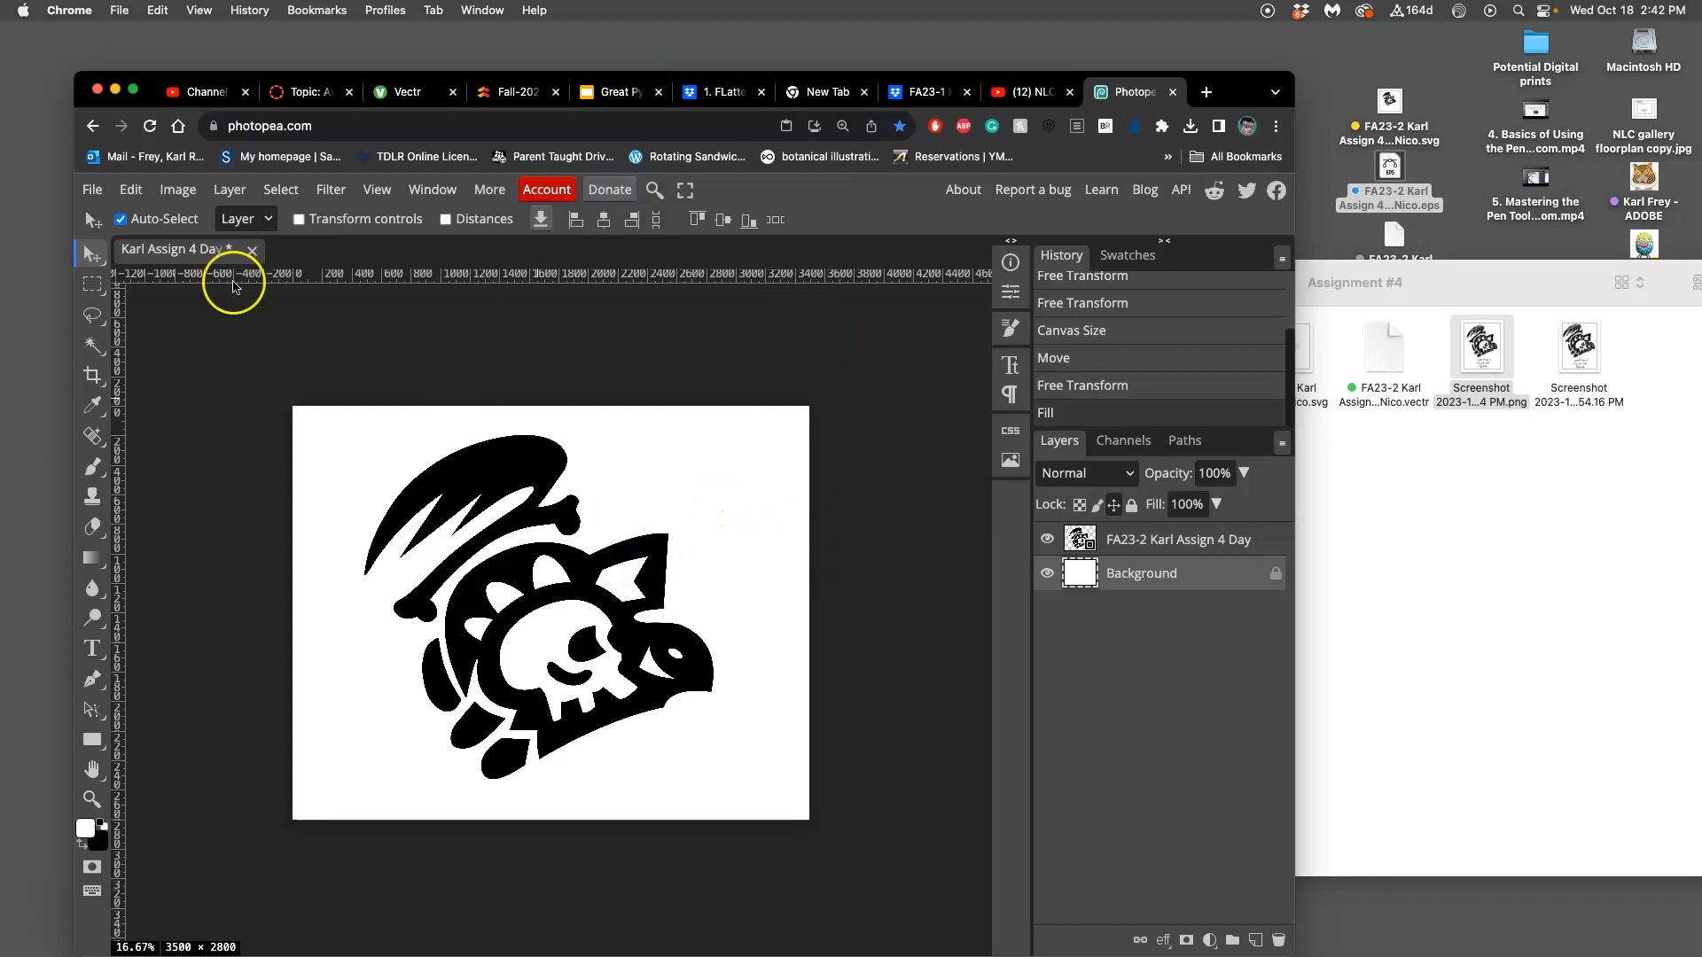
# Step: Save the logo layout as a PSD file on the desktop
pyautogui.click(94, 190)
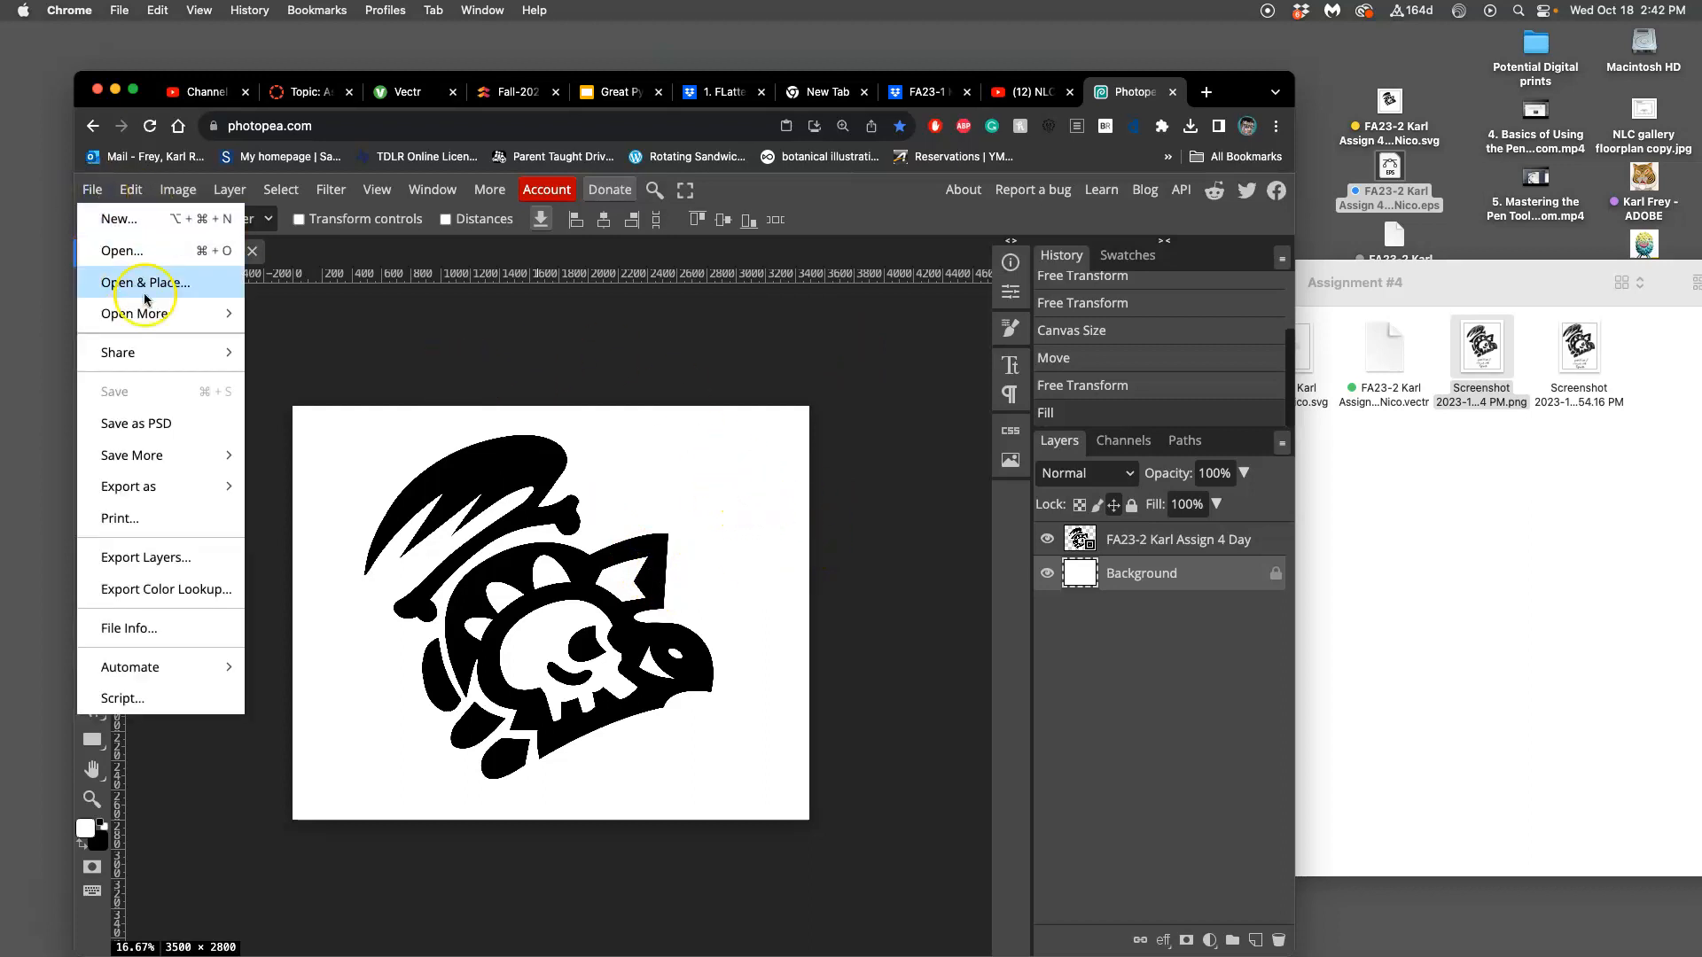
pyautogui.click(164, 425)
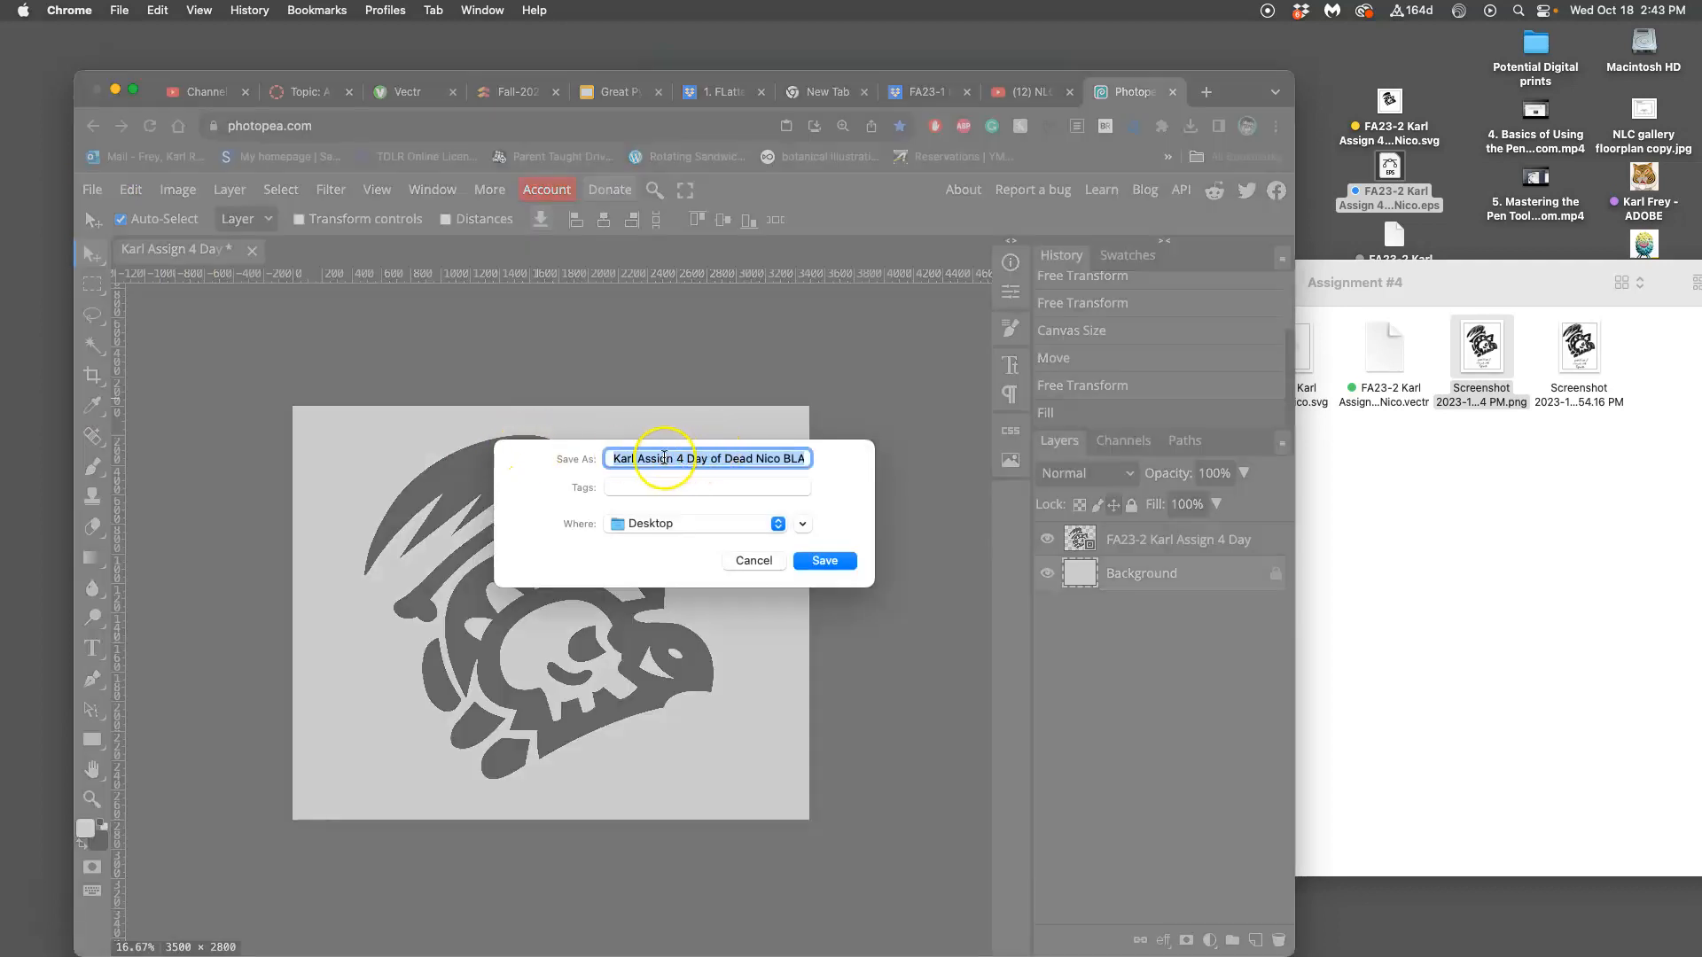
pyautogui.moveTo(773, 458); pyautogui.dragTo(833, 458)
pyautogui.click(825, 558)
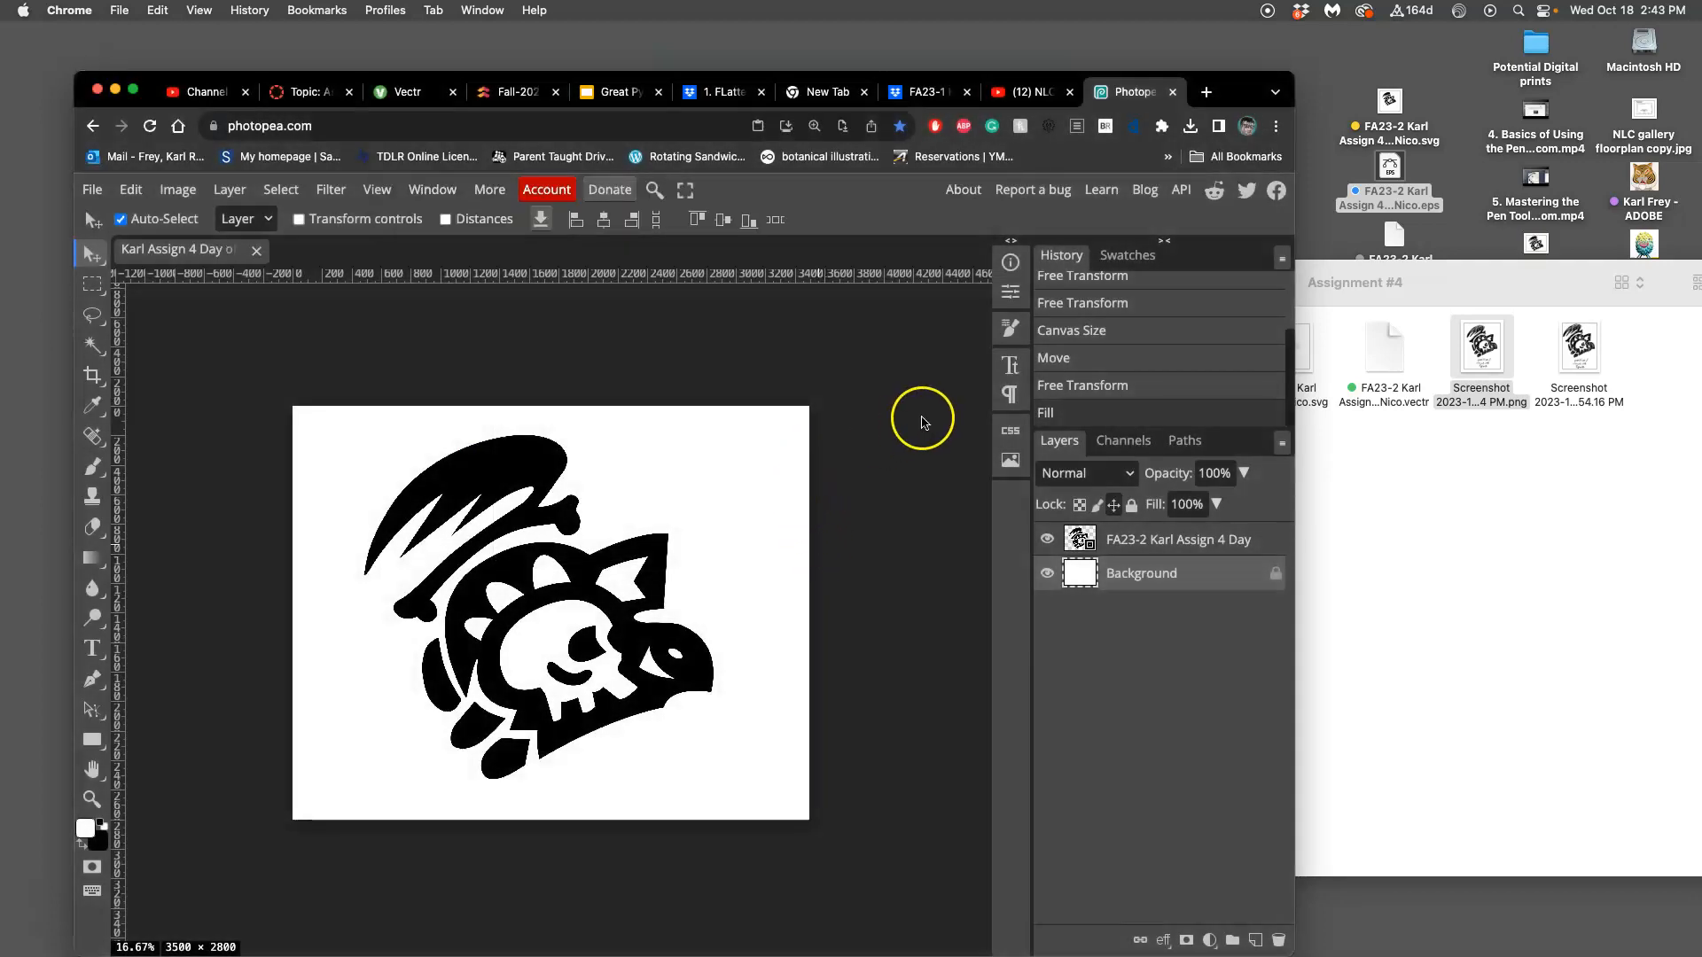
# Step: Place the saved PSD below the VECTR file on the desktop and give it a green tag
pyautogui.press('F11')
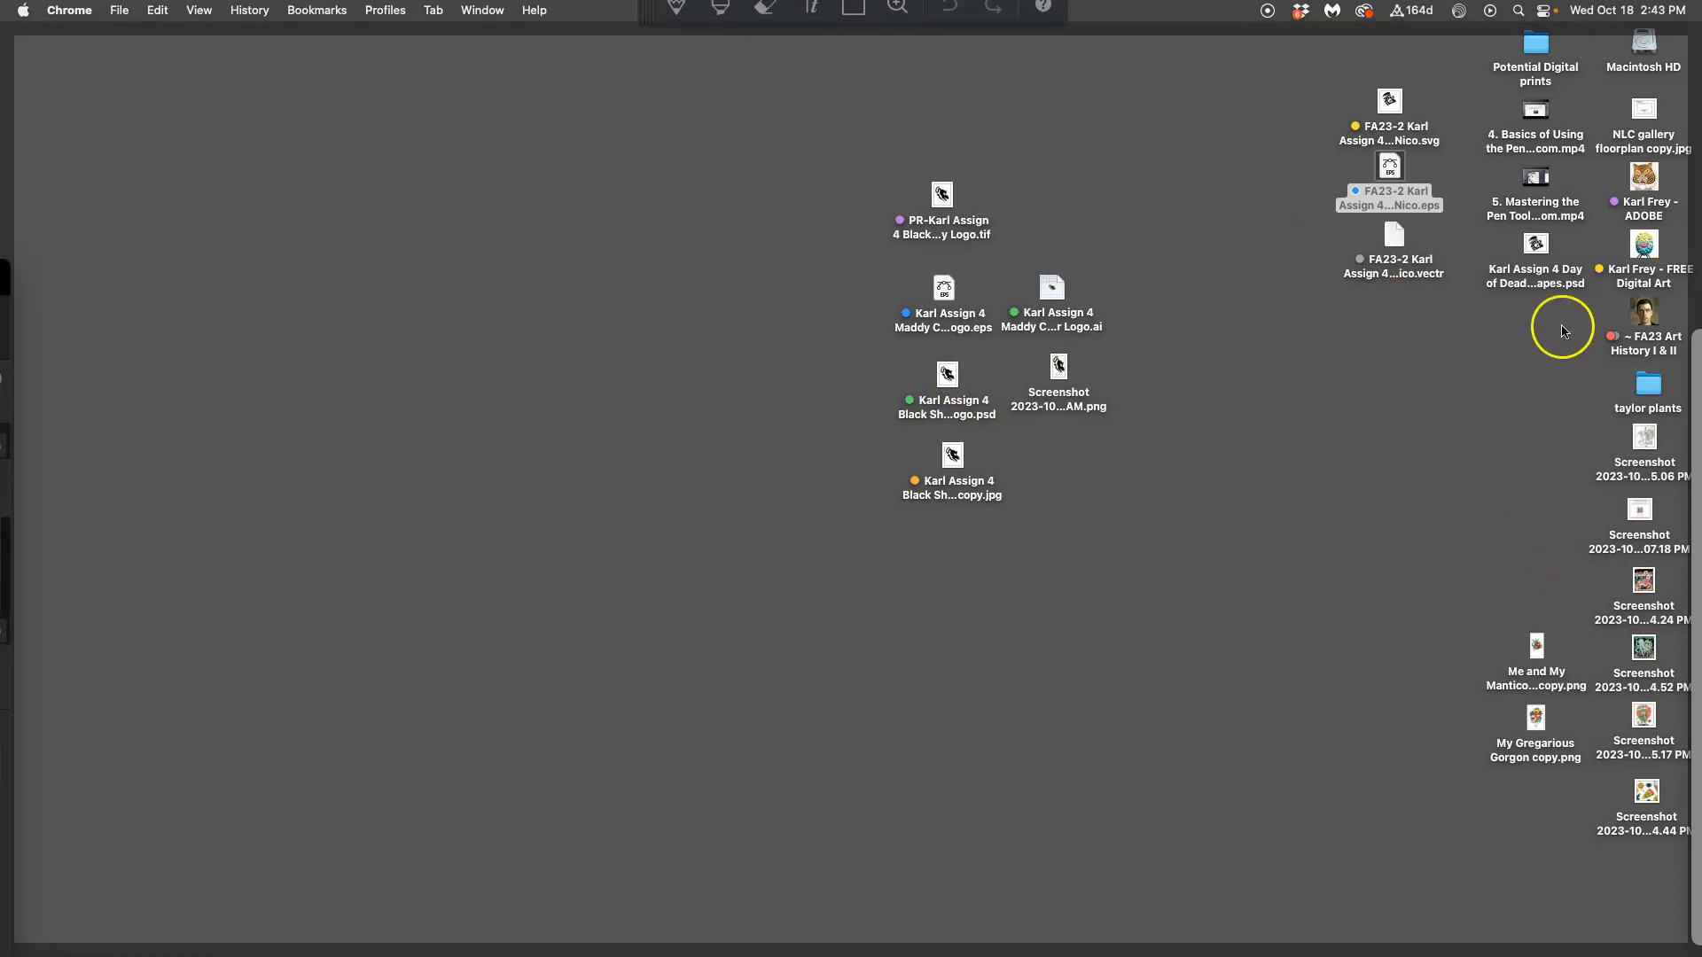
pyautogui.moveTo(1538, 237); pyautogui.dragTo(1394, 326)
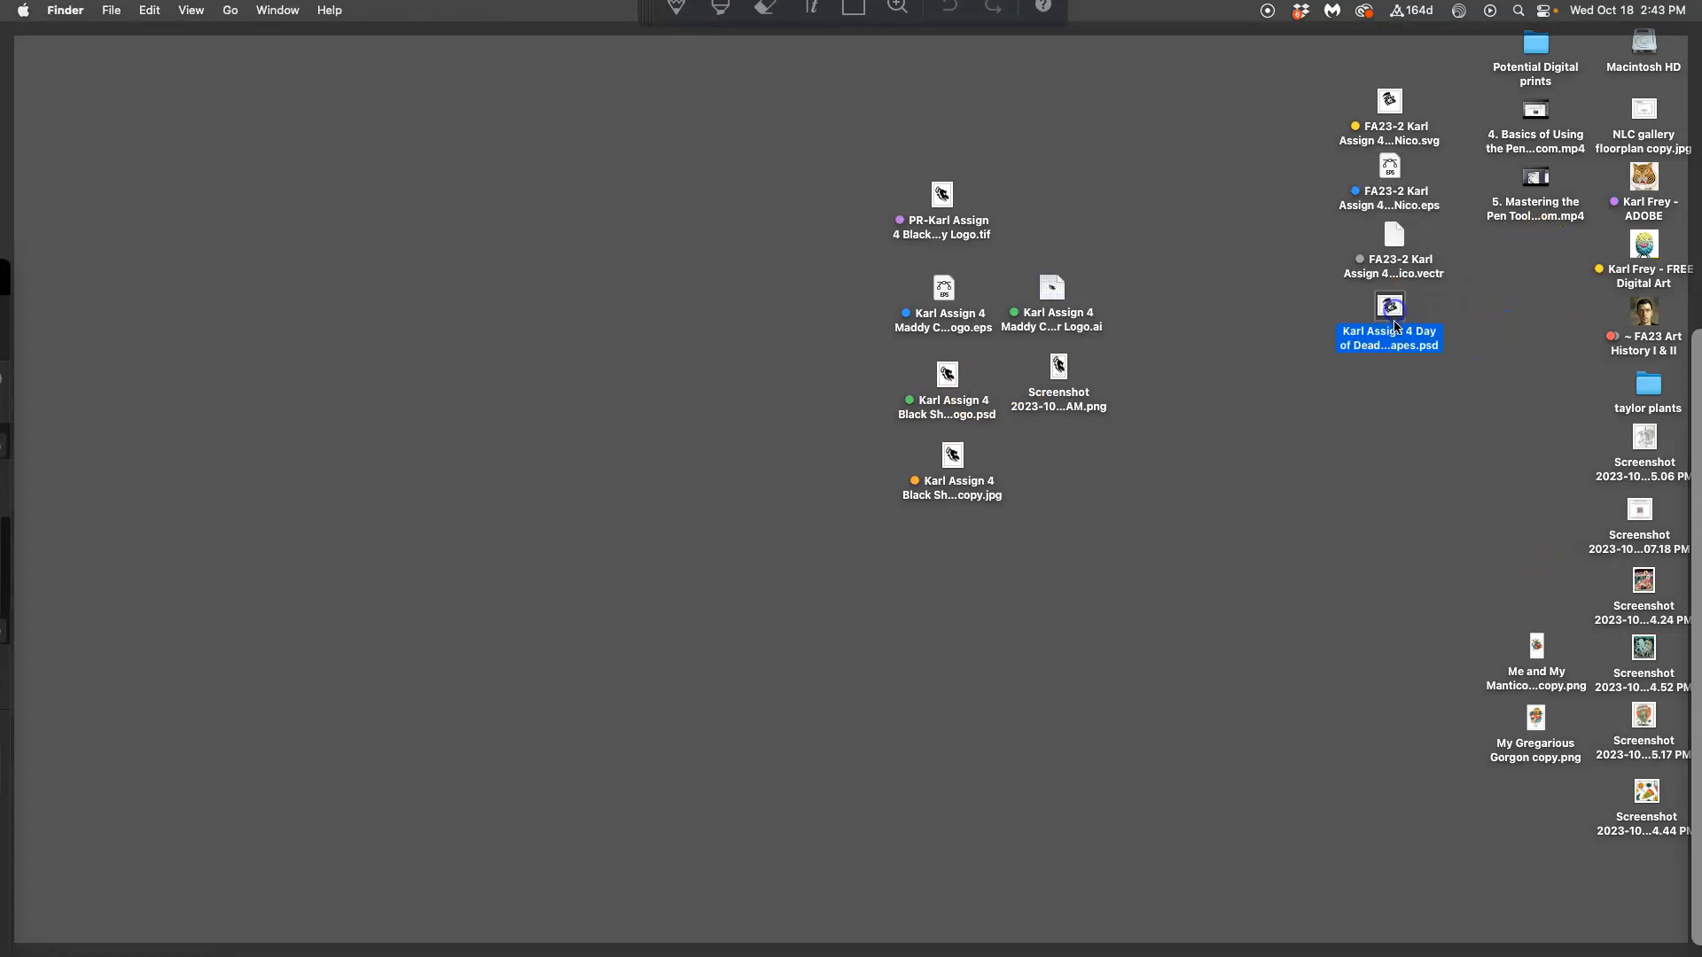
pyautogui.rightClick(1393, 314)
pyautogui.click(1051, 576)
pyautogui.click(1306, 337)
pyautogui.press('F11')
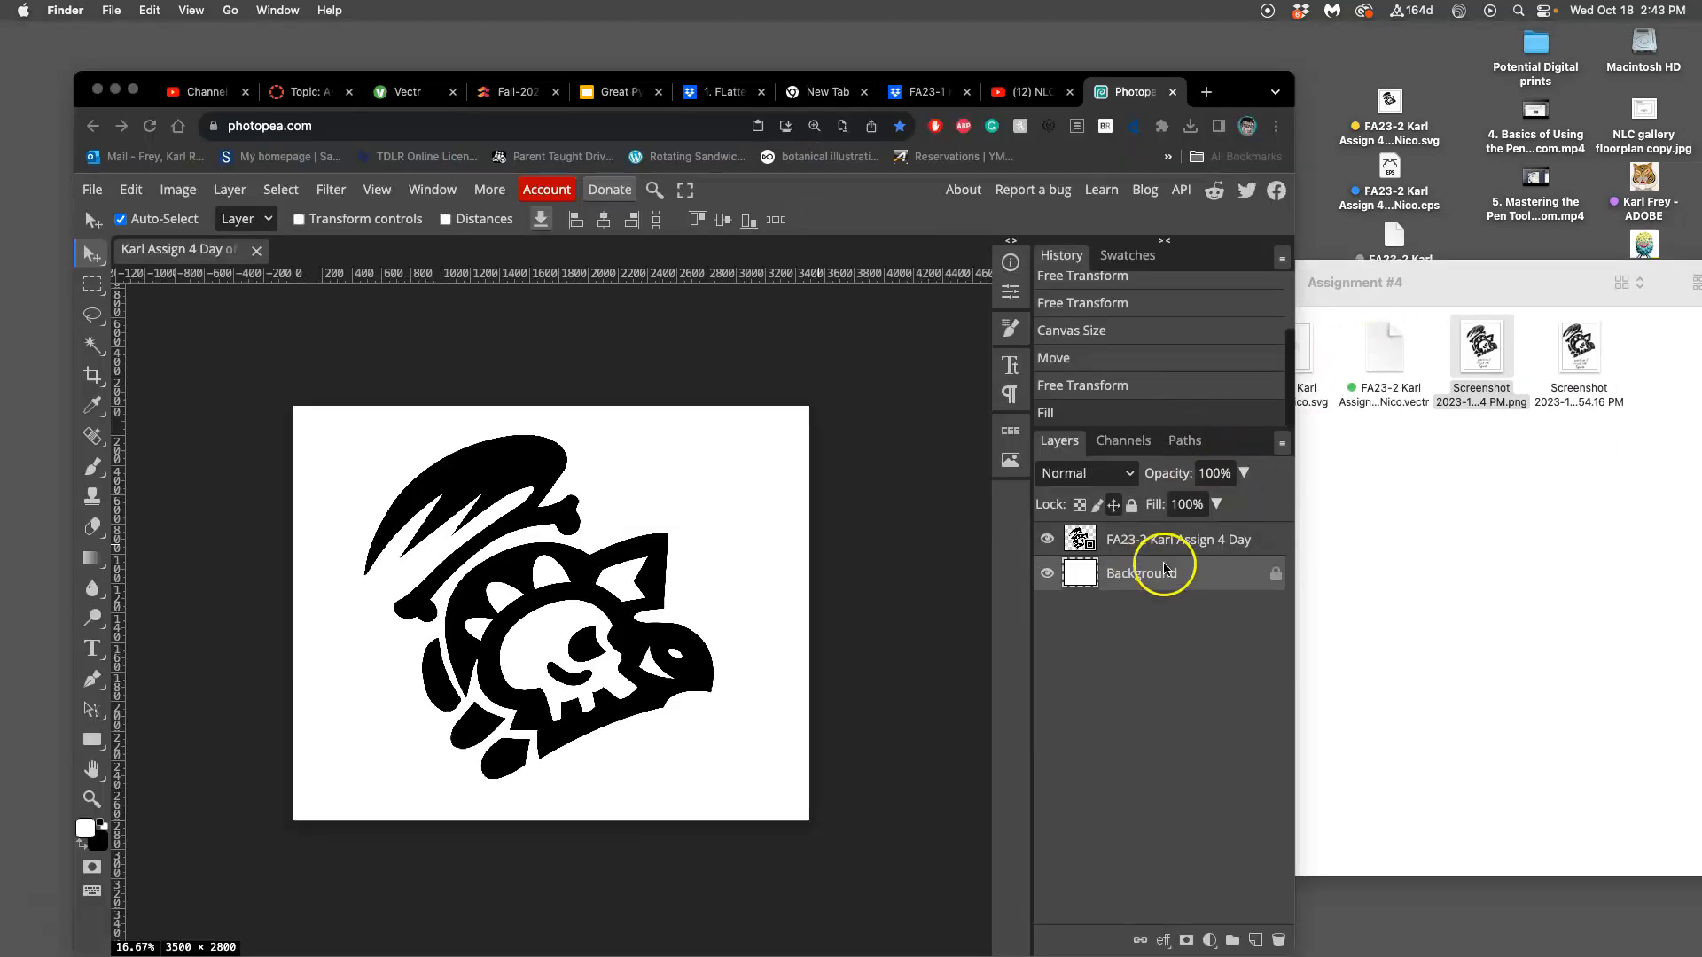
pyautogui.press('F11')
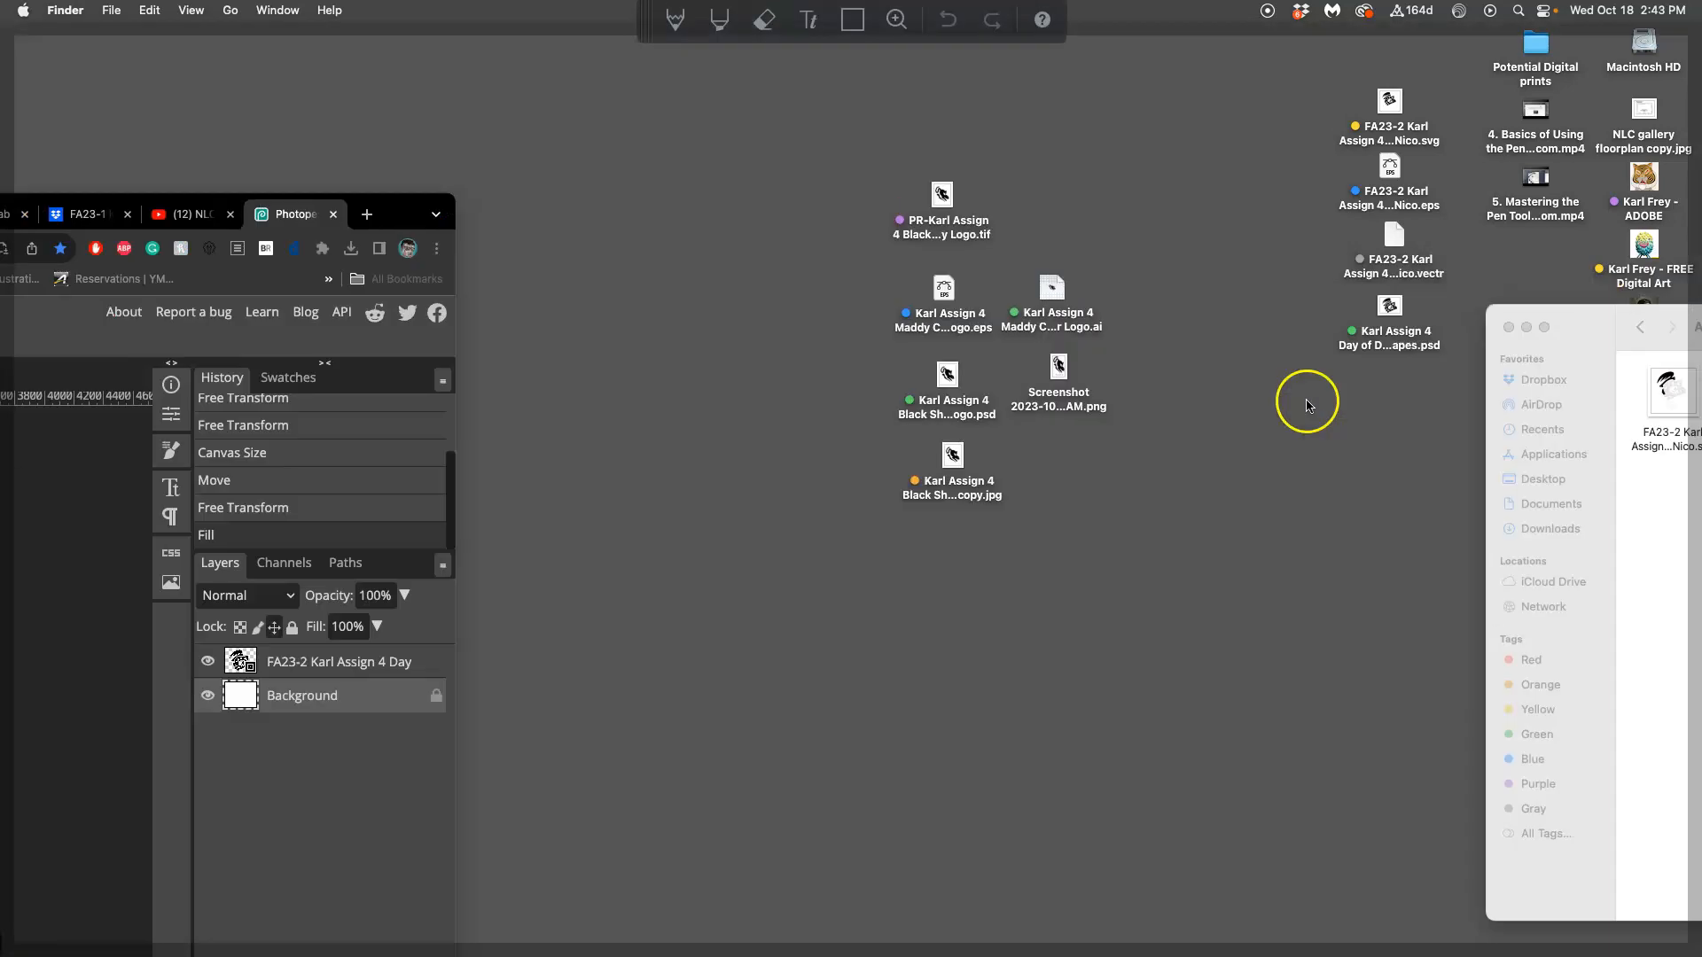
pyautogui.press('F11')
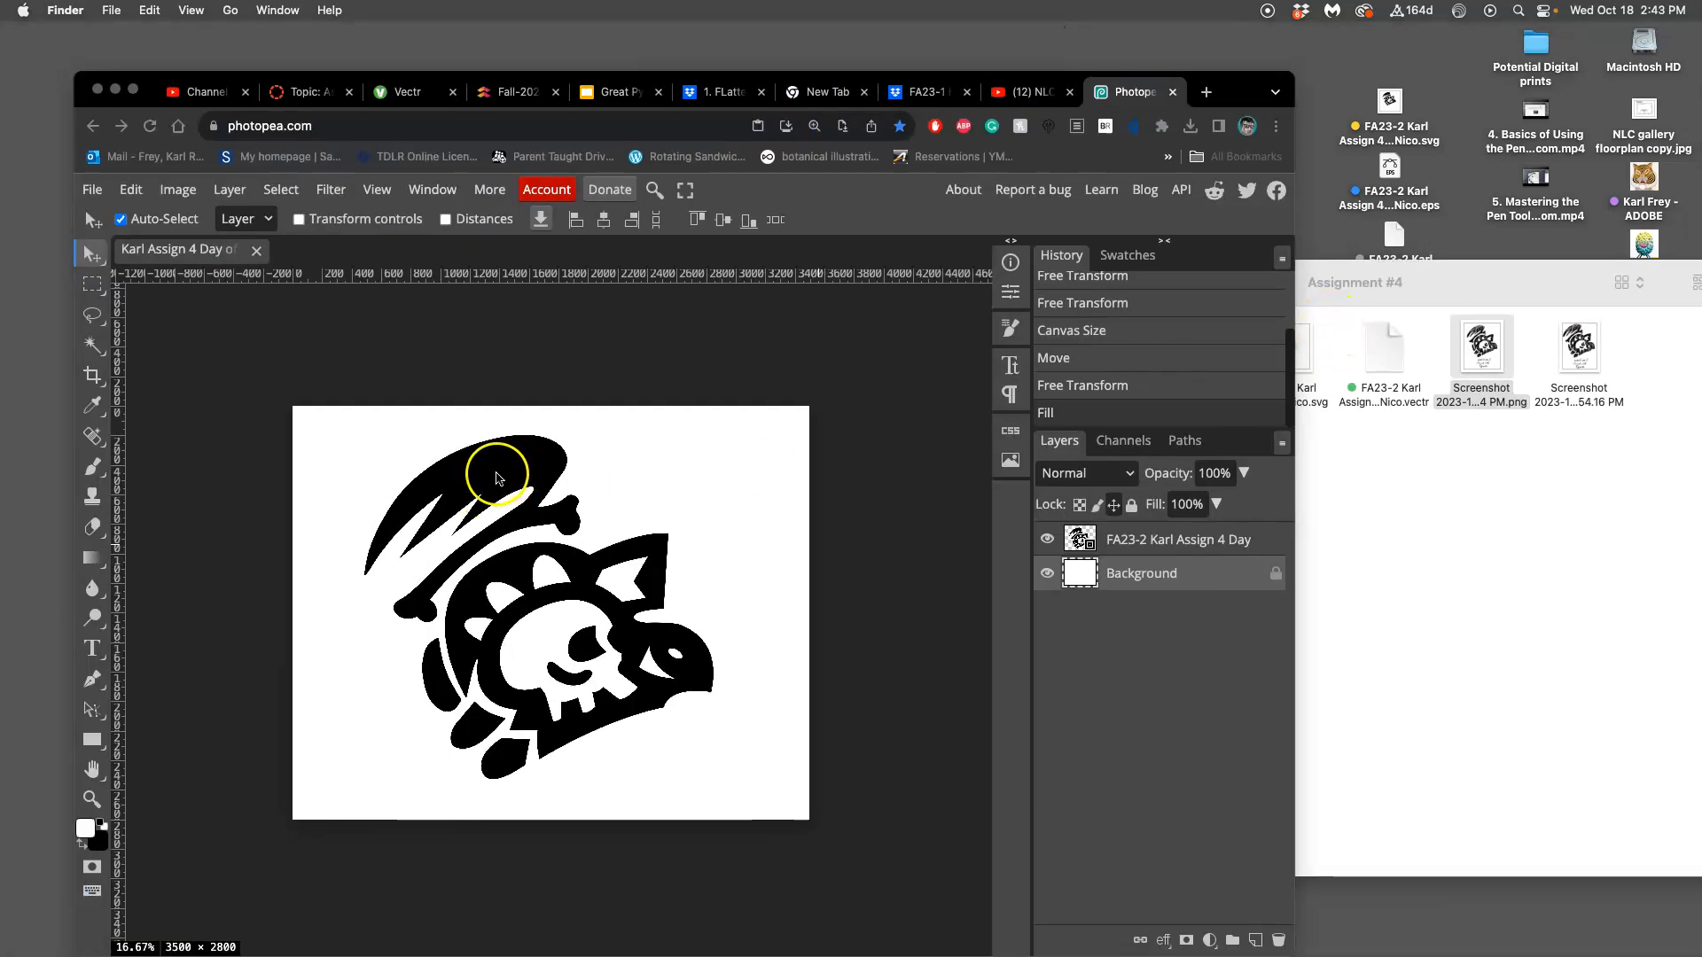
pyautogui.click(92, 189)
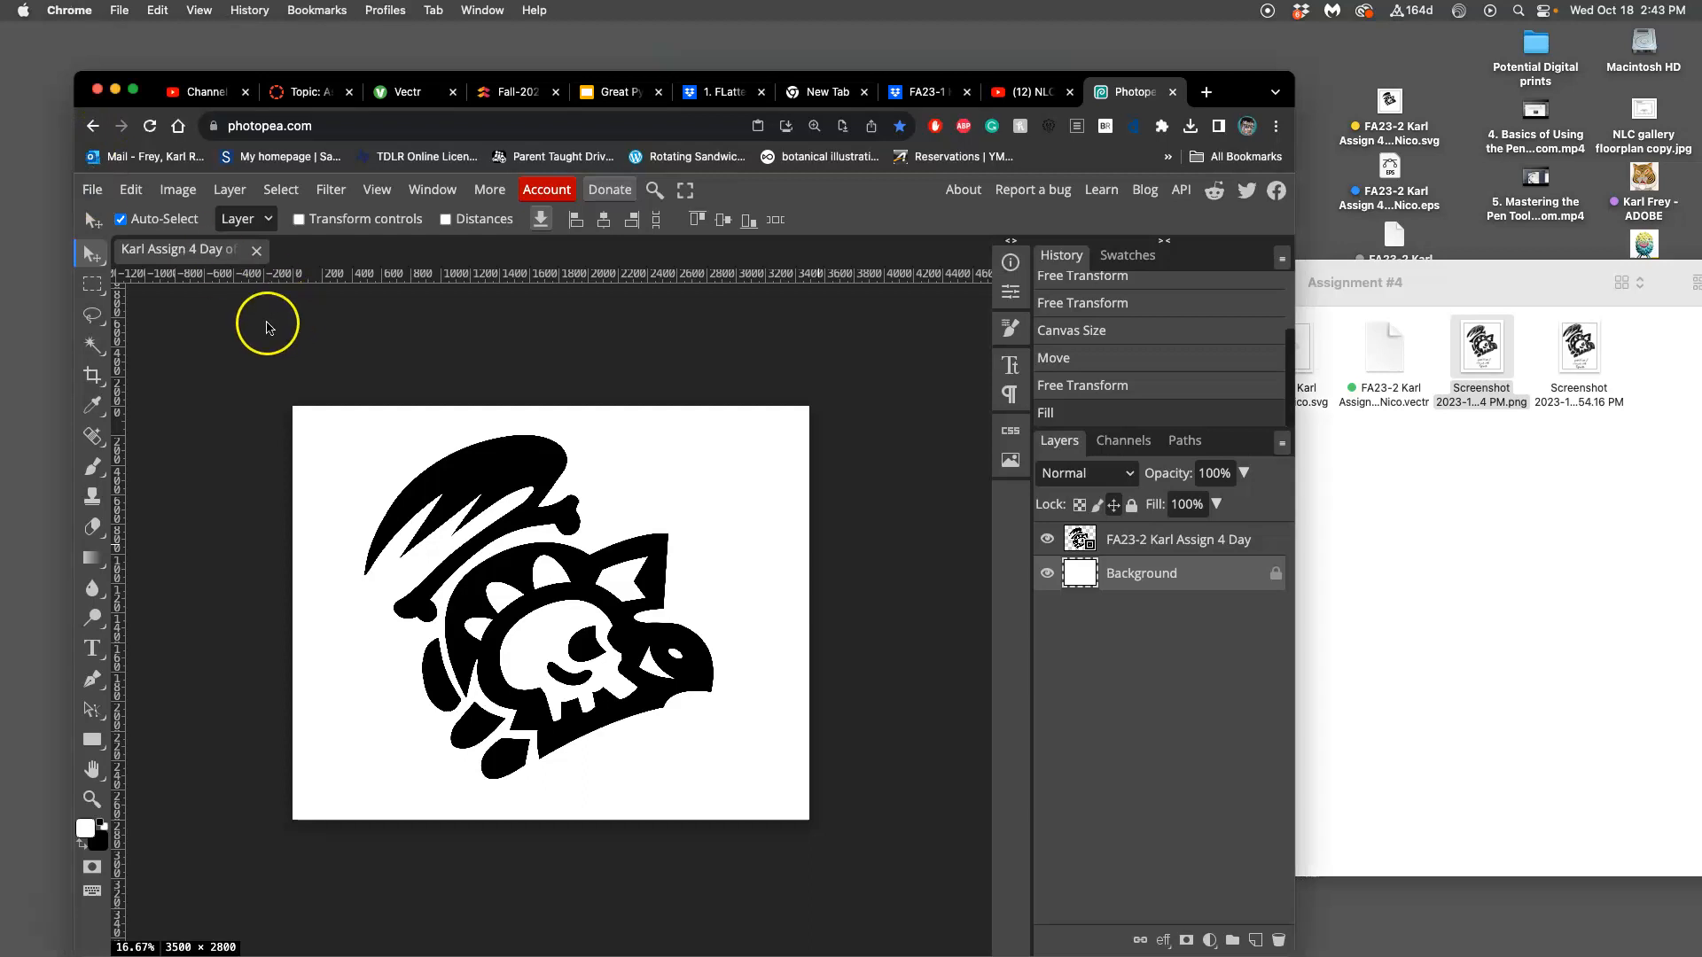
pyautogui.click(92, 189)
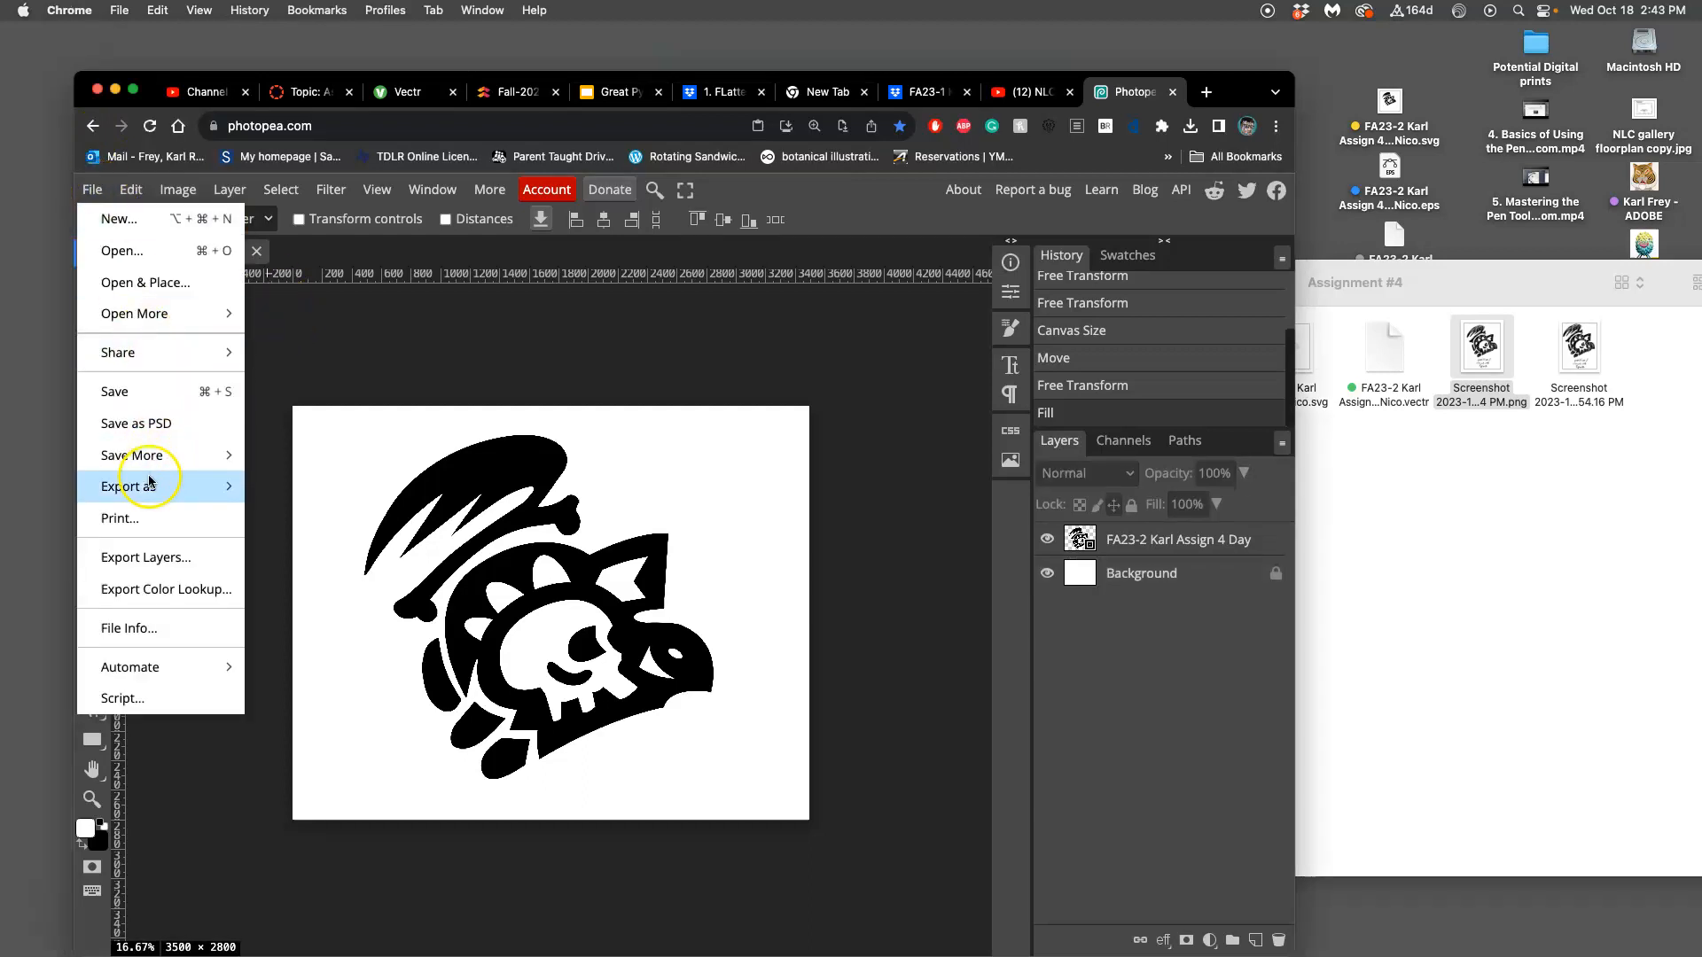
pyautogui.moveTo(149, 485)
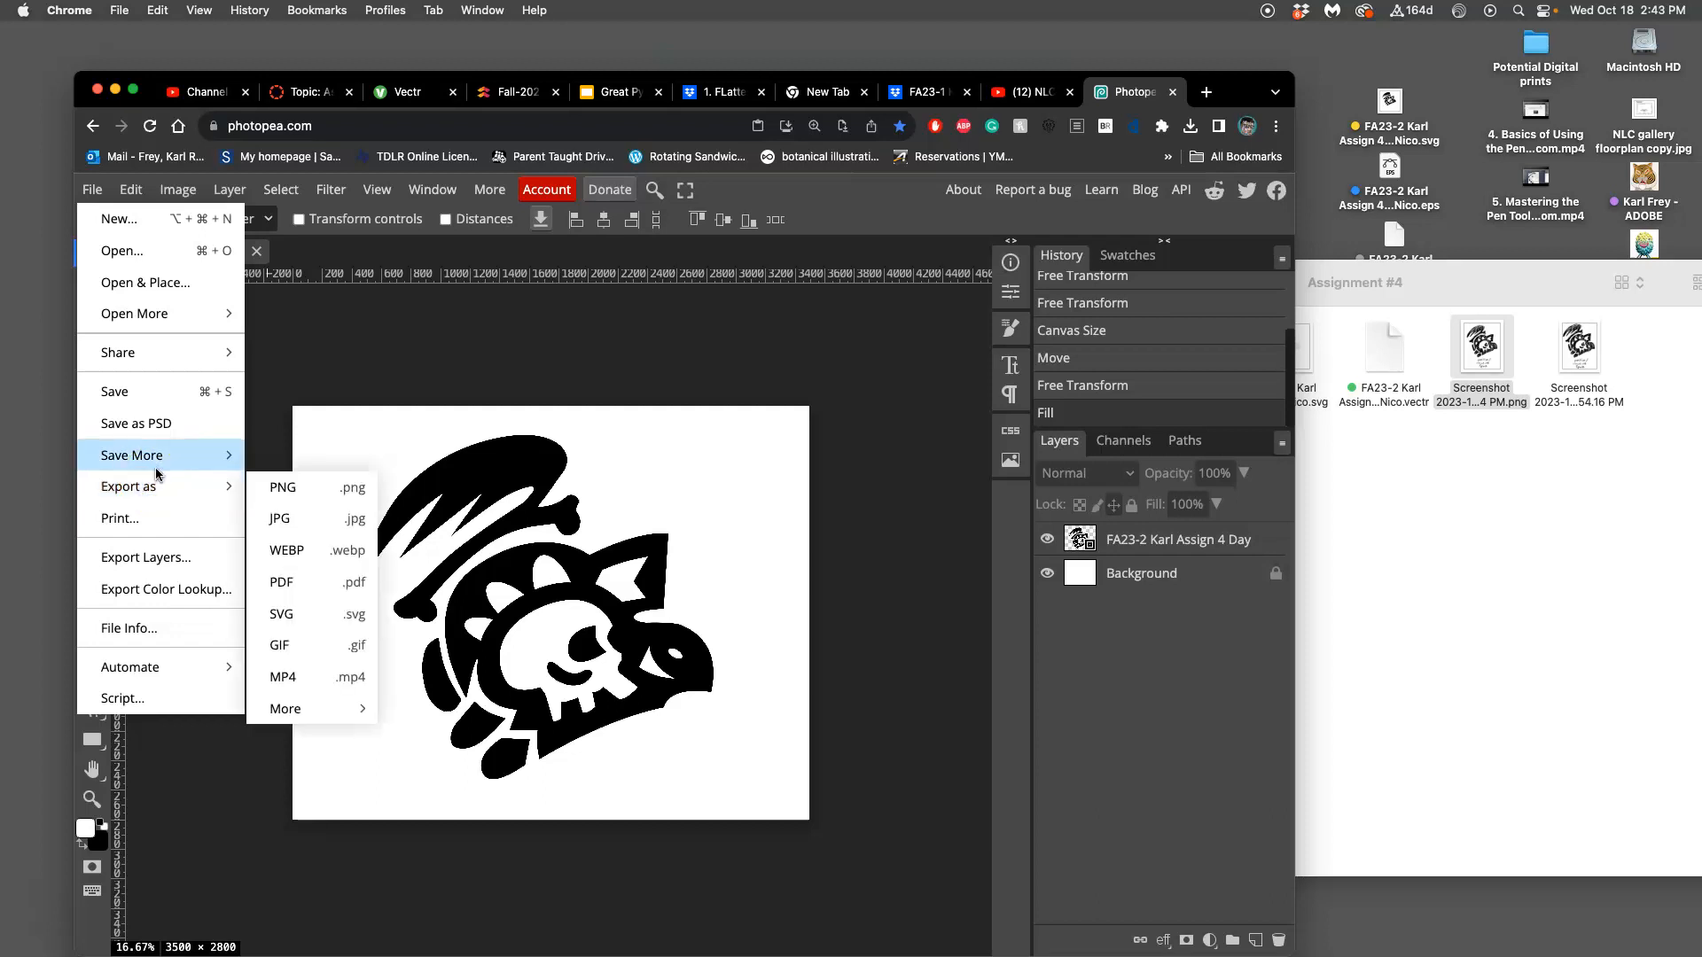
pyautogui.moveTo(147, 455)
pyautogui.click(364, 381)
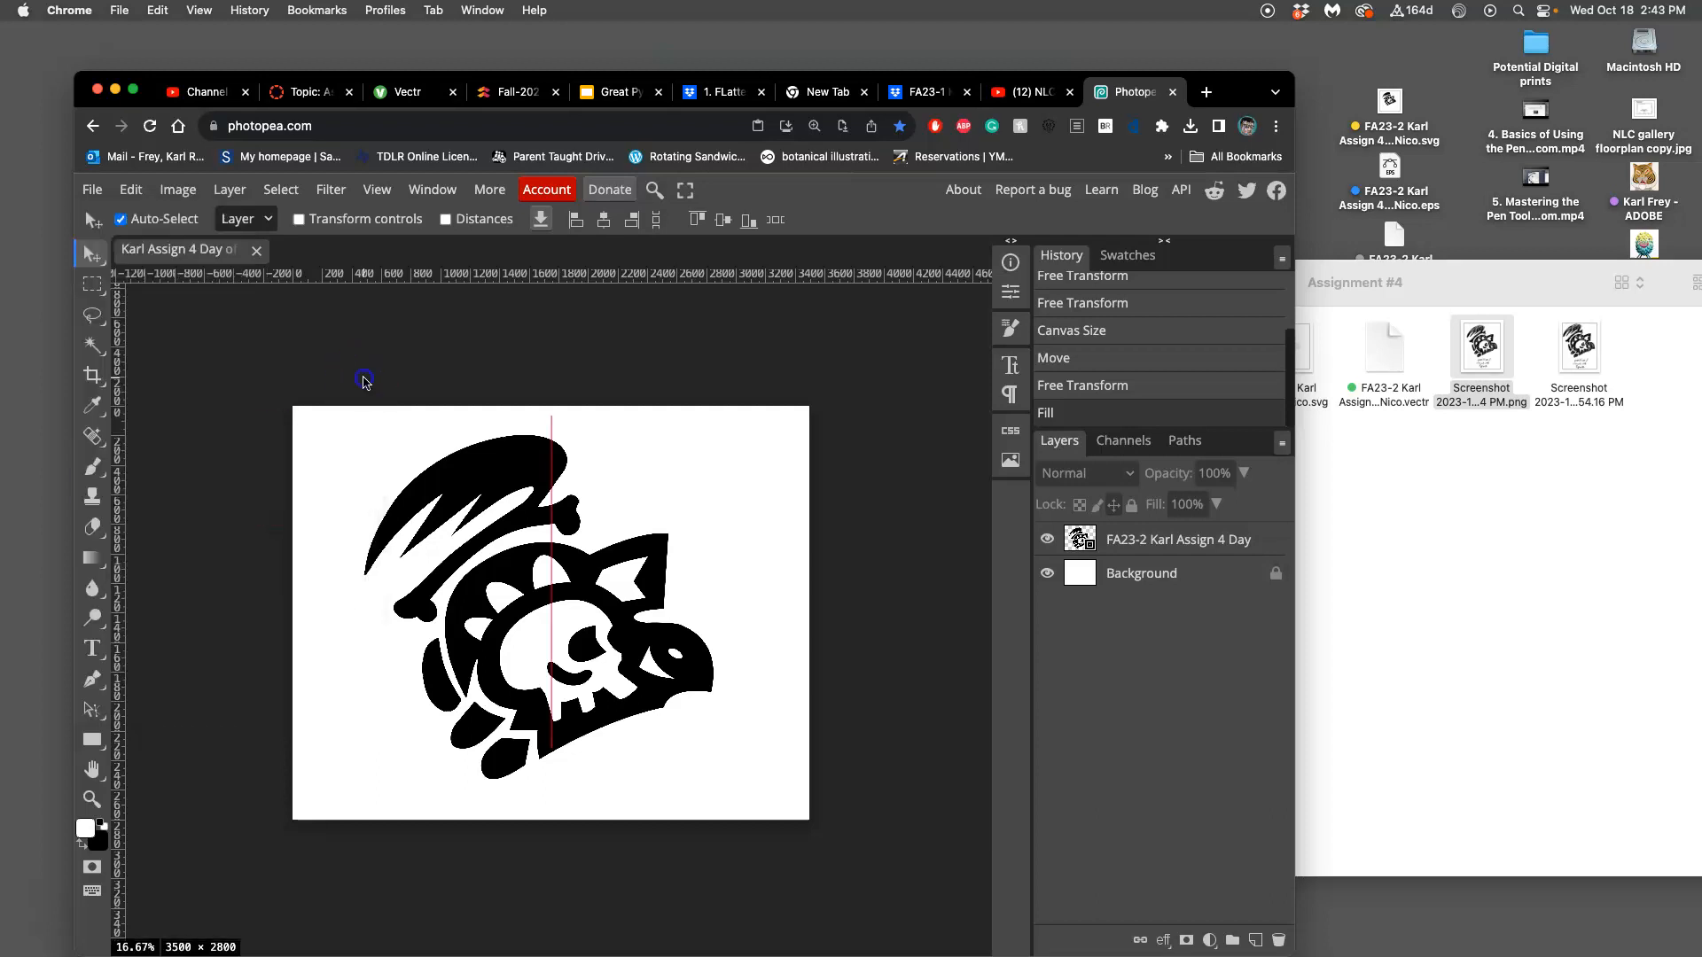
# Step: Hide the white Background layer and export the logo as a transparent 3500 × 2800 px PNG at 100% quality
pyautogui.click(1047, 573)
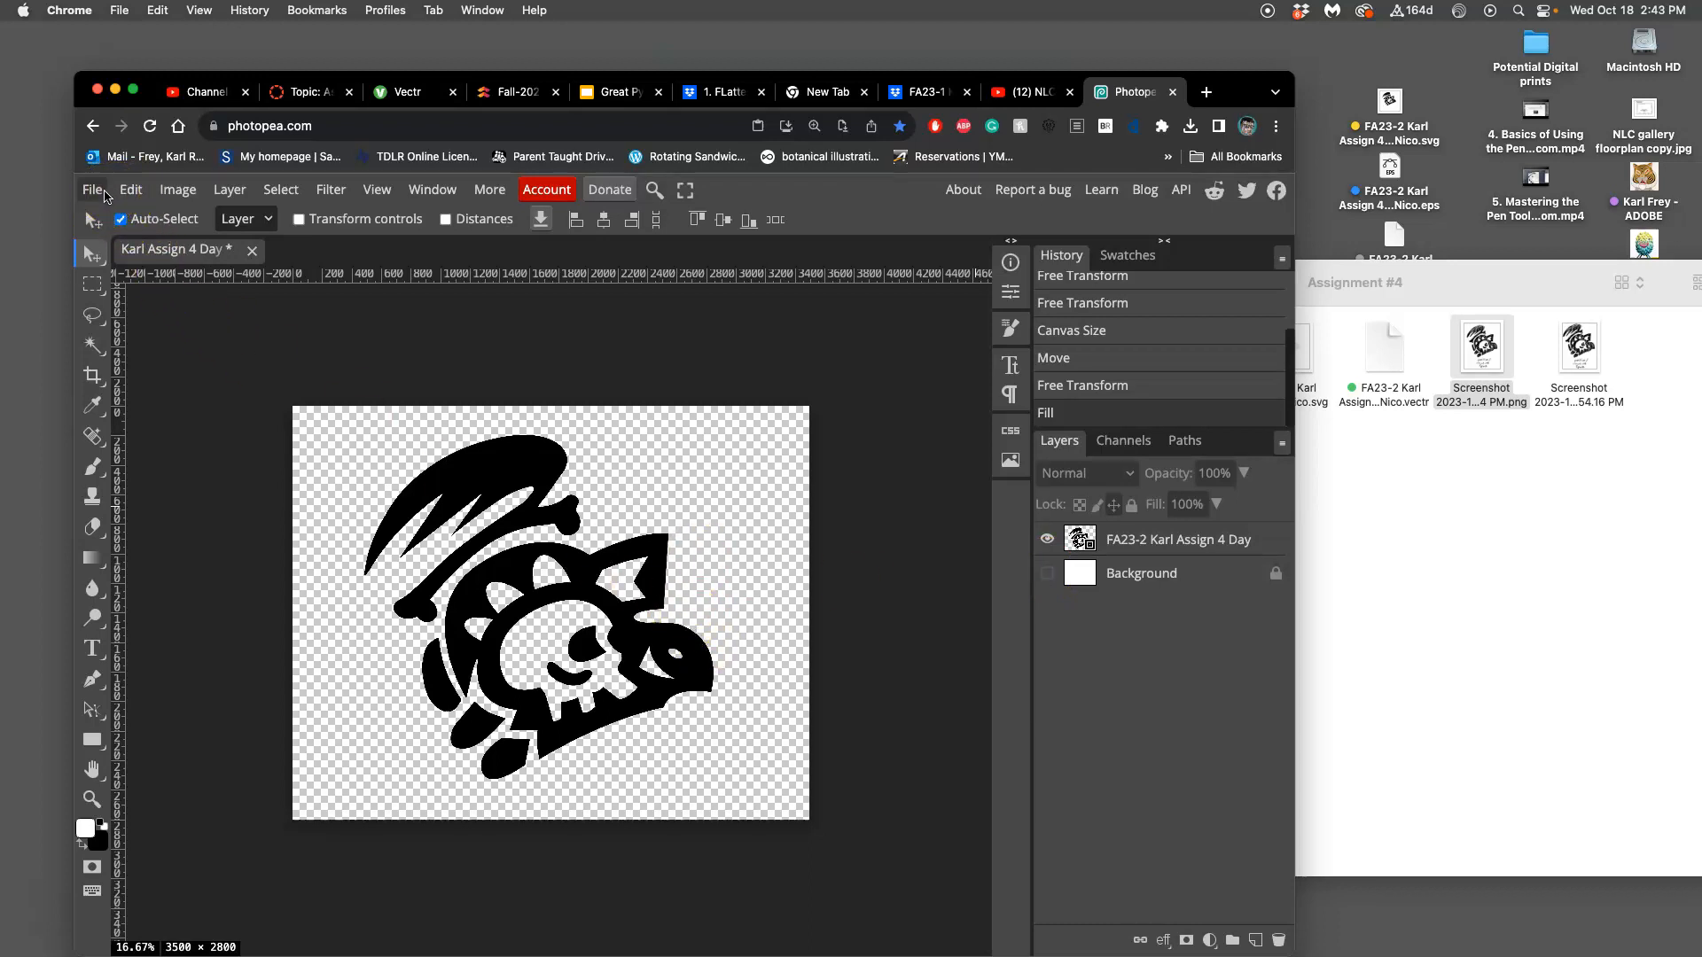
pyautogui.click(95, 190)
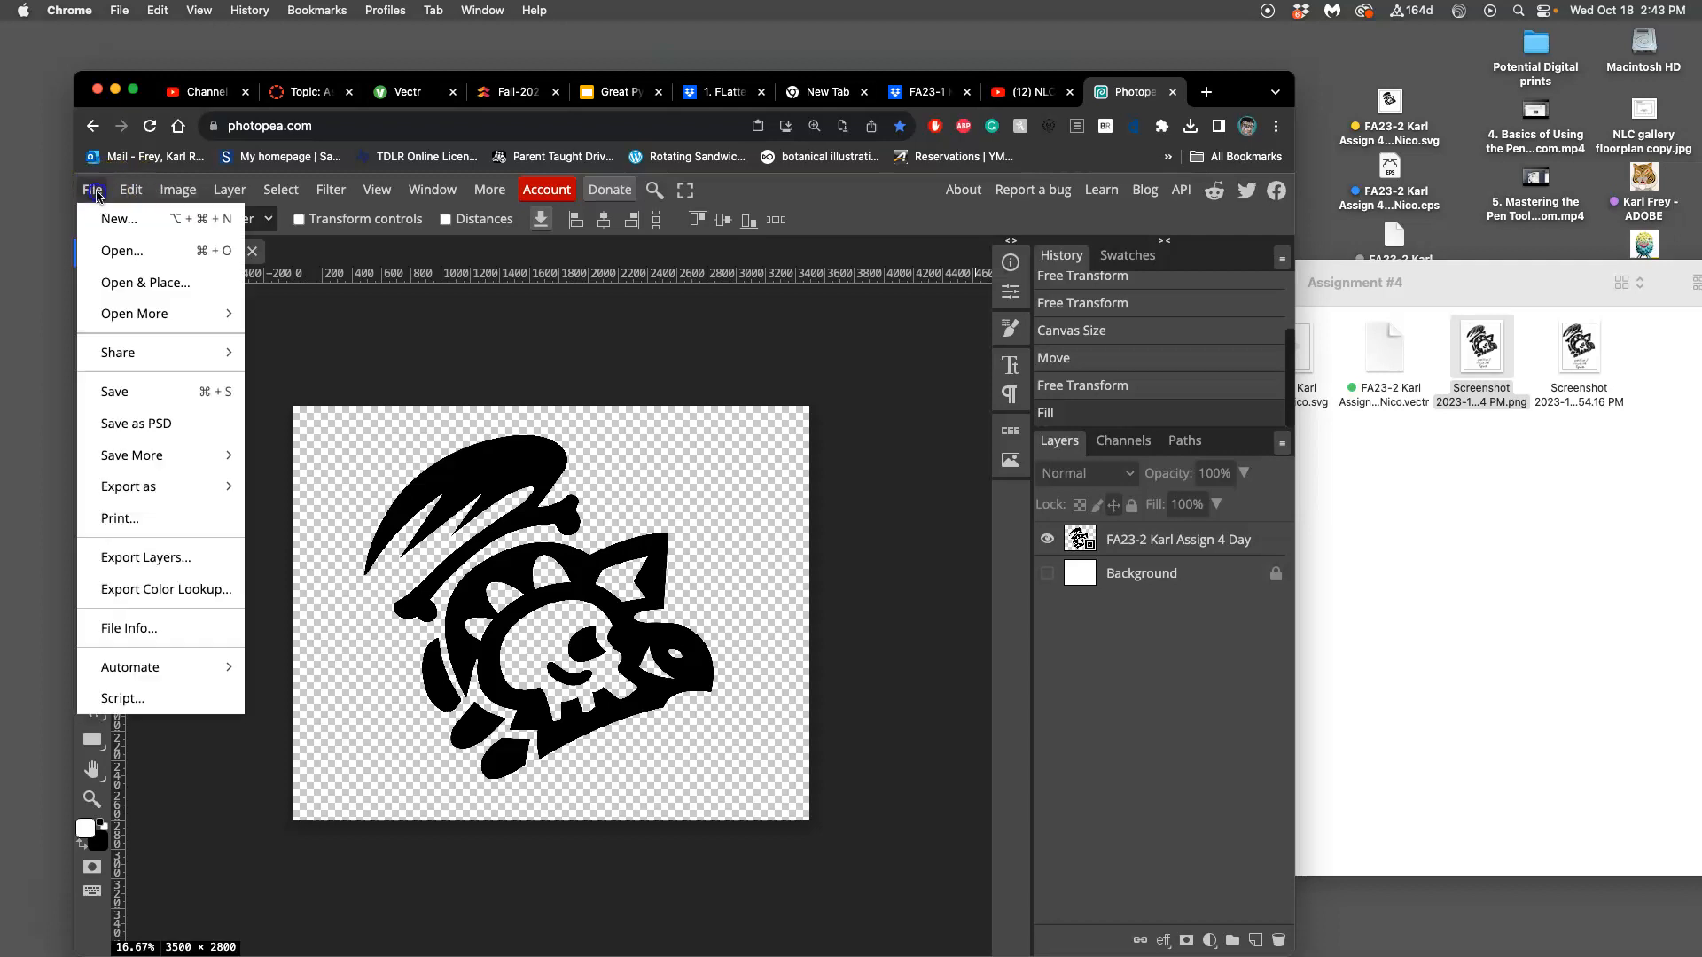
pyautogui.moveTo(177, 487)
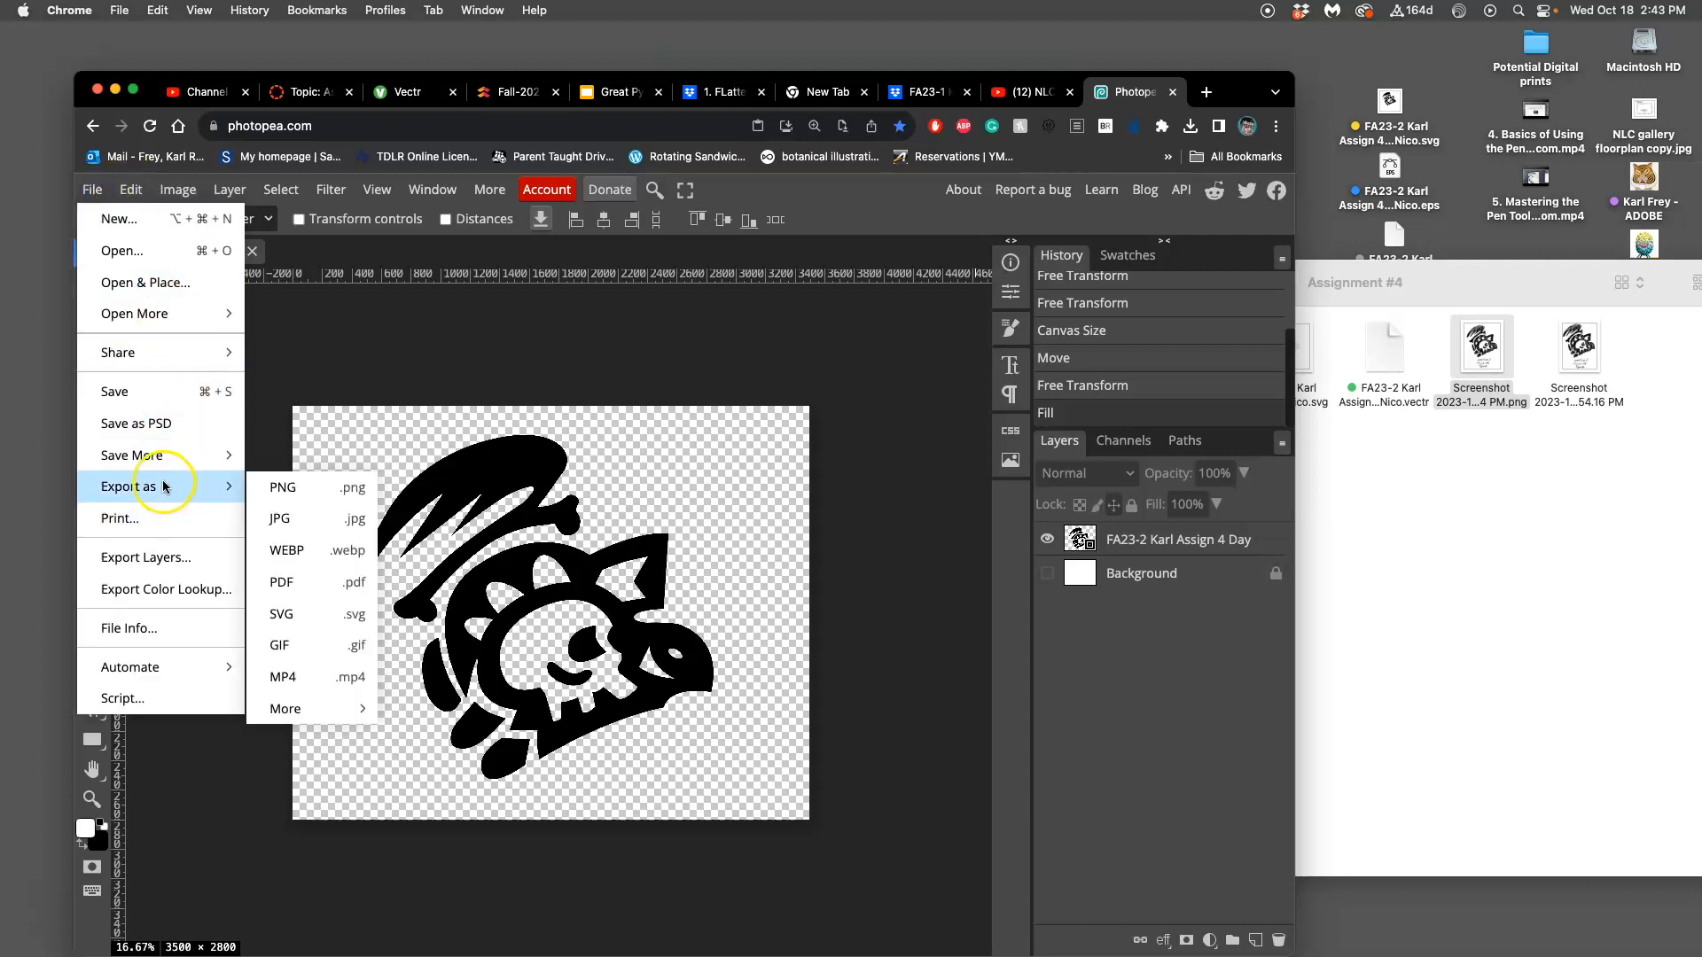
pyautogui.click(290, 488)
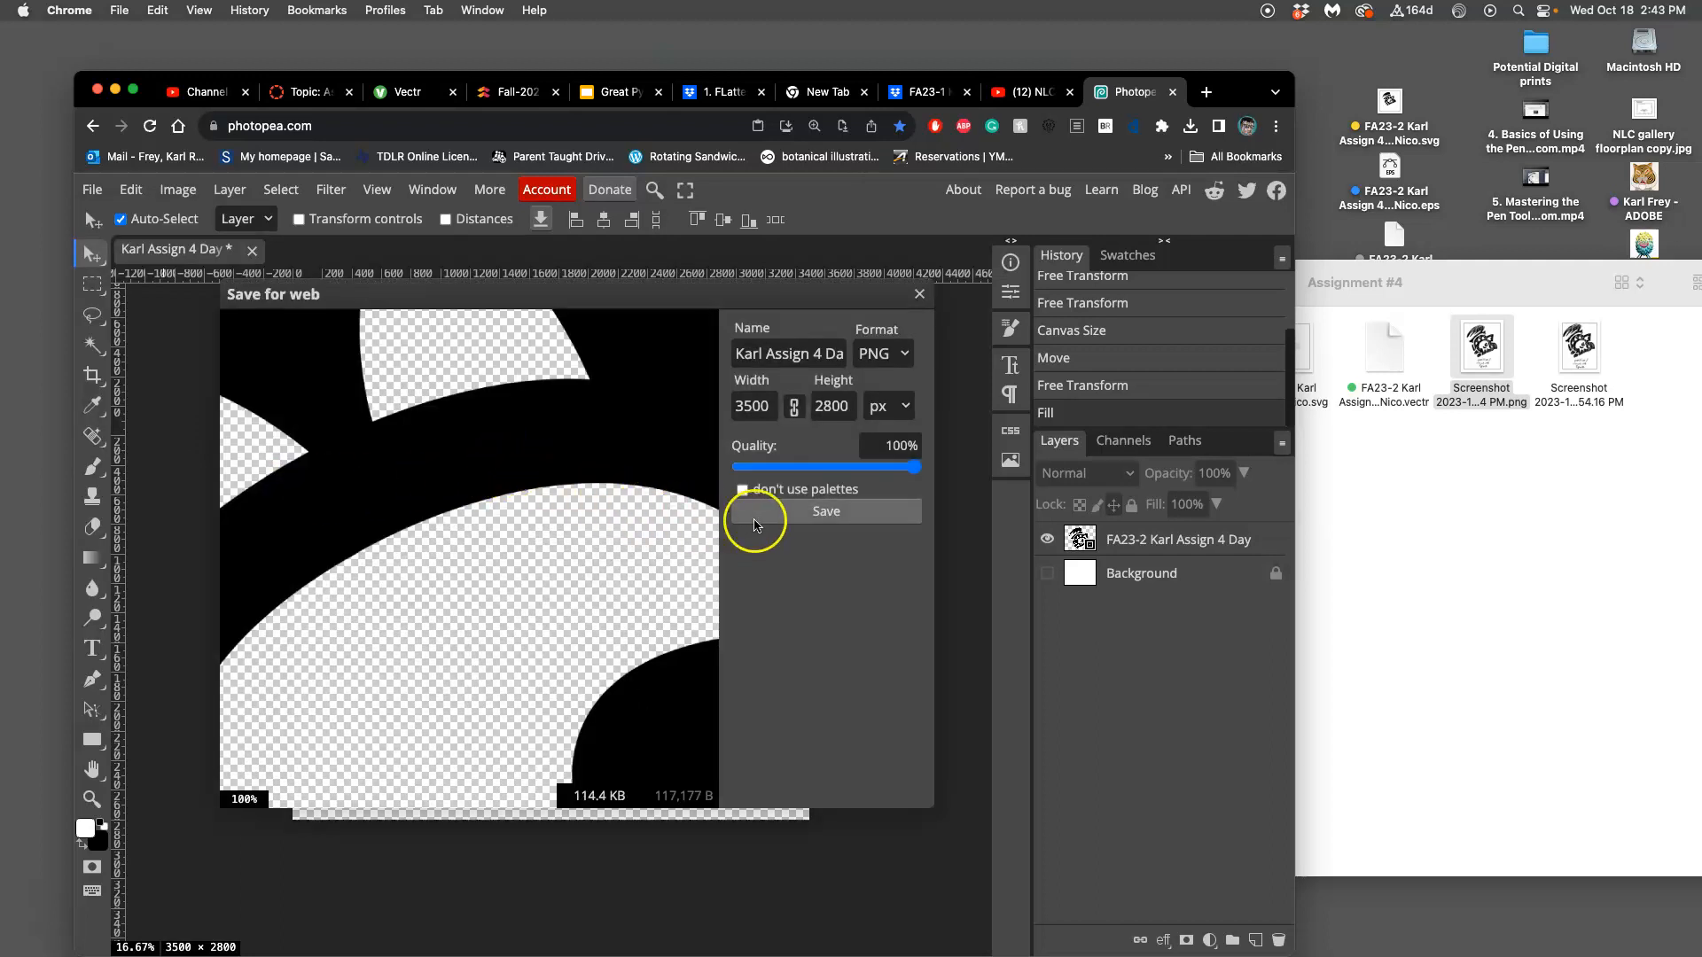
pyautogui.click(806, 513)
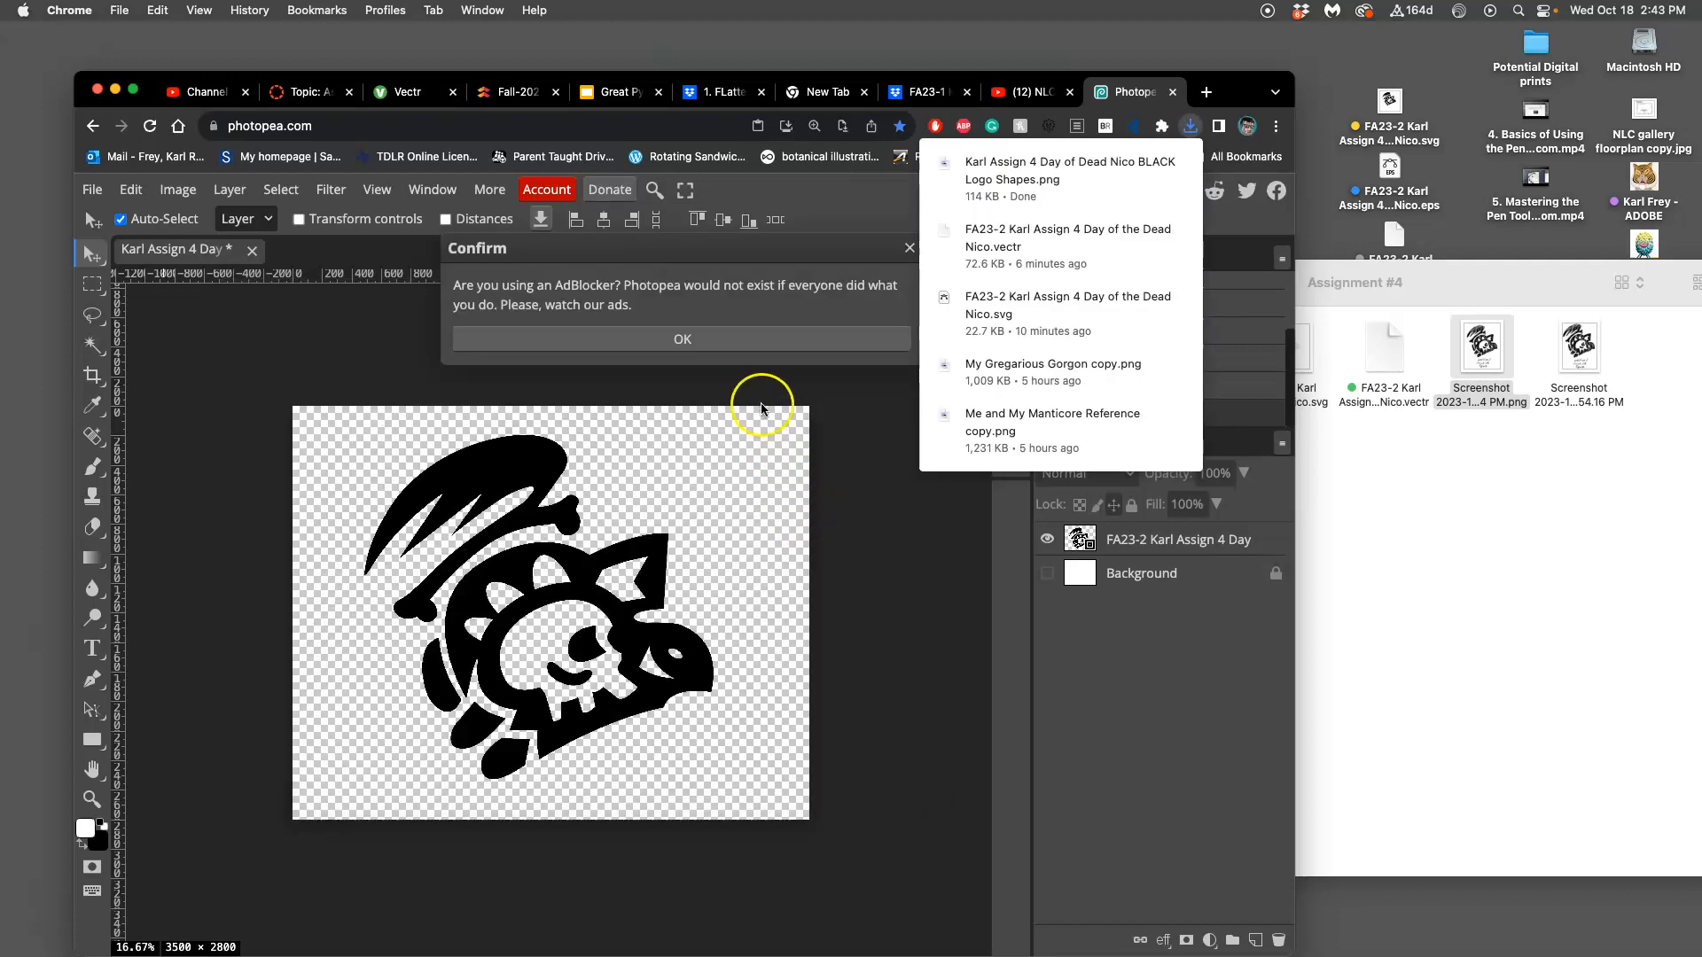
# Step: Move the exported PNG from Downloads to the desktop above the SVG file and give it an orange tag
pyautogui.click(23, 635)
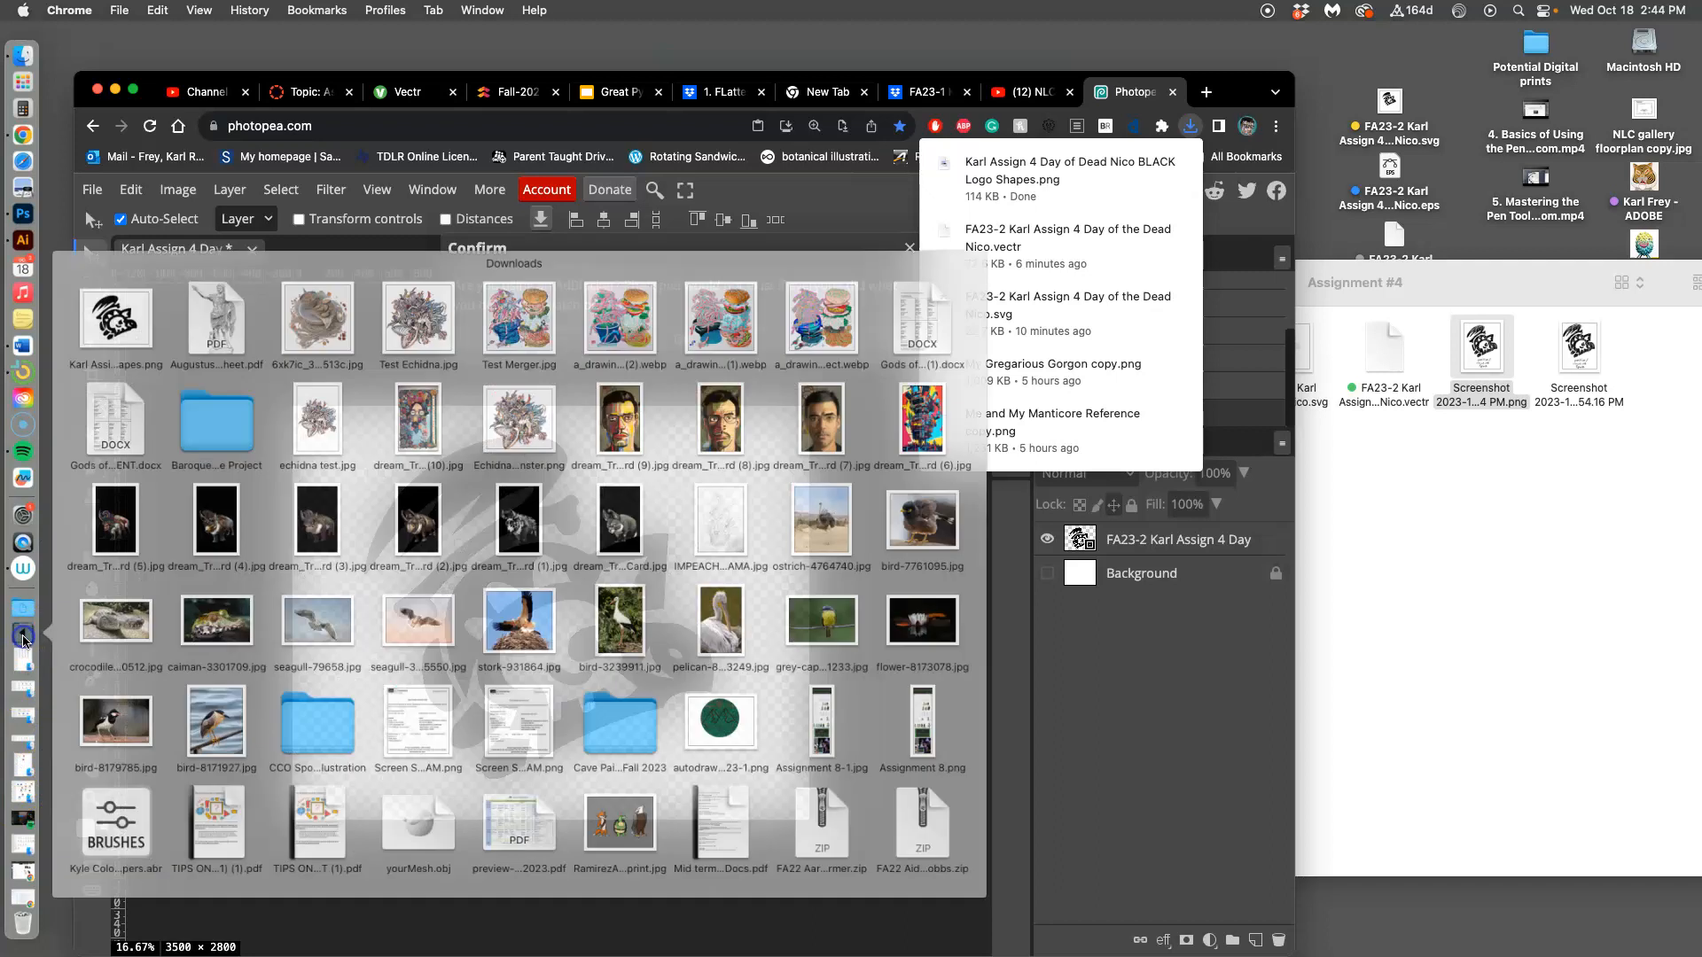
pyautogui.moveTo(160, 326); pyautogui.dragTo(1415, 55)
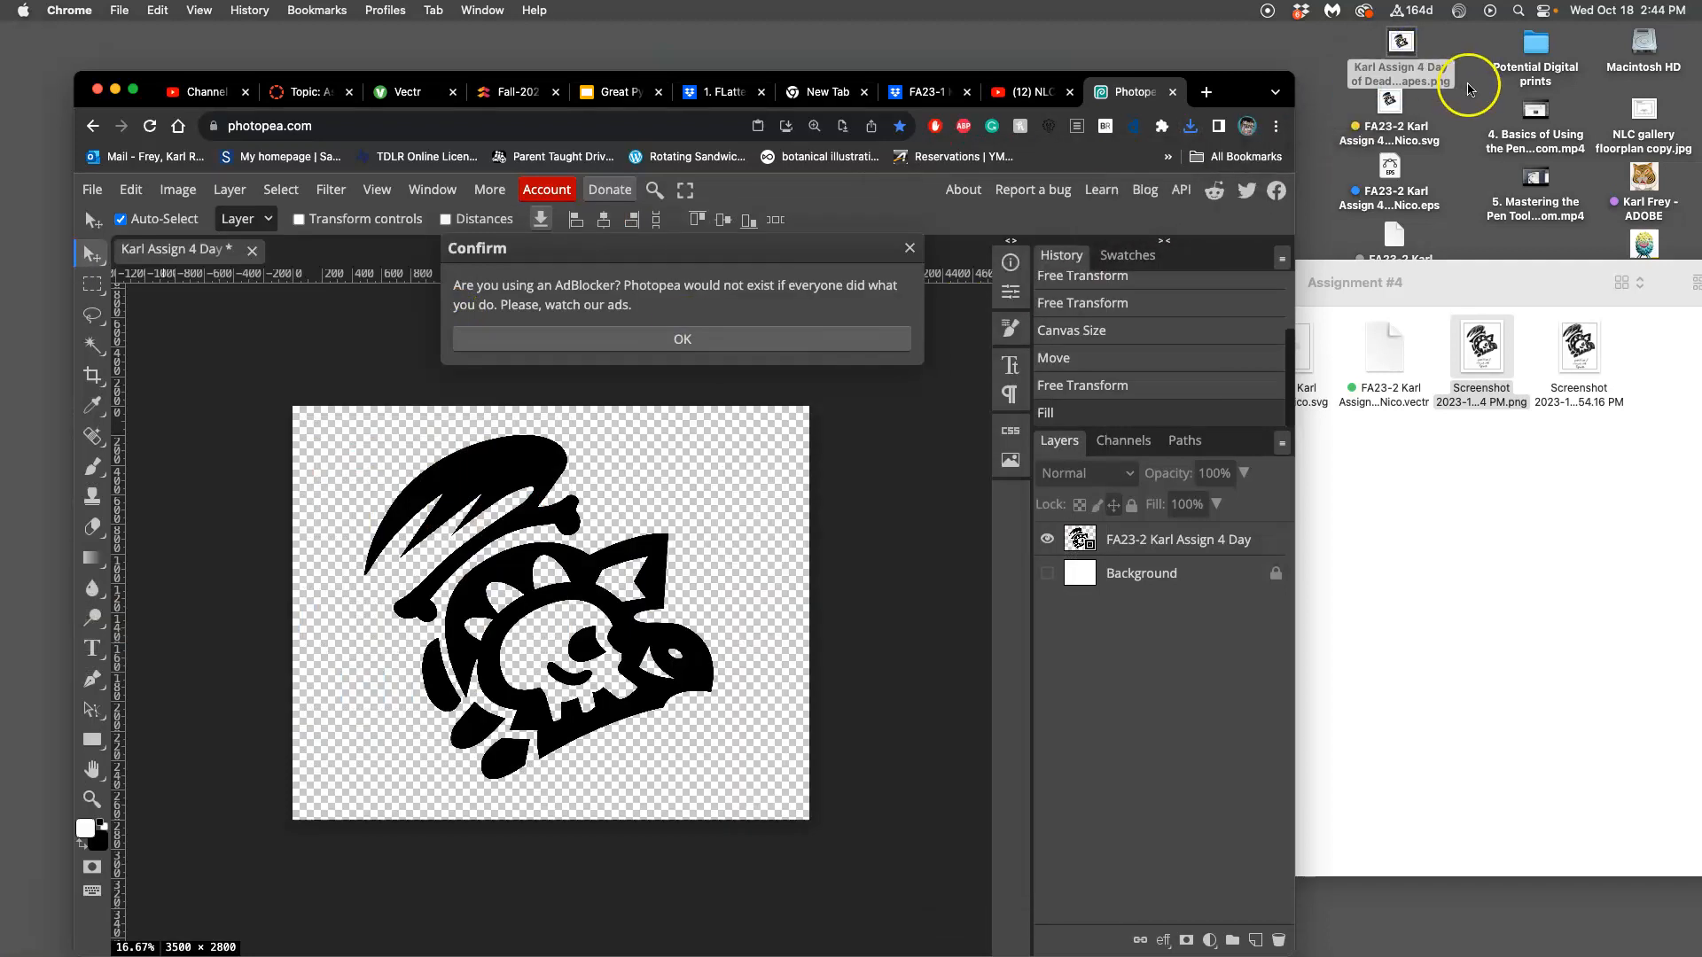
pyautogui.rightClick(1407, 71)
pyautogui.click(1027, 333)
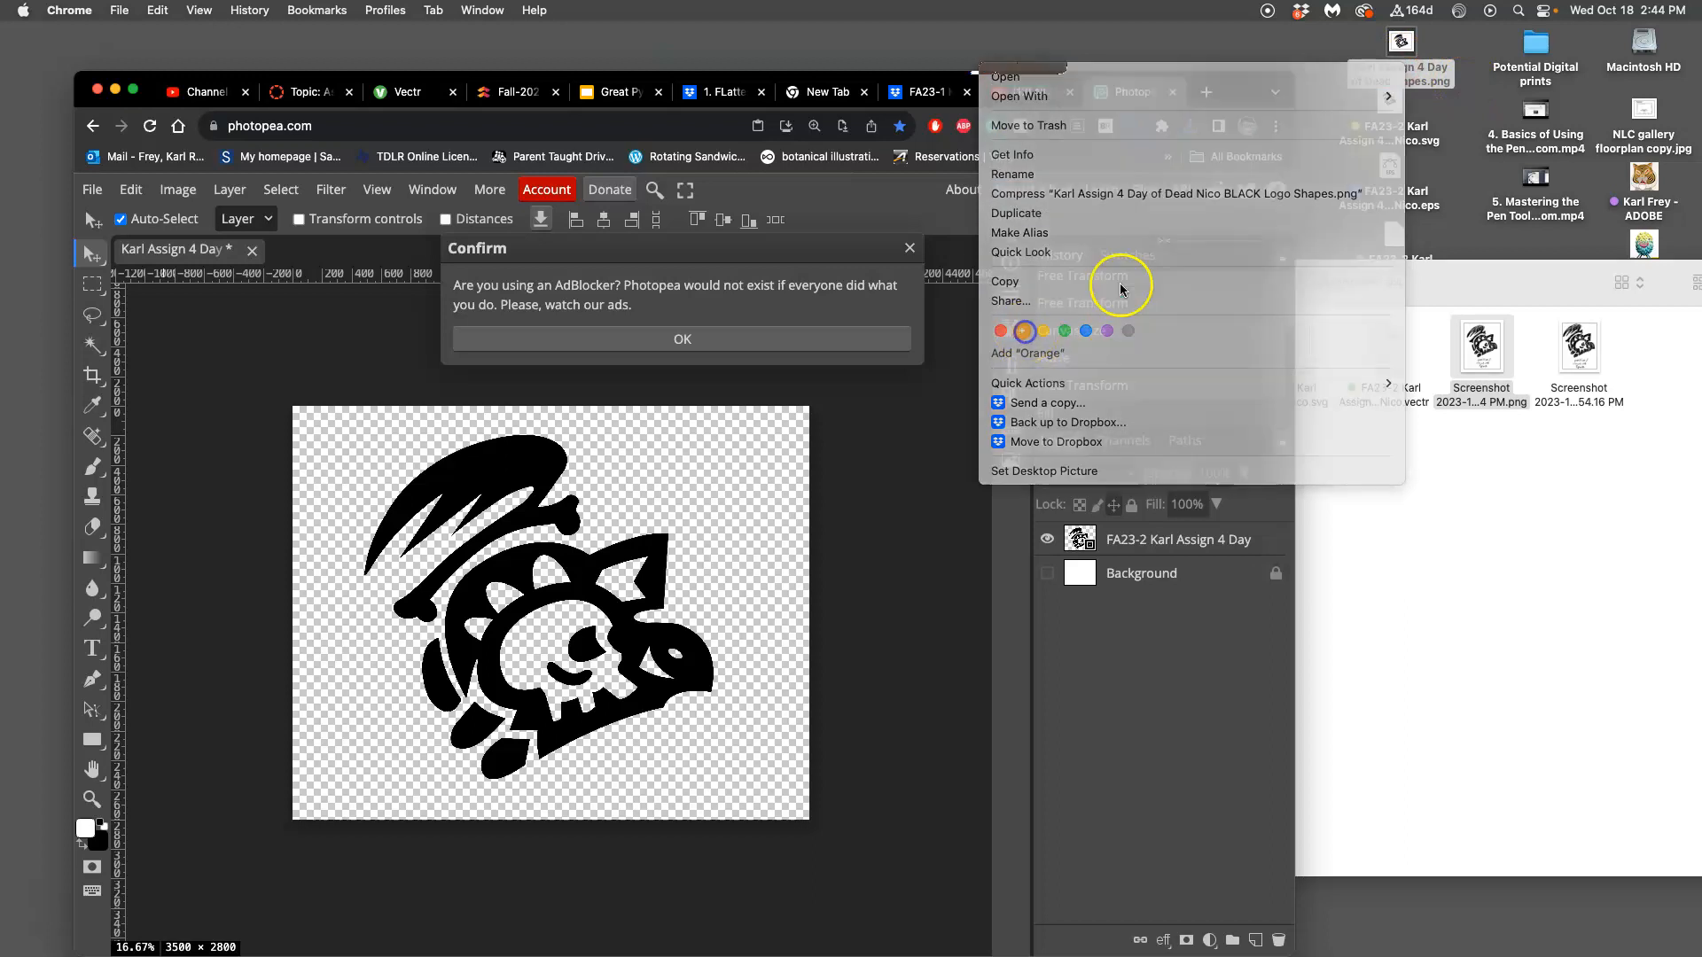
# Step: Open the exported PNG from the desktop in Preview and examine its transparent areas and edge quality up close
pyautogui.click(1407, 54)
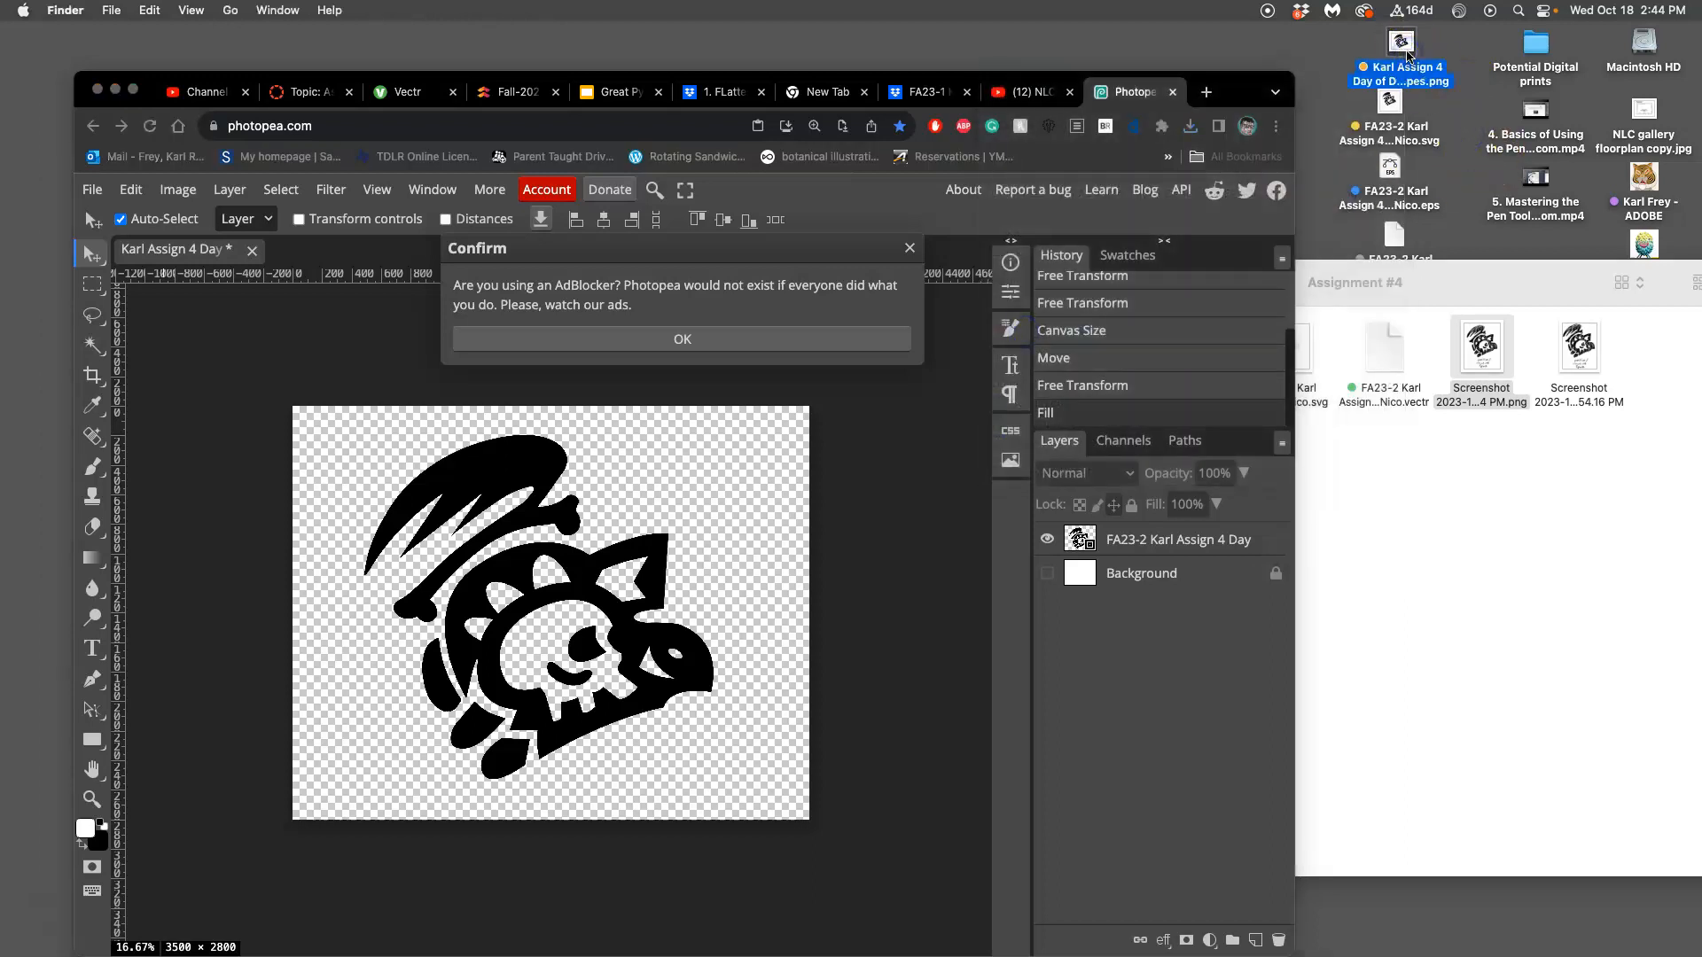
pyautogui.doubleClick(1406, 55)
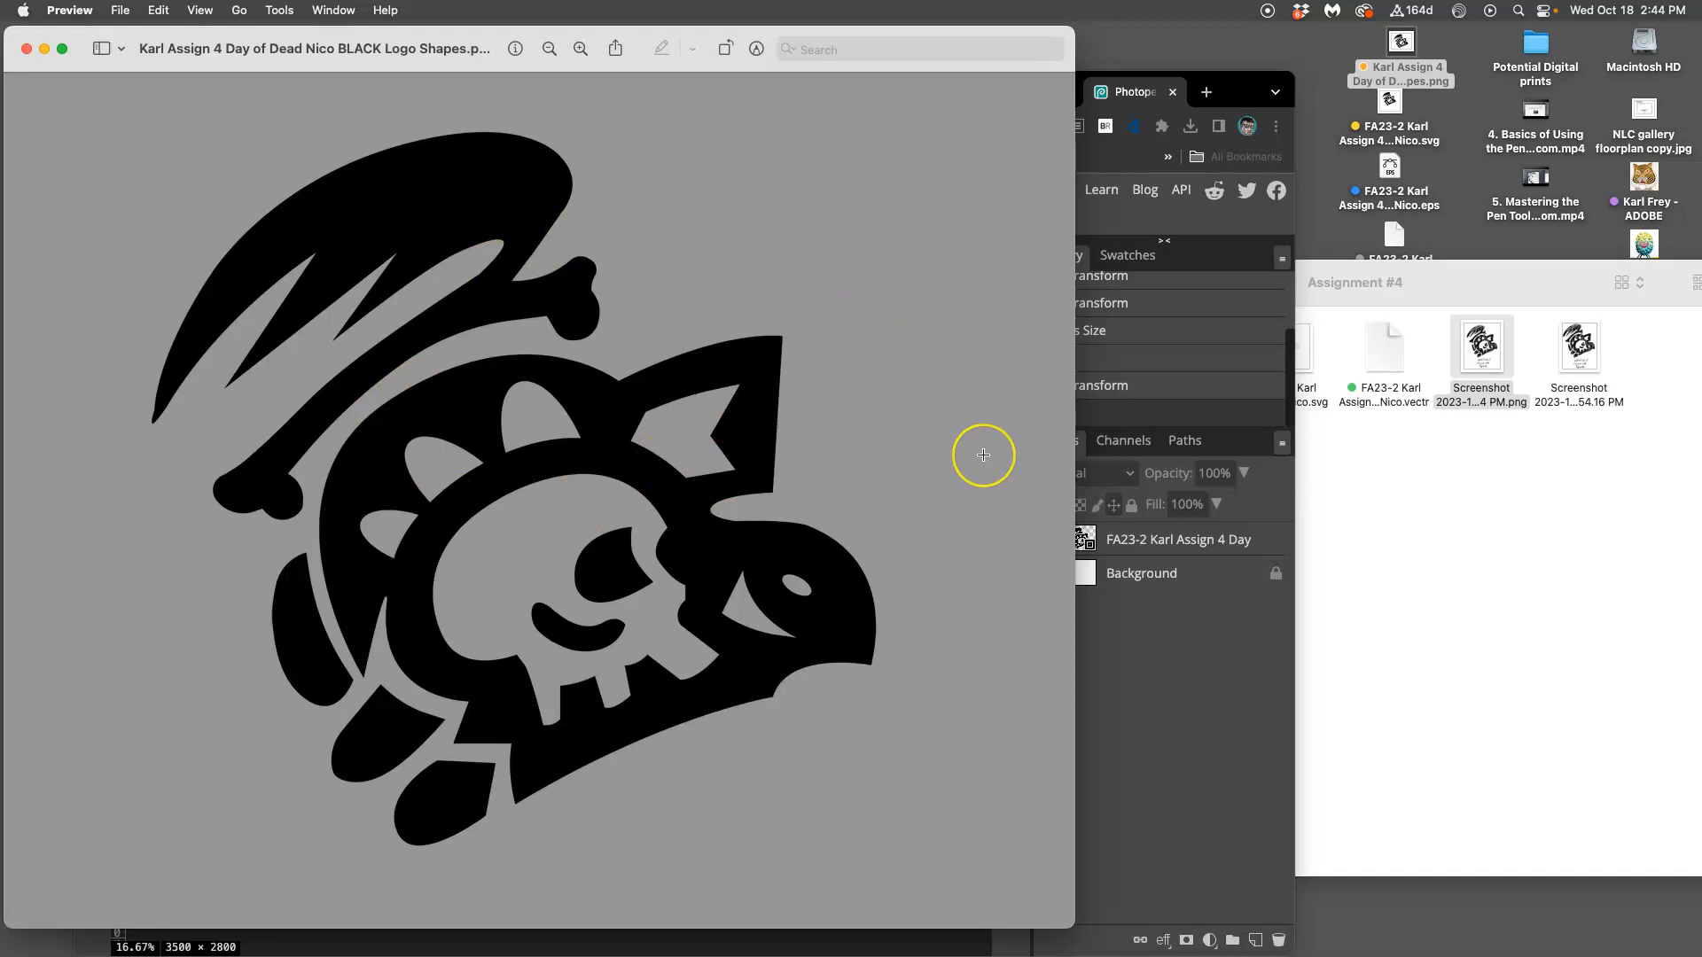
pyautogui.scroll(10, 983, 455)
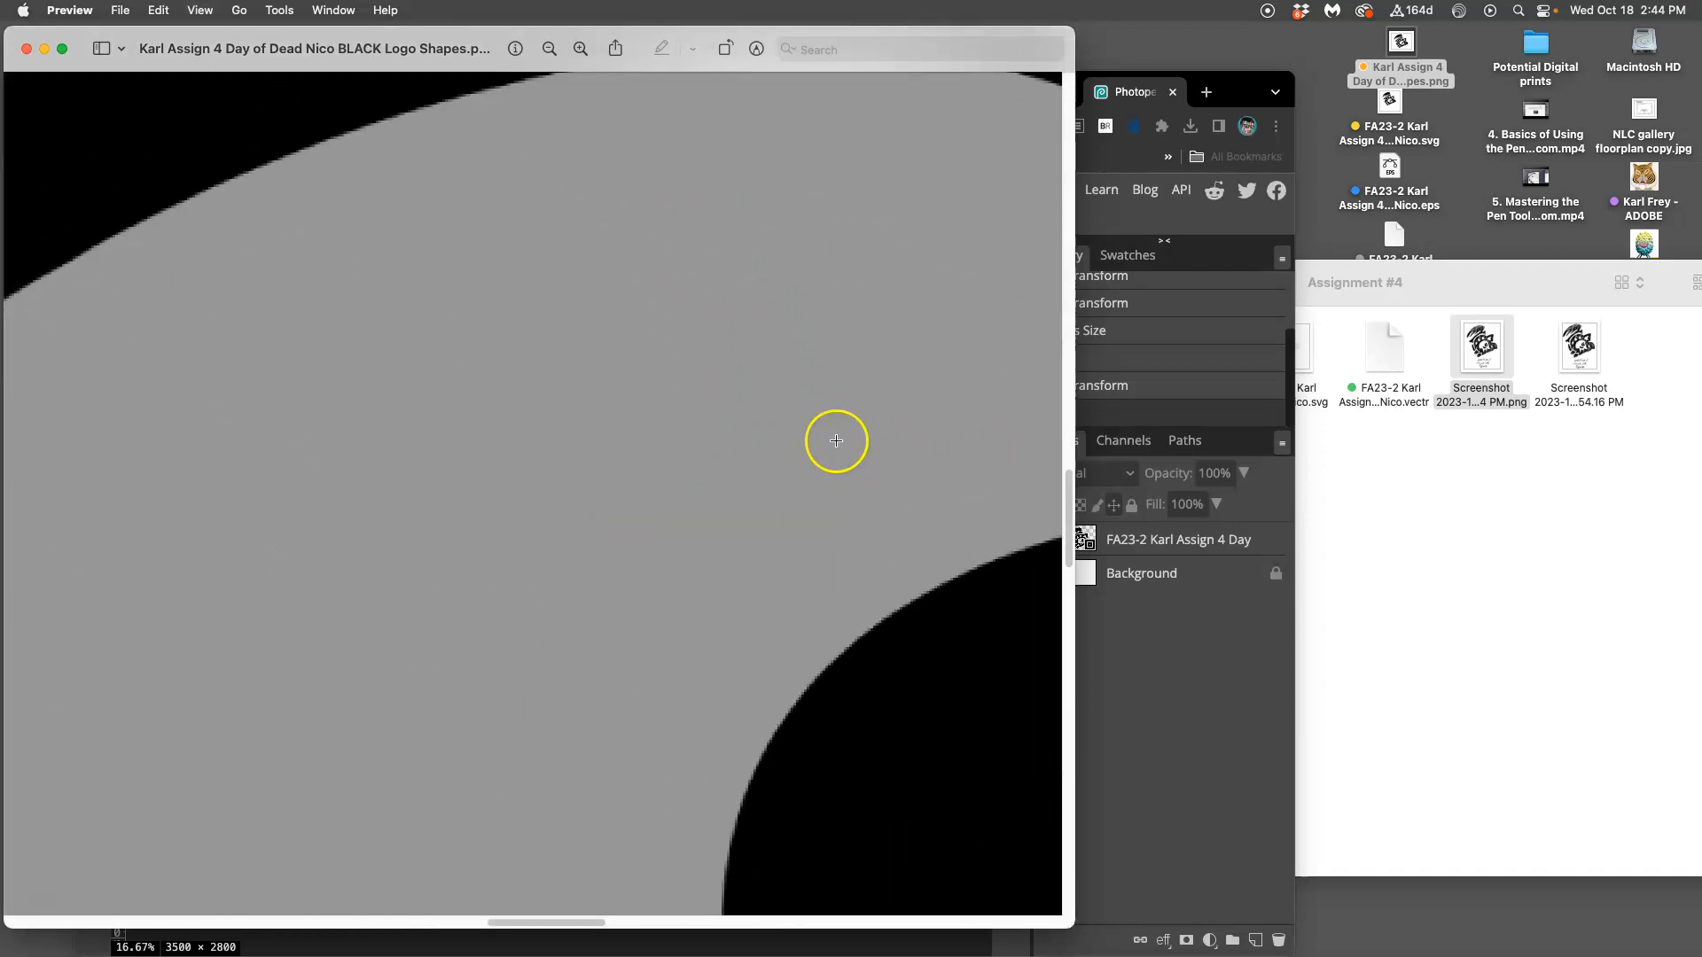
pyautogui.scroll(5, 837, 441)
pyautogui.scroll(5, 708, 419)
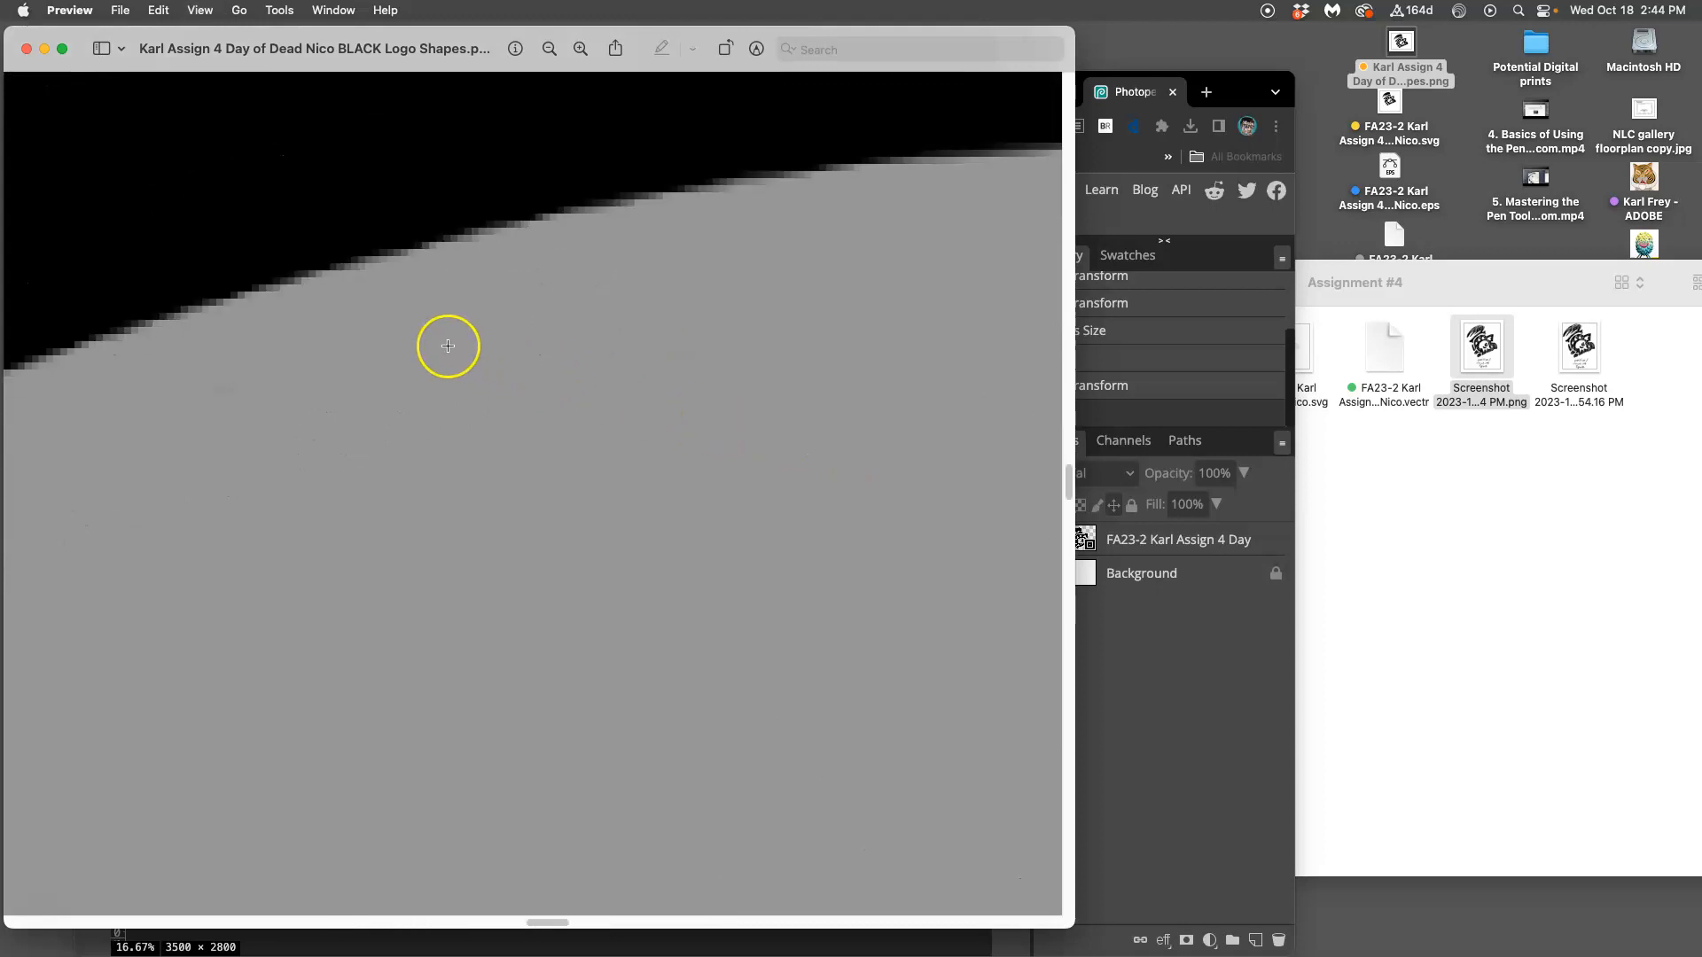